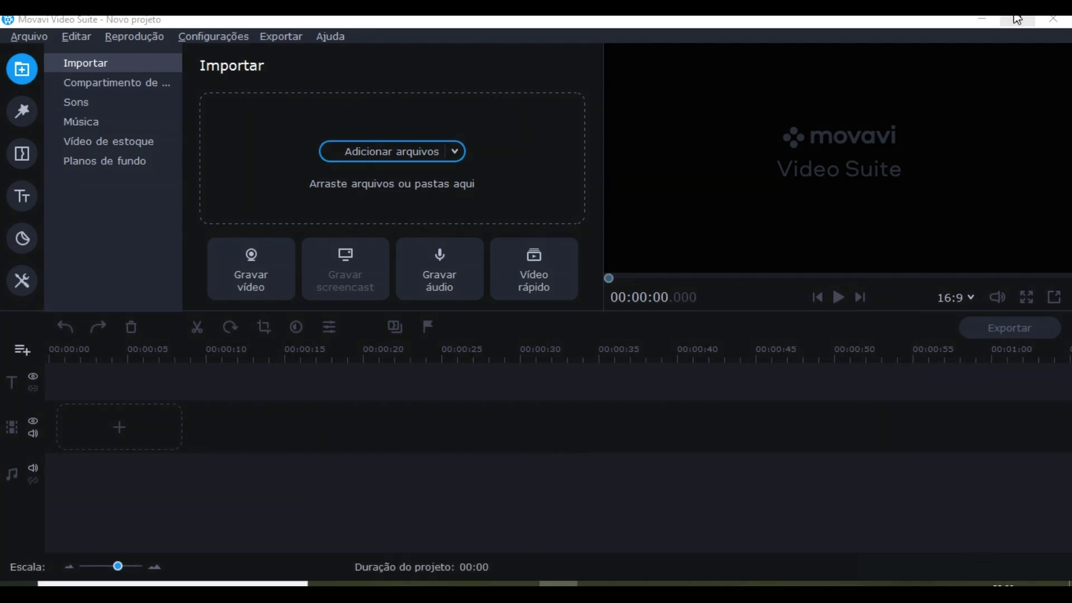
left_click(983, 19)
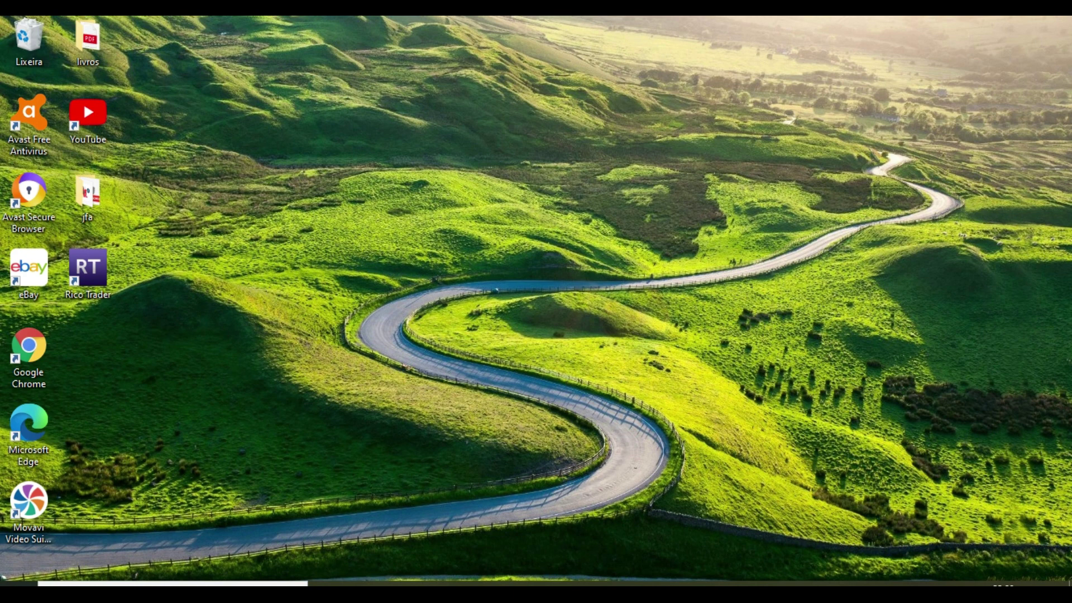
mouse_move(520, 584)
left_click(12, 541)
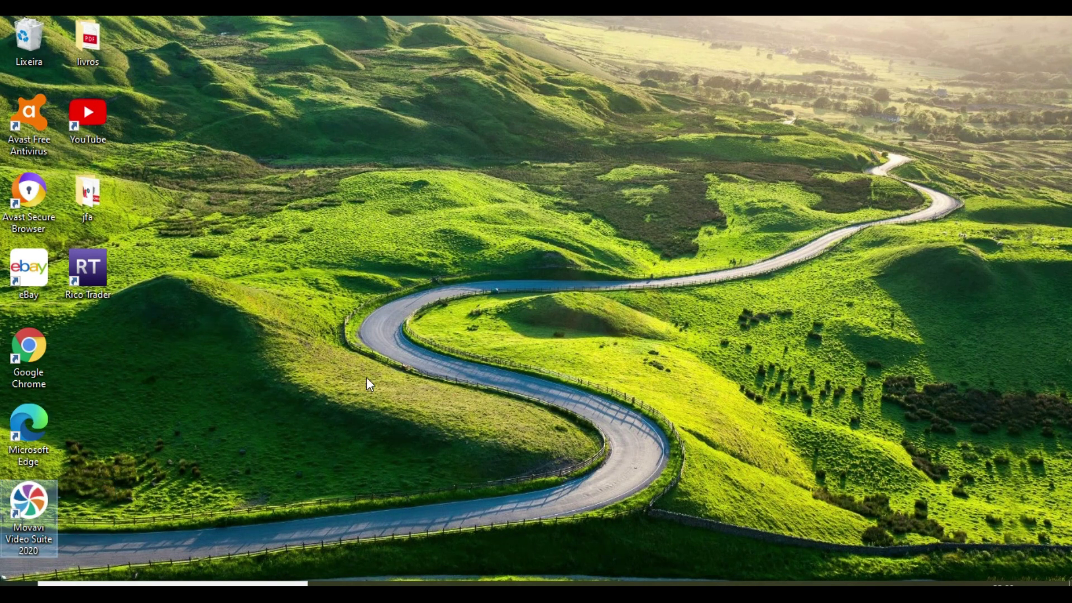
left_click(368, 383)
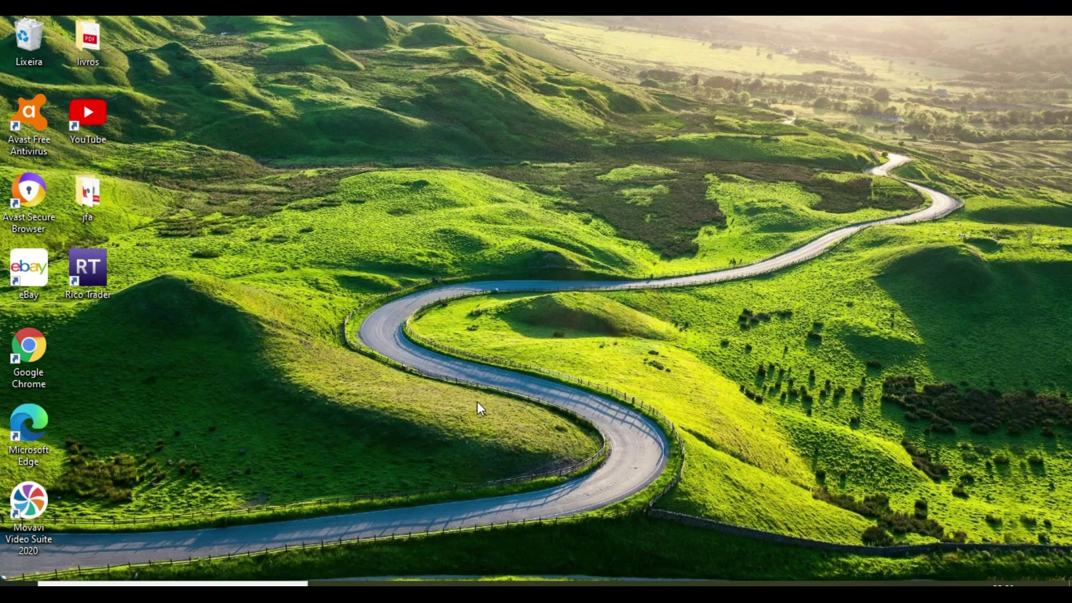
right_click(478, 403)
left_click(528, 446)
right_click(543, 336)
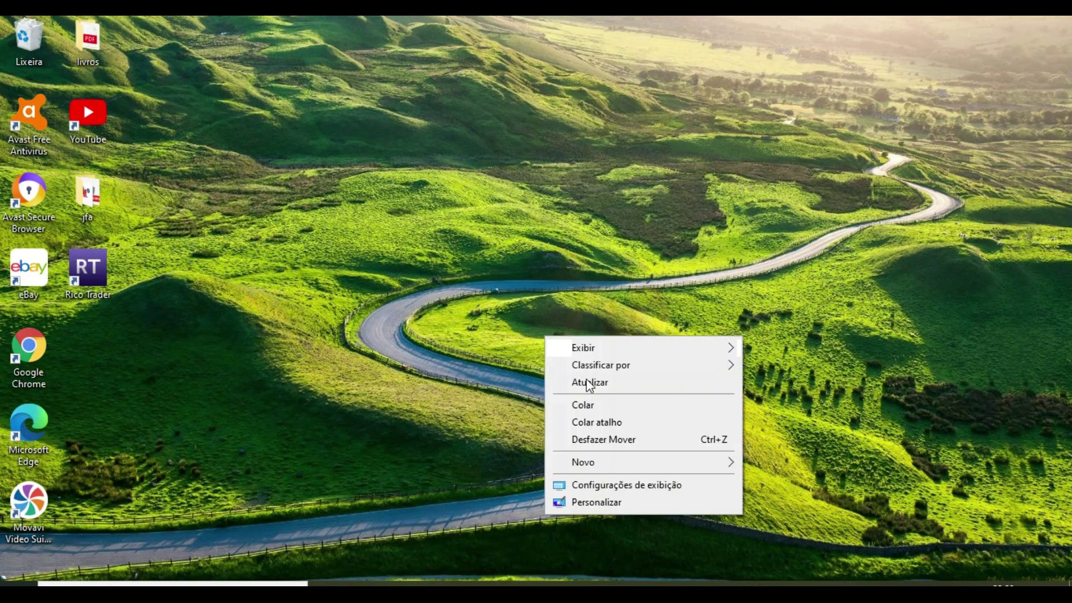
left_click(605, 387)
right_click(467, 251)
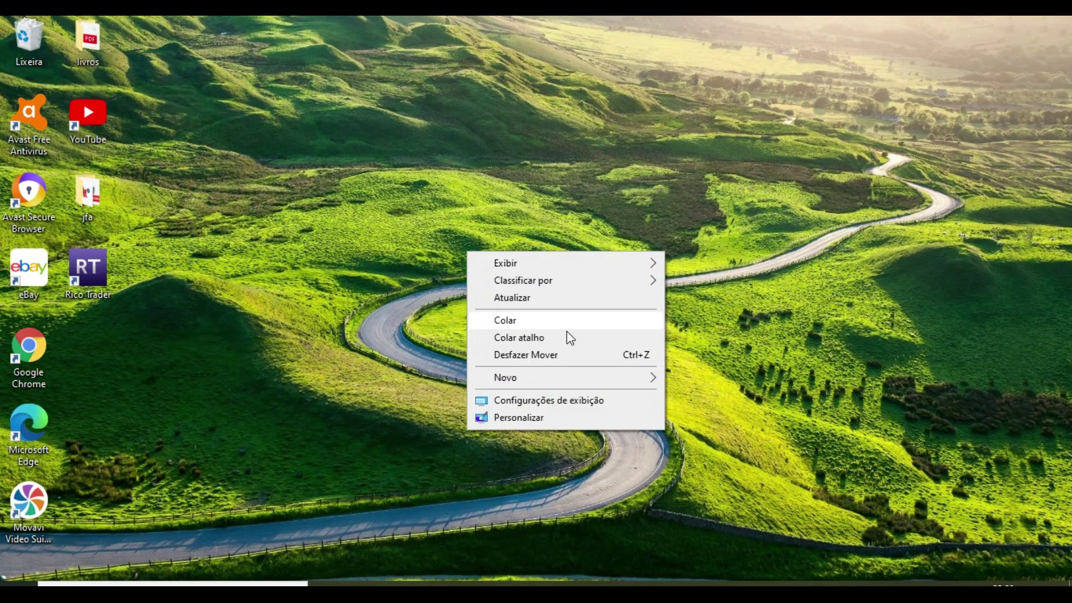
left_click(537, 301)
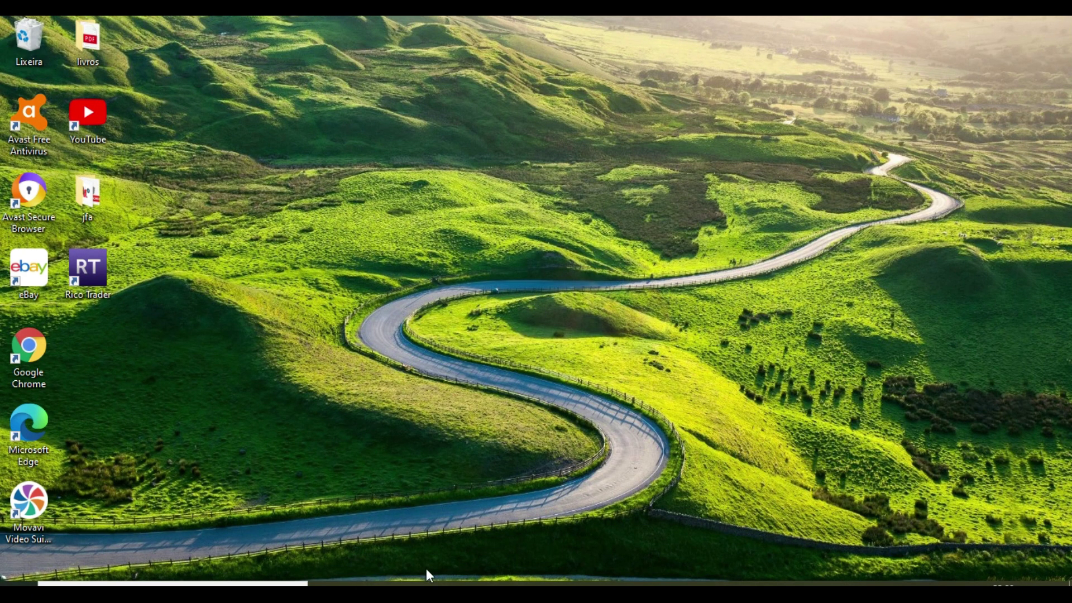
mouse_move(482, 584)
left_click(482, 519)
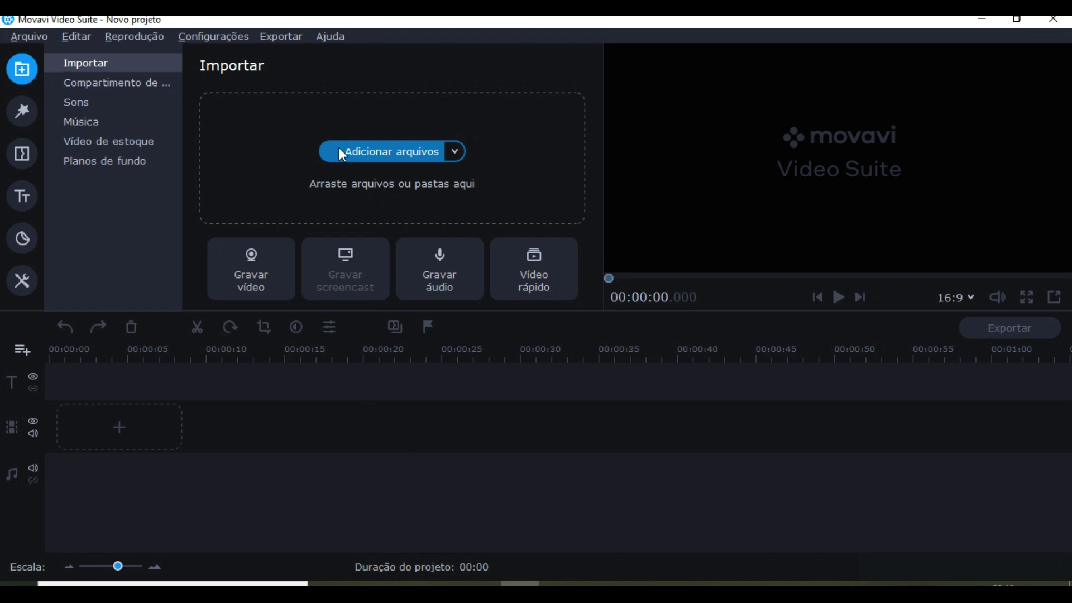
- Import the audio files PASSAGEM DE SOM MÉDIOS 1 and PASSAGEM DE SOM MÉDIOS 2 from the Documents folder
left_click(399, 153)
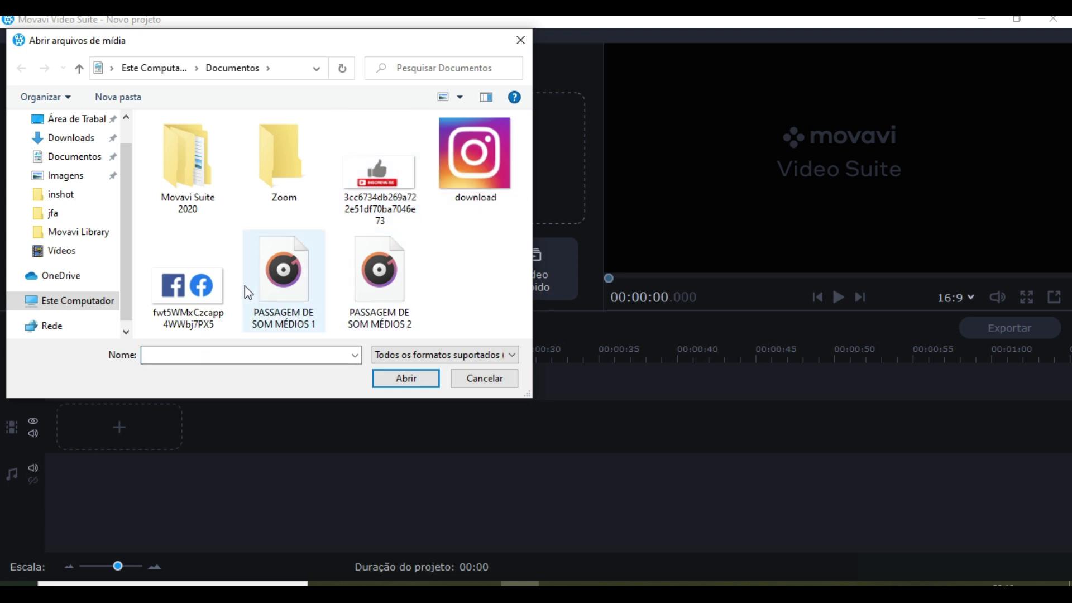
left_click_drag(248, 289, 419, 293)
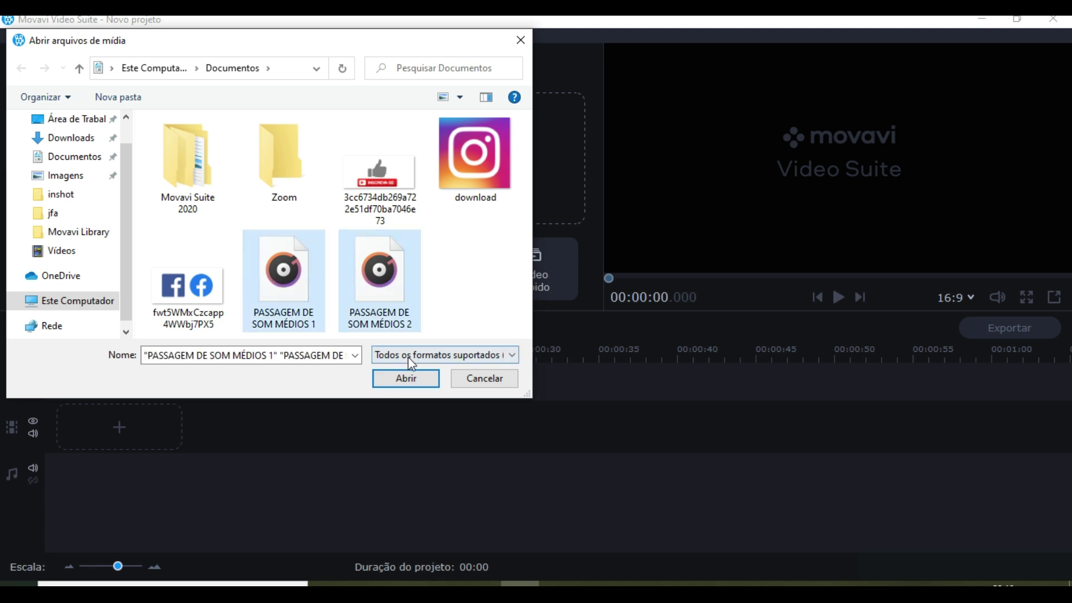
left_click(406, 378)
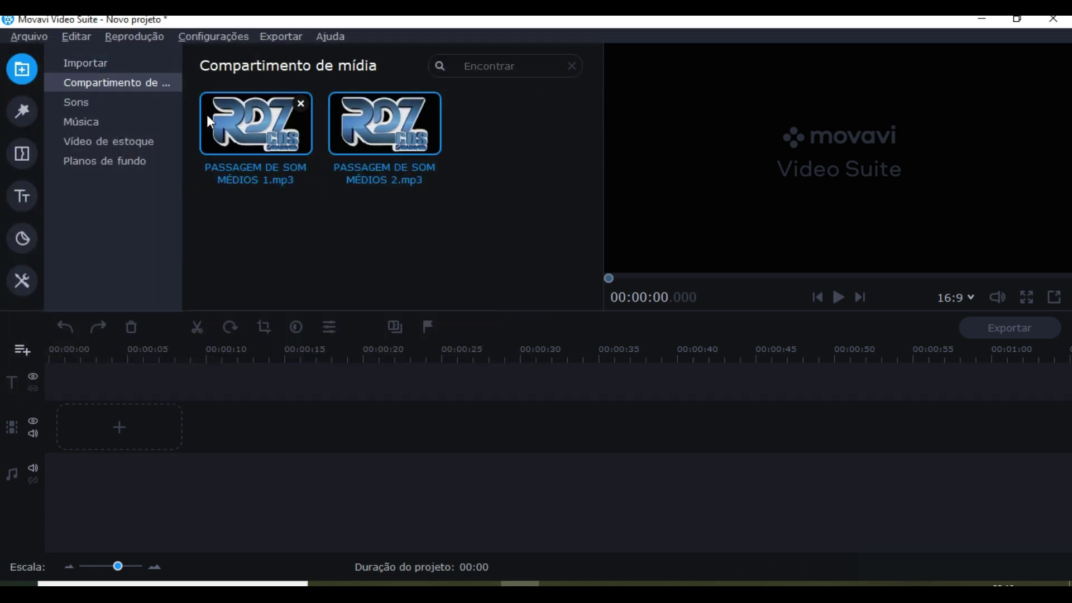
- Preview both imported PASSAGEM DE SOM MÉDIOS audio files in the player
left_click(275, 133)
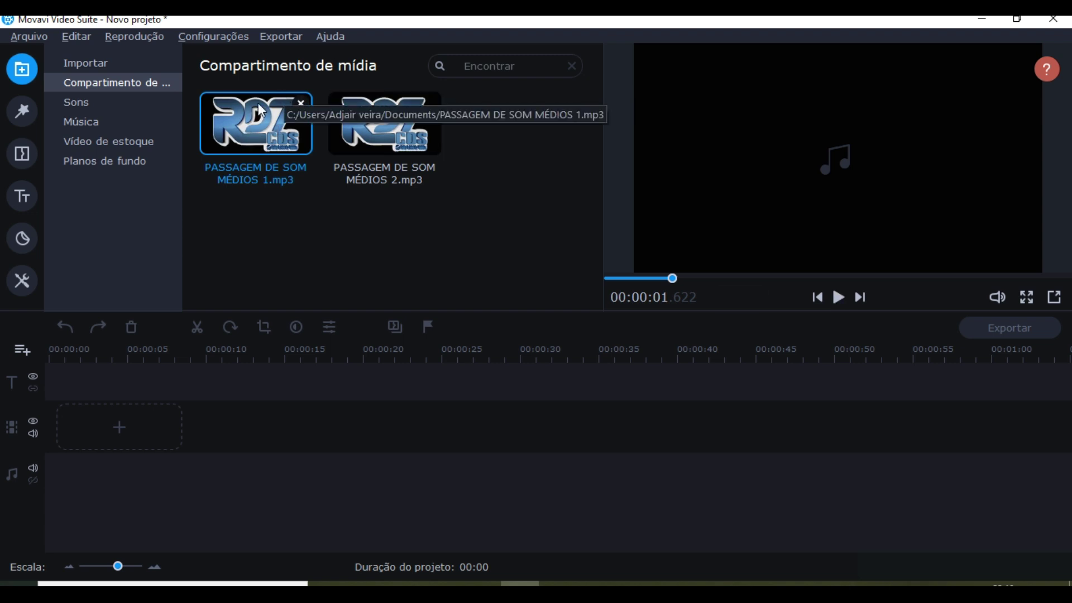
double_click(220, 133)
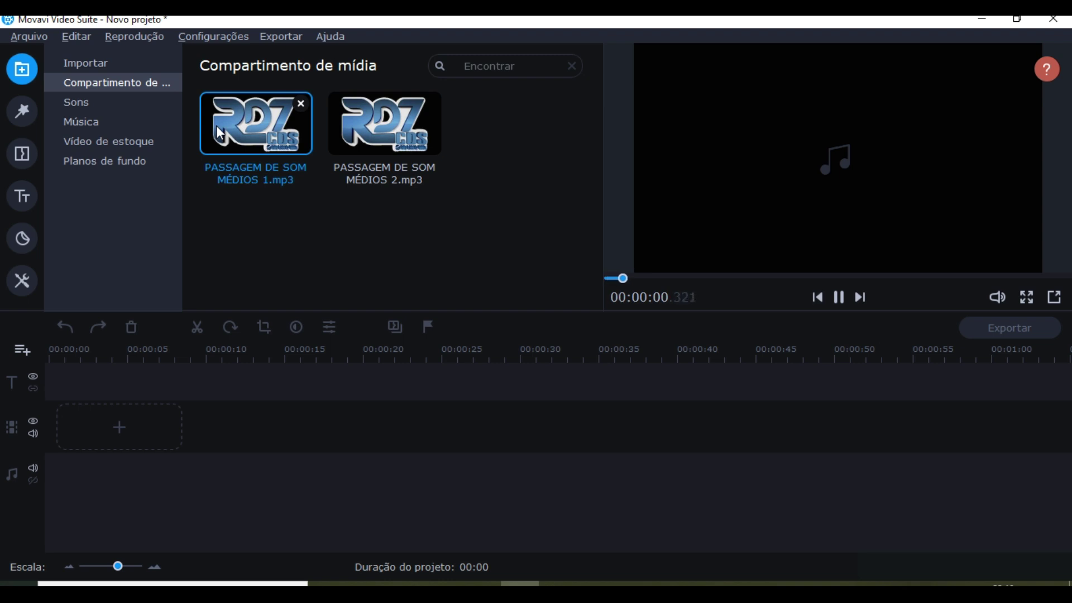
left_click(838, 297)
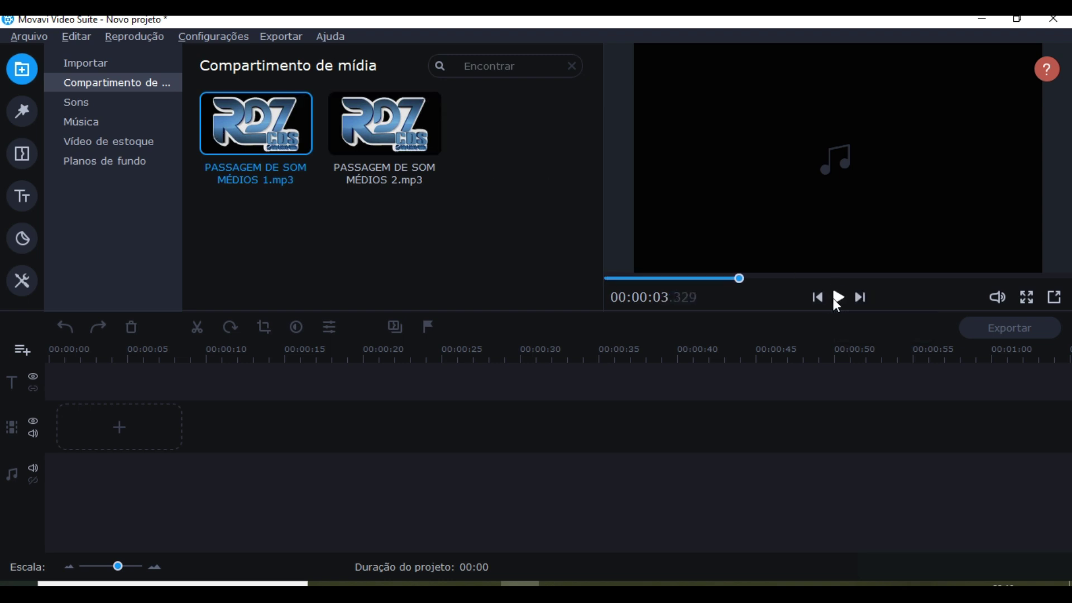
left_click(384, 156)
left_click(837, 297)
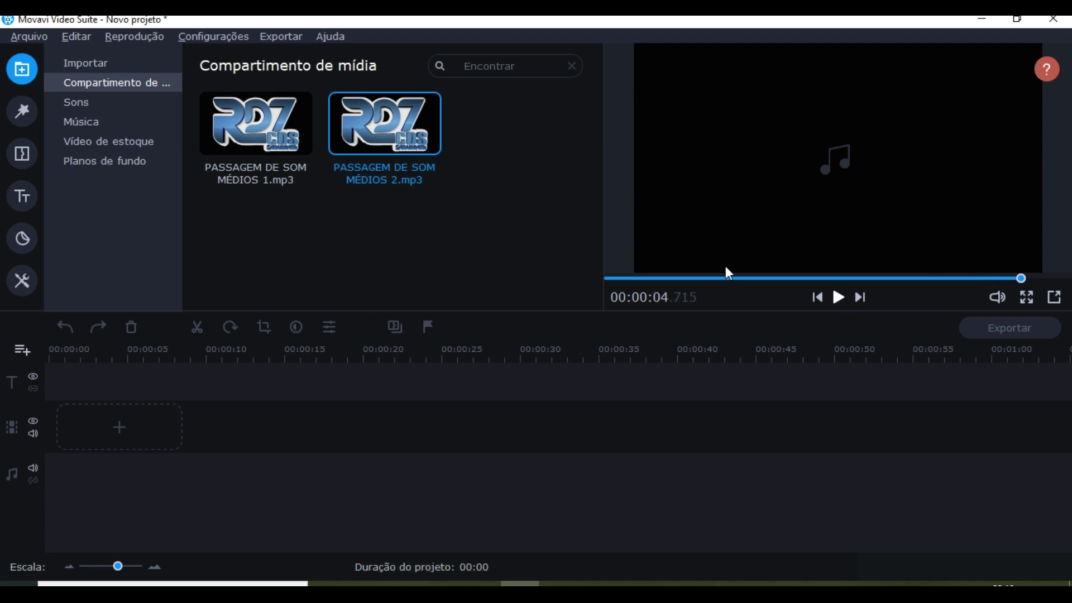
- Place the stock video Chamas at the start of the timeline's video track
left_click(109, 141)
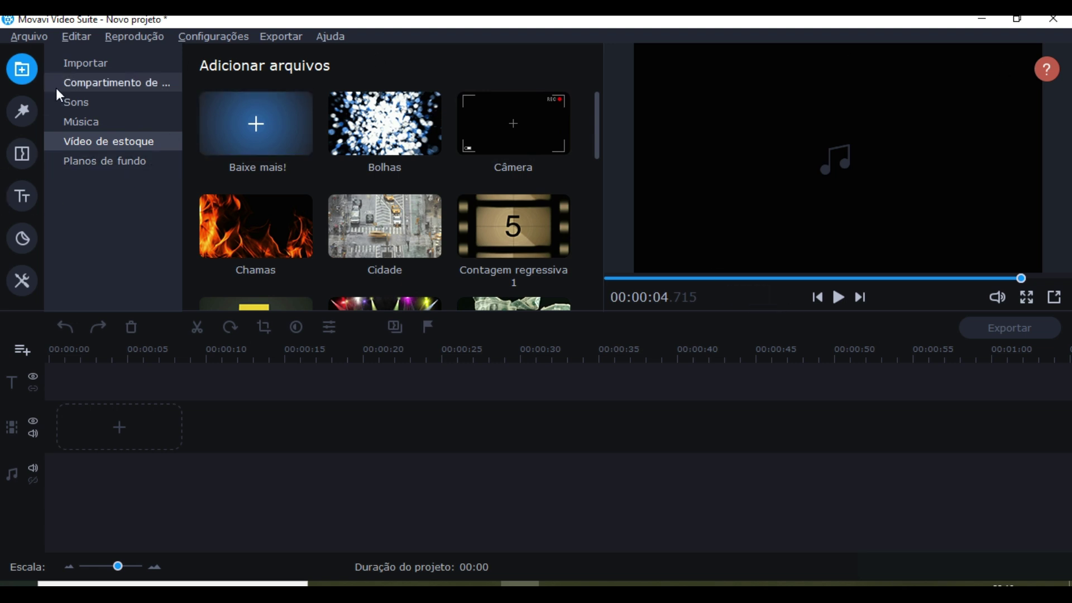
left_click(267, 235)
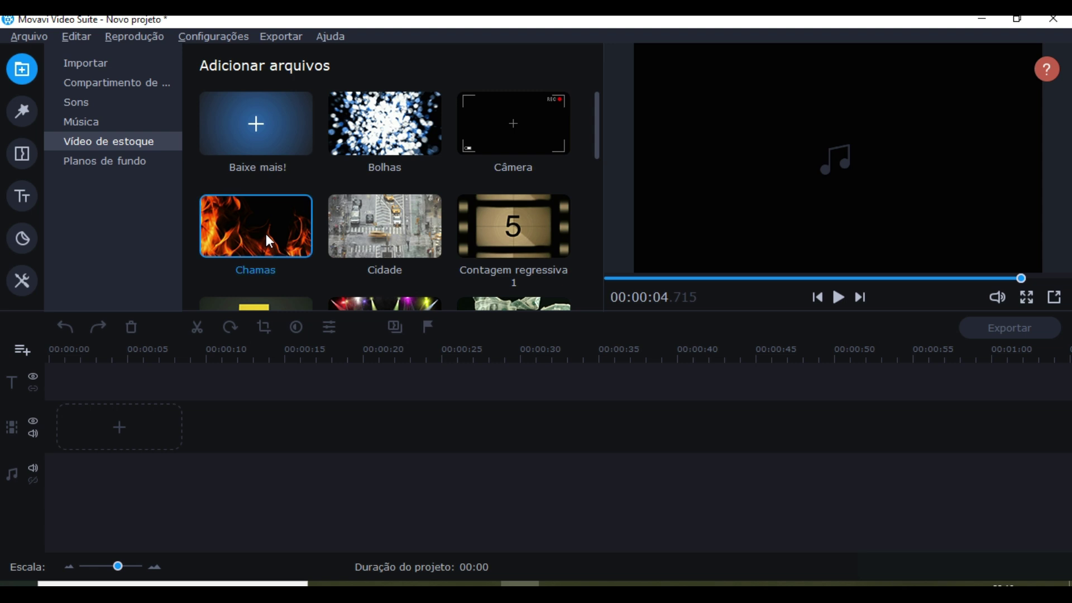
left_click_drag(265, 233, 273, 228)
key("space")
left_click_drag(237, 220, 49, 398)
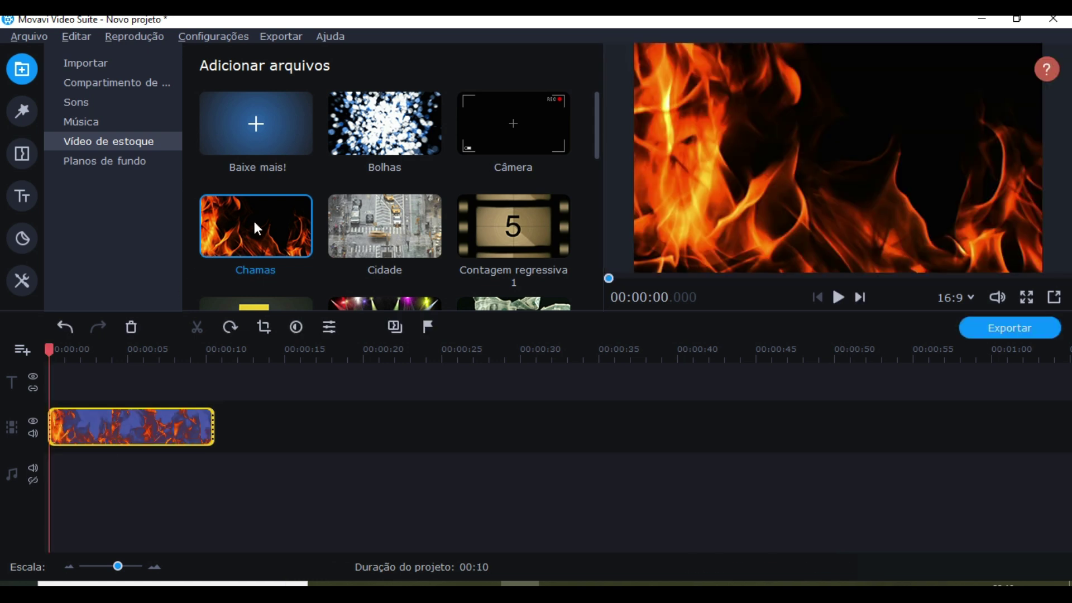
- Preview the Chamas stock video and add a second copy directly after the first clip on the video track
key("space")
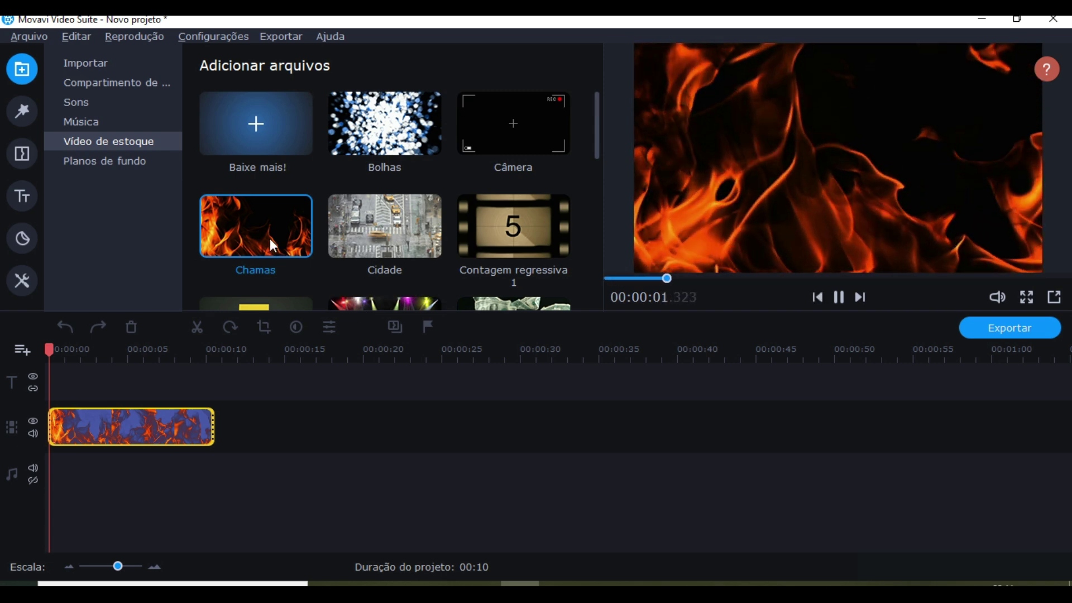
key("space")
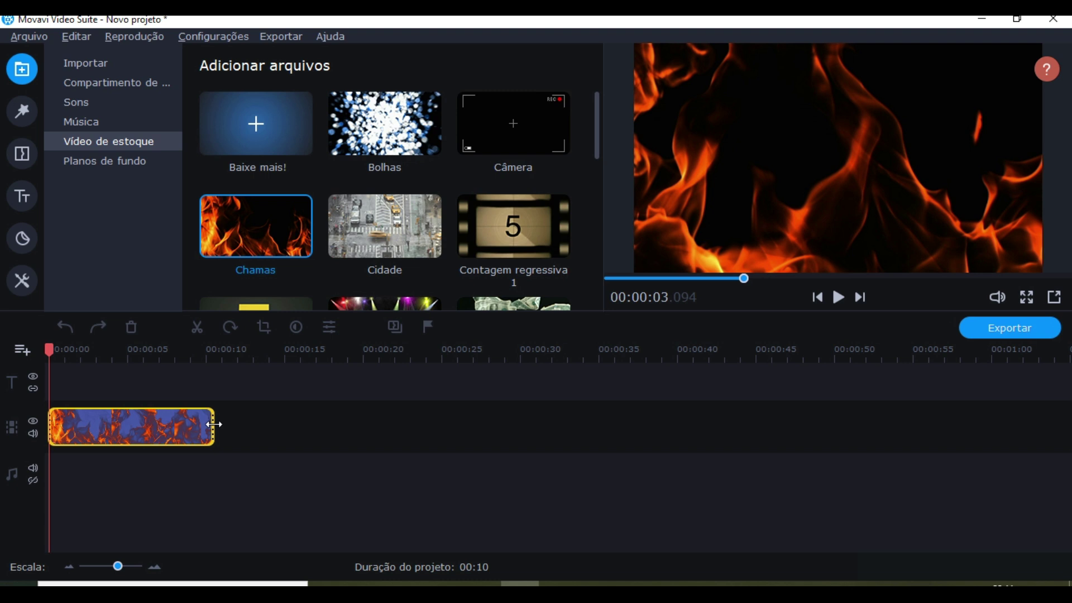
left_click(214, 425)
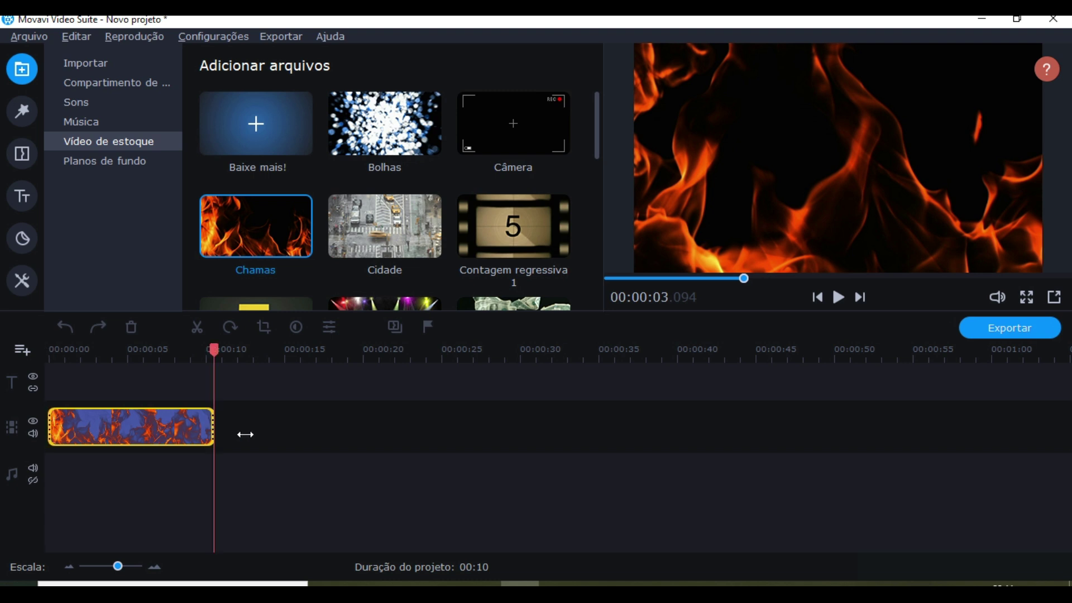
left_click_drag(292, 223, 226, 416)
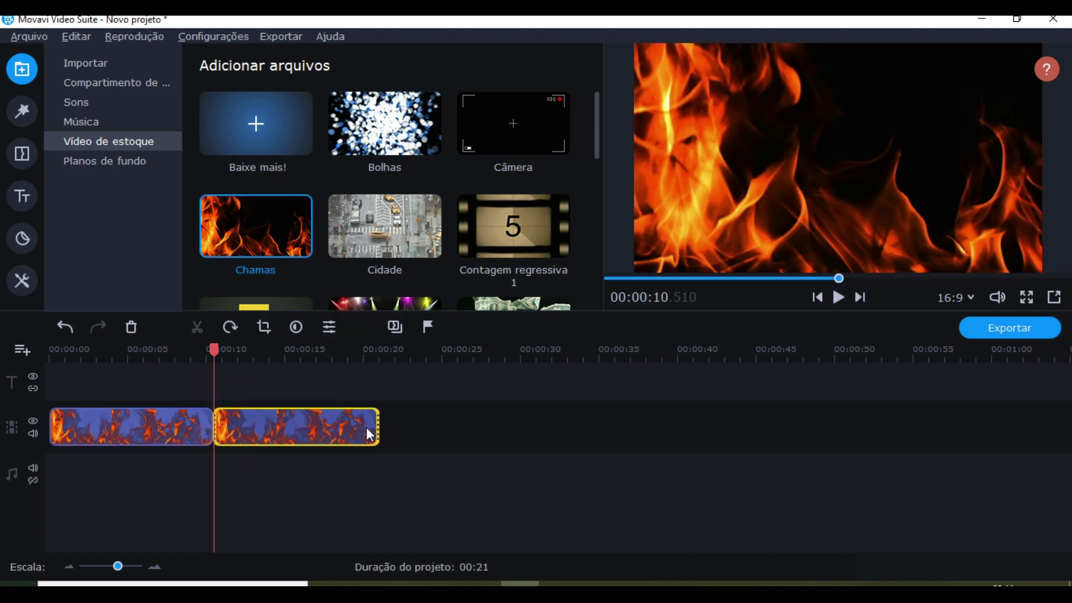
- Play back the timeline and trim the end of the second Chamas clip to about 00:00:20.170
scroll(607, 285, "down", 3)
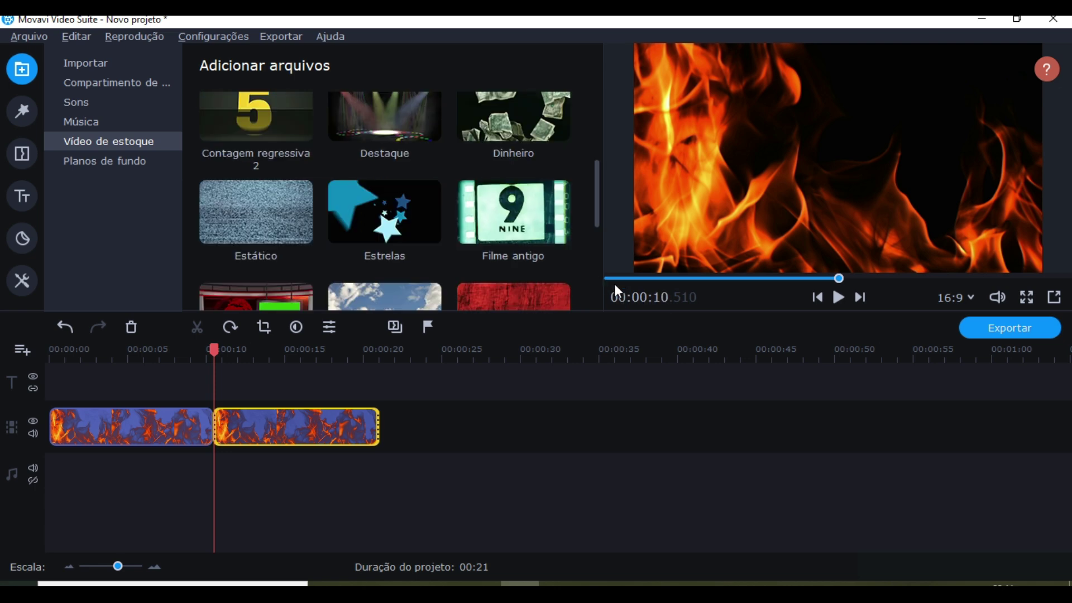
left_click(605, 279)
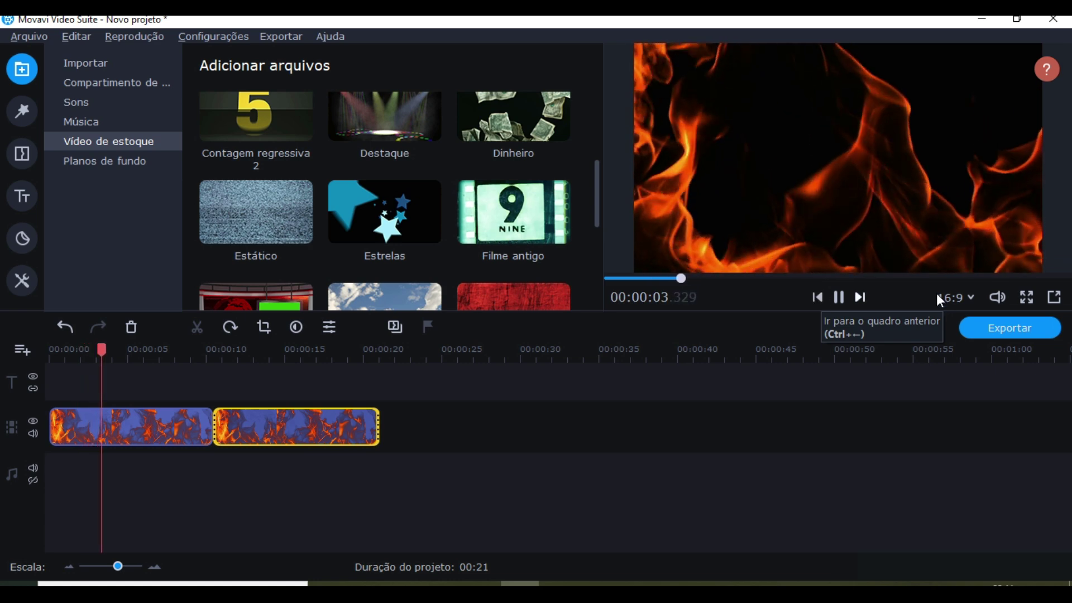
left_click(1024, 278)
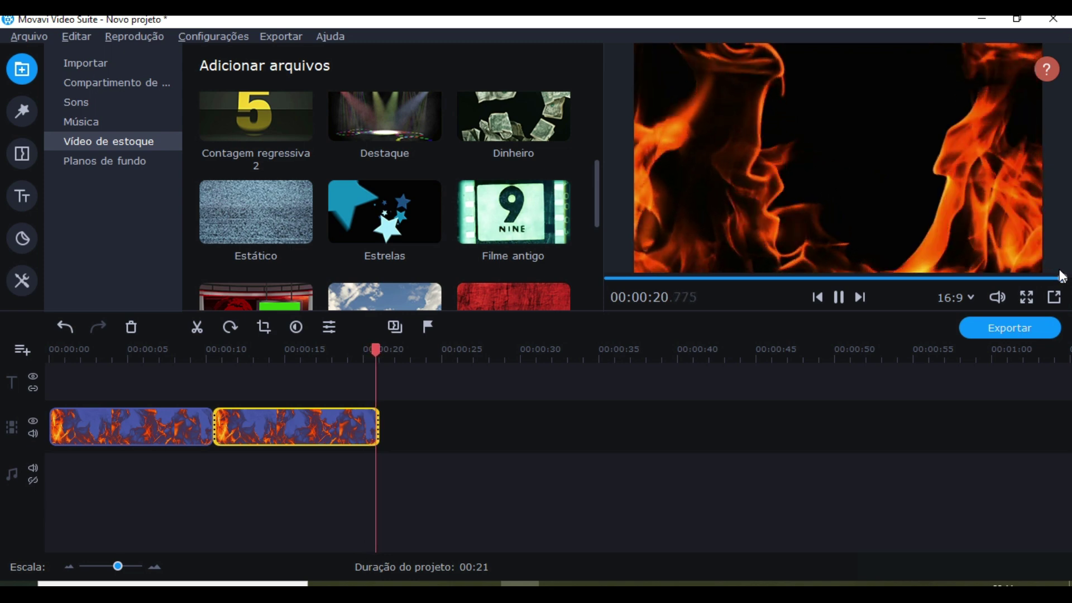
left_click_drag(378, 434, 365, 436)
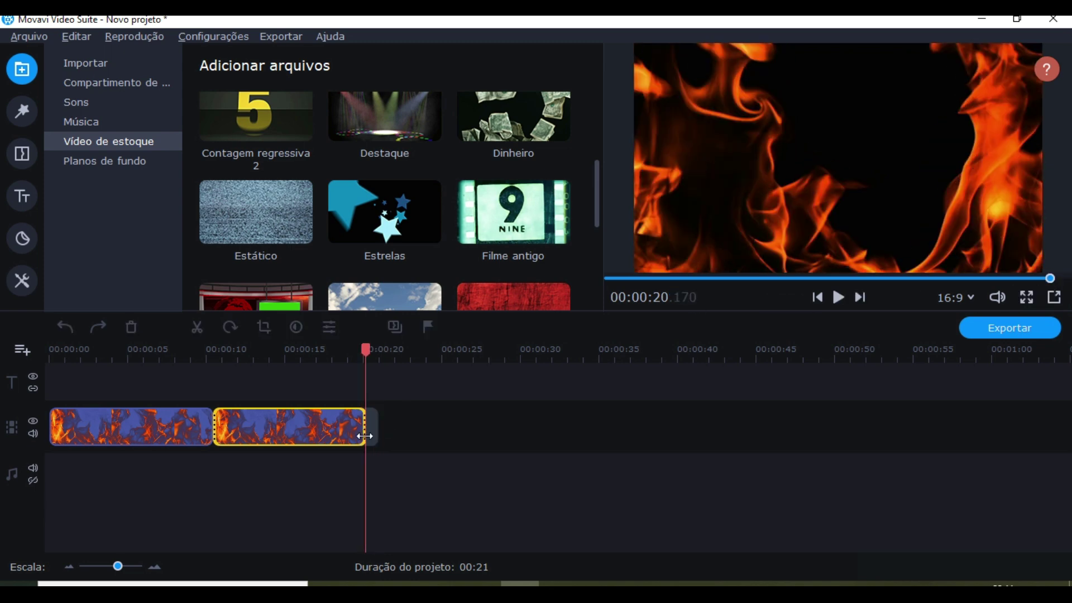
left_click(841, 295)
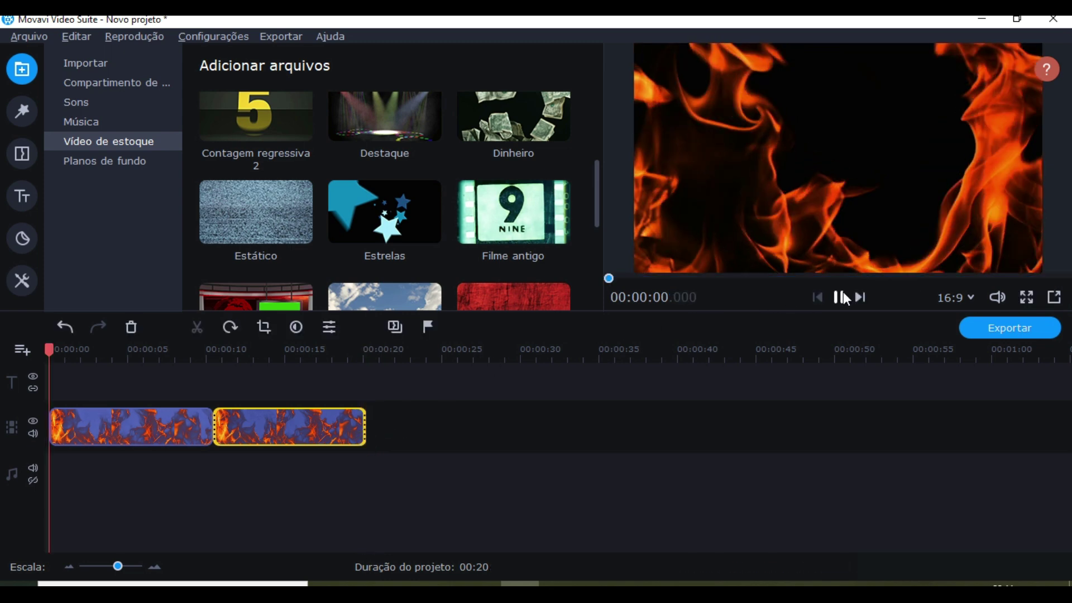
left_click(997, 279)
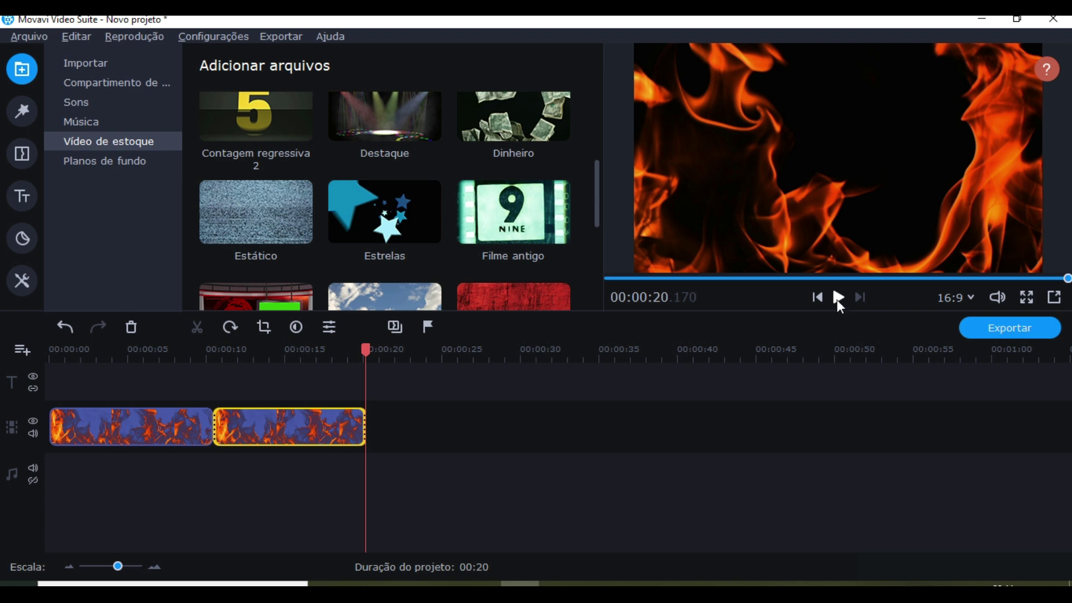
scroll(237, 134, "up", 2)
scroll(287, 160, "down", 5)
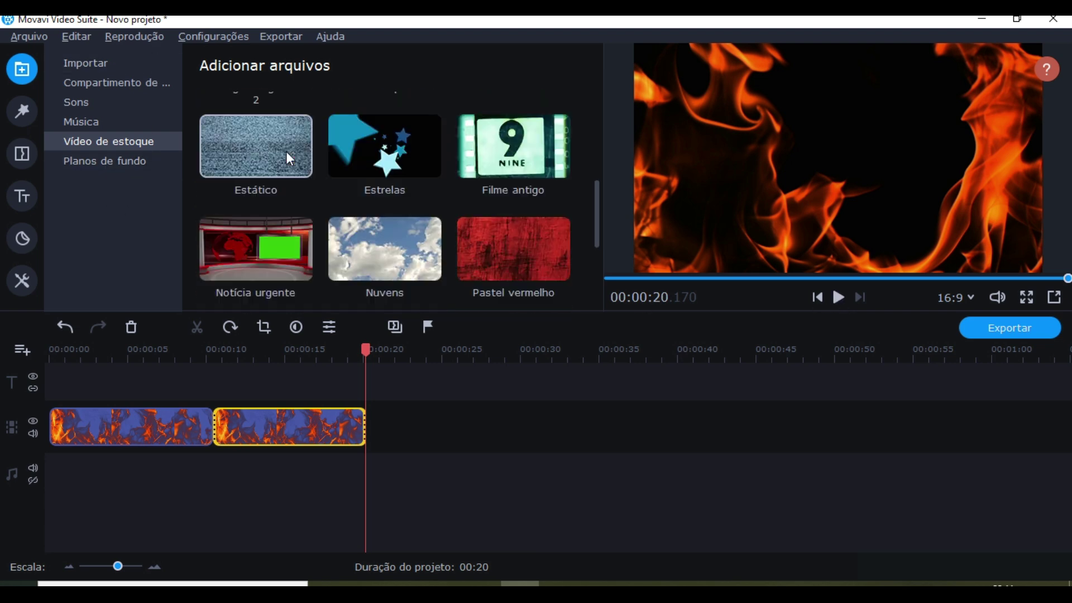
scroll(509, 166, "up", 1)
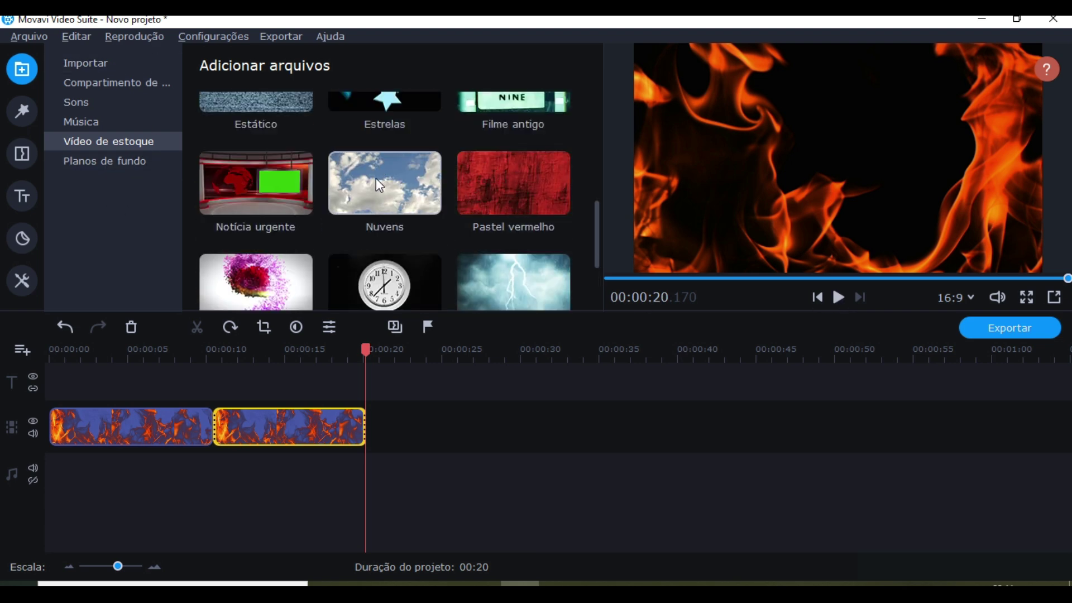
scroll(379, 184, "down", 3)
scroll(285, 186, "up", 8)
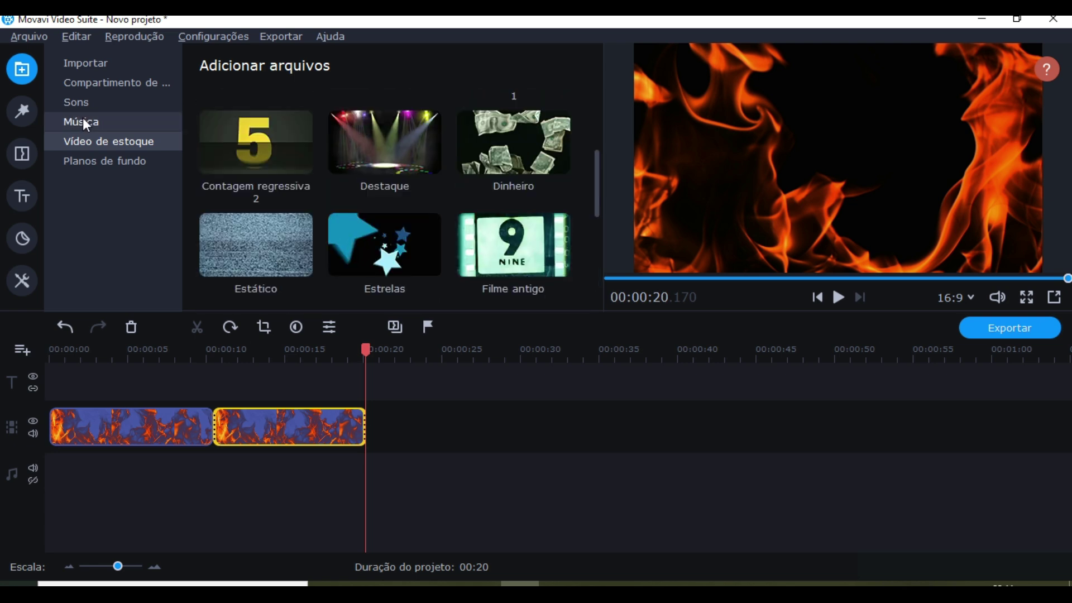
- Place PASSAGEM DE SOM MÉDIOS 1.mp3 at the start of the audio track and PASSAGEM DE SOM MÉDIOS 2.mp3 directly after it
left_click(85, 83)
left_click(85, 64)
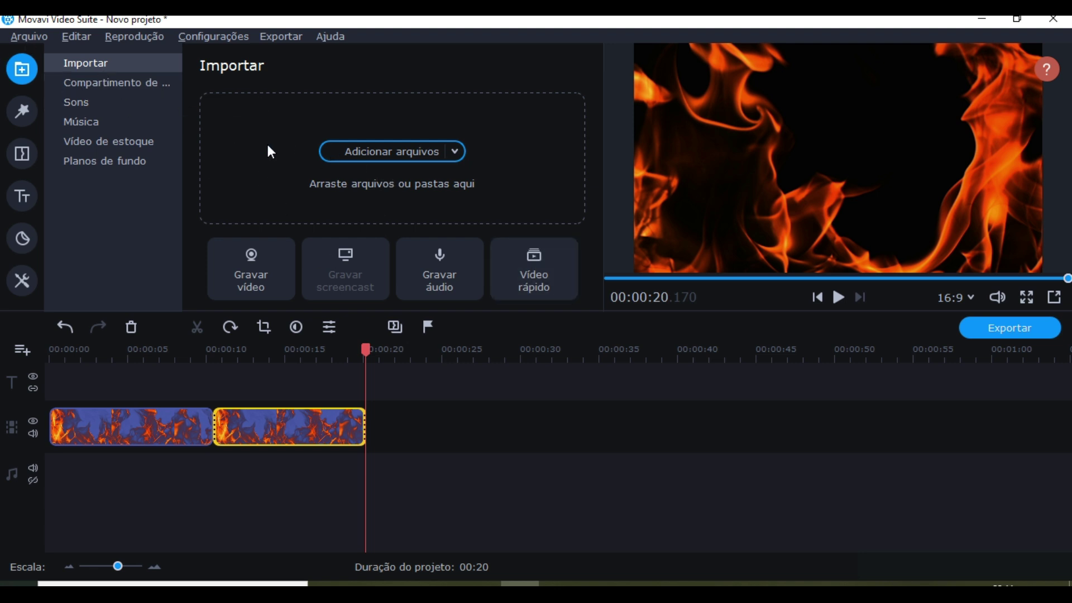
left_click(127, 101)
left_click(127, 85)
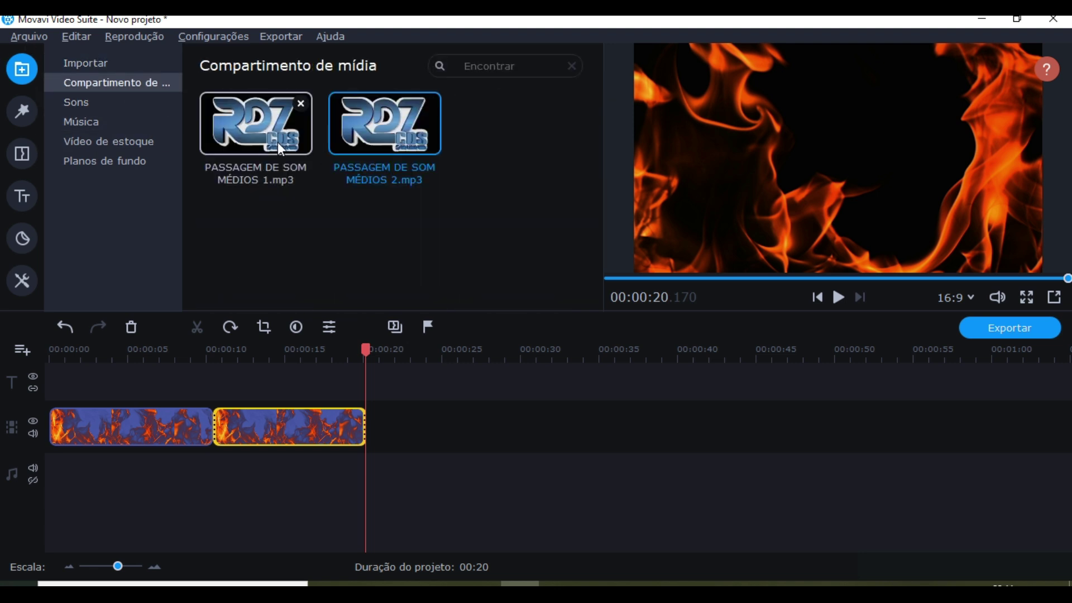
left_click_drag(279, 148, 46, 443)
left_click_drag(354, 143, 238, 465)
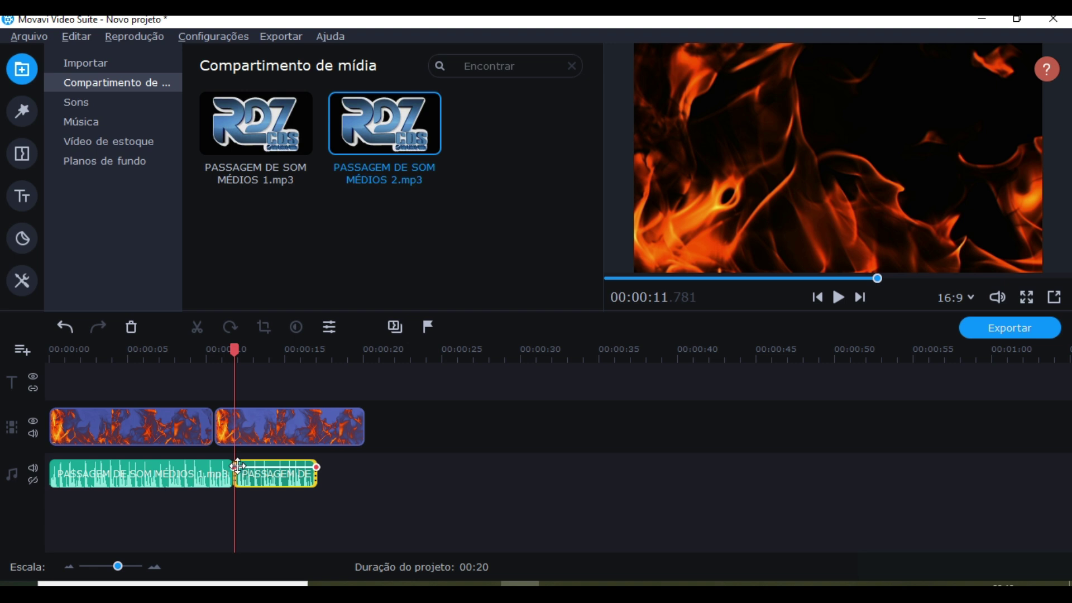
- Play the timeline from its start to check the audio, and preview PASSAGEM DE SOM MÉDIOS 2.mp3 from the media bin
left_click(883, 279)
left_click_drag(883, 278, 589, 294)
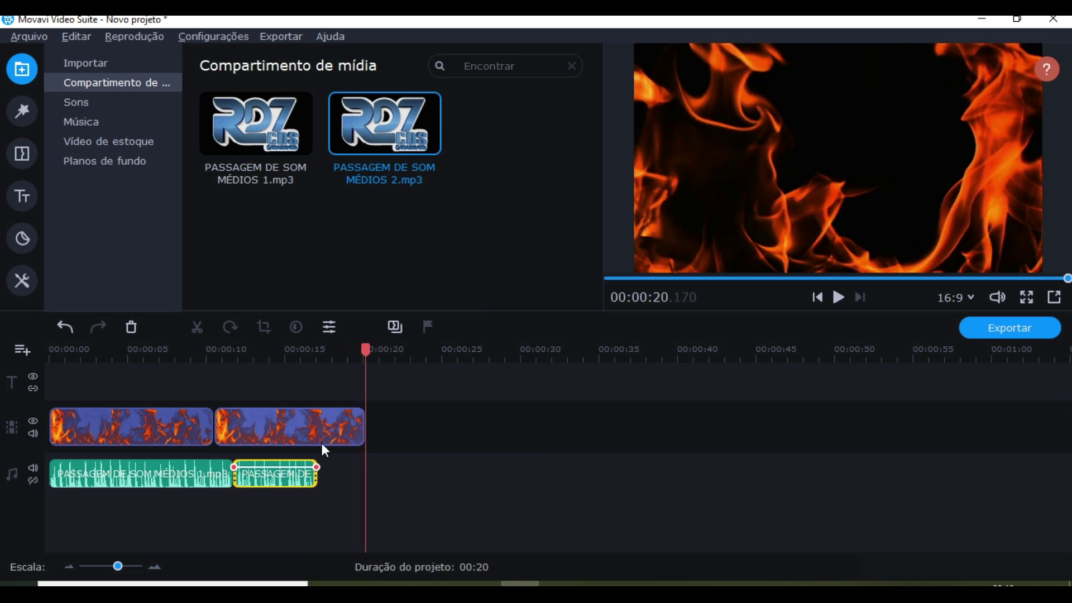
left_click(377, 152)
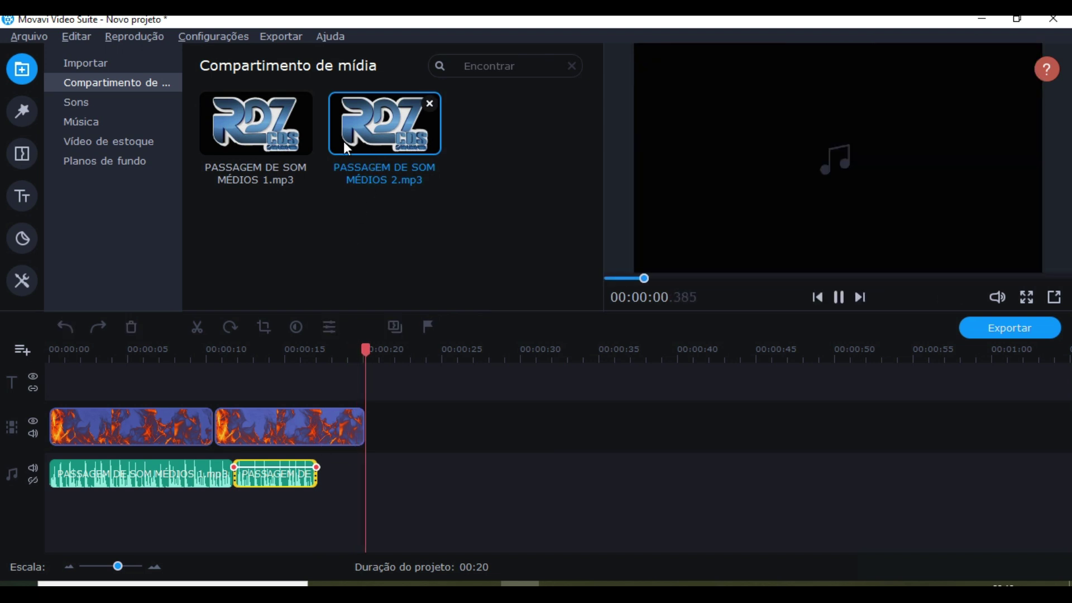
- Append another PASSAGEM DE SOM MÉDIOS 2.mp3 to the audio track, split it at about 00:00:20.140 and delete the excess
left_click_drag(366, 139, 320, 466)
left_click(368, 468)
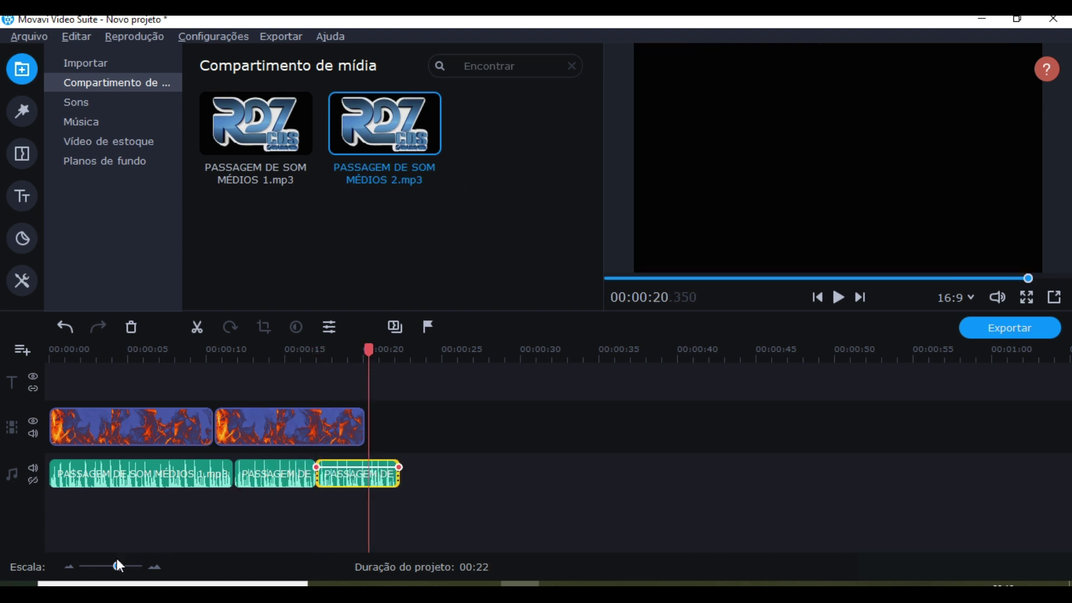
left_click_drag(118, 567, 122, 567)
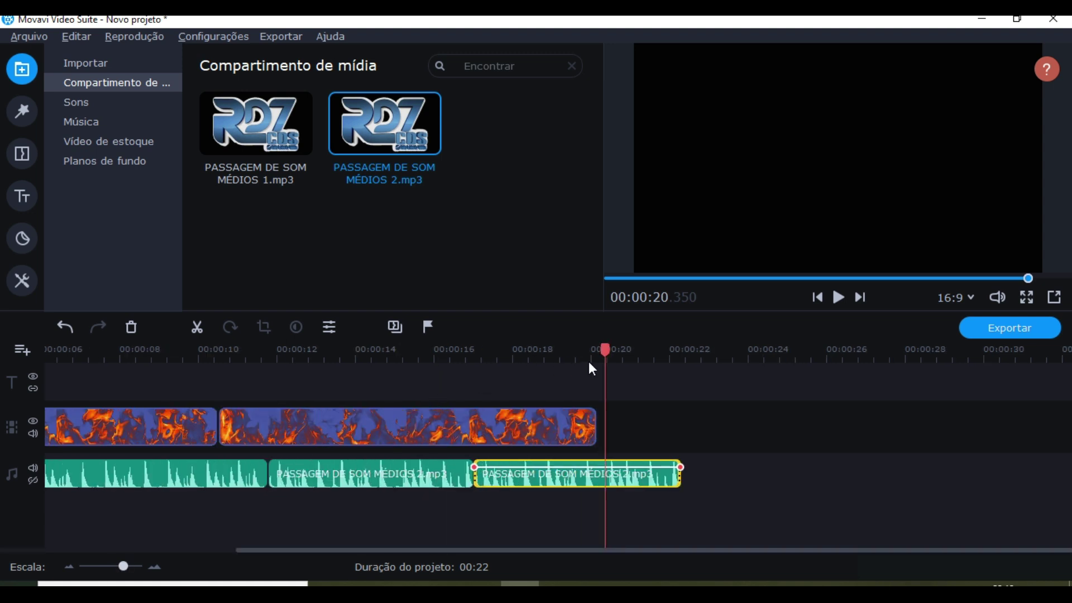
left_click_drag(604, 352, 594, 366)
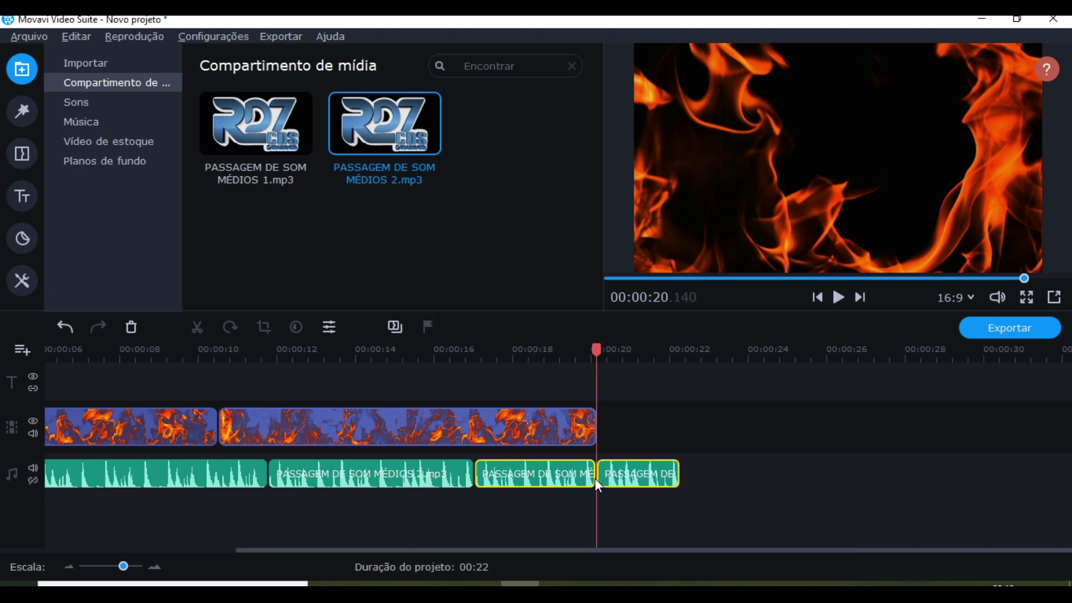
left_click(623, 474)
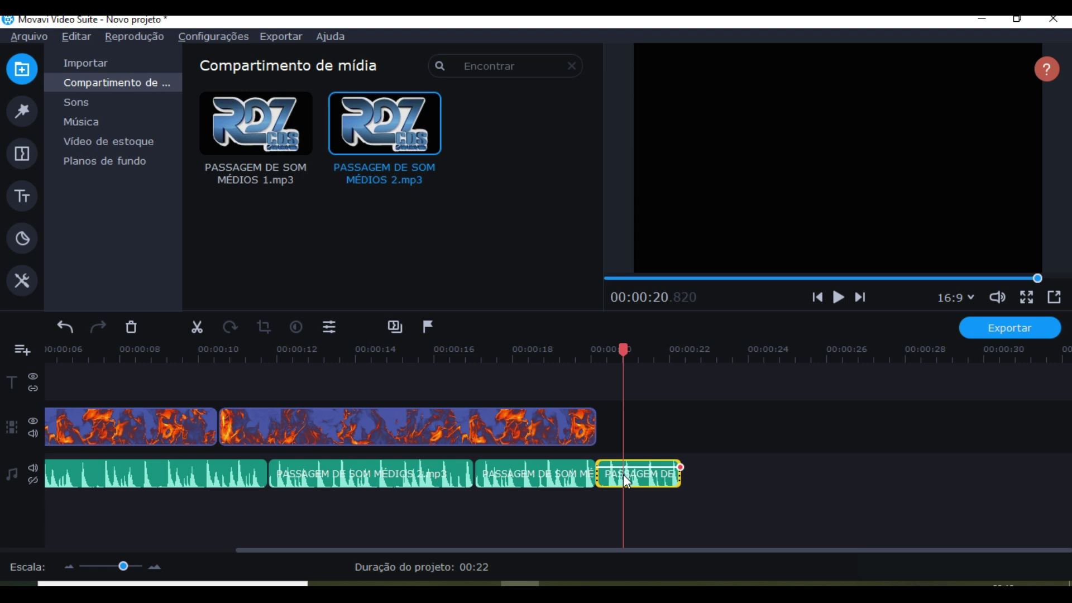
left_click(131, 327)
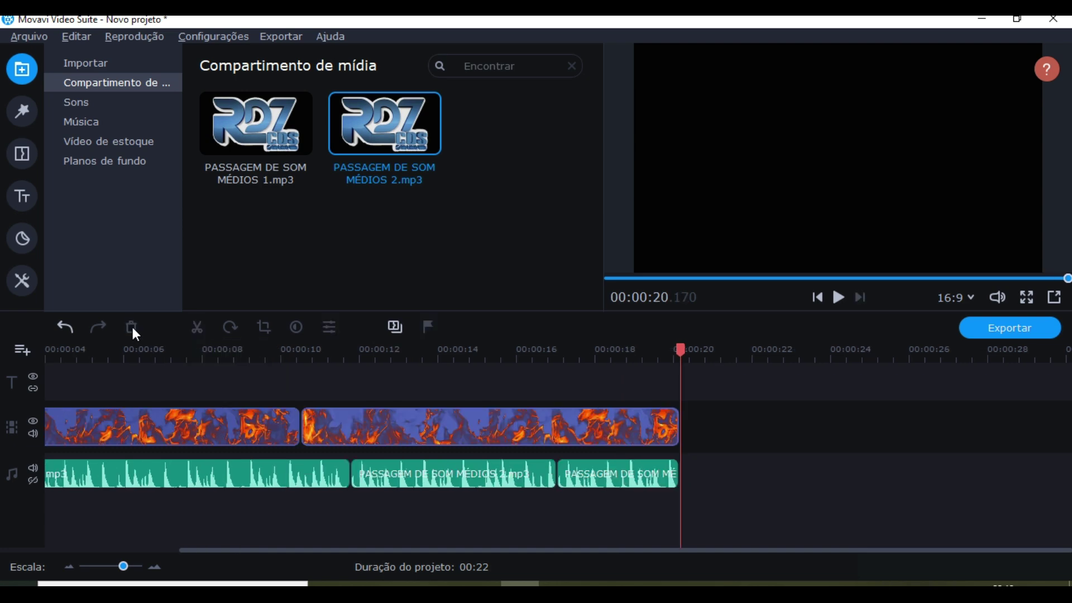
- Split the PASSAGEM DE SOM MÉDIOS 1.mp3 clip at about 00:00:11.560 and delete its short end piece
left_click_drag(677, 354, 22, 386)
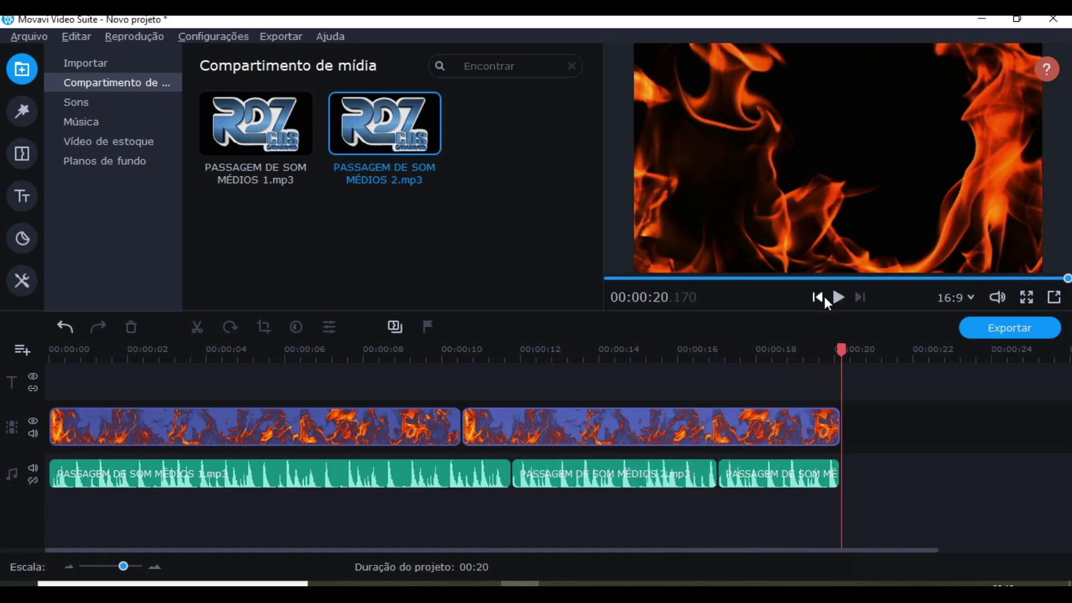
left_click(504, 474)
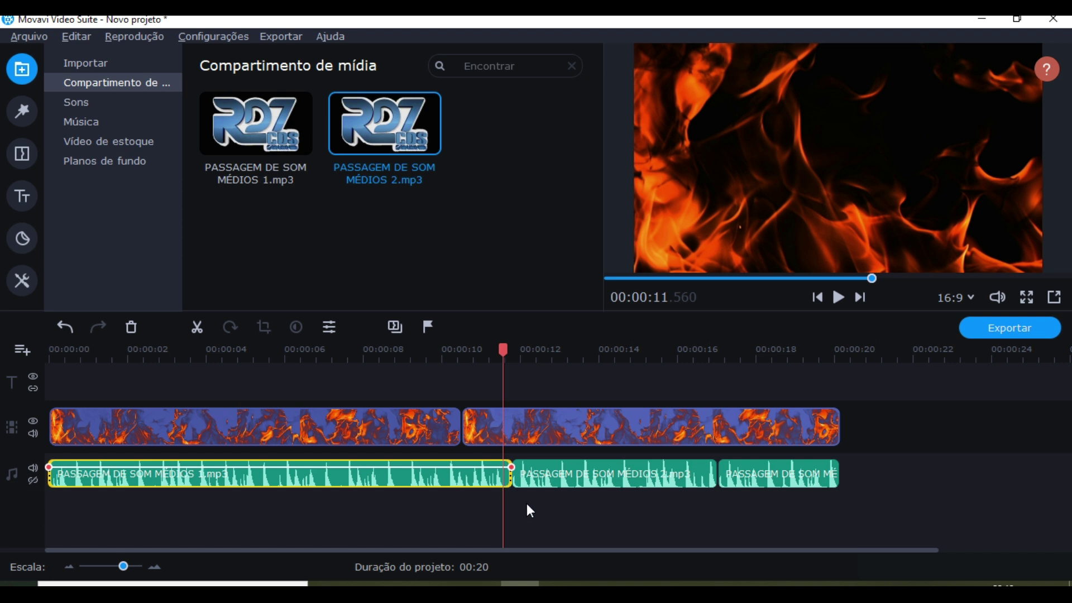
left_click(199, 327)
left_click(507, 477)
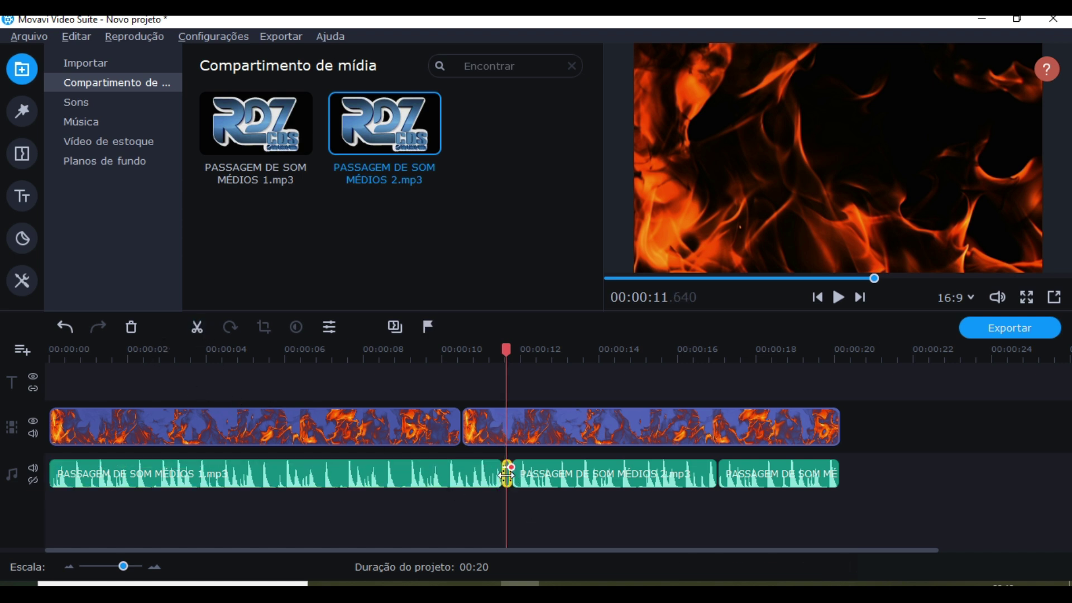
left_click(128, 328)
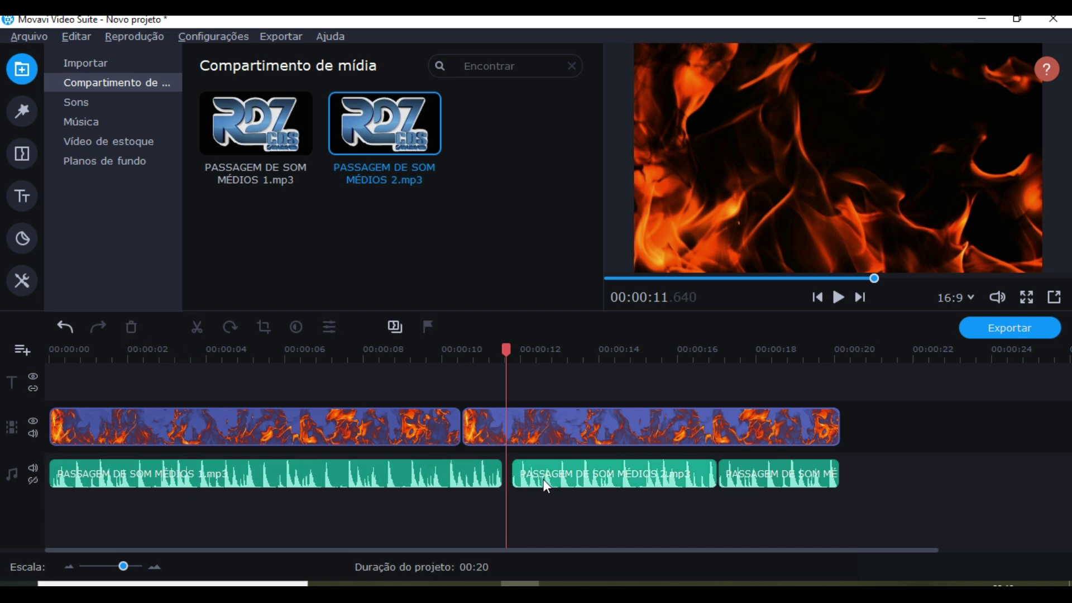
- Move the two PASSAGEM DE SOM MÉDIOS 2.mp3 clips earlier to close the gap, and play back from about 00:00:09.600
left_click_drag(560, 480, 549, 479)
left_click_drag(761, 468, 750, 470)
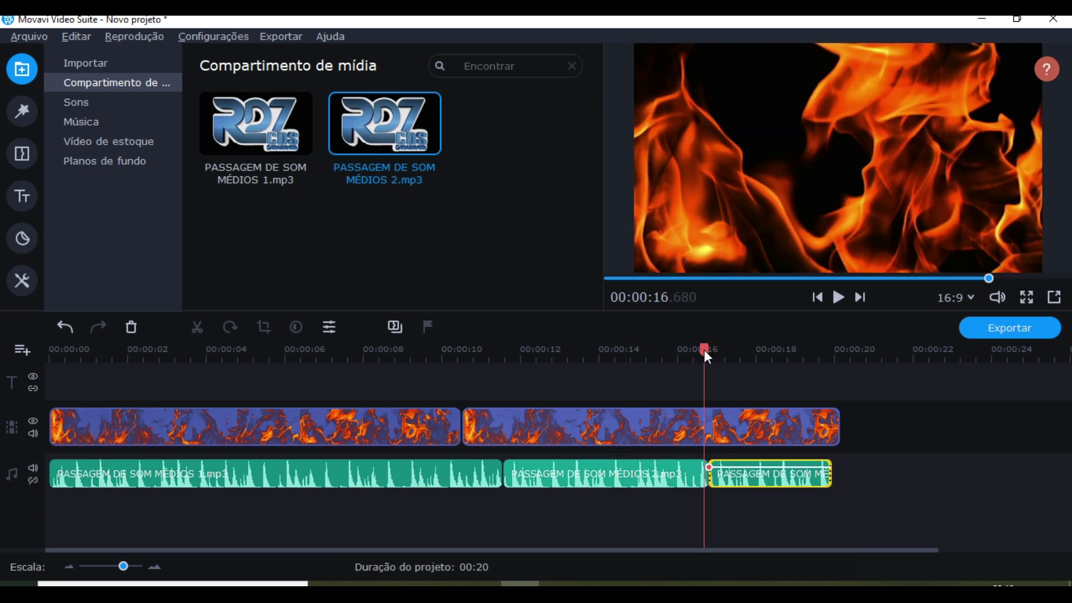
left_click_drag(705, 354, 427, 420)
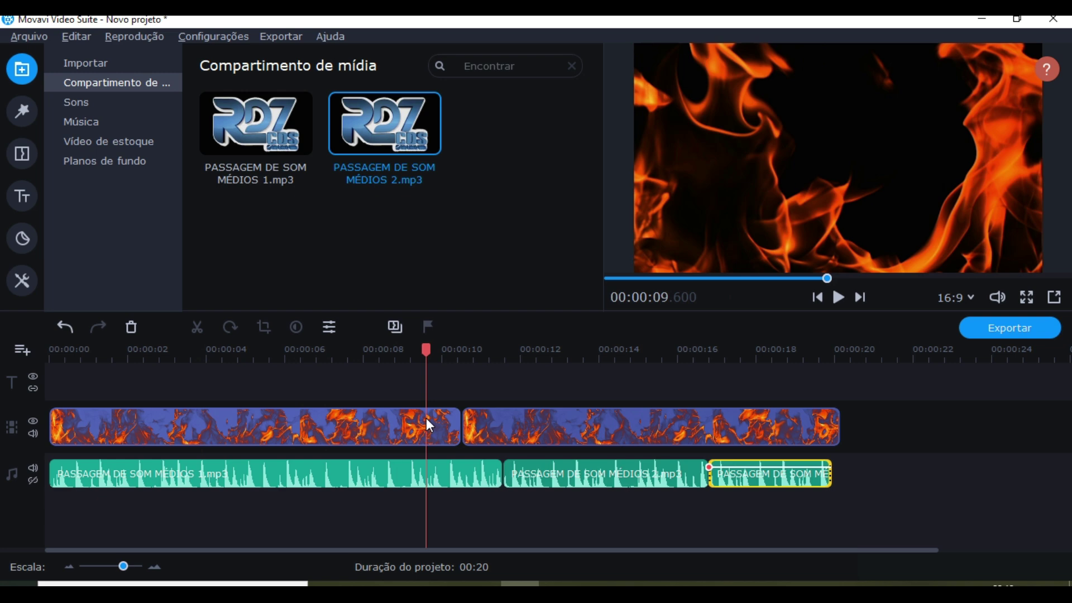
key("space")
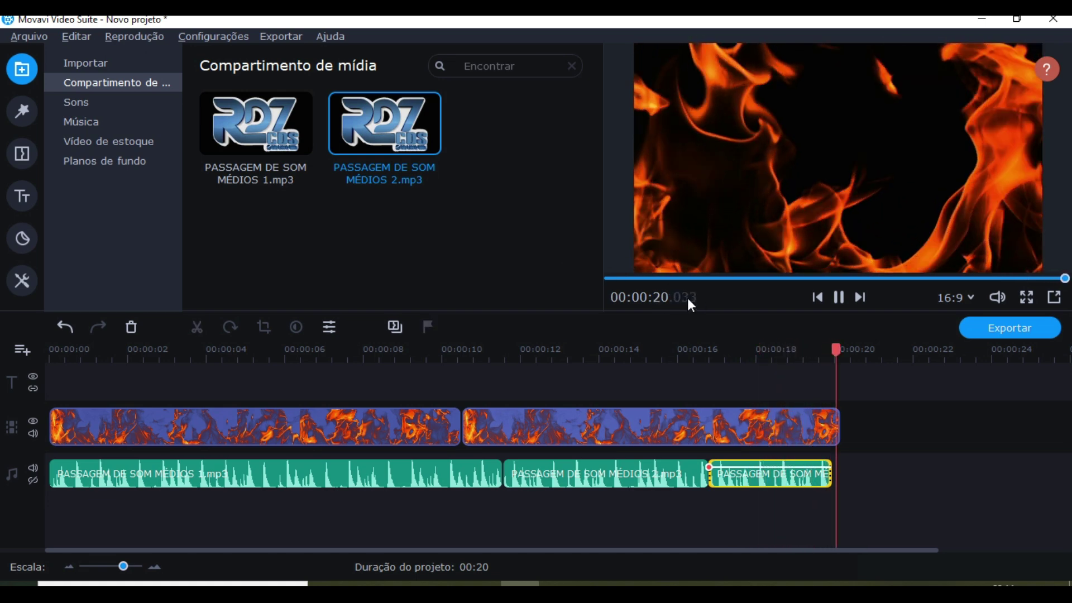
- Trim the end of the second Chamas clip to about 00:00:19.950 and play the timeline from its start
left_click(832, 435)
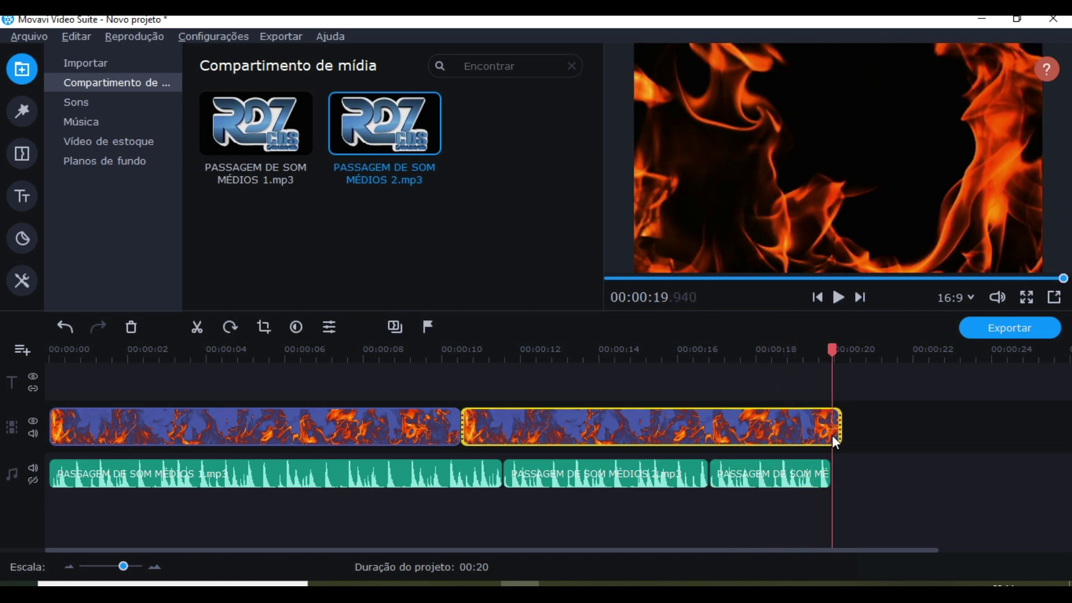
left_click_drag(834, 431, 832, 432)
left_click(869, 440)
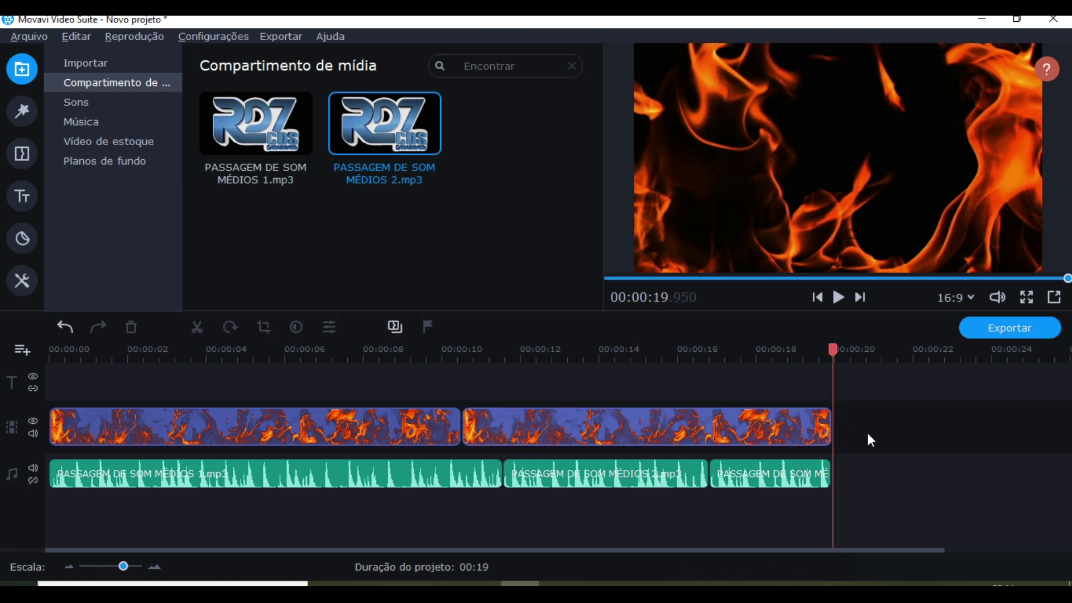
left_click(609, 277)
key("space")
- Look through the filter, transition and title collections and the stock backgrounds
left_click(33, 114)
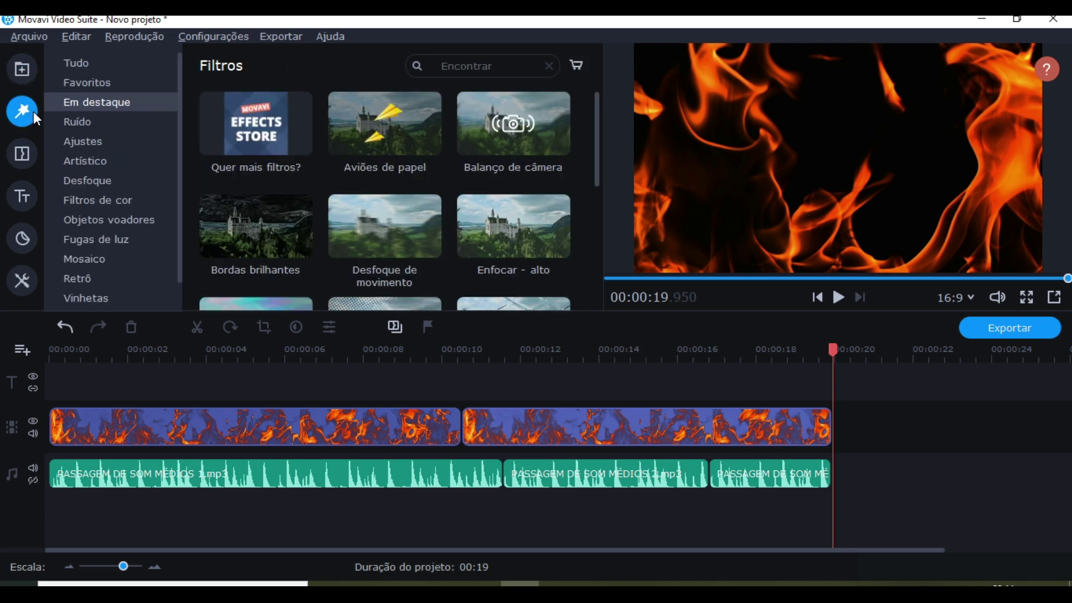
left_click(20, 154)
left_click(19, 196)
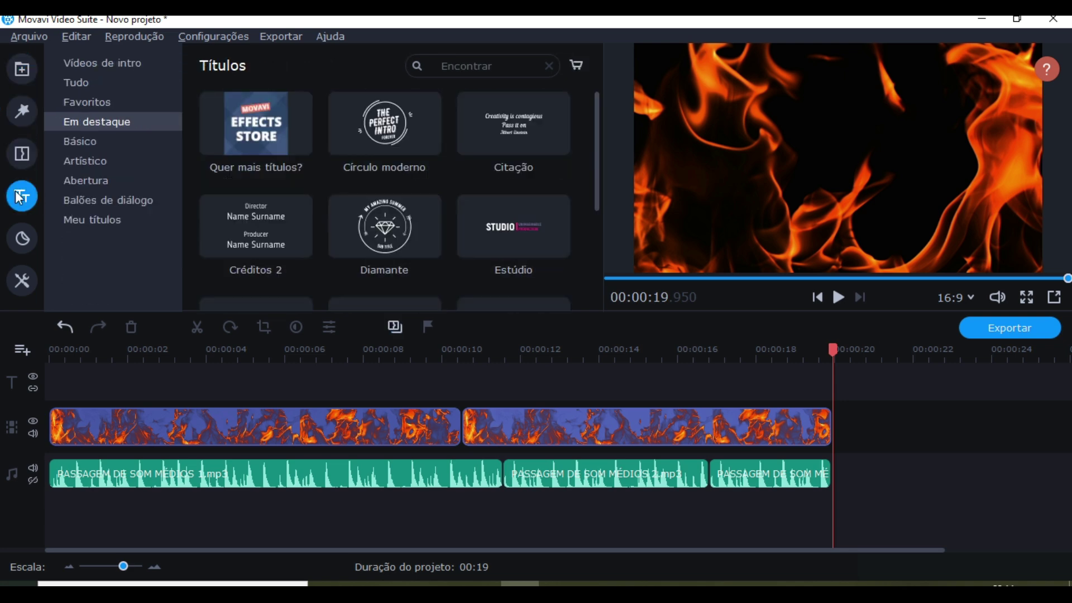
left_click(25, 77)
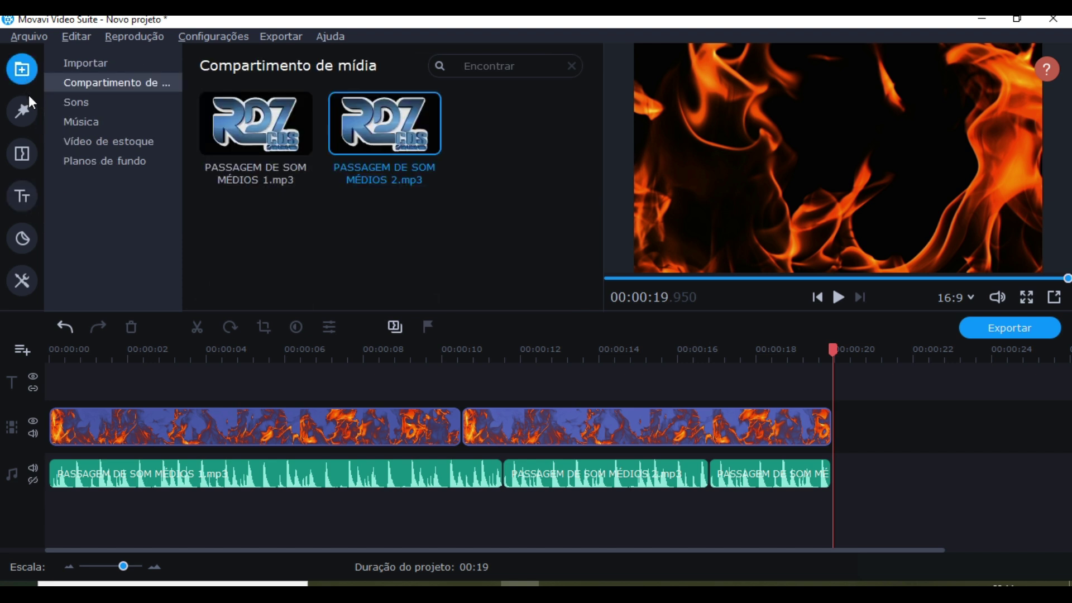
left_click(108, 160)
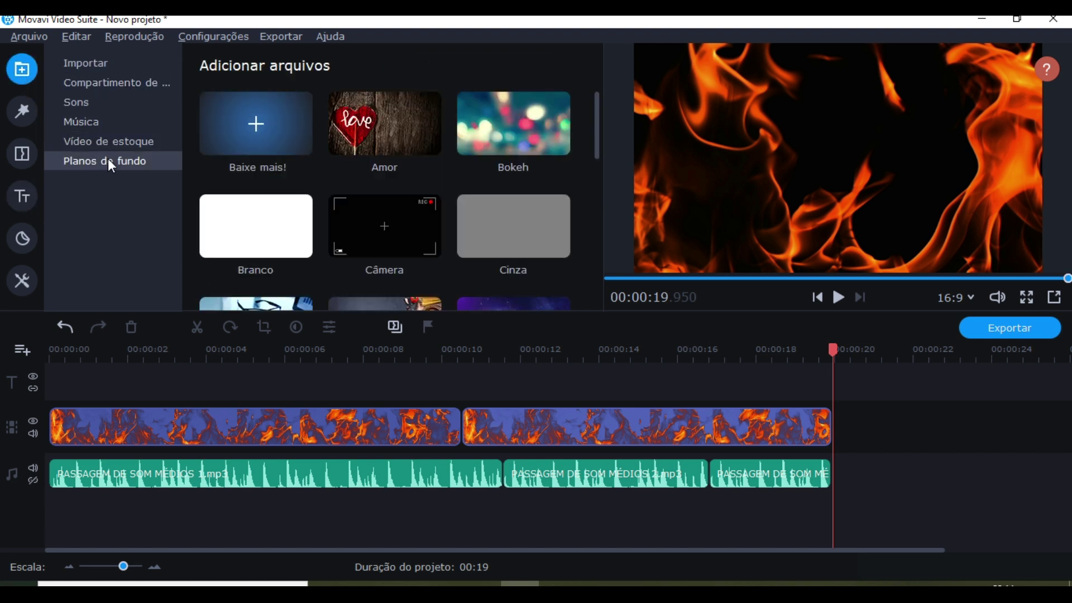
scroll(275, 169, "down", 6)
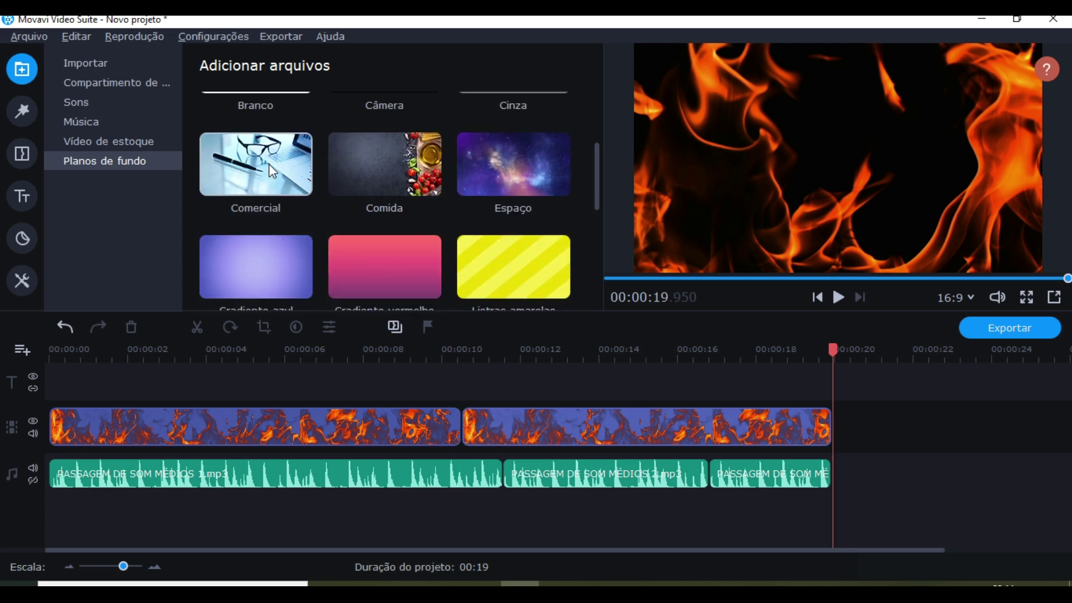
- Browse the title categories, including the artistic and custom titles, and scan the complete list of title styles
left_click(20, 199)
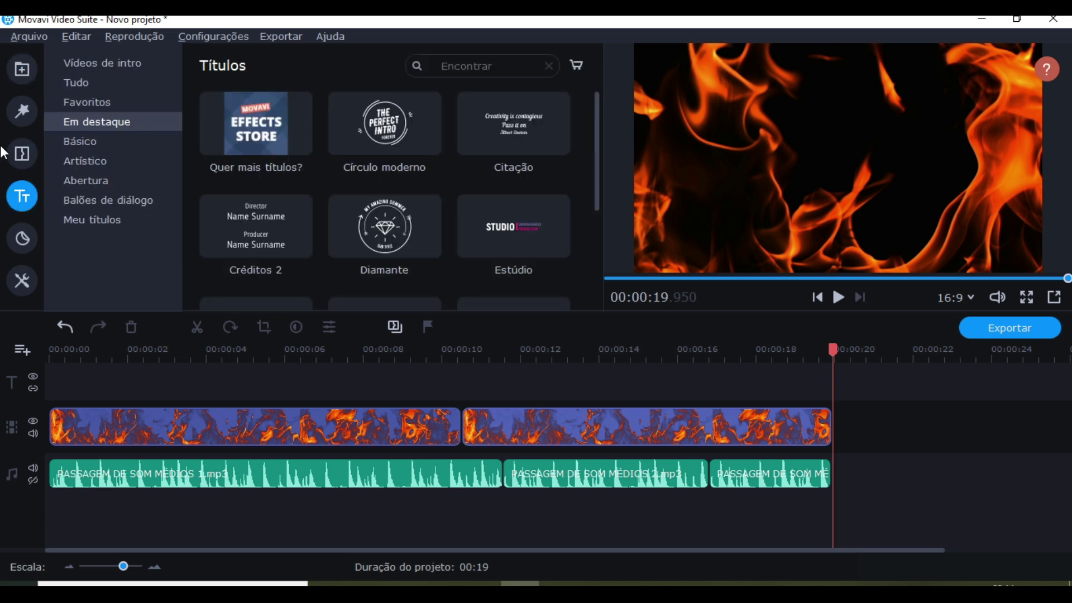
left_click(91, 84)
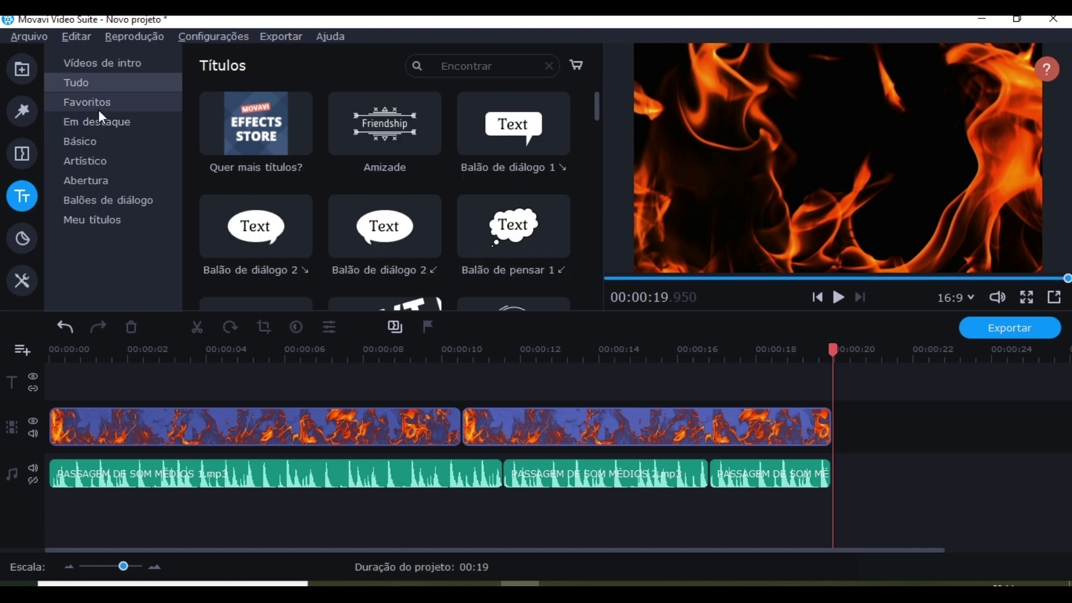
left_click(78, 141)
left_click(83, 159)
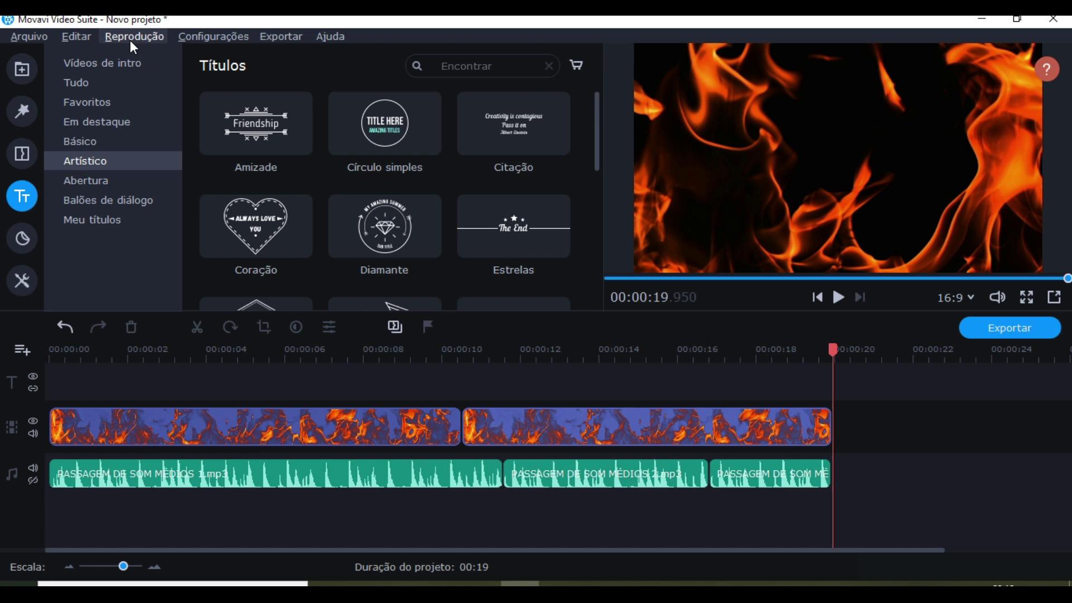
left_click(90, 234)
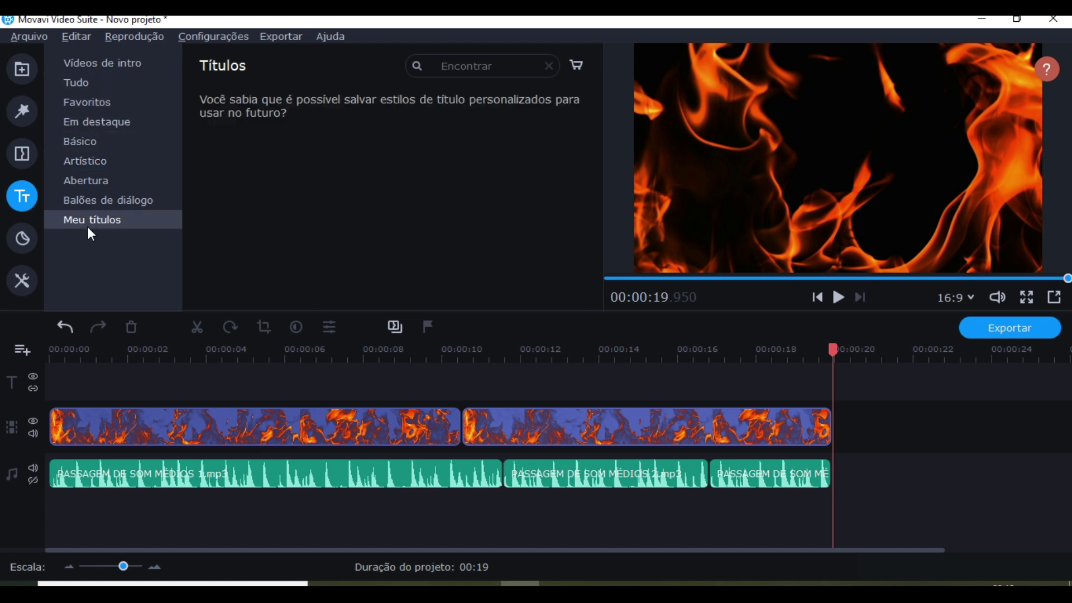
left_click(86, 83)
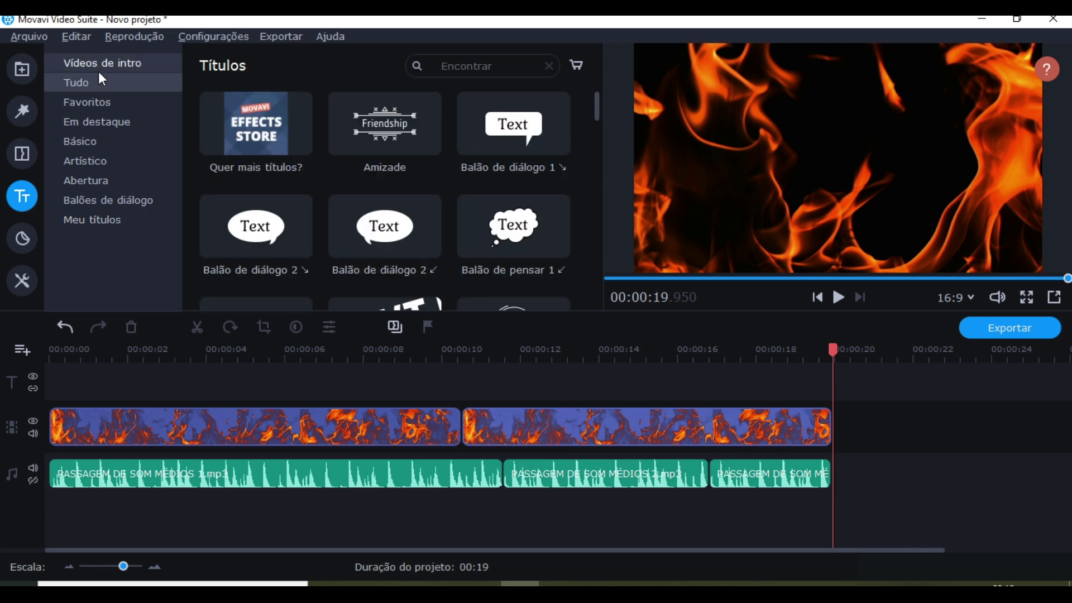
scroll(458, 118, "down", 1)
scroll(451, 123, "down", 5)
scroll(440, 128, "down", 3)
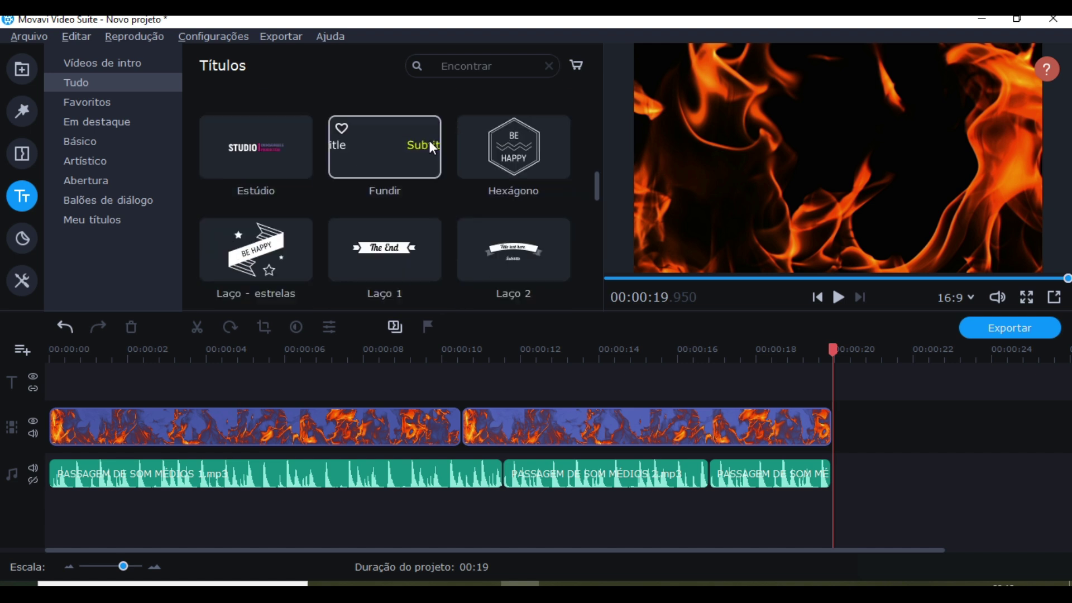
- Preview the Estúdio title and compare the other styles in the complete title list
left_click(242, 148)
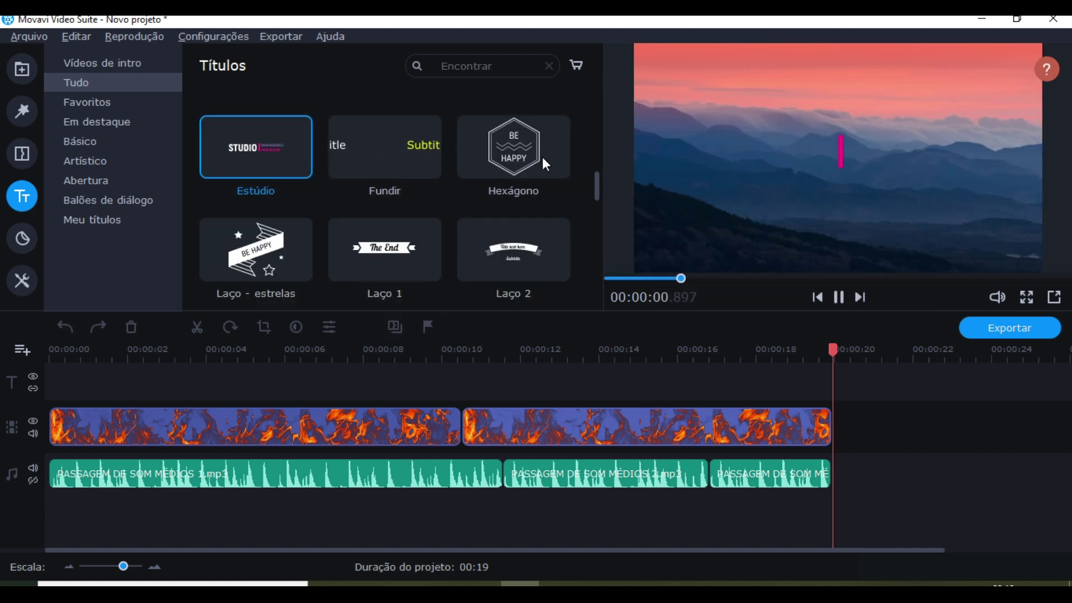
scroll(450, 156, "up", 5)
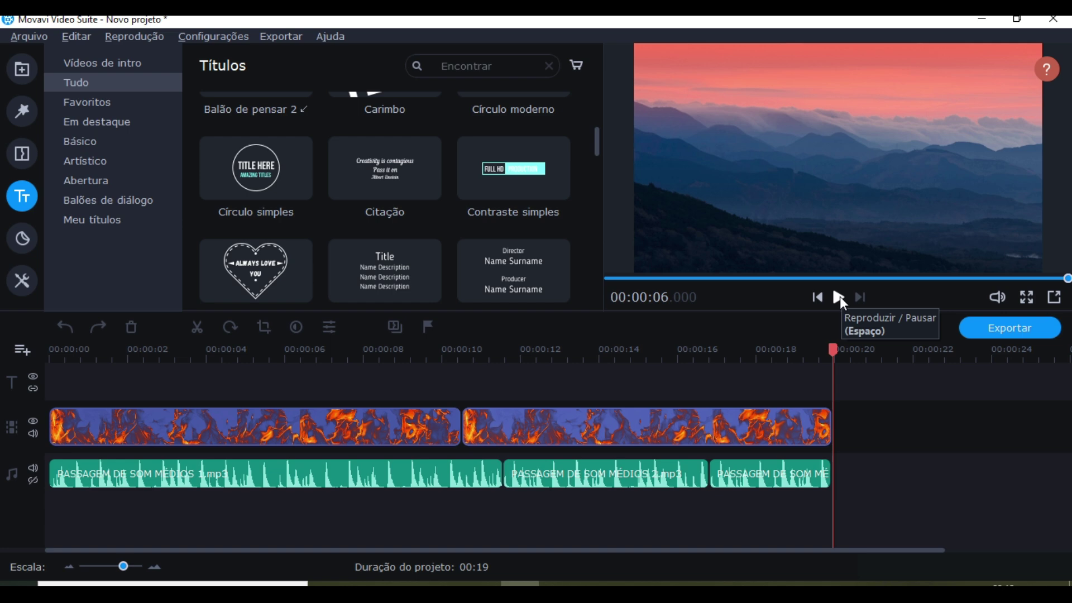
scroll(376, 192, "up", 5)
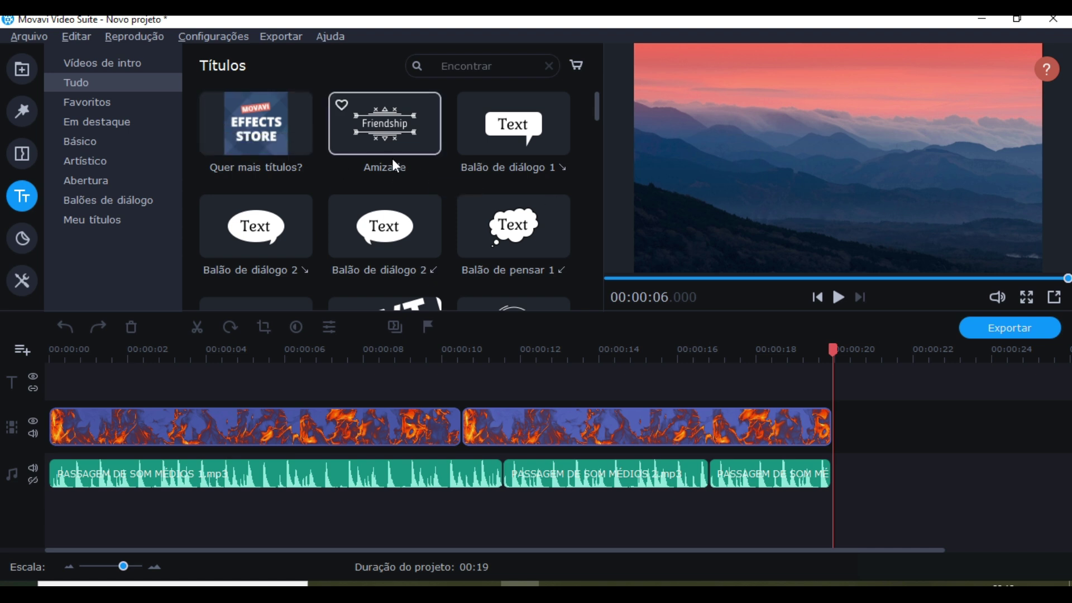
scroll(395, 166, "down", 1)
scroll(387, 165, "down", 10)
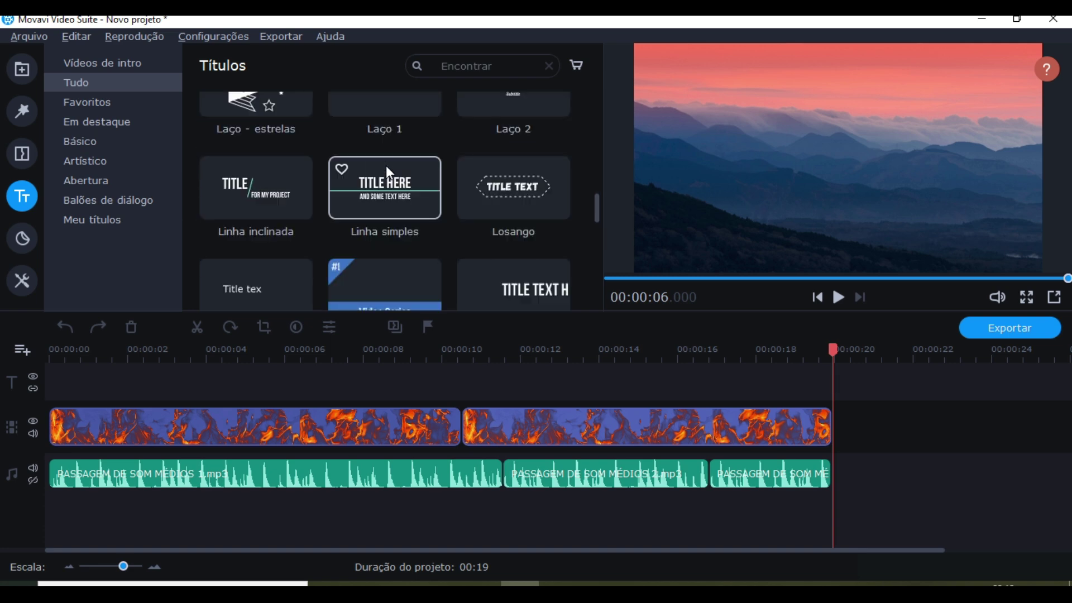
scroll(387, 165, "down", 5)
scroll(387, 166, "down", 5)
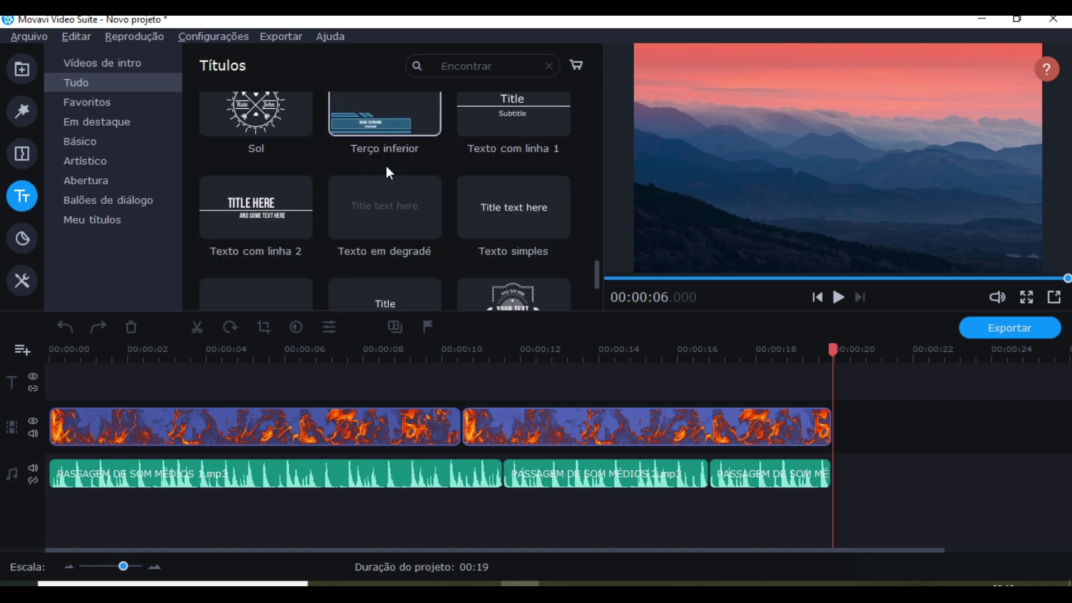
scroll(369, 179, "up", 2)
scroll(369, 180, "up", 5)
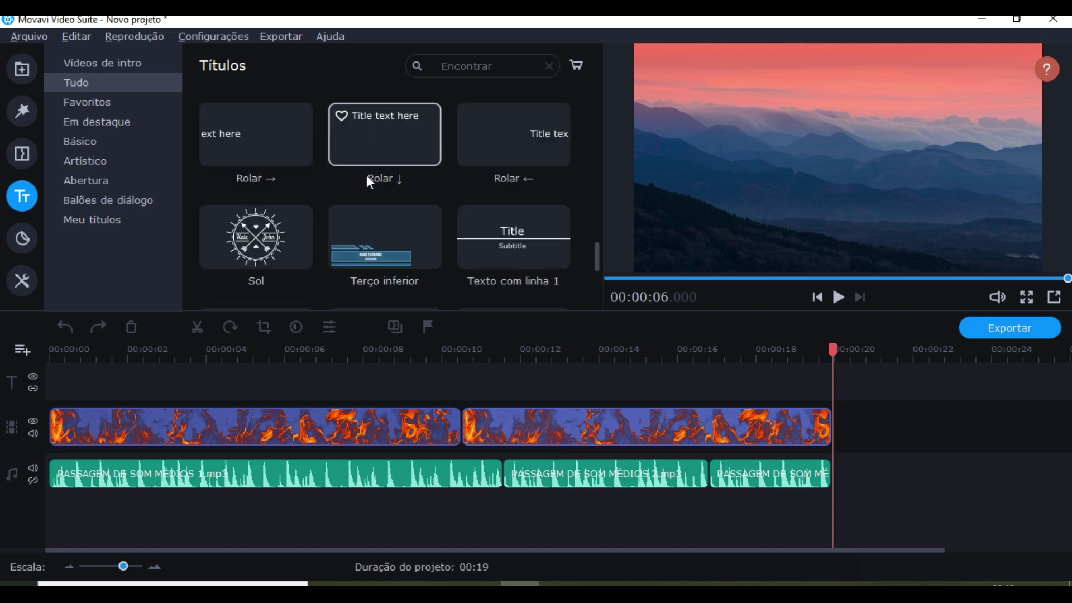
scroll(369, 179, "up", 3)
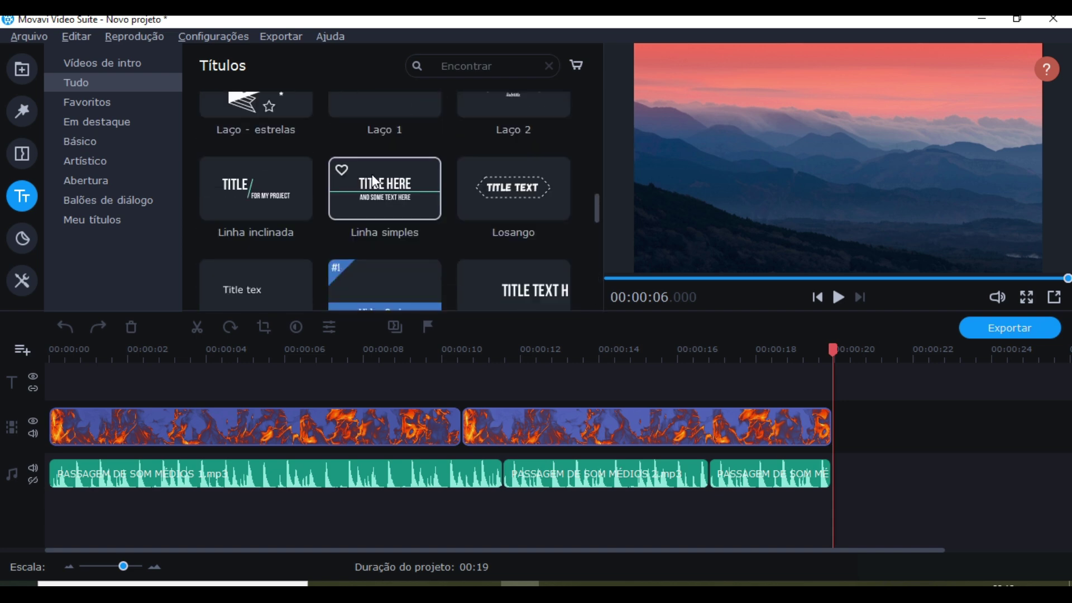
scroll(323, 195, "up", 1)
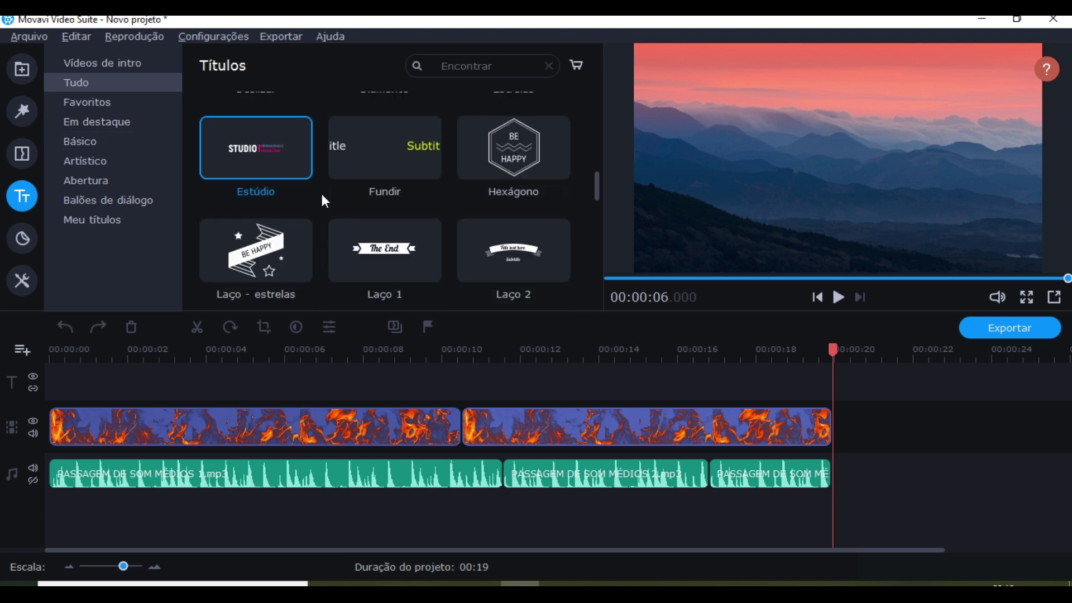
- Preview the Laço 2 title and place it on the title track at about 00:00:00.240
left_click(495, 248)
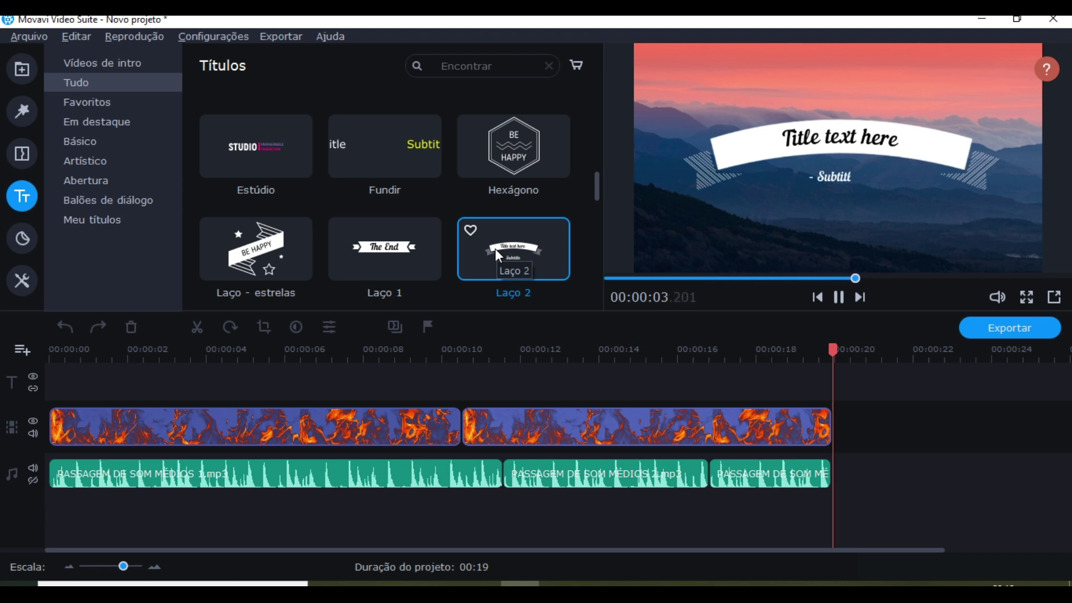
left_click_drag(501, 248, 58, 385)
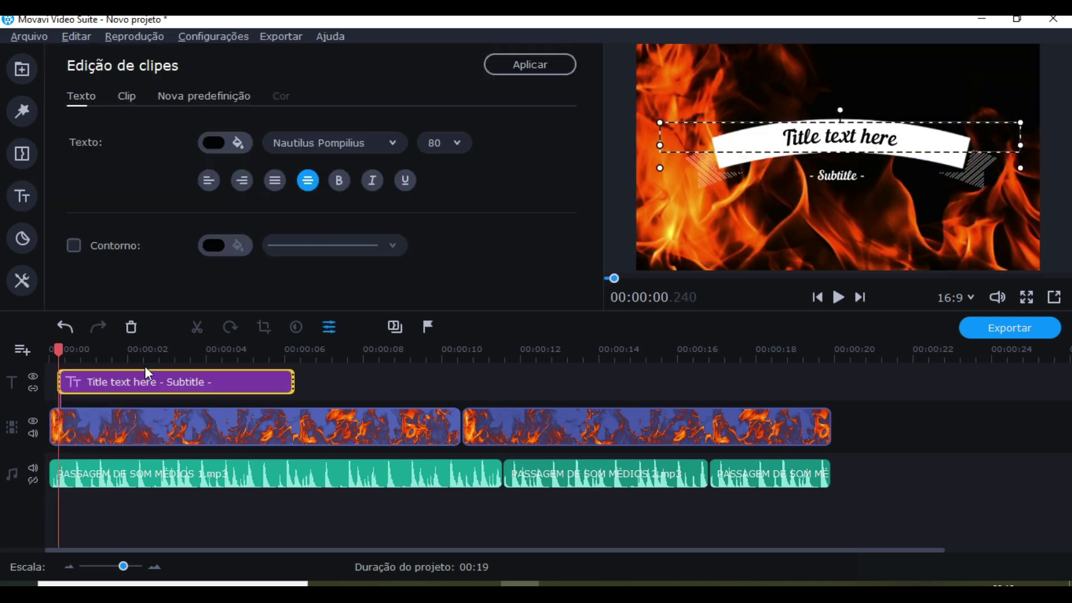
- Replace the main title's placeholder text with "UM POUCO DO NORDESTE" in capital letters
double_click(852, 136)
left_click(891, 138)
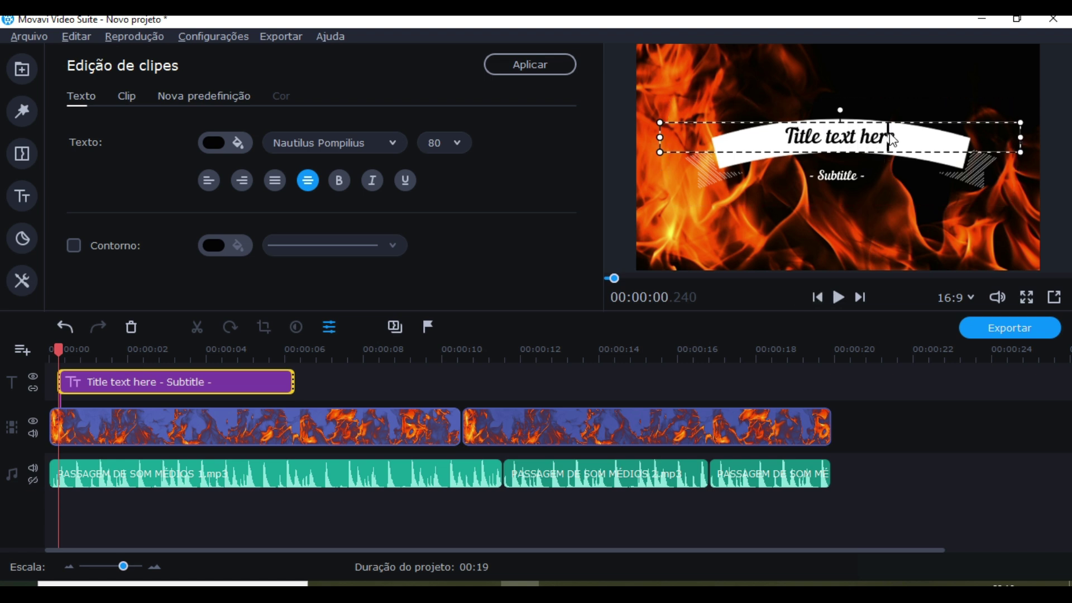
left_click_drag(895, 138, 782, 150)
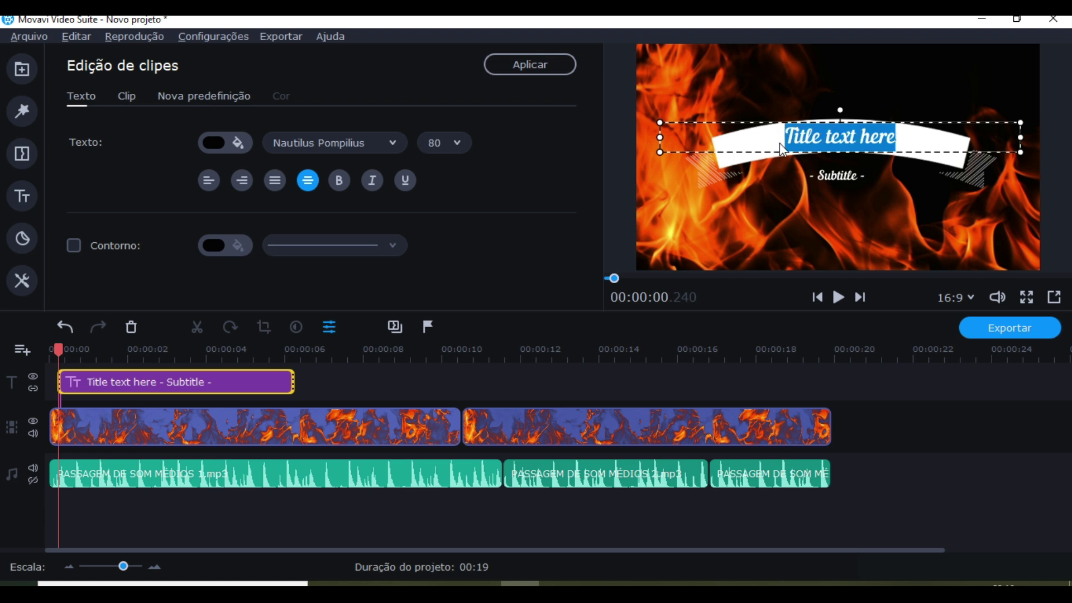
key("Caps_Lock")
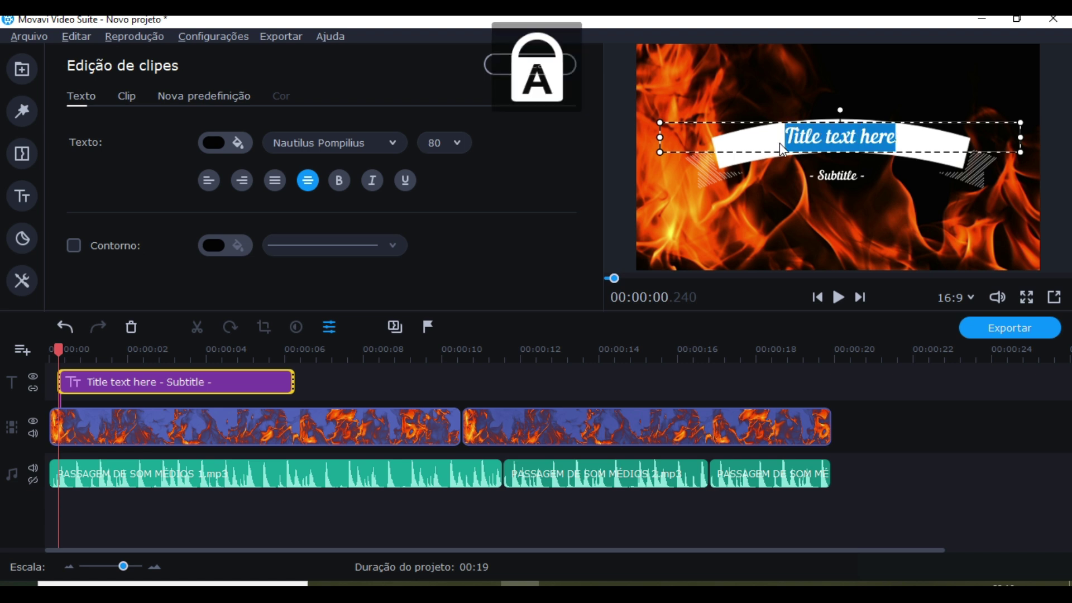
type("VM")
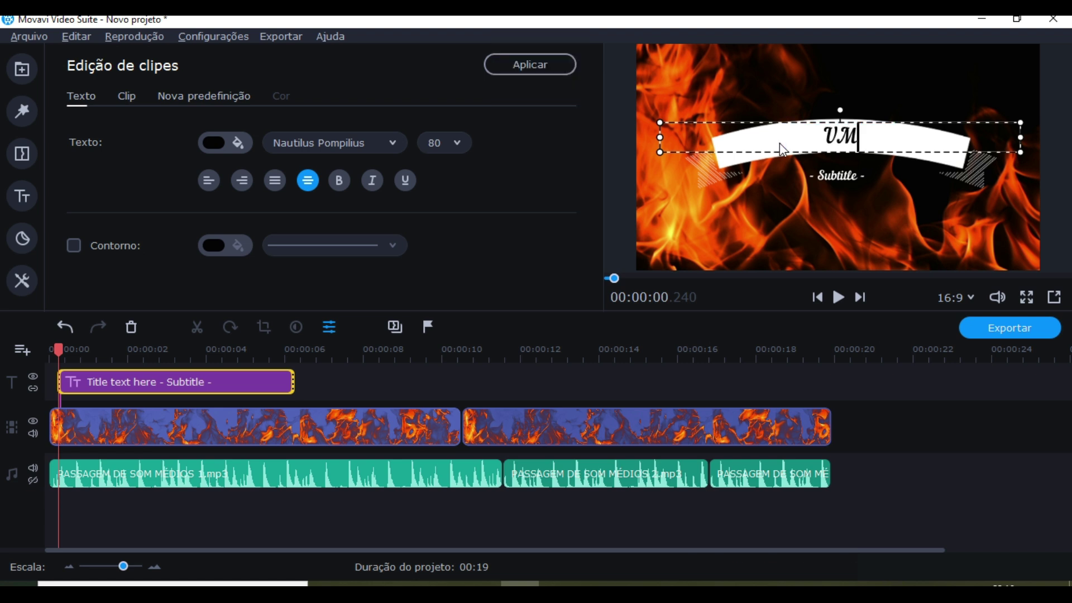
type(" PO")
type("U")
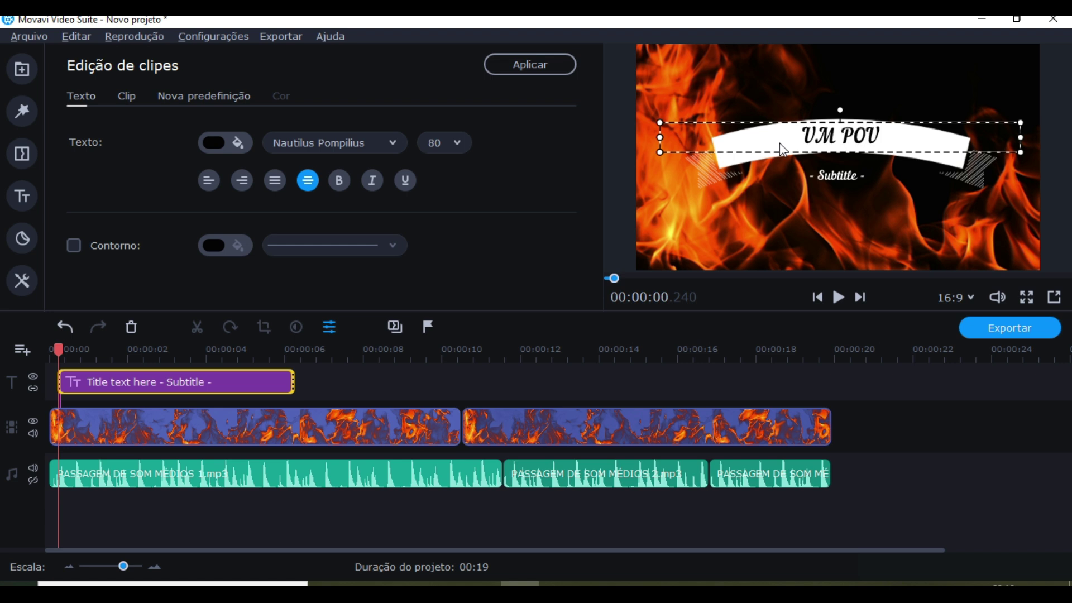
key("BackSpace")
key("BackSpace")
key("BackSpace")
key("BackSpace")
type("POUCO DO NO")
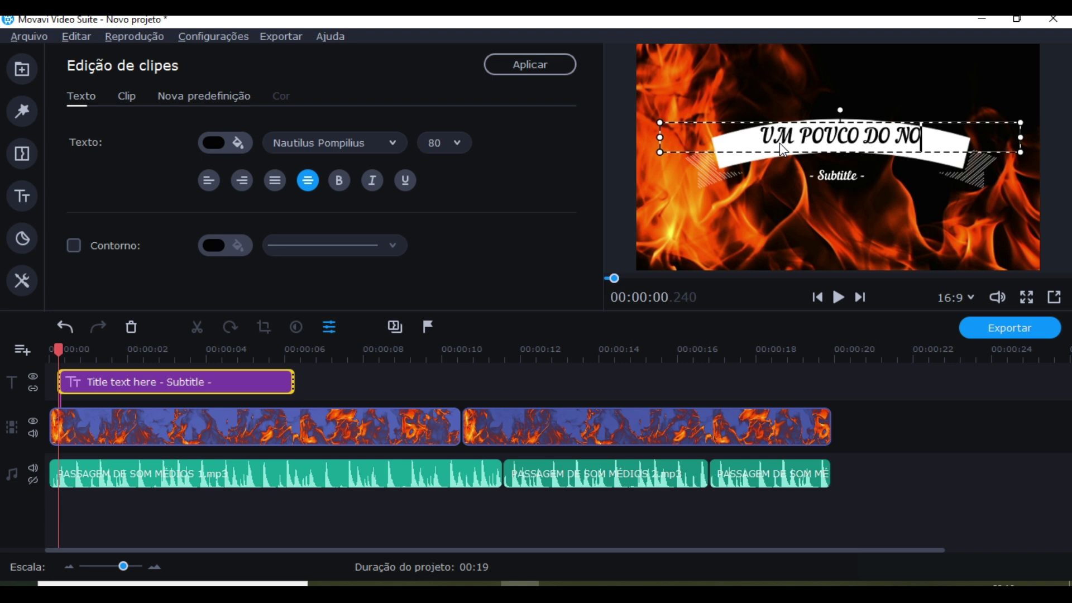
type("RDESTE")
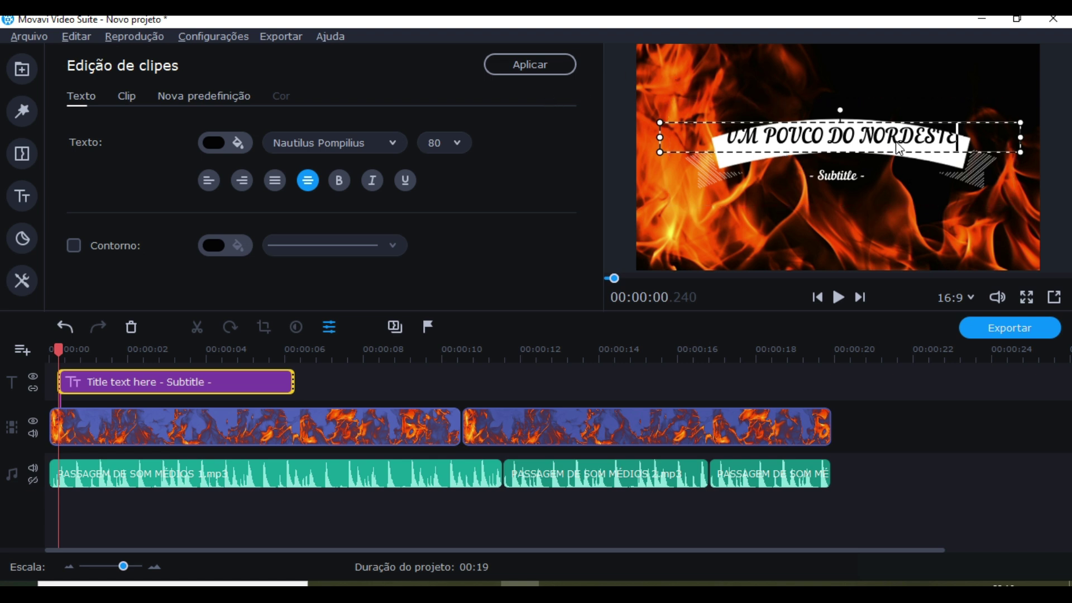
double_click(942, 148)
left_click(943, 162)
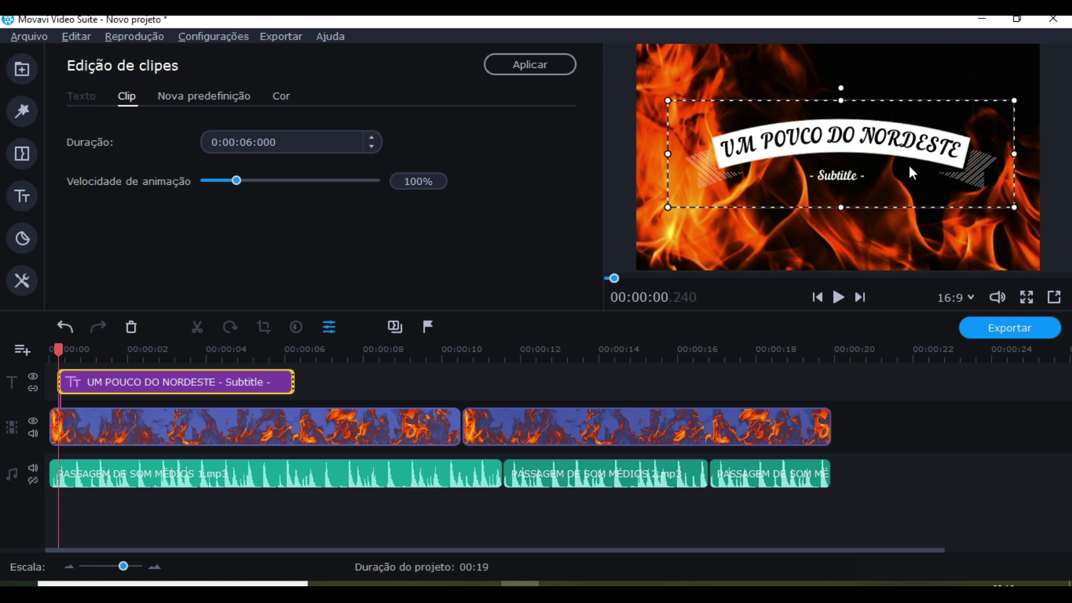
left_click(869, 139)
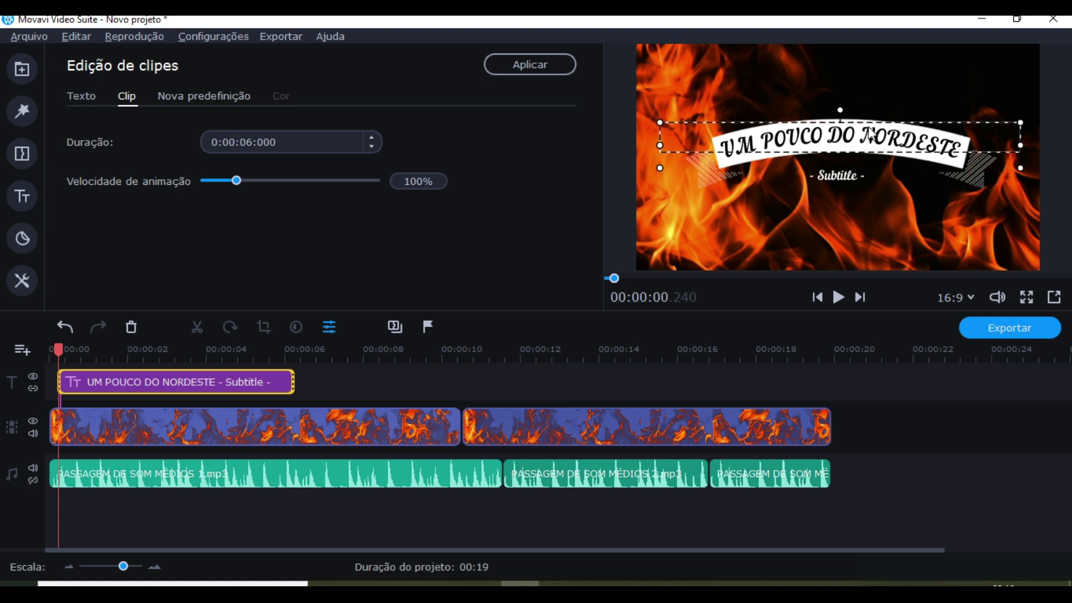
double_click(870, 133)
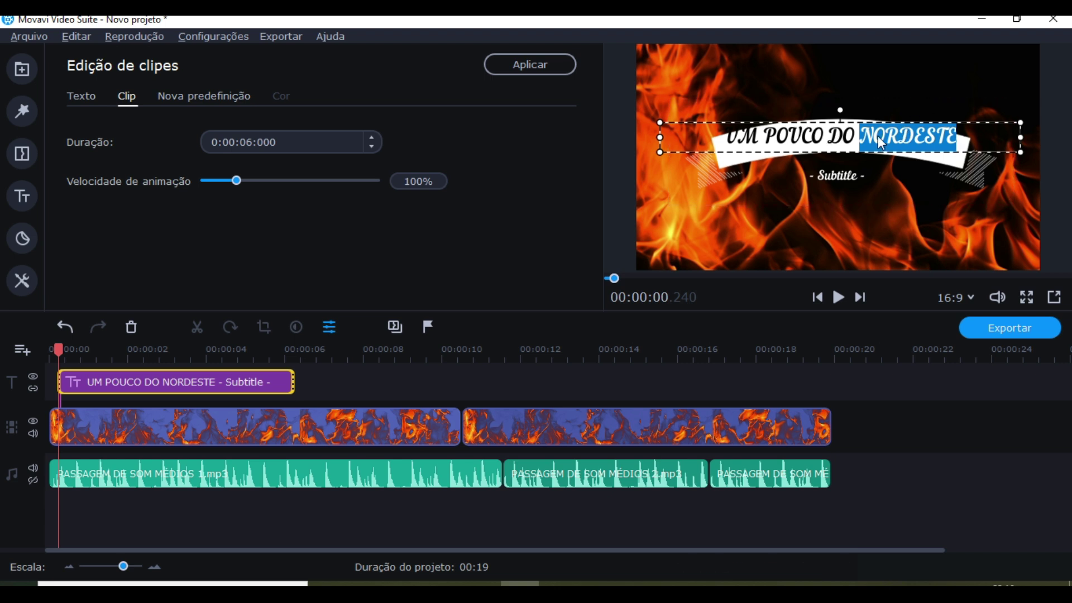
left_click(925, 182)
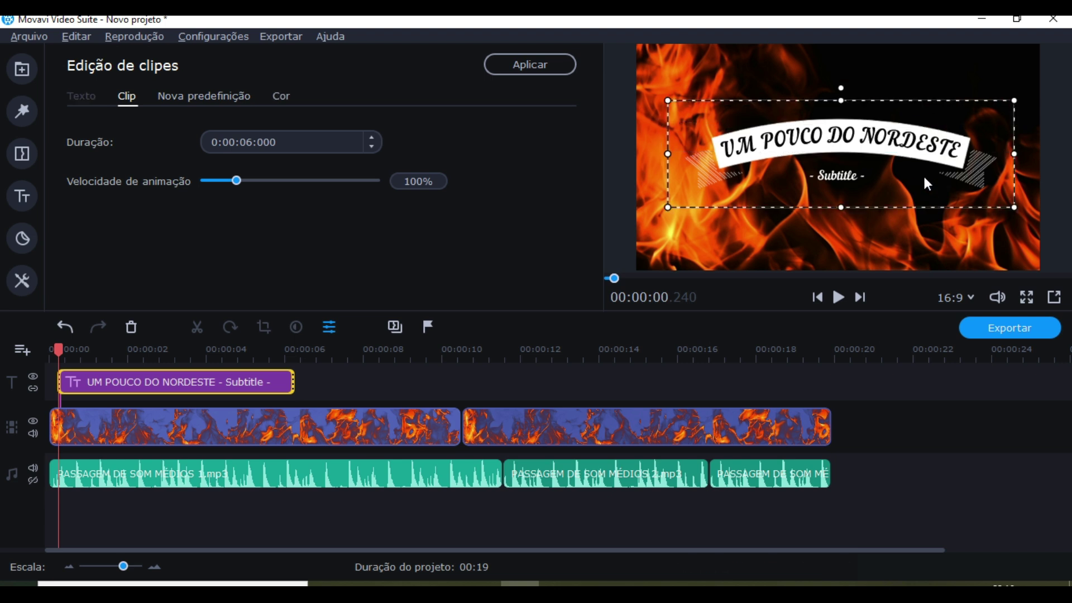
double_click(886, 134)
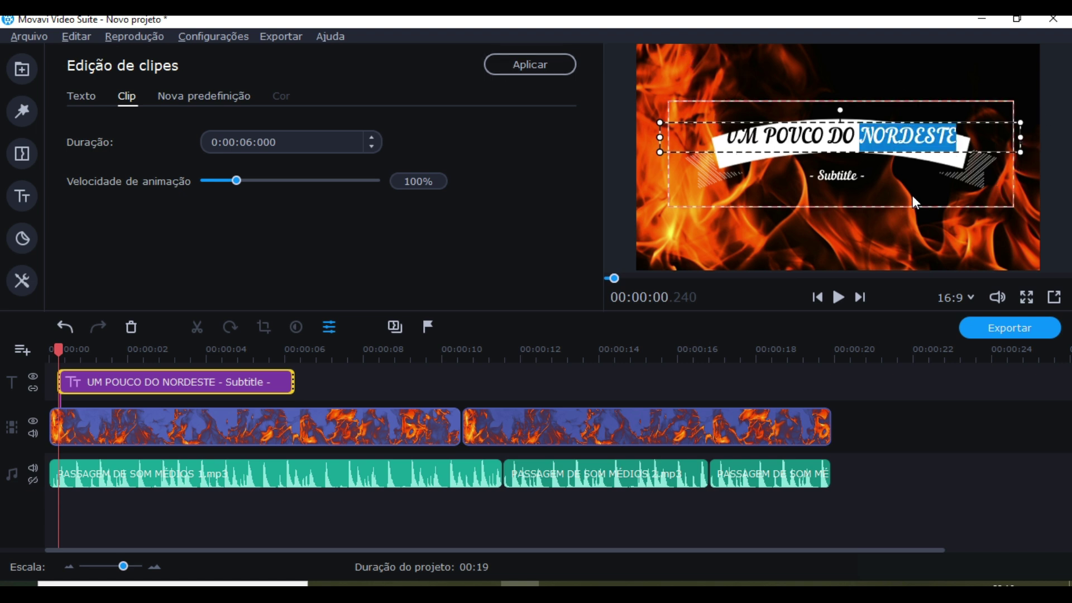
left_click(910, 179)
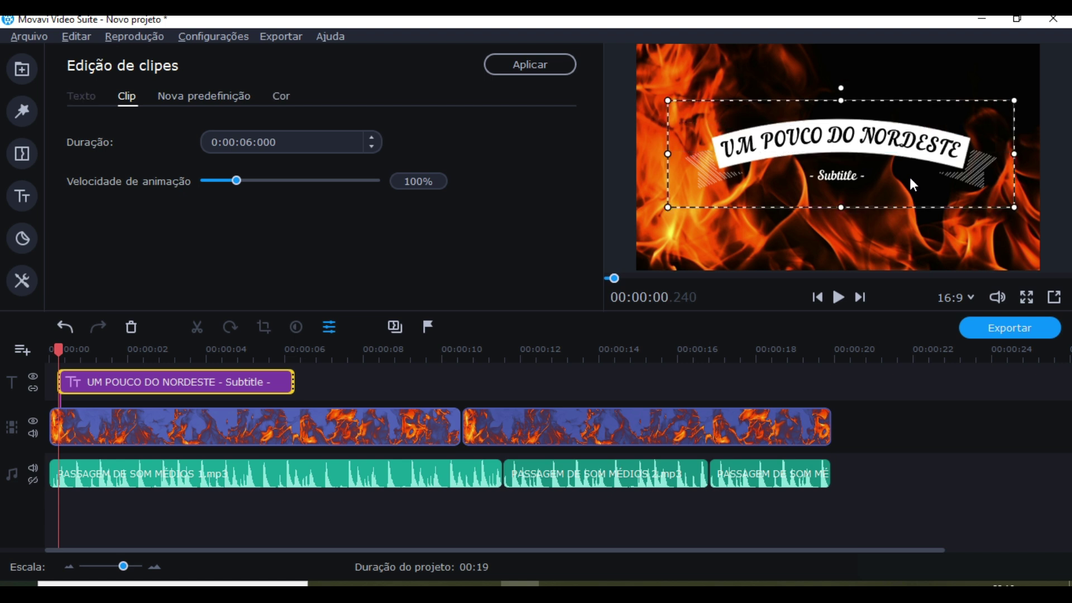
- Change the font of the "UM POUCO DO NORDESTE" text to Akrobat Black
left_click(846, 146)
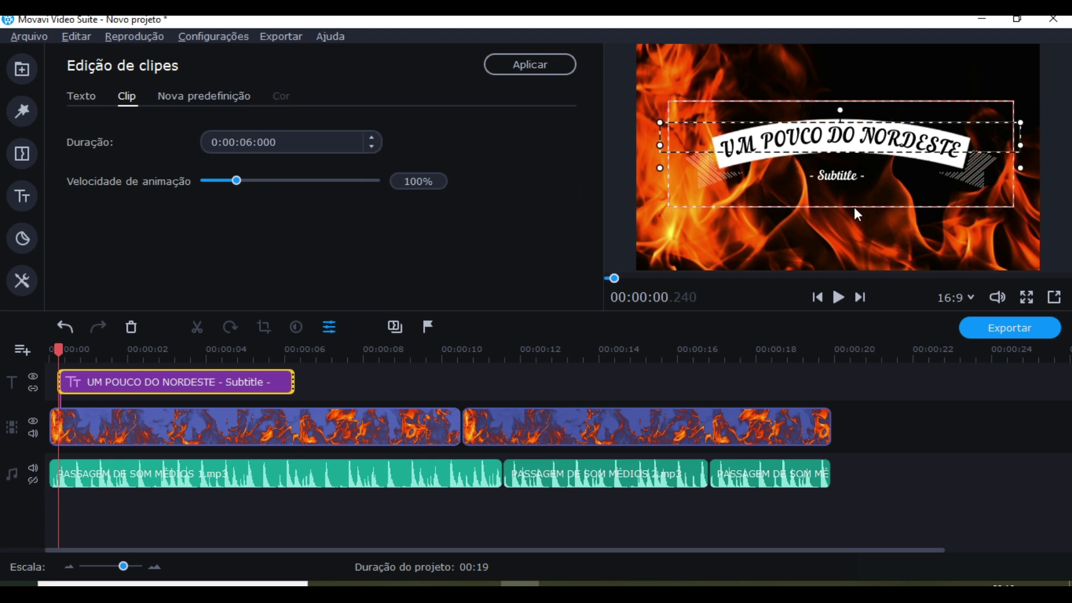
left_click(95, 96)
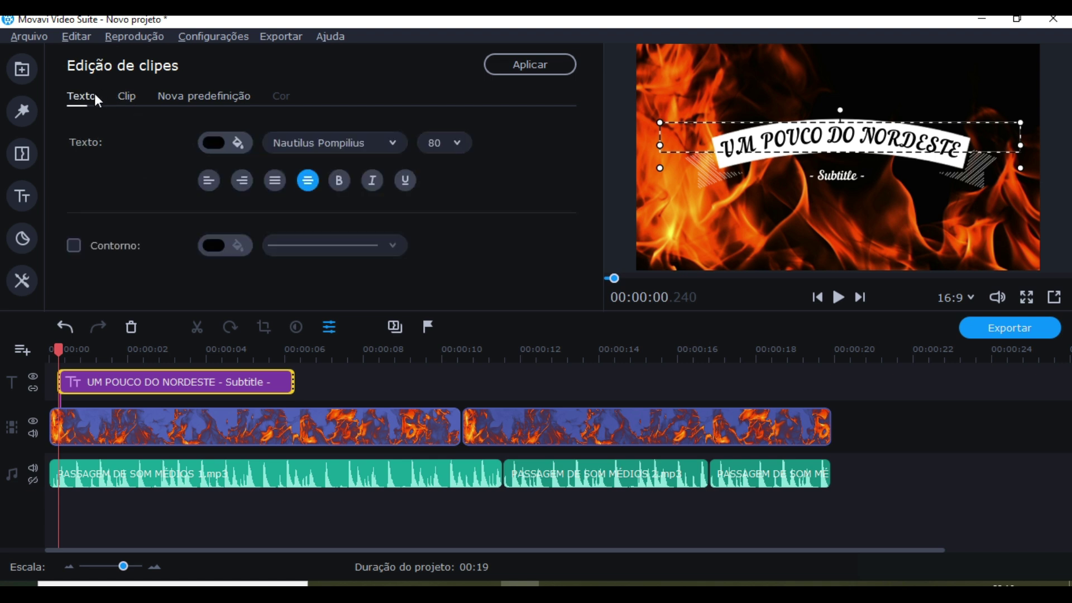
left_click(347, 146)
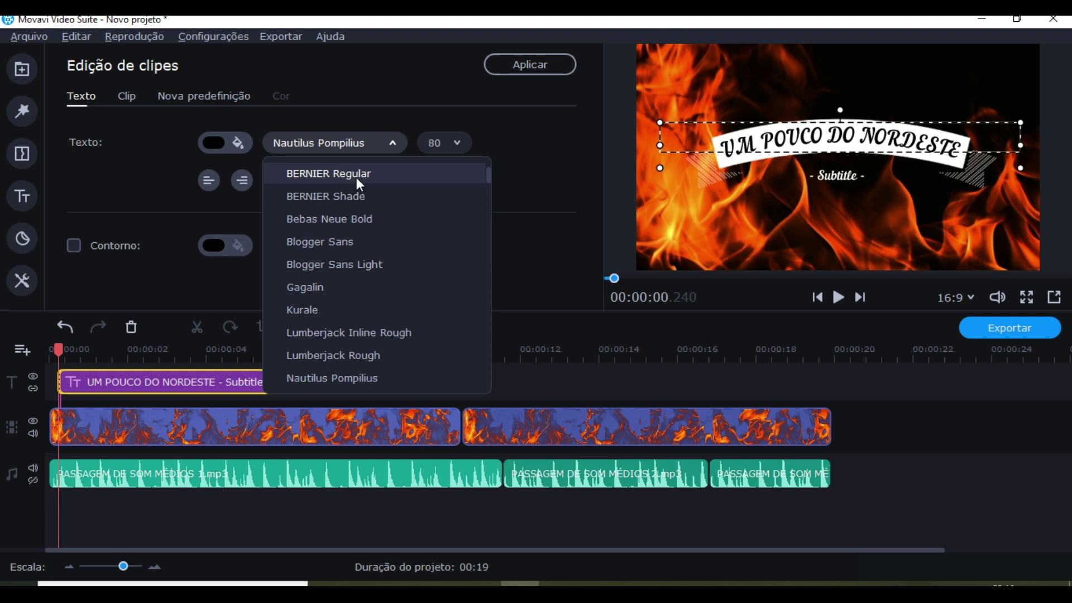
scroll(357, 177, "up", 1)
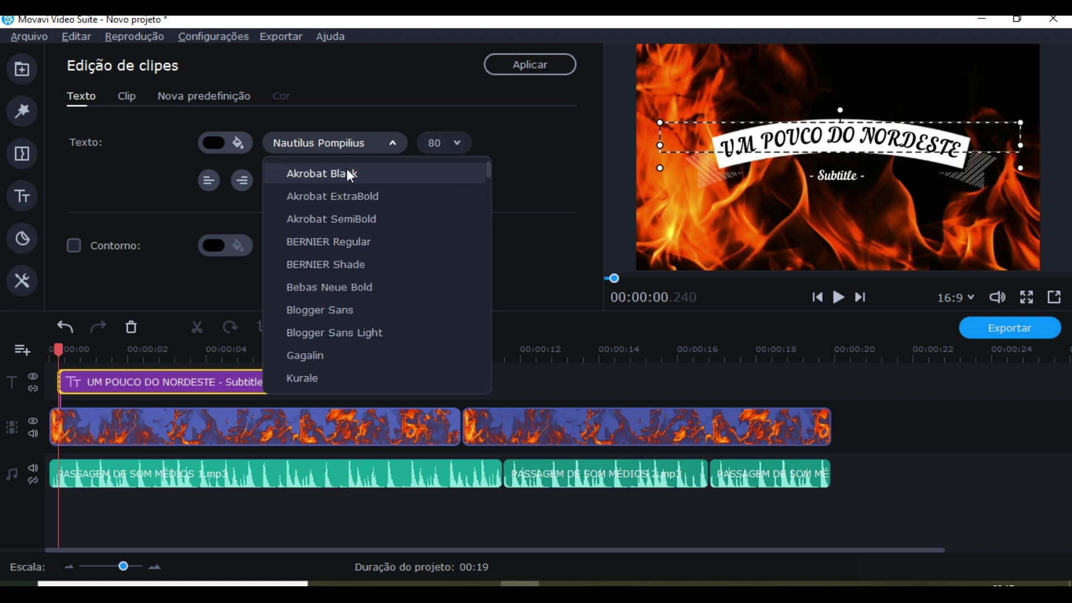
left_click(346, 168)
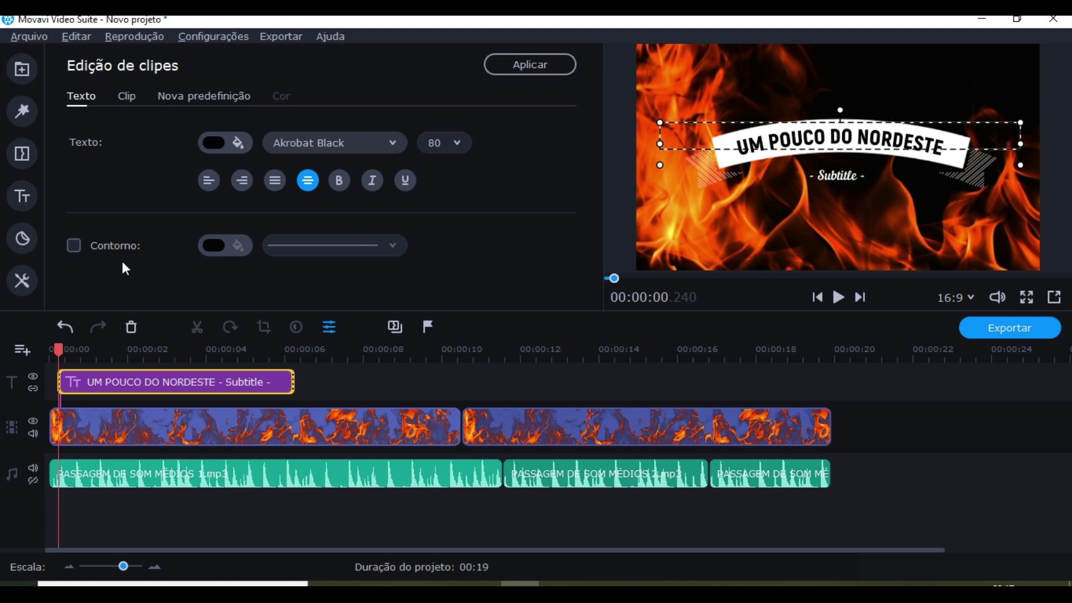
- Enable the outline on the main title text, compare the line thicknesses and choose the thickest one
left_click(85, 243)
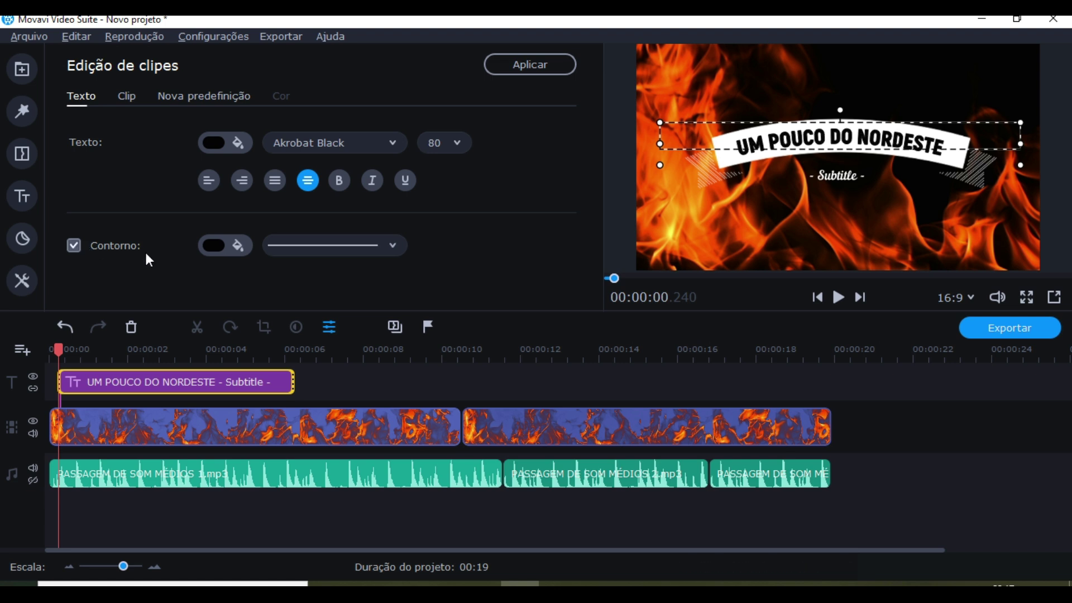
left_click(300, 247)
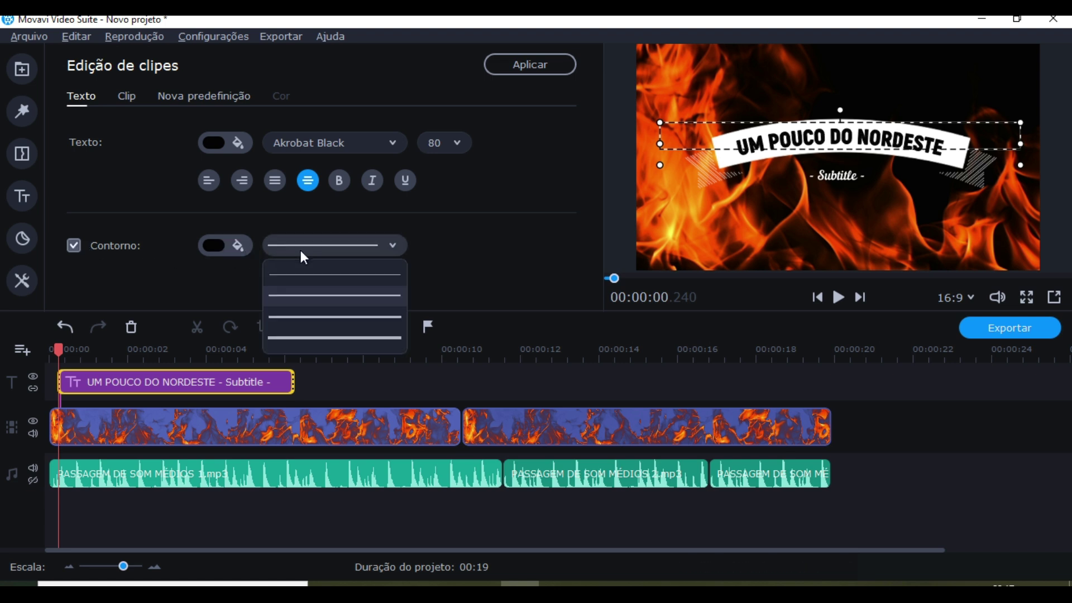
left_click(320, 338)
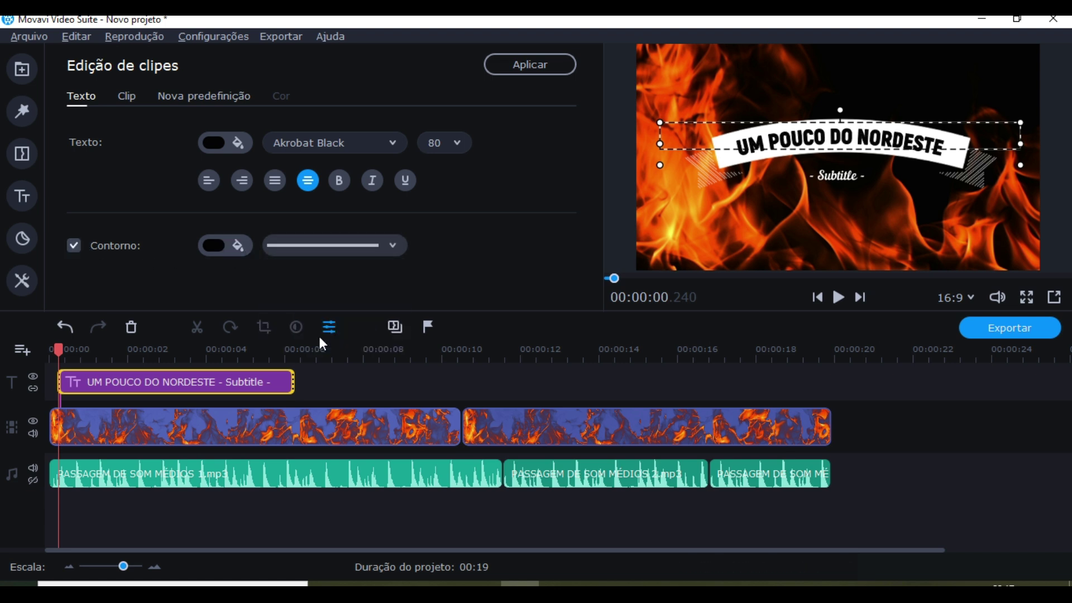
left_click(327, 255)
left_click(328, 278)
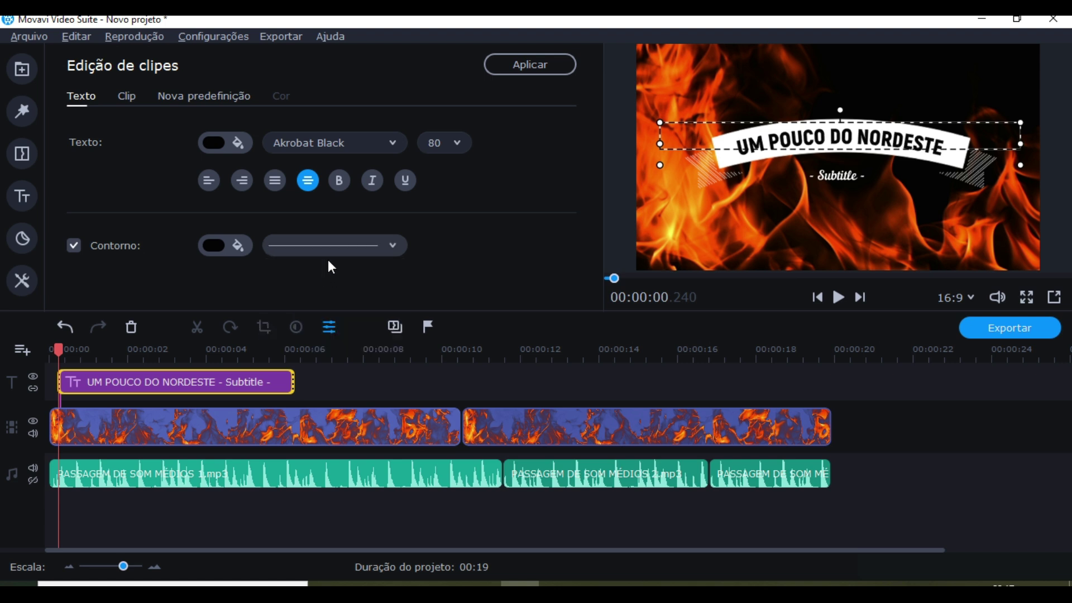
left_click(326, 253)
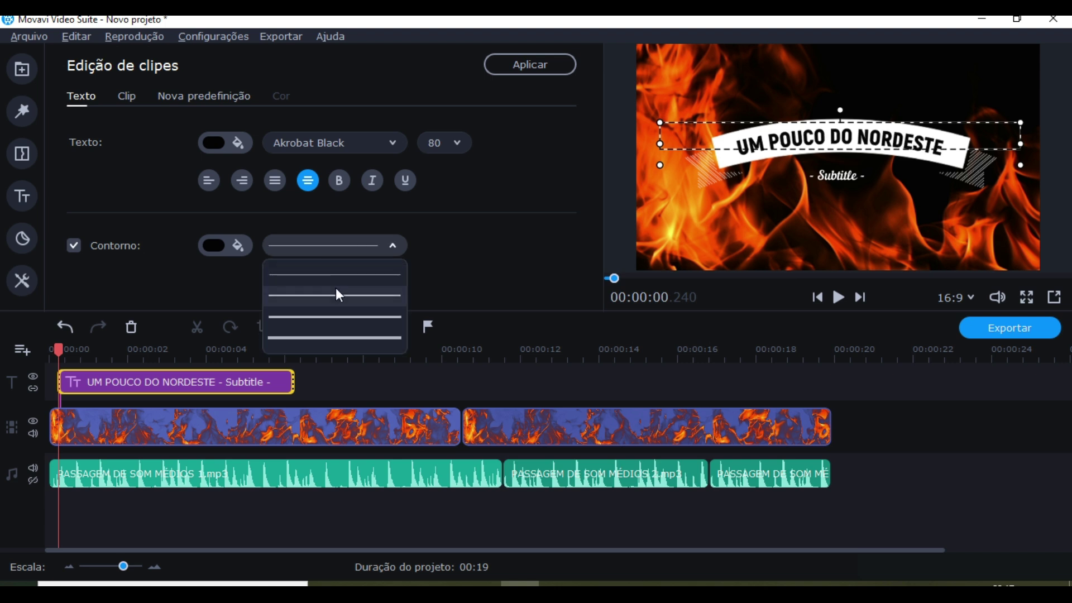
left_click(338, 295)
left_click(336, 252)
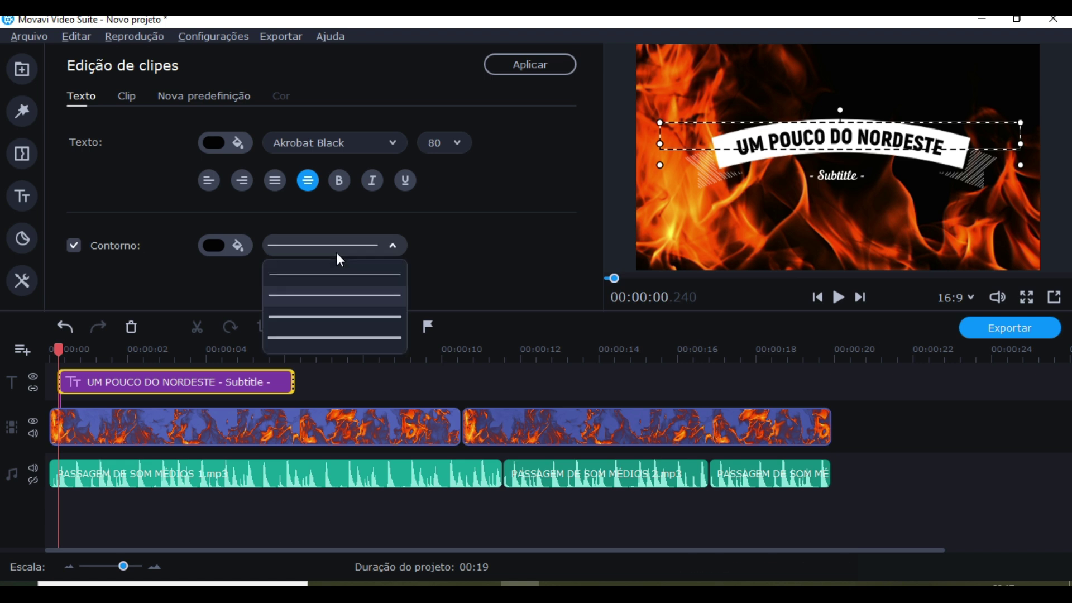
left_click(352, 337)
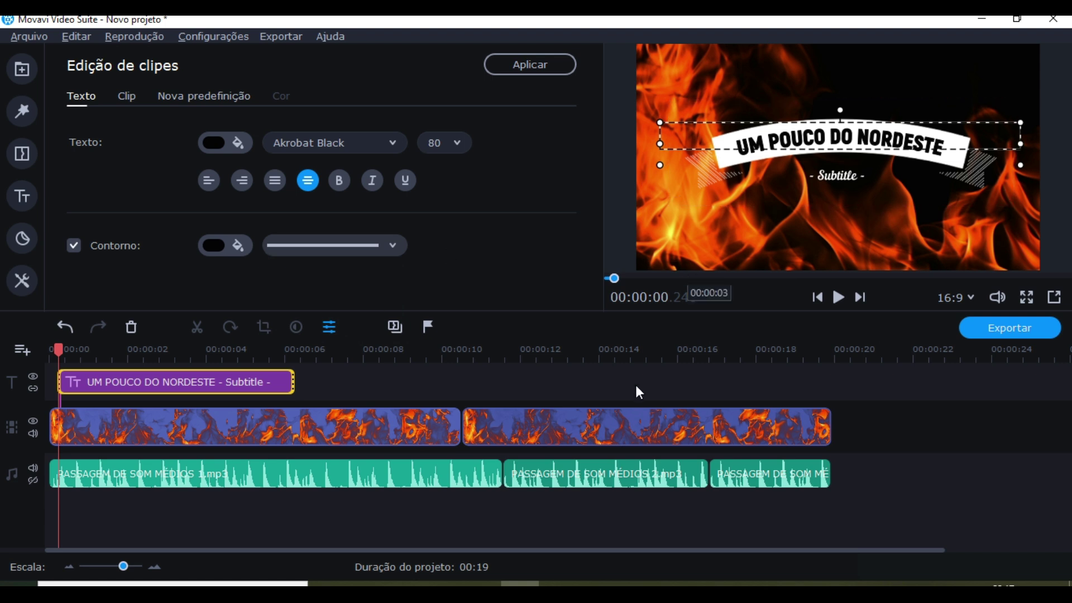
left_click(737, 215)
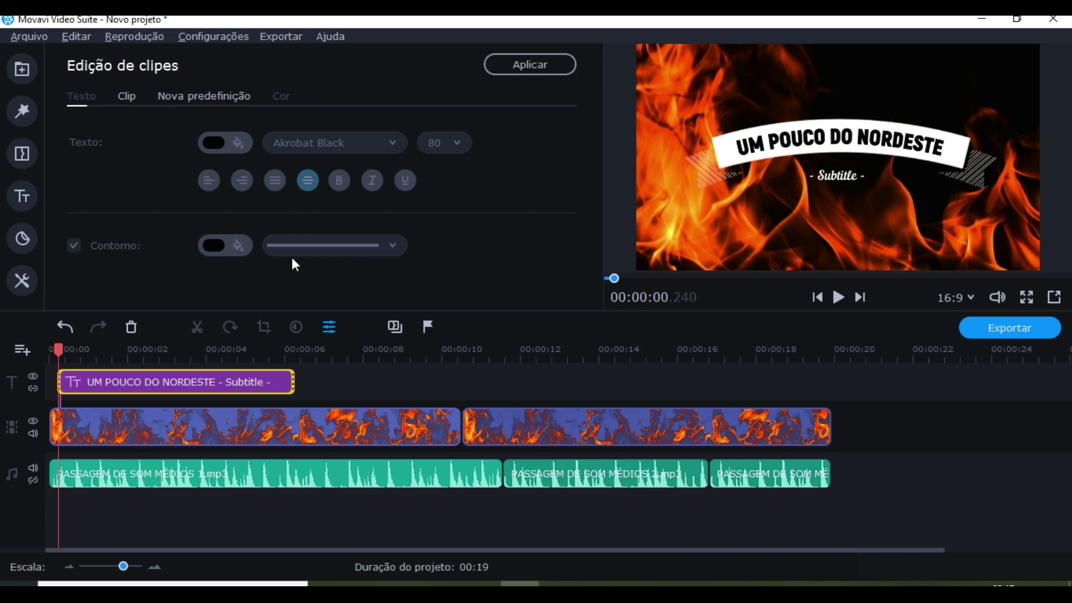
- Play the beginning of the title animation briefly and check its frame at 00:00:01.680
left_click(838, 297)
left_click(838, 297)
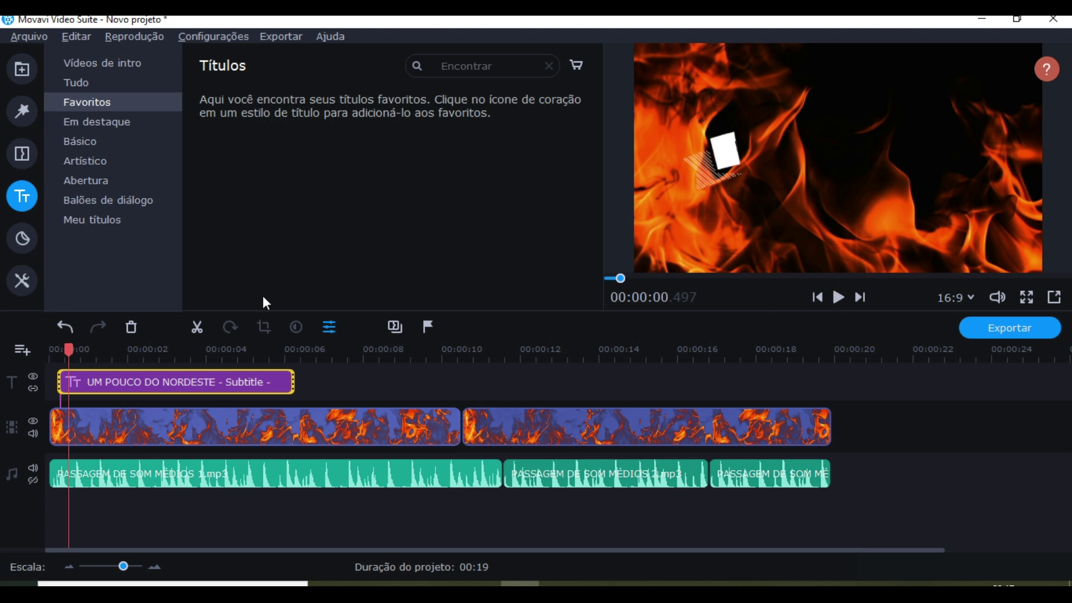
left_click(115, 383)
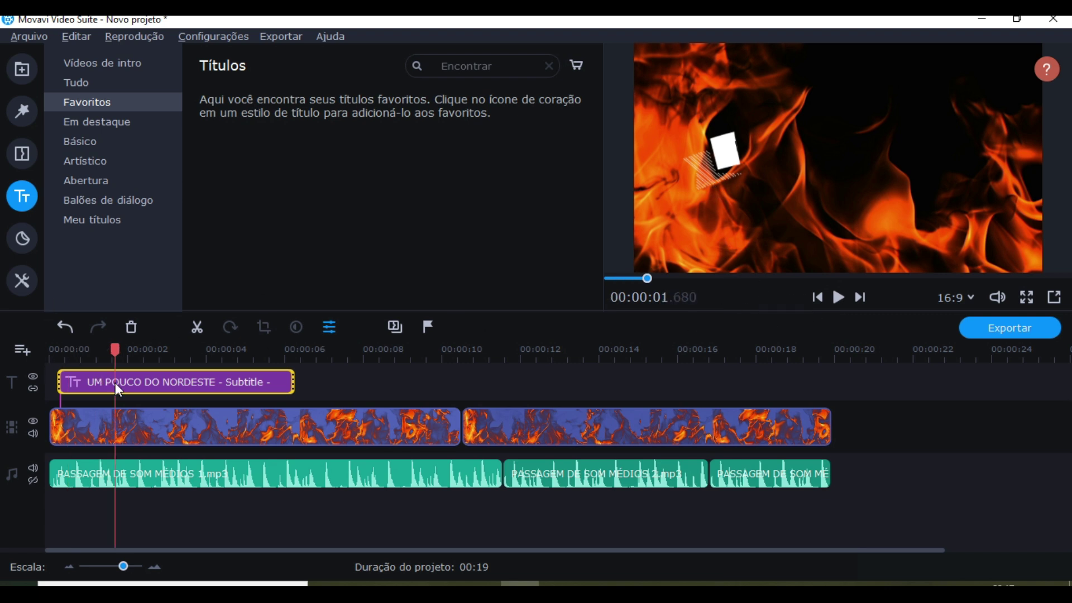
left_click(24, 245)
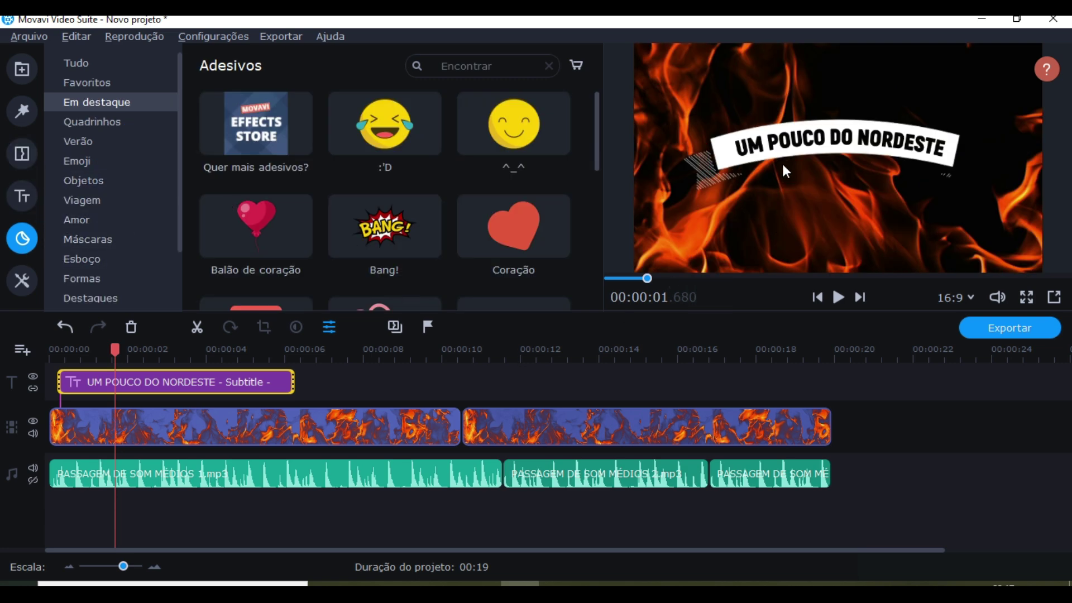
- Reopen the title clip for editing and set the main text's outline to the second-thinnest line
left_click(121, 386)
double_click(123, 384)
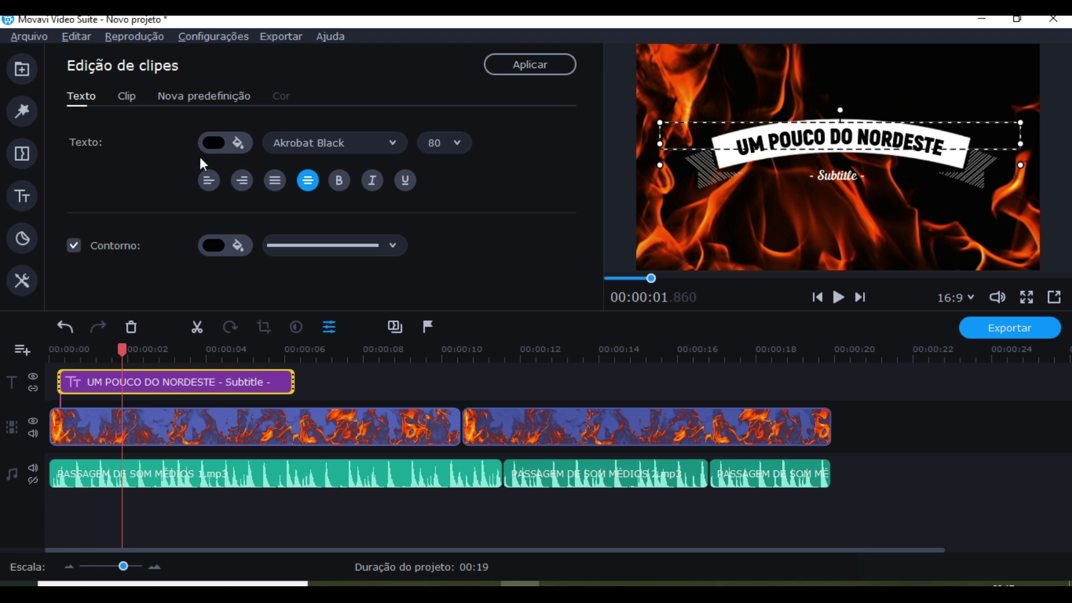
left_click(342, 243)
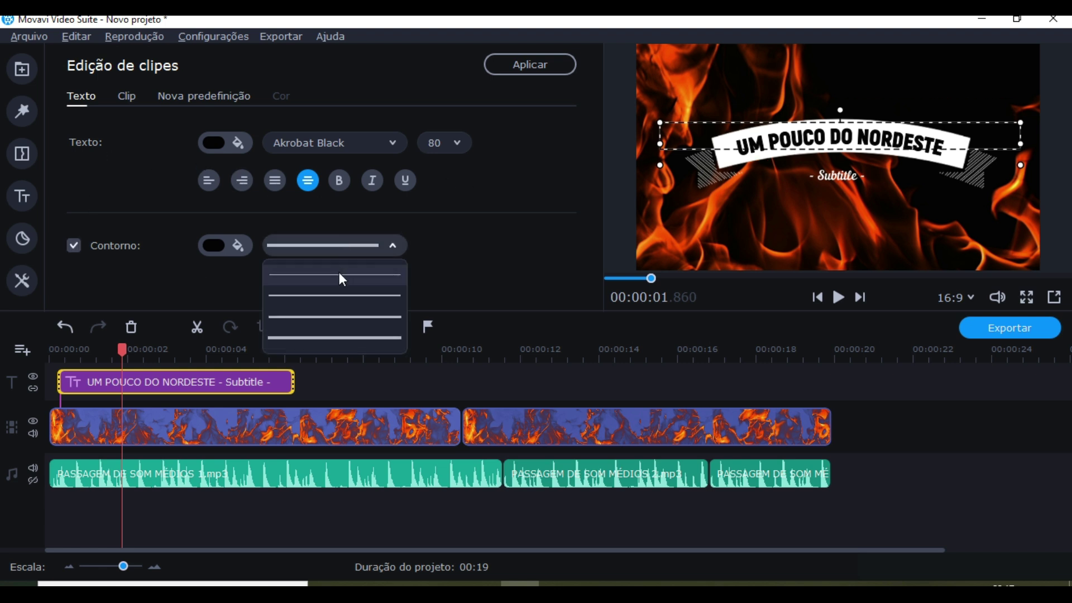
left_click(337, 293)
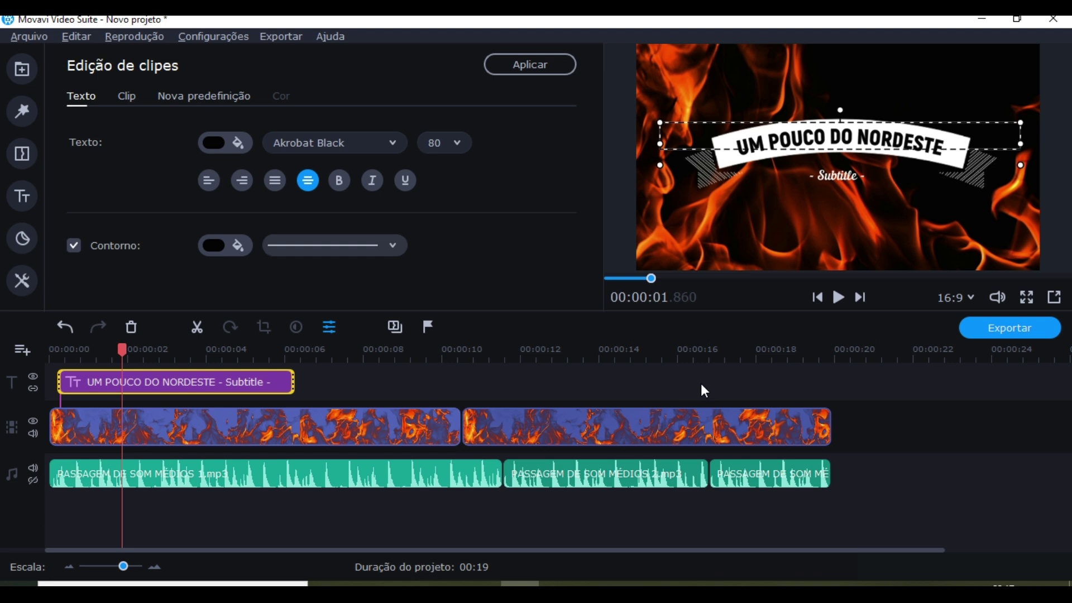
- Replace the subtitle placeholder text under the banner with "O CANAL DOS PAREDOES"
left_click(824, 182)
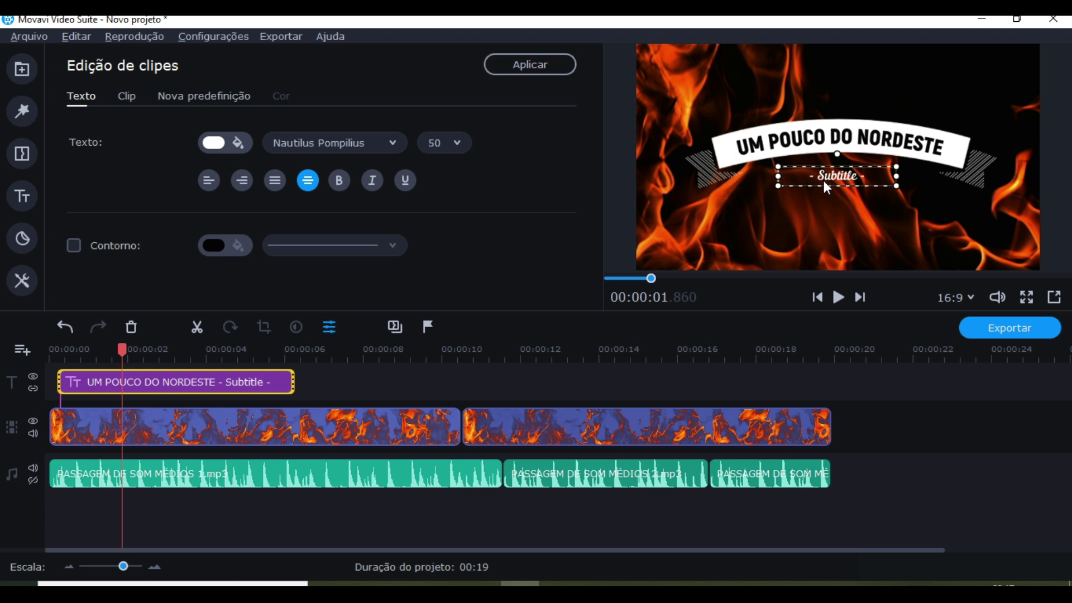
double_click(844, 182)
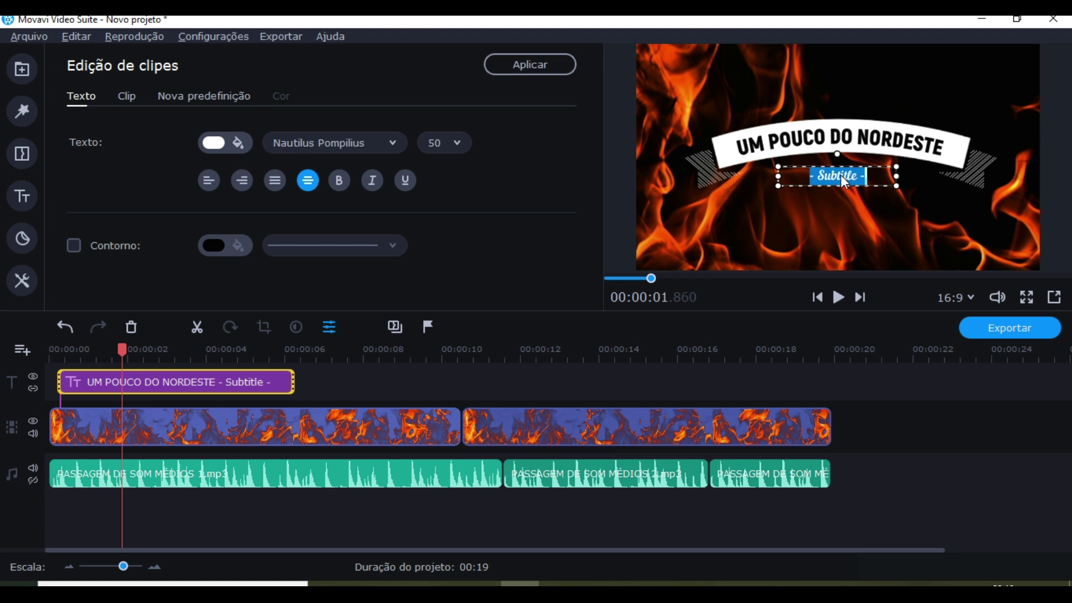
type("O")
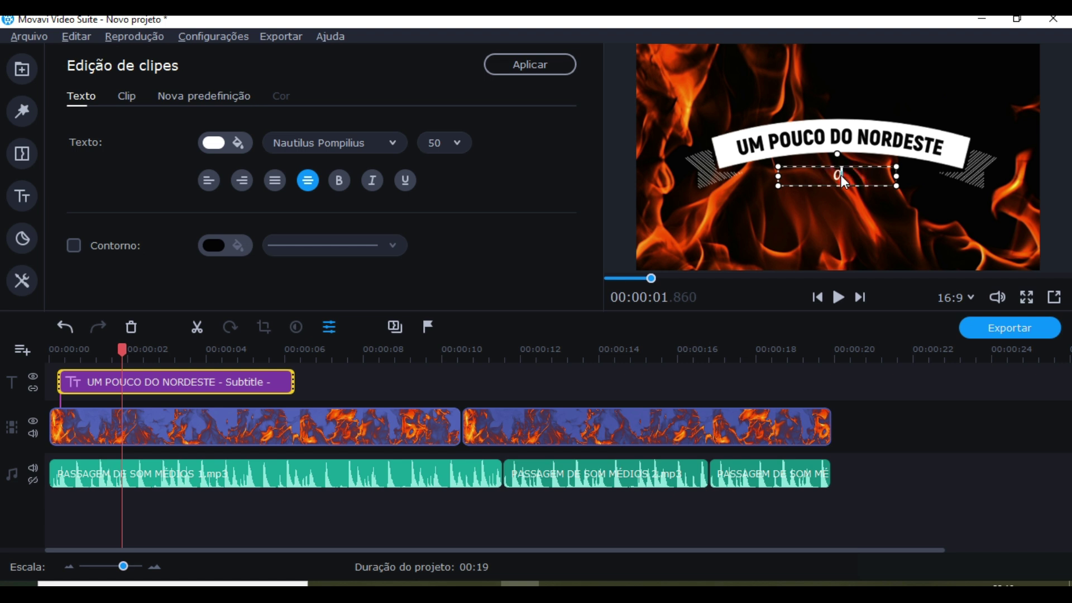
type(" CANAL DOS PA")
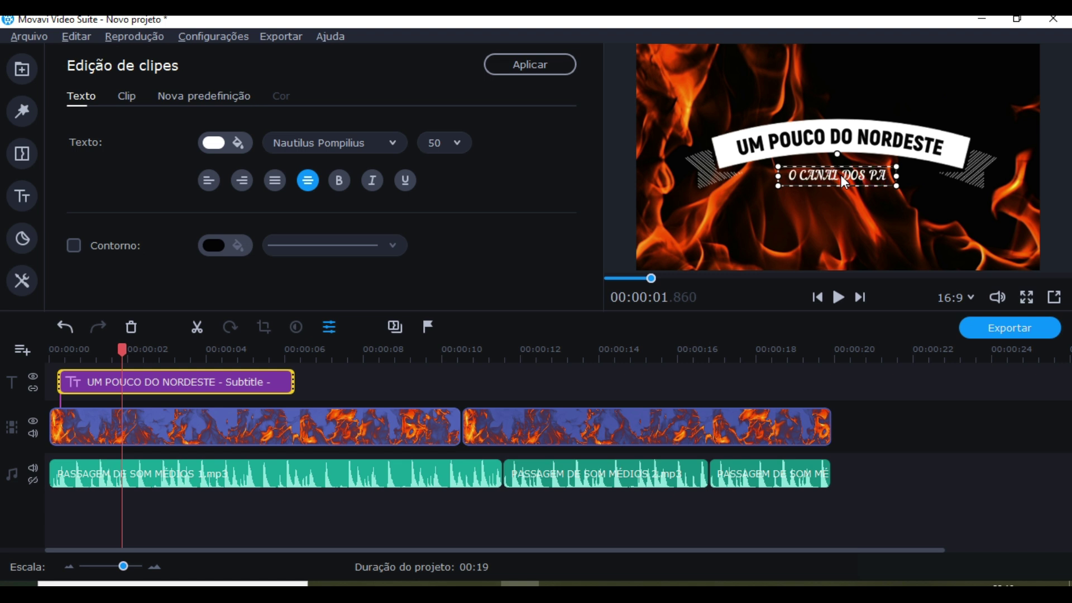
type("REDÕE")
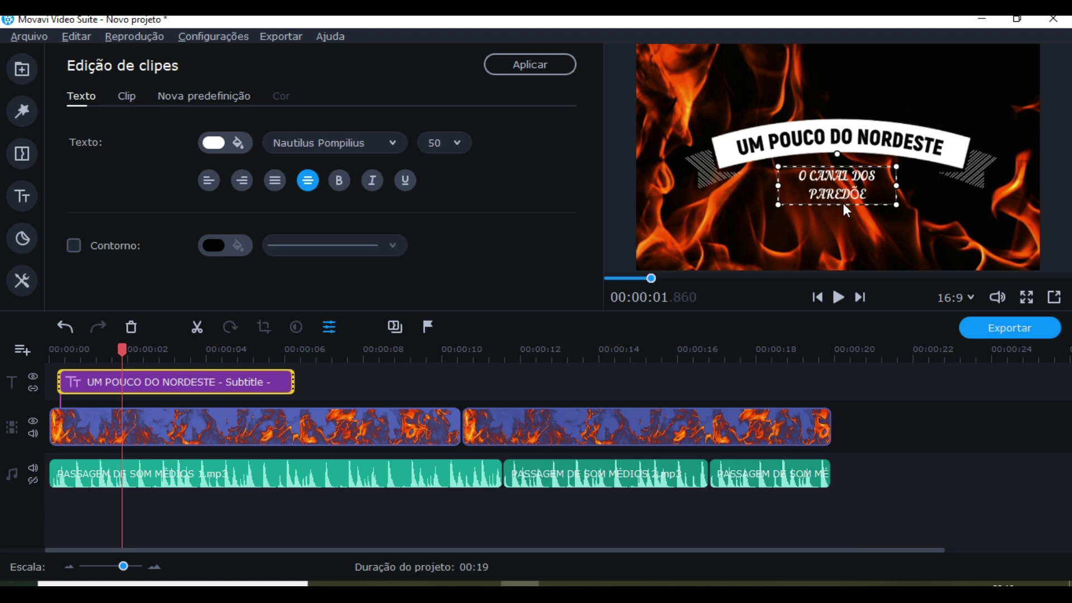
key("BackSpace")
key("BackSpace")
key("BackSpace")
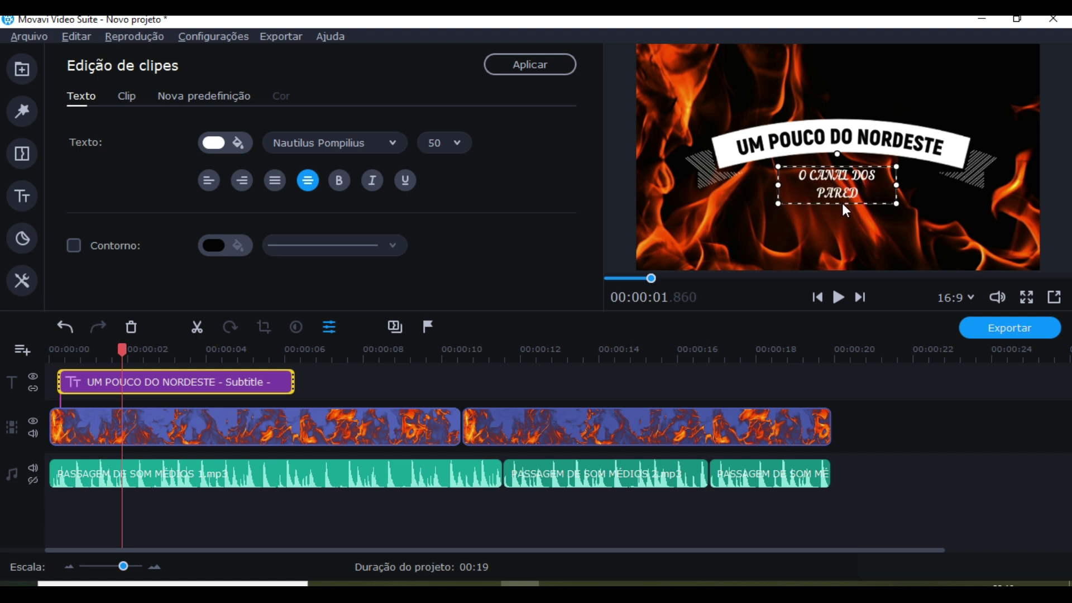
type("ED")
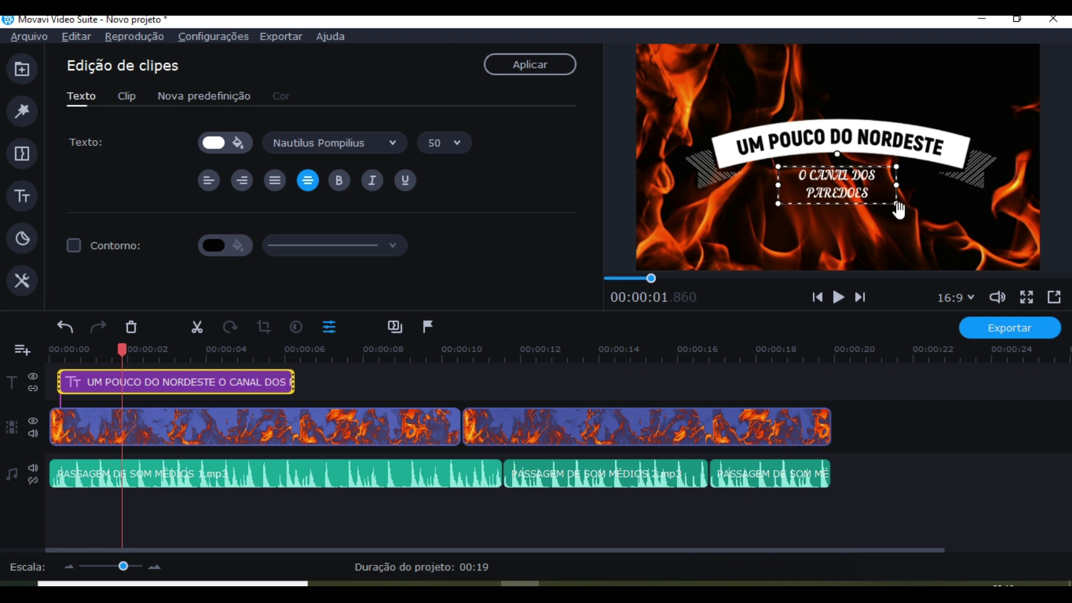
- Widen the subtitle's text box to fit its text on one line and move it slightly lower beneath the banner
left_click_drag(896, 187, 941, 184)
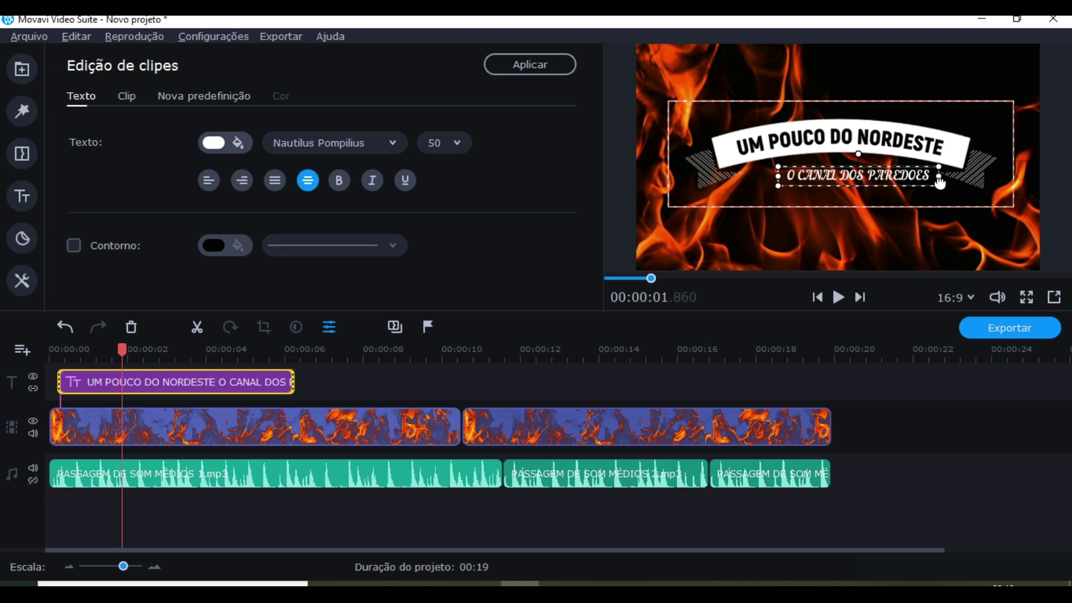
left_click_drag(863, 172, 848, 187)
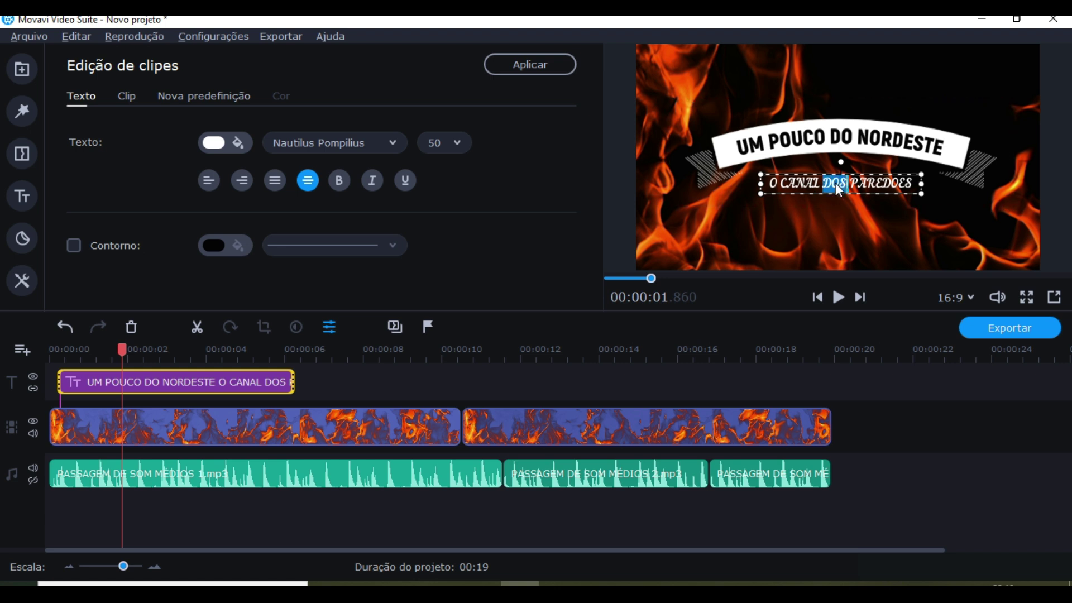
double_click(836, 184)
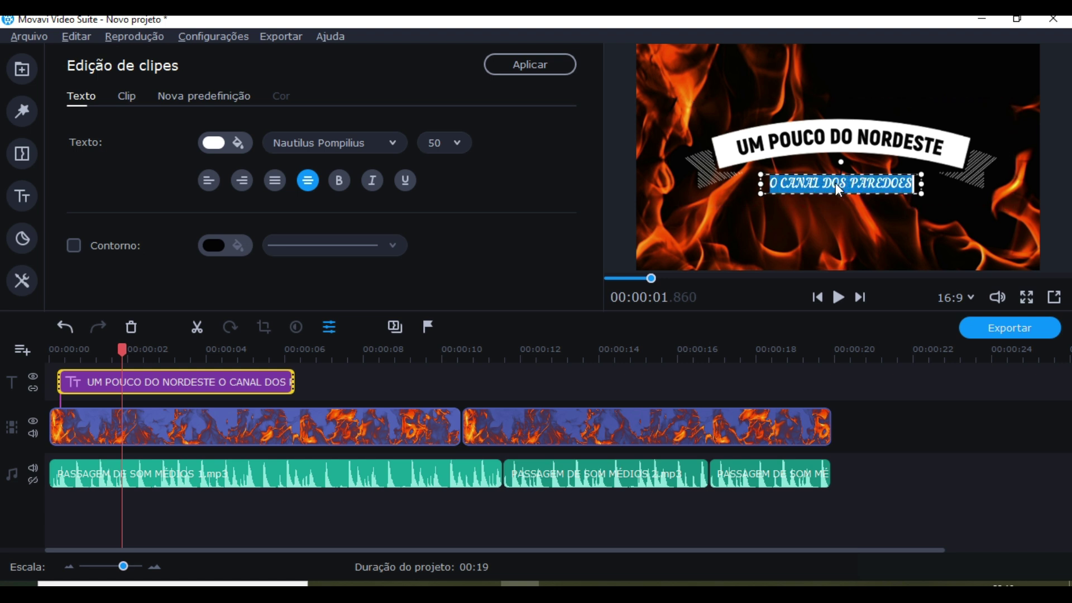
left_click(835, 185)
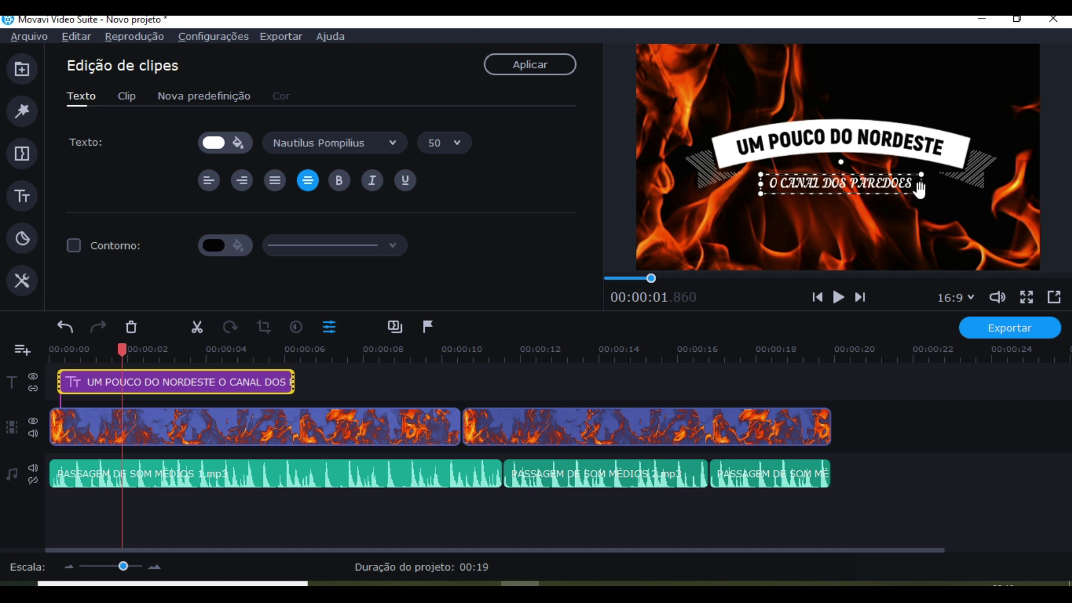
mouse_move(921, 191)
left_mouse_down()
mouse_move(956, 206)
mouse_move(865, 208)
mouse_move(959, 223)
mouse_move(938, 224)
mouse_move(953, 226)
mouse_move(928, 196)
left_mouse_up()
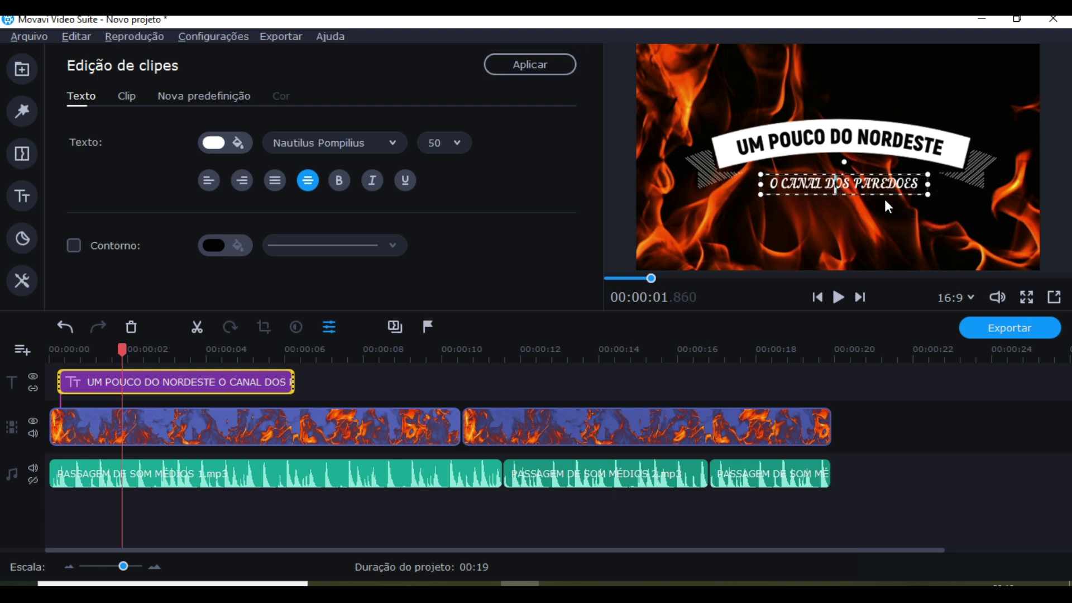
- Enlarge the subtitle slightly and reposition it centred a little further below the "UM POUCO DO NORDESTE" banner
double_click(856, 182)
key("shift+Left")
key("shift+Left")
key("shift+Left")
key("shift+Left")
key("shift+Left")
key("shift+Left")
mouse_move(844, 162)
left_mouse_down()
mouse_move(840, 176)
mouse_move(871, 184)
mouse_move(860, 131)
mouse_move(851, 148)
left_mouse_up()
mouse_move(913, 187)
left_mouse_down()
mouse_move(871, 194)
mouse_move(893, 185)
left_mouse_up()
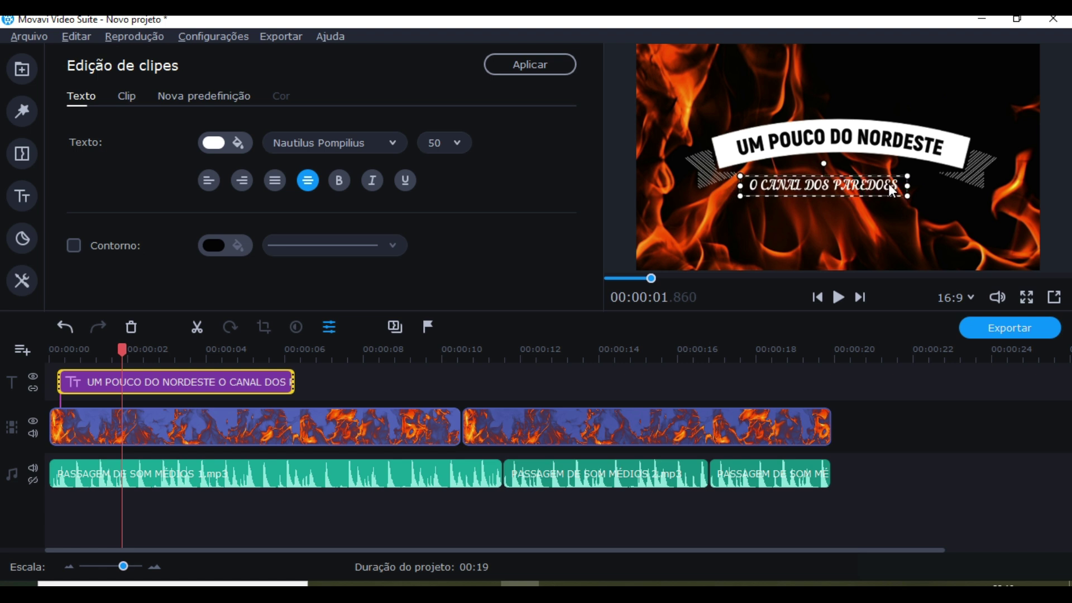
left_click_drag(893, 191, 908, 196)
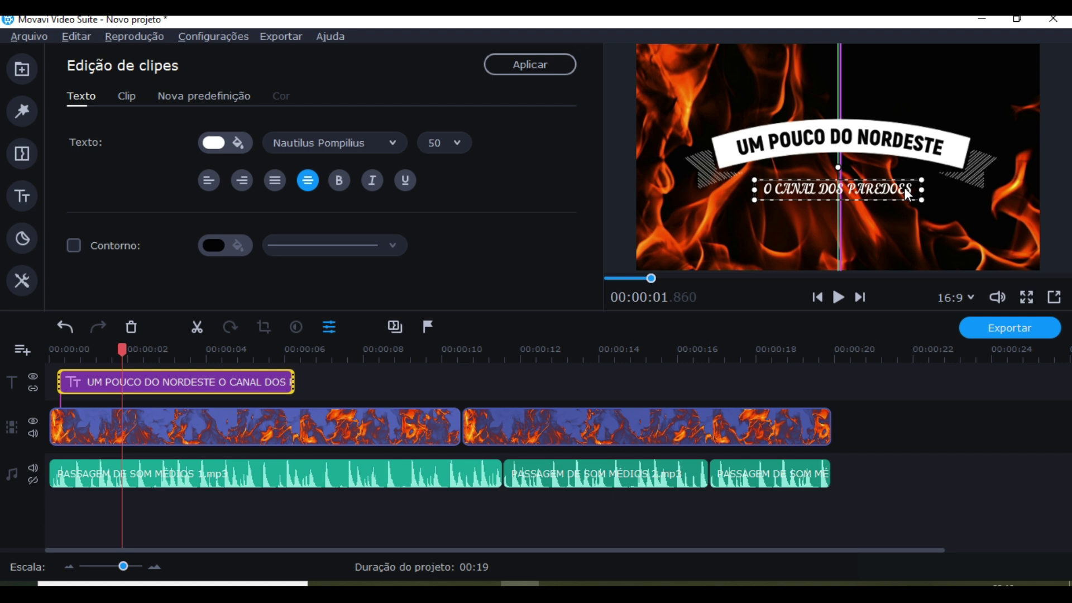
left_click_drag(909, 196, 948, 239)
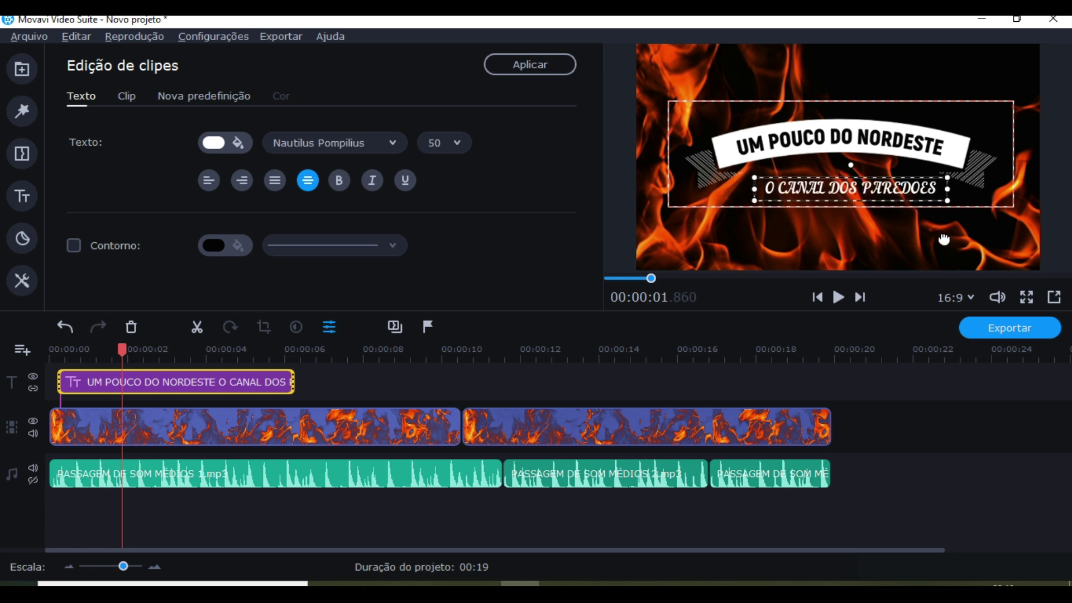
mouse_move(863, 188)
left_mouse_down()
mouse_move(854, 186)
mouse_move(859, 200)
mouse_move(860, 189)
left_mouse_up()
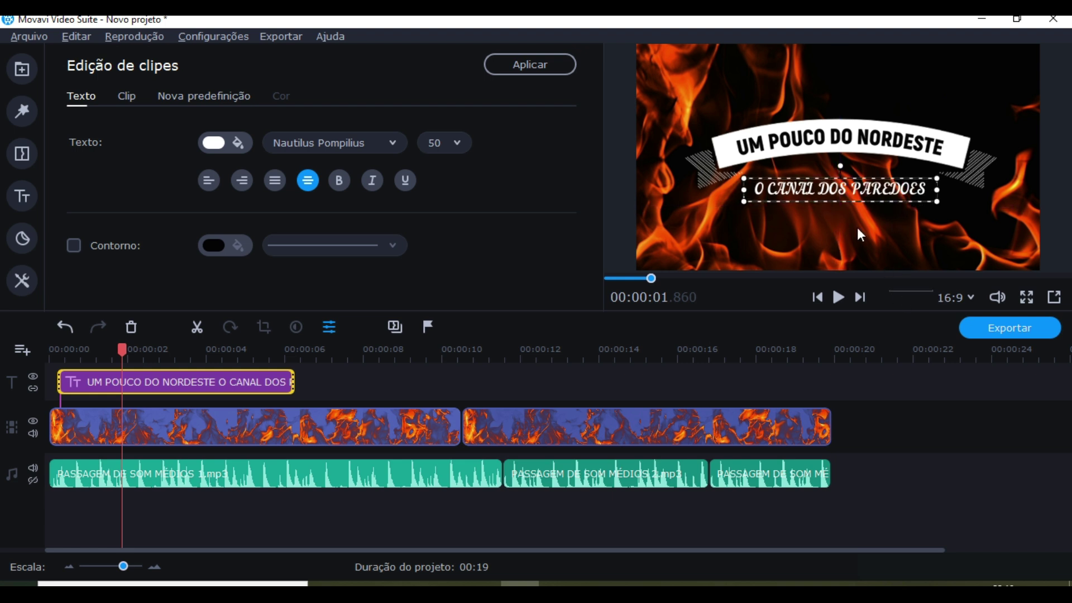
double_click(825, 190)
left_click(853, 195)
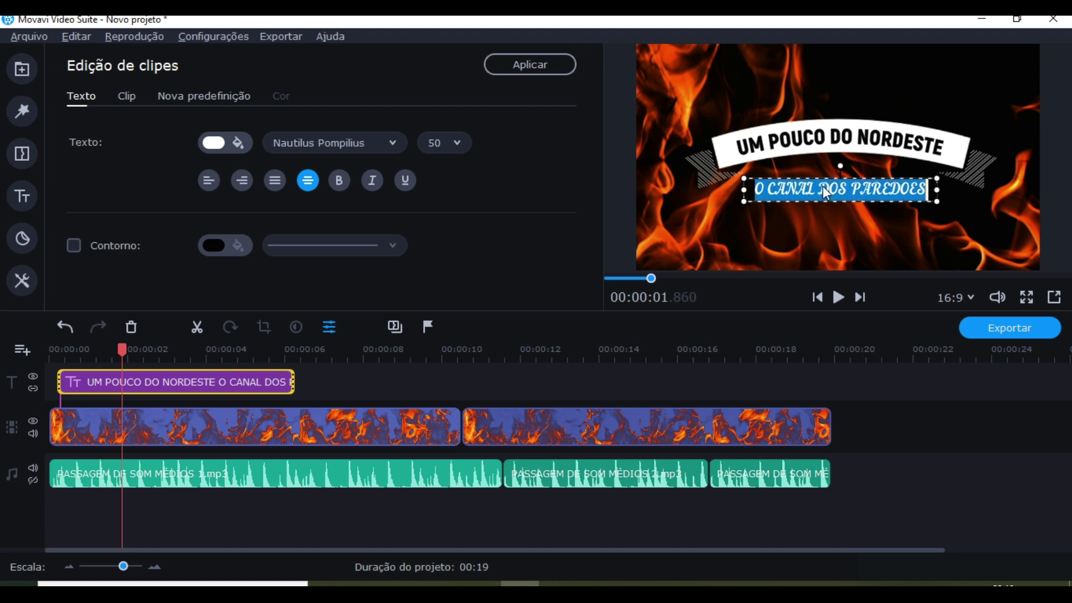
left_click(884, 189)
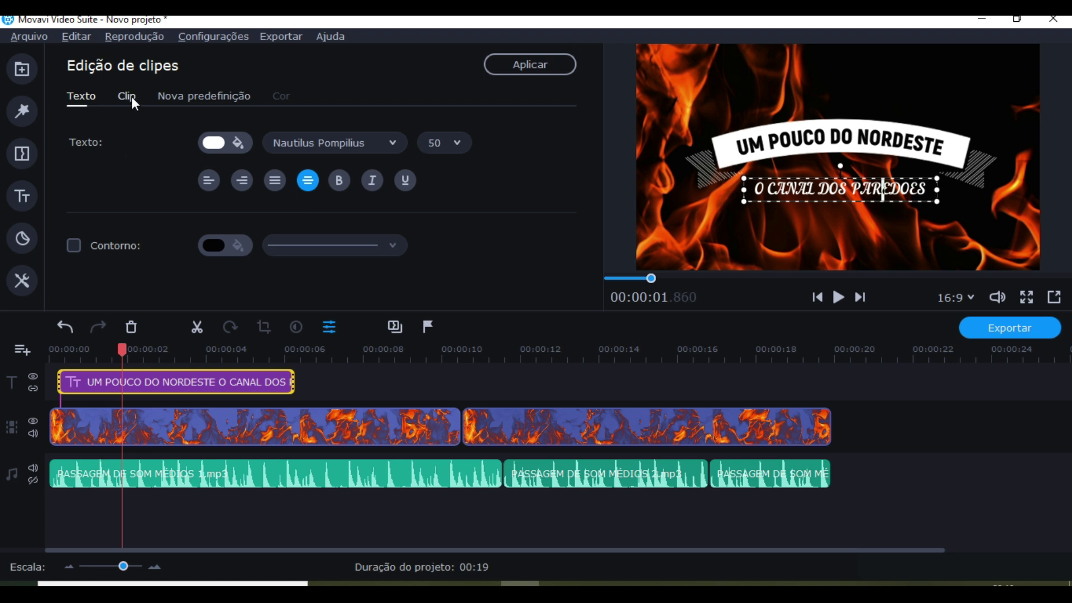
left_click(162, 99)
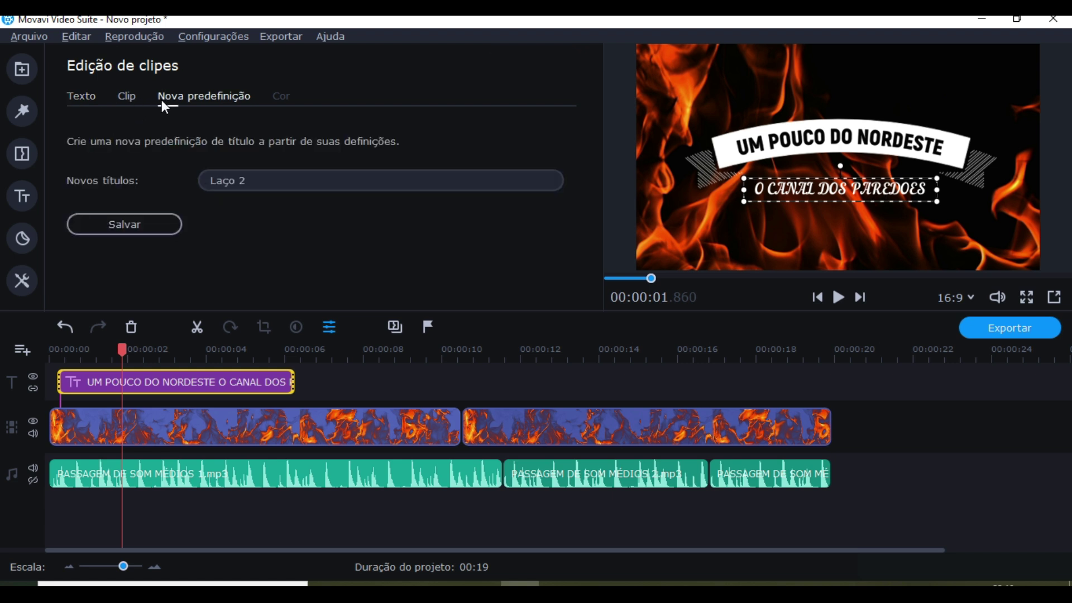
left_click(268, 180)
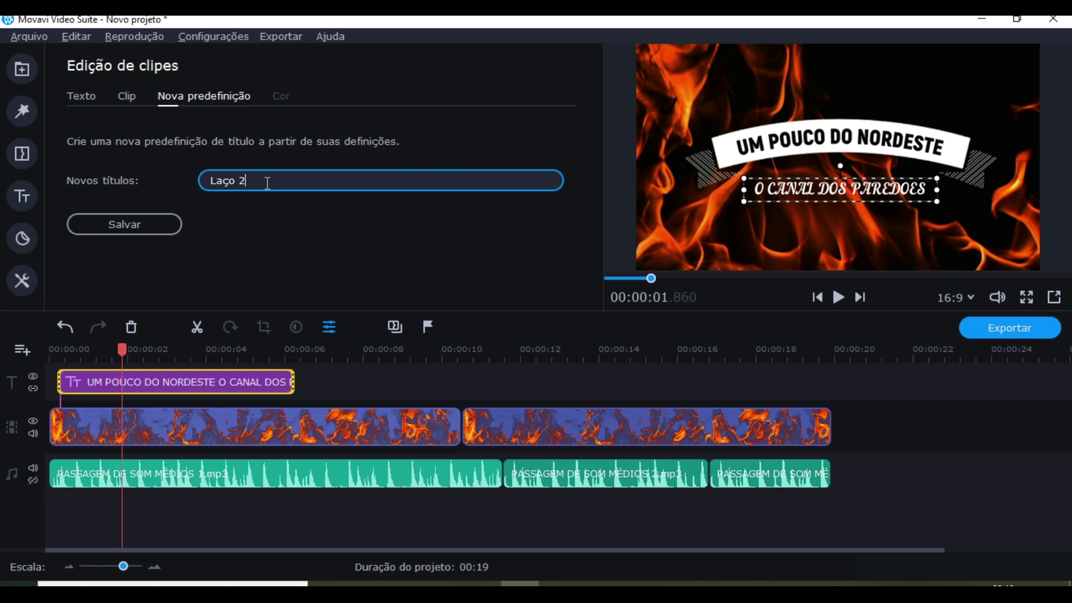
left_click(127, 100)
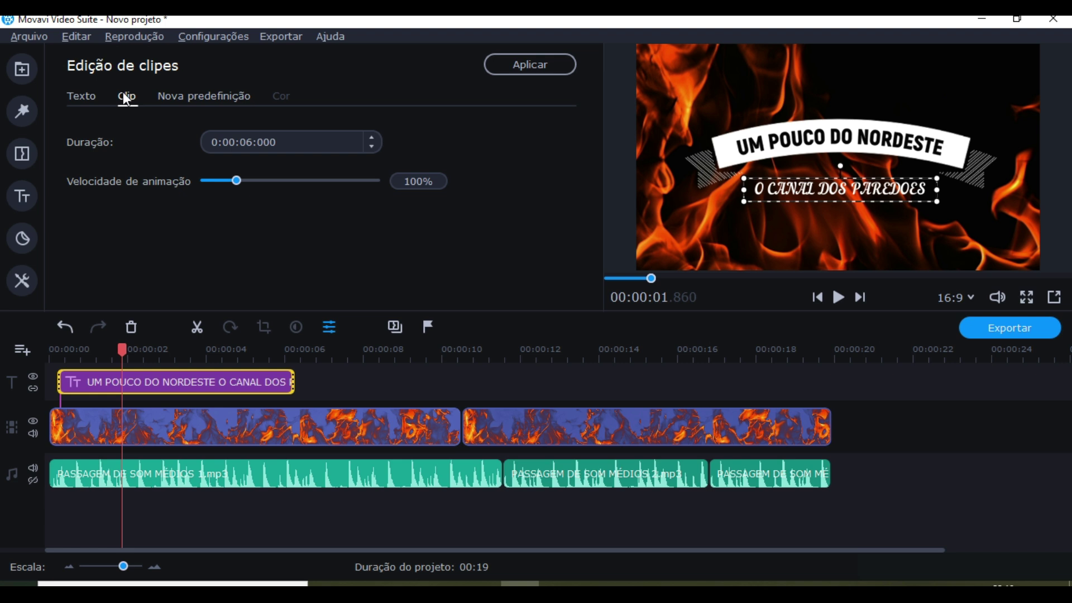
left_click(87, 102)
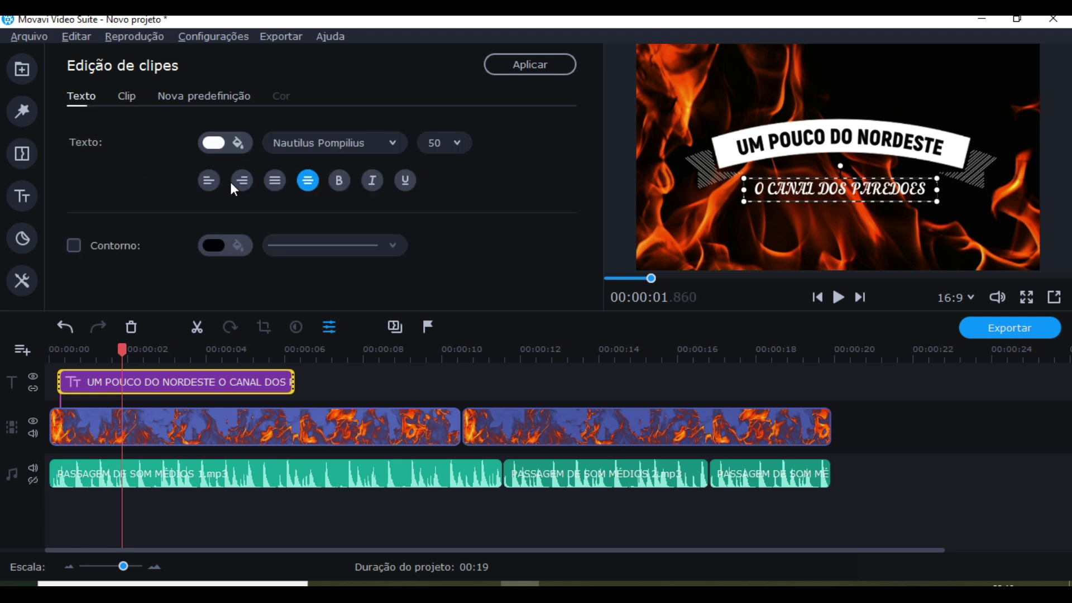
left_click(236, 151)
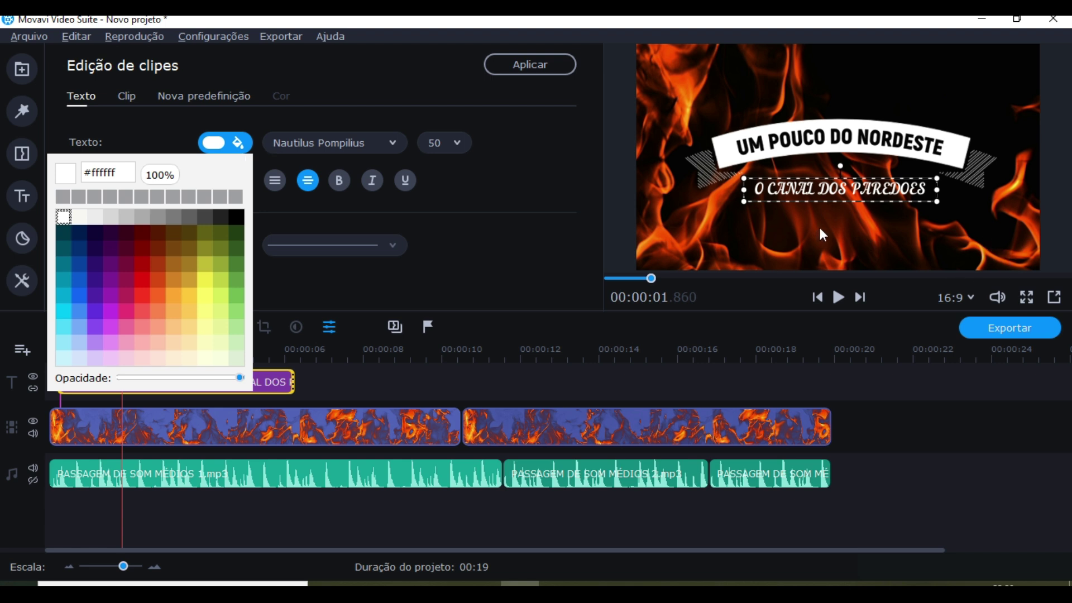
- Change the font of the "O CANAL DOS PAREDOES" subtitle to Akrobat Black
left_click(307, 146)
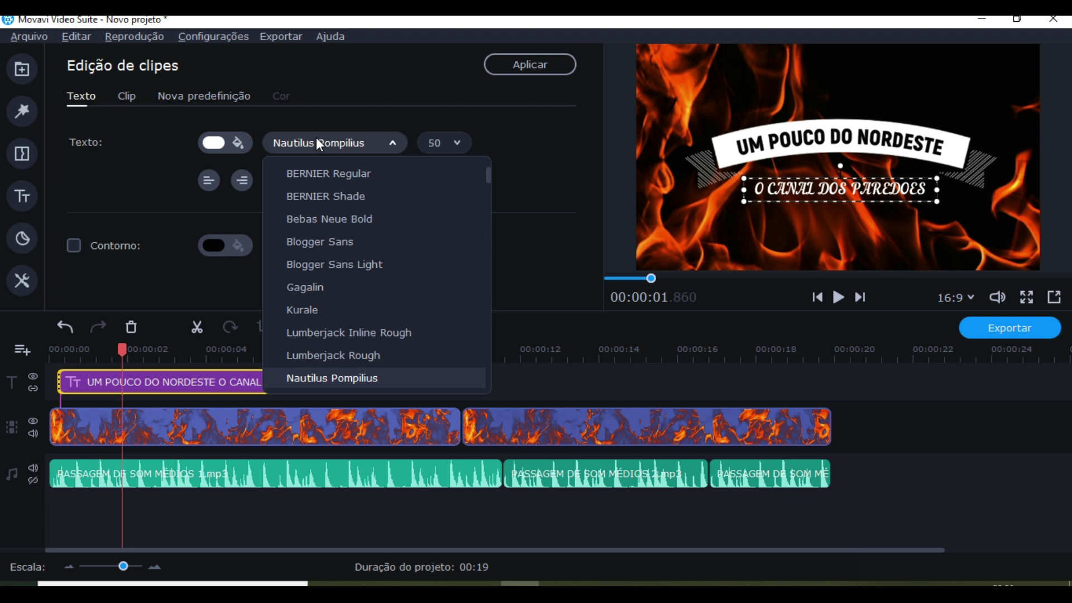
scroll(352, 178, "up", 1)
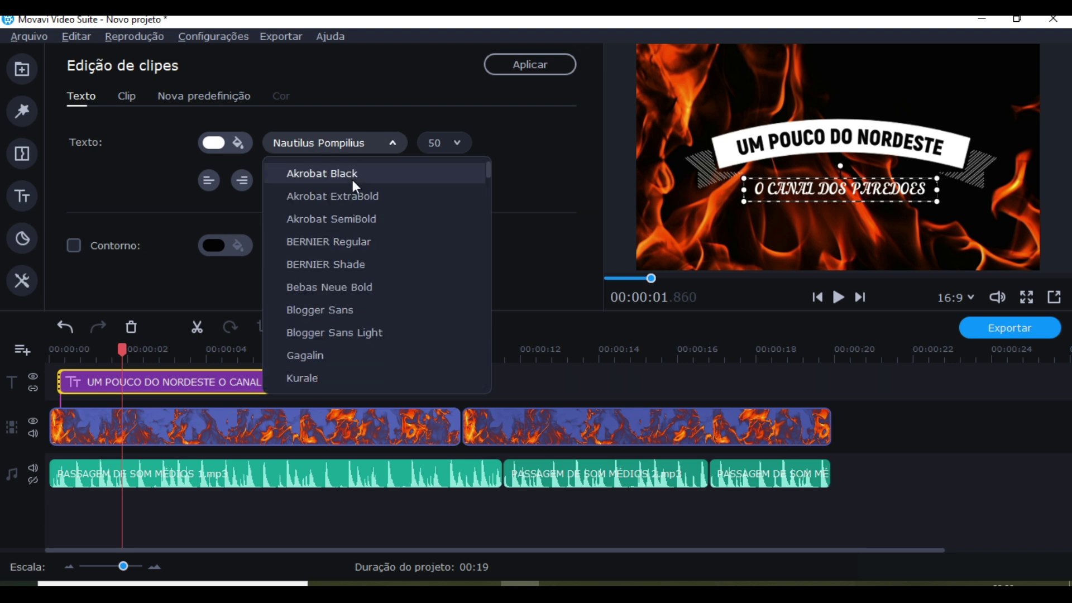
left_click(326, 174)
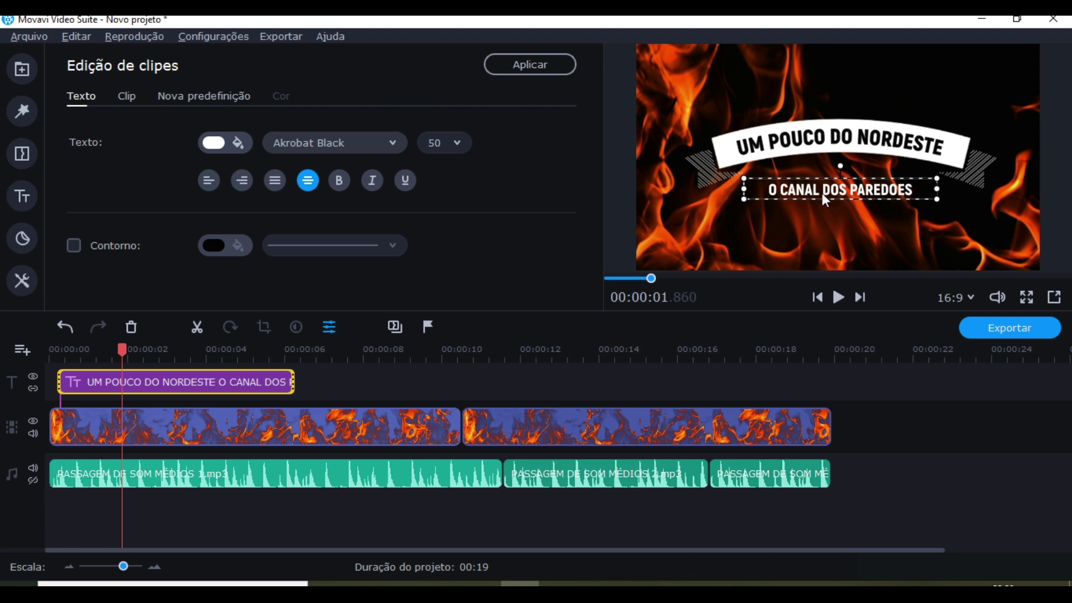
left_click(816, 257)
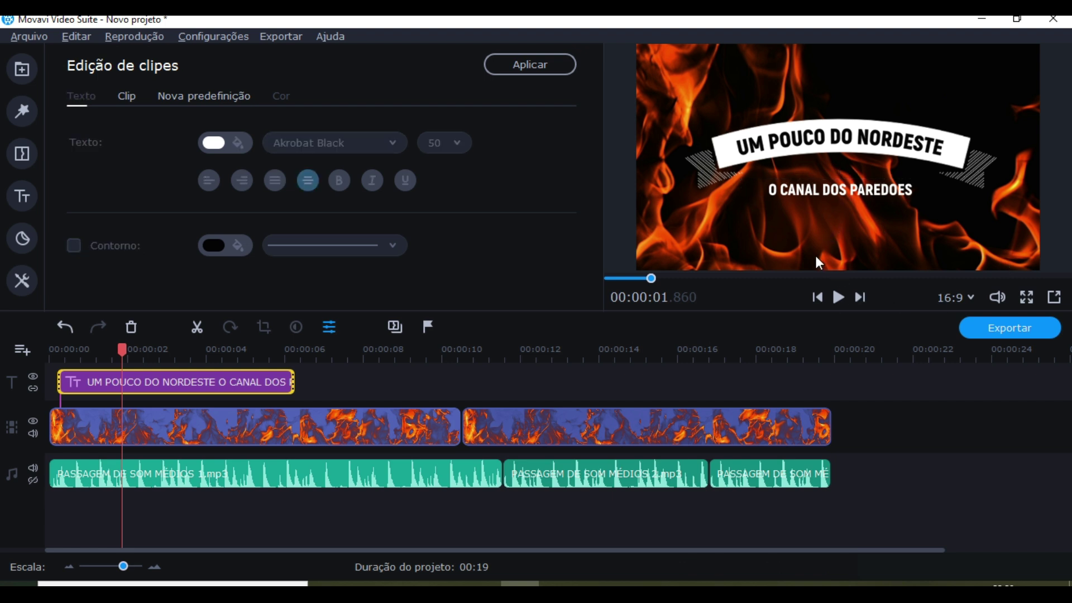
- Correct the subtitle's last word to "PAREDÕES" by replacing its plain O with Õ
left_click(830, 190)
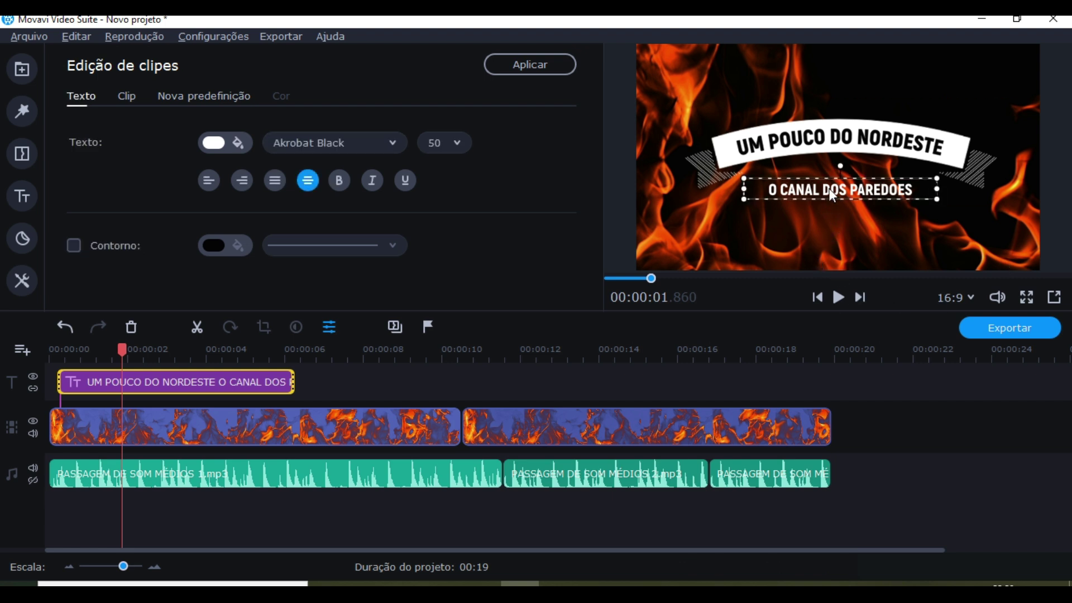
double_click(892, 190)
left_click(893, 190)
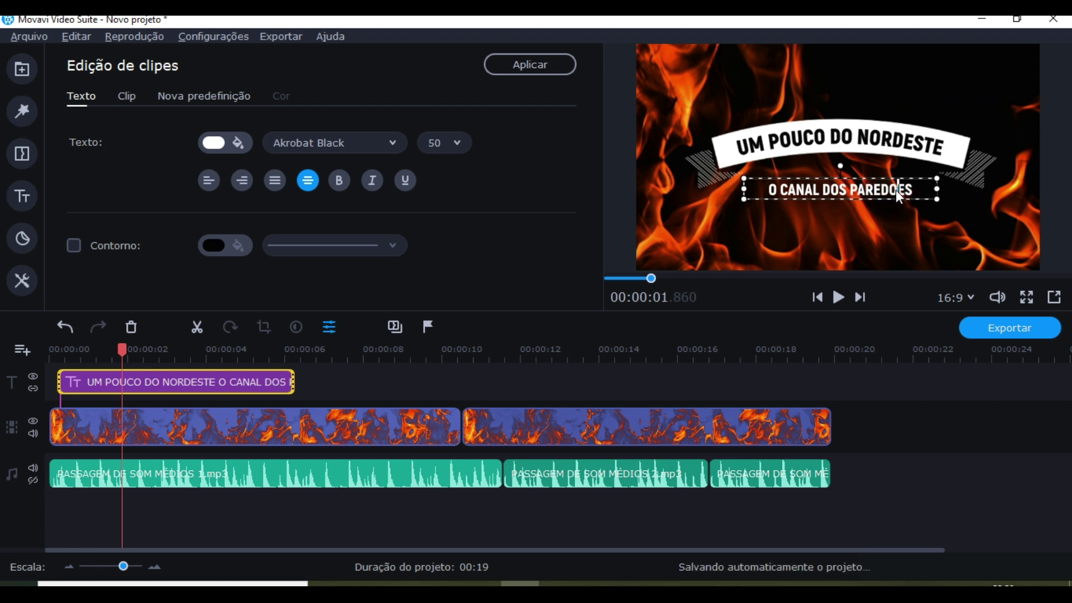
key("BackSpace")
type("Õ")
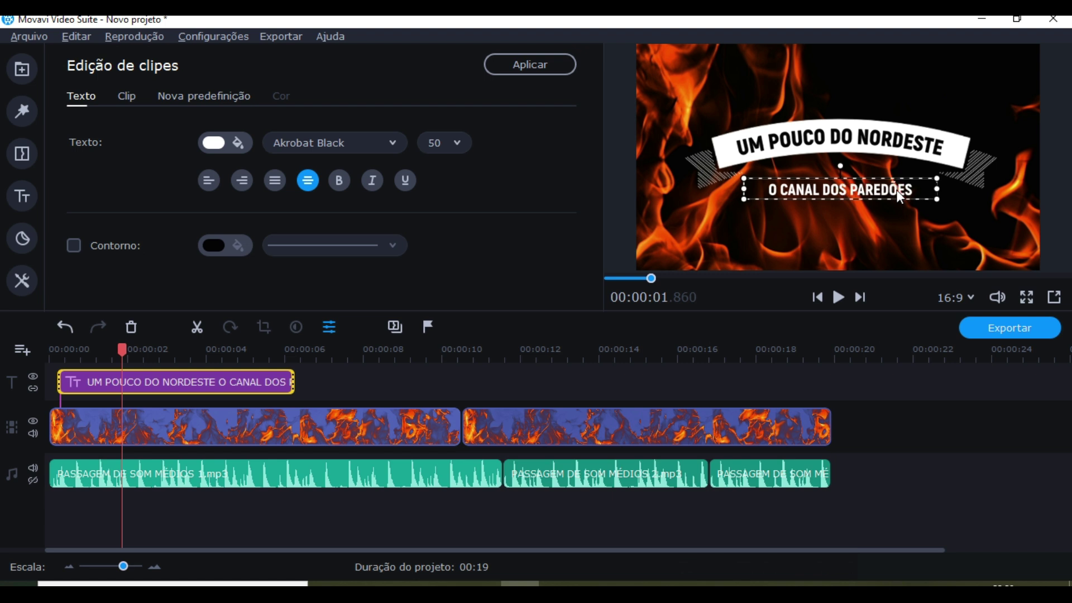
left_click(949, 219)
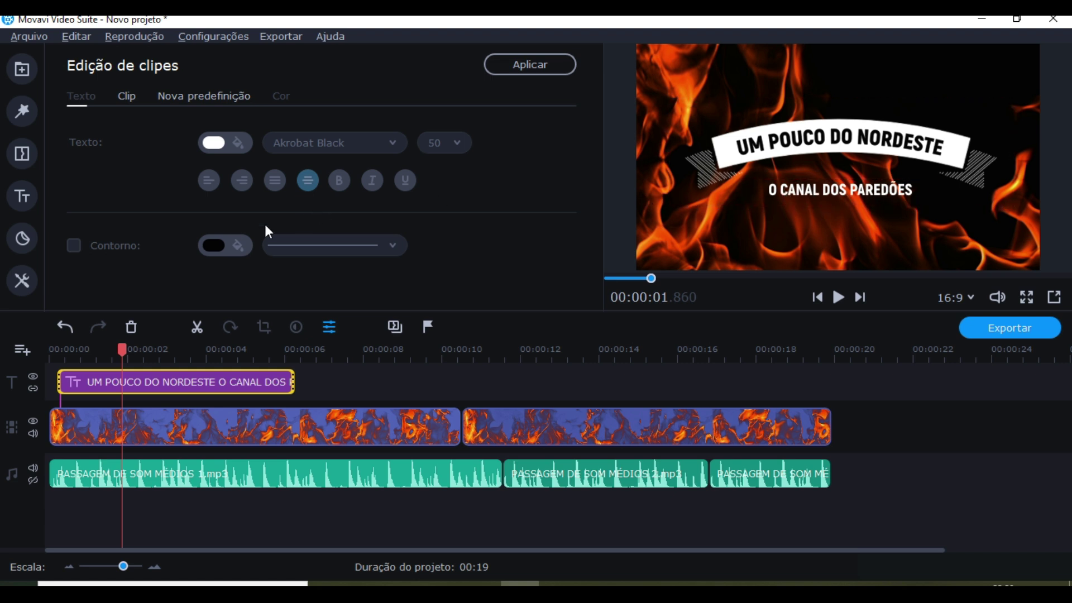
- Enable the outline on the subtitle text, choose the thinnest line for it and leave title editing
left_click(825, 196)
left_click(75, 245)
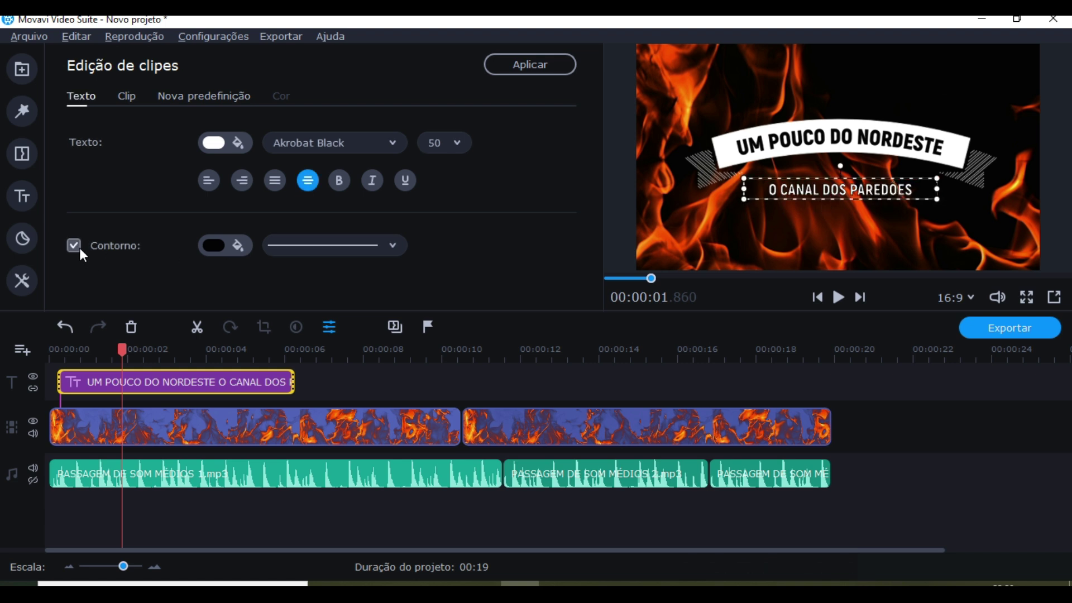
left_click(331, 245)
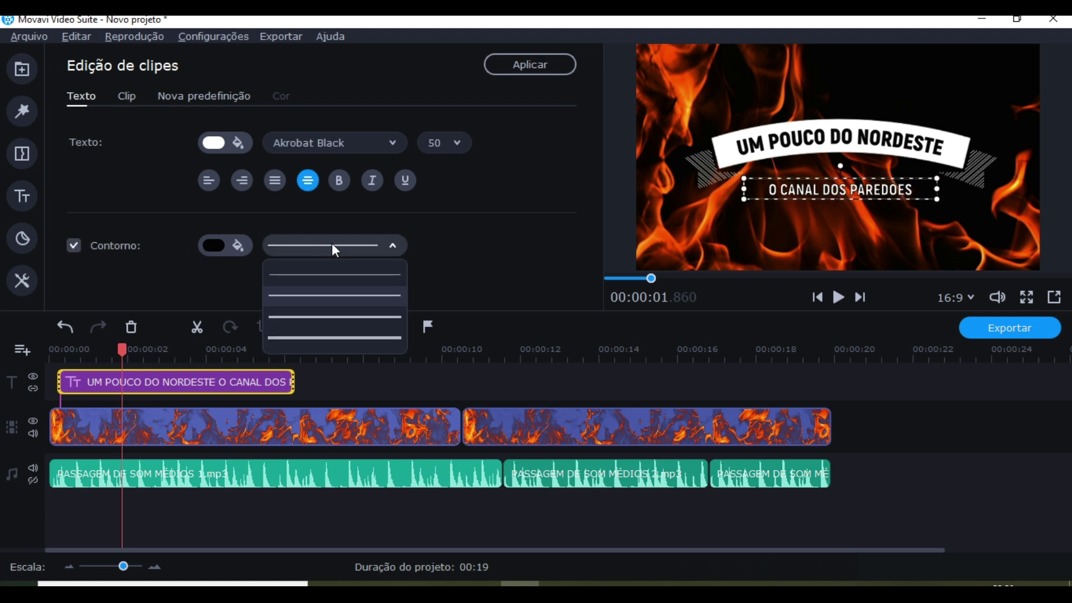
left_click(339, 277)
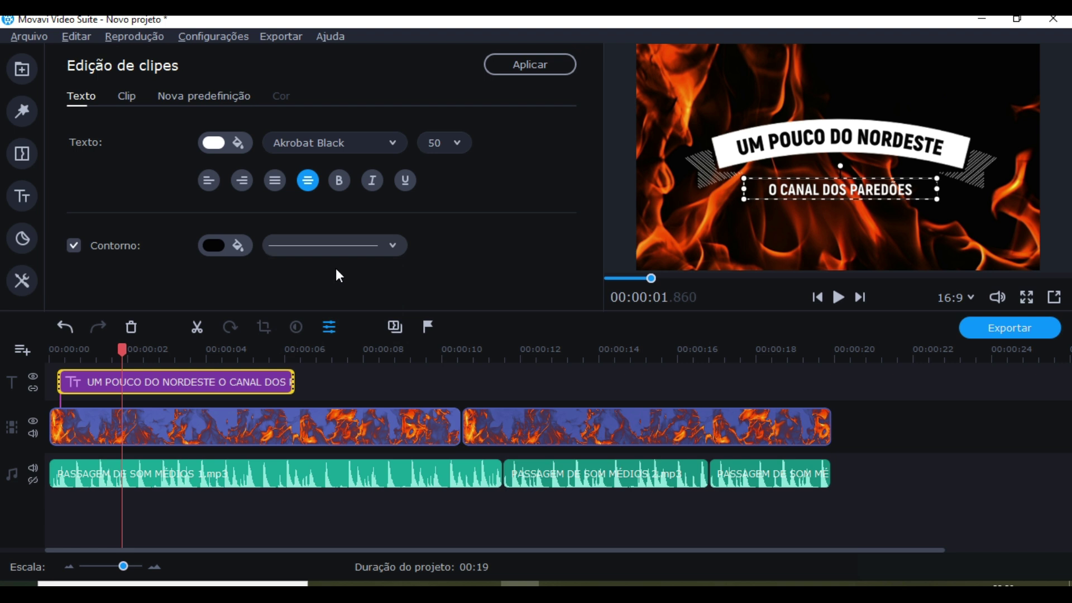
left_click(881, 410)
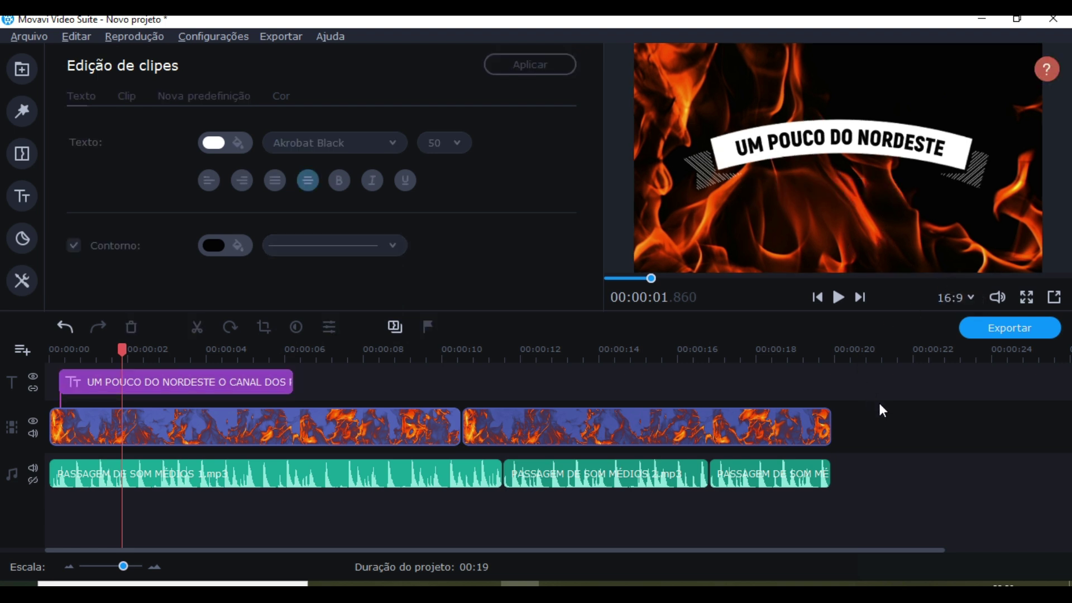
- Play the project from the beginning through the end of the title animation to review it, and pause
left_click_drag(120, 351, 48, 358)
key("space")
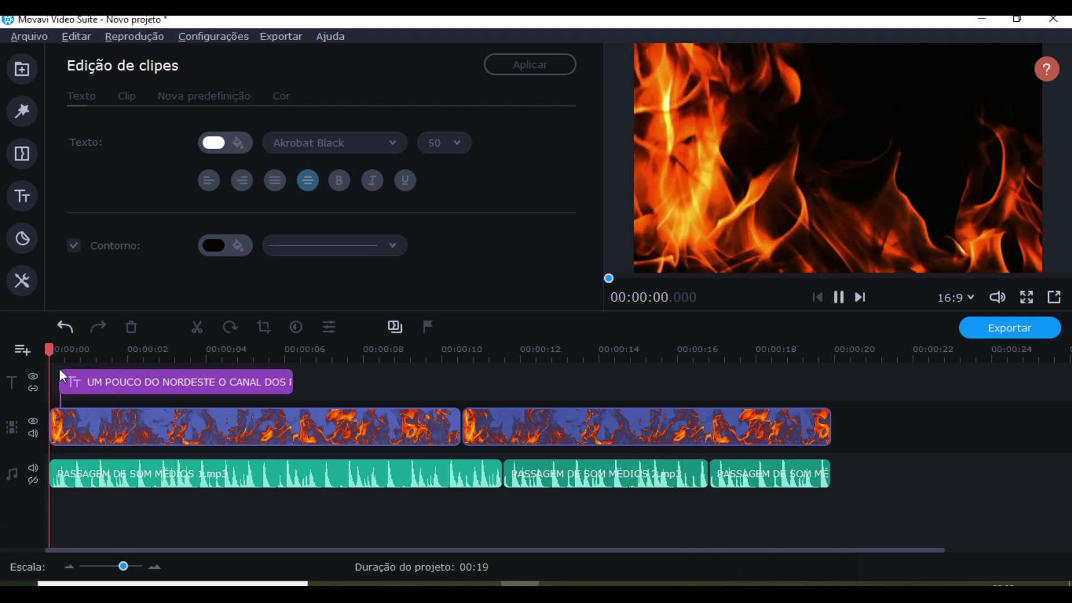
key("space")
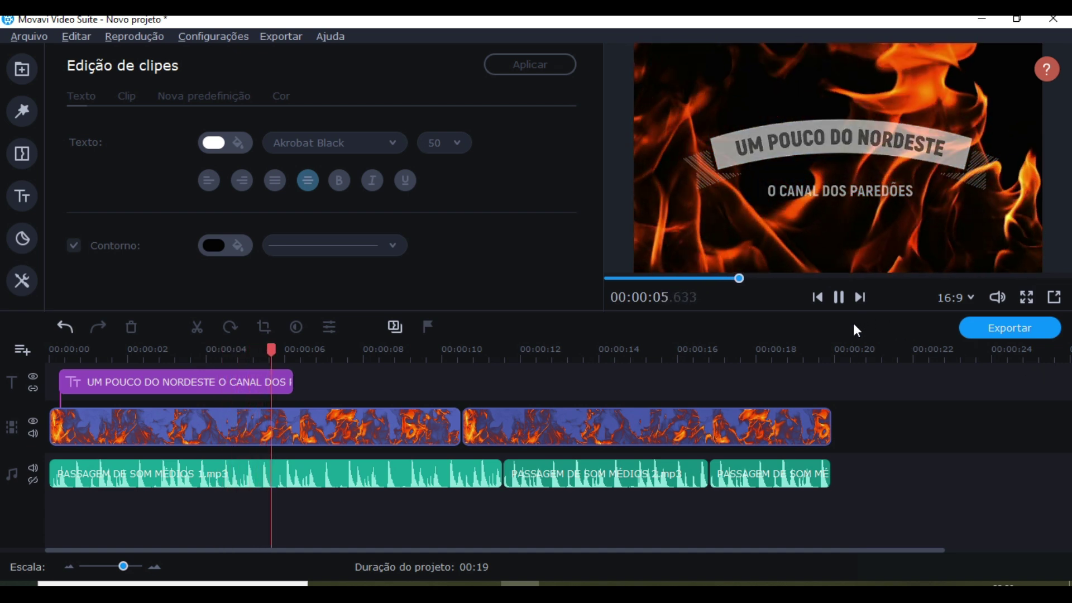
left_click(839, 297)
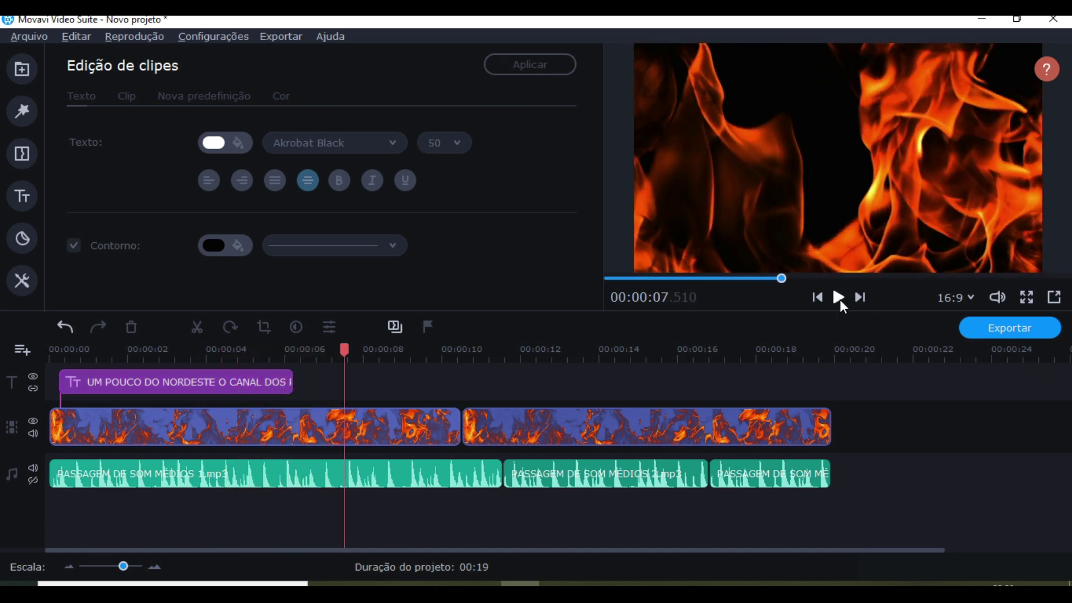
- Extend the end of the "UM POUCO DO NORDESTE" title clip to about 9.4 s on the timeline
left_click(206, 379)
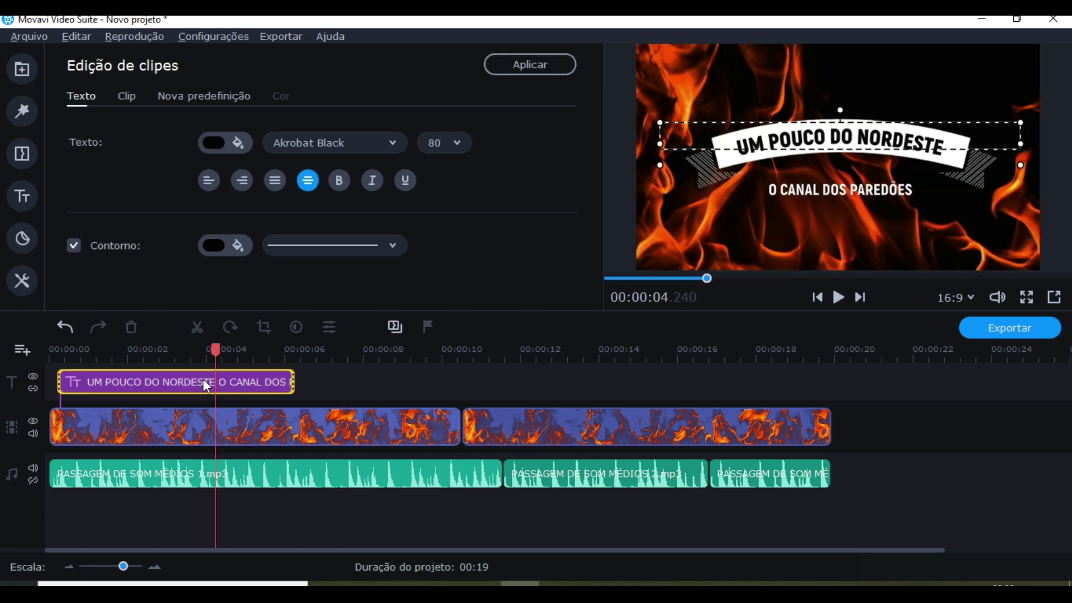
left_click(168, 385)
left_click(200, 385)
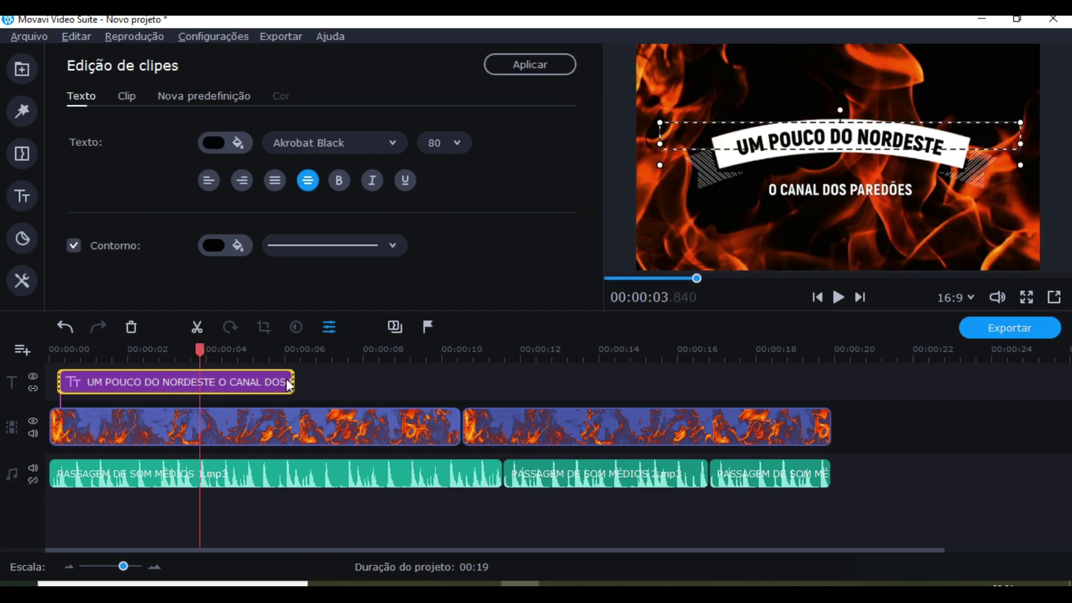
left_click_drag(291, 380, 419, 395)
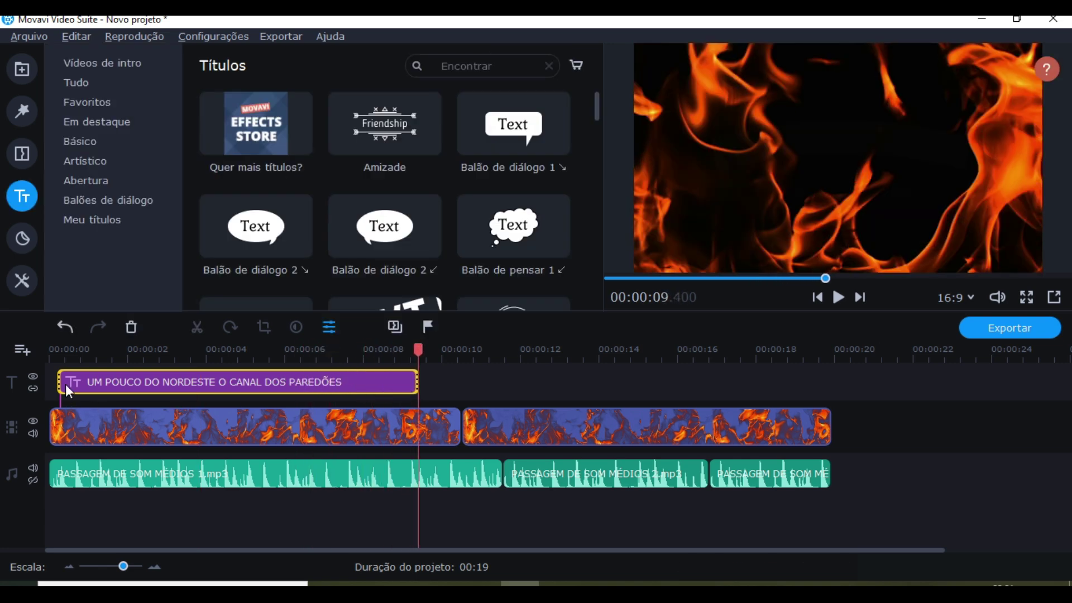
- Try starting the title clip at about 0.68 s, and play the preview to check the timing
left_click_drag(59, 385, 77, 384)
key("space")
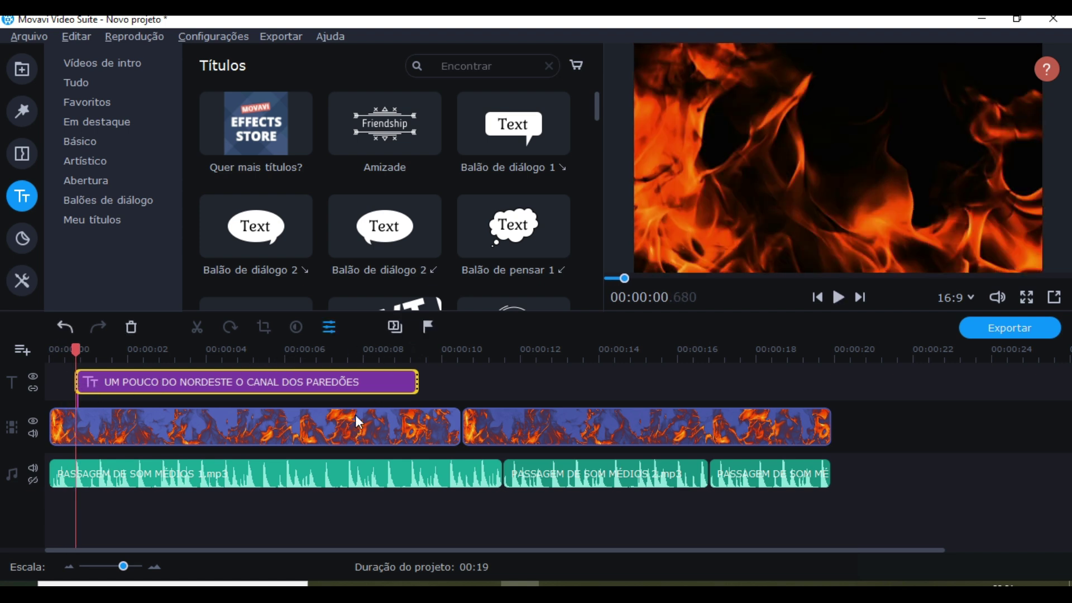
key("space")
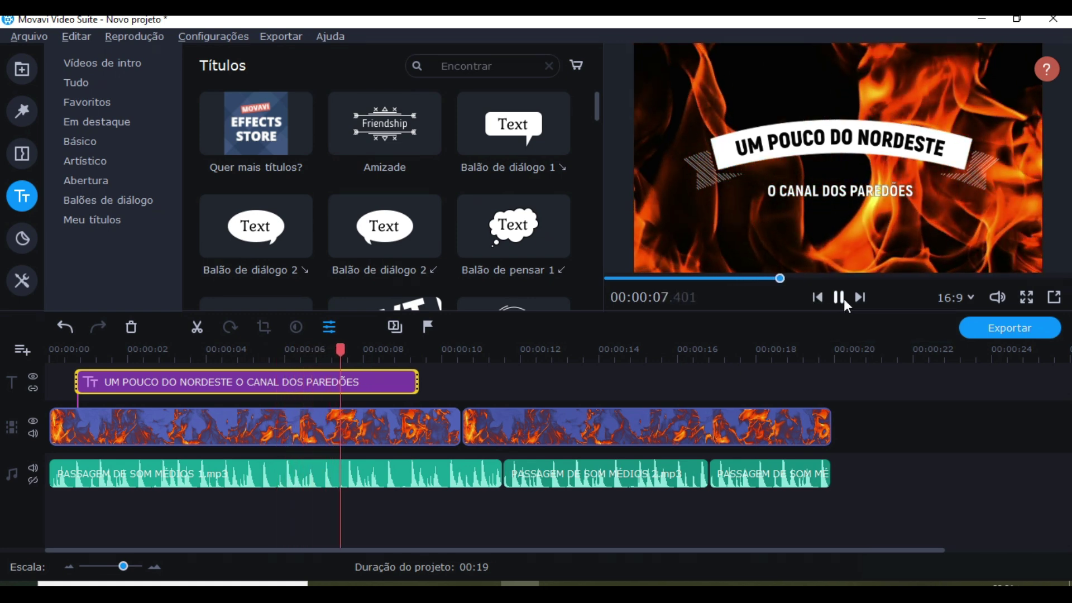
left_click(838, 297)
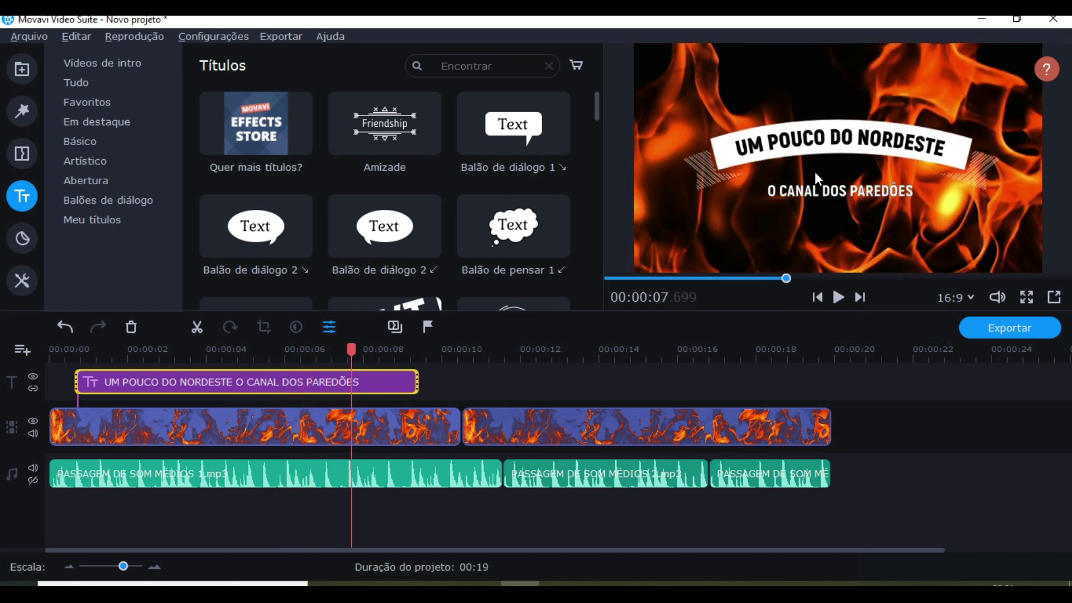
- Check the title at several points, open it for editing, slightly enlarge its whole text frame and leave editing
left_click(195, 384)
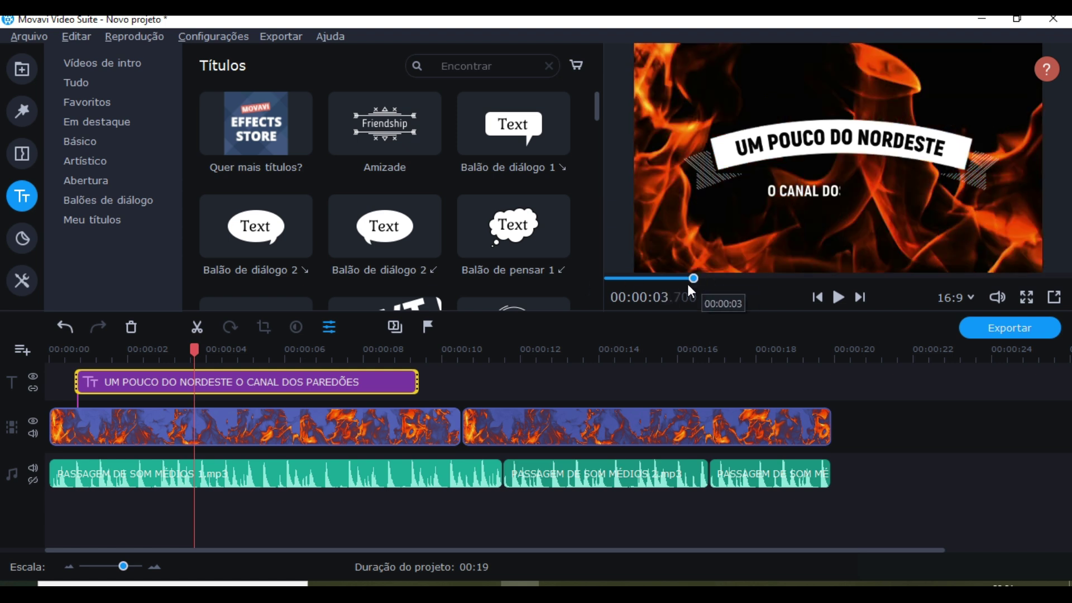
left_click_drag(697, 279, 463, 305)
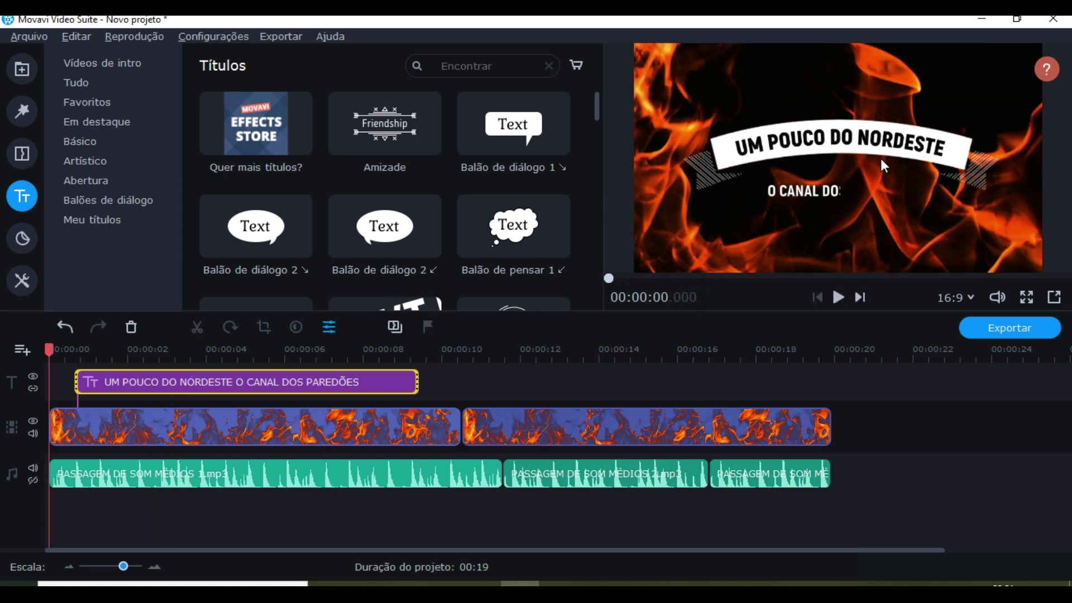
left_click(276, 374)
left_click(356, 381)
left_click(134, 383)
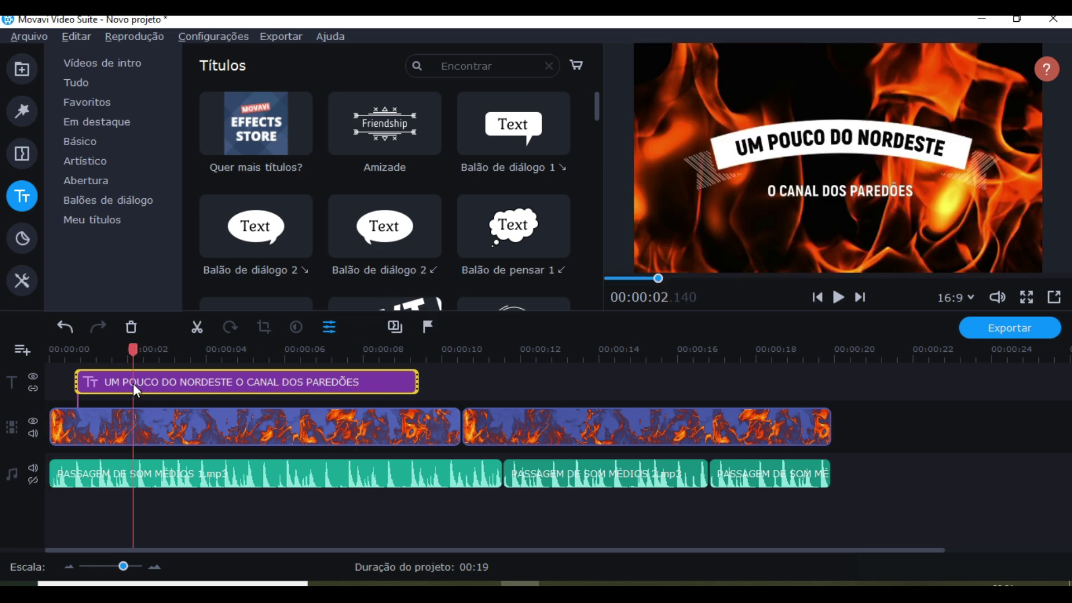
double_click(133, 383)
left_click(950, 158)
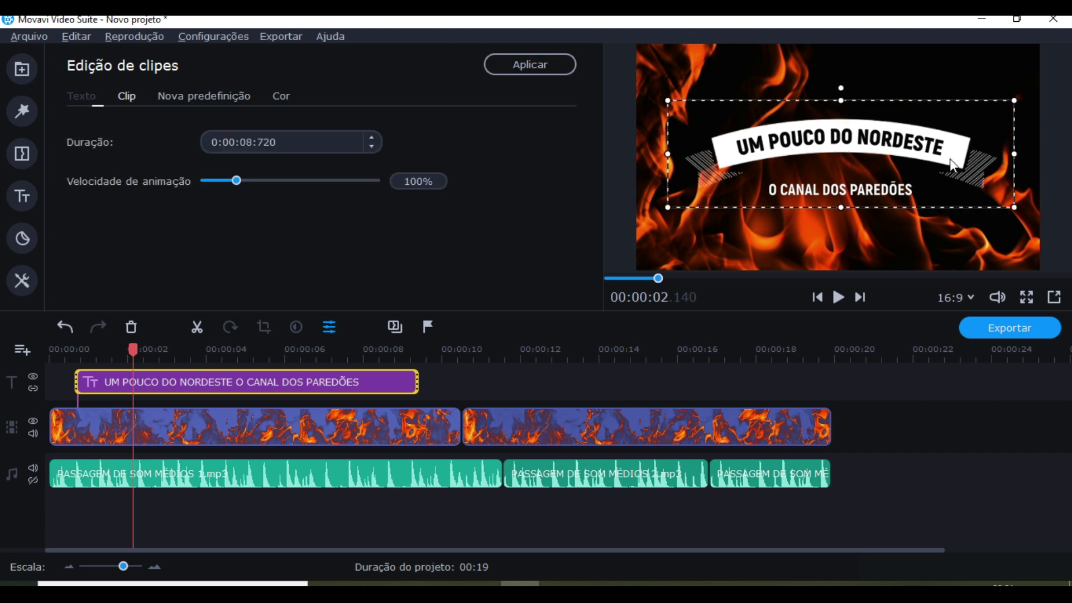
left_click_drag(1009, 204, 1015, 240)
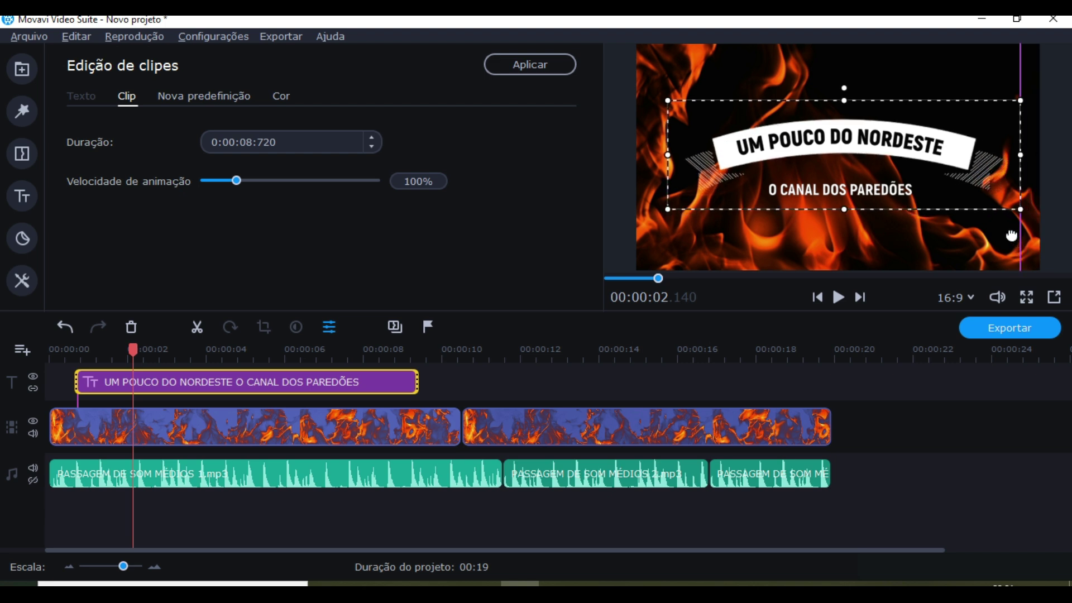
left_click(947, 446)
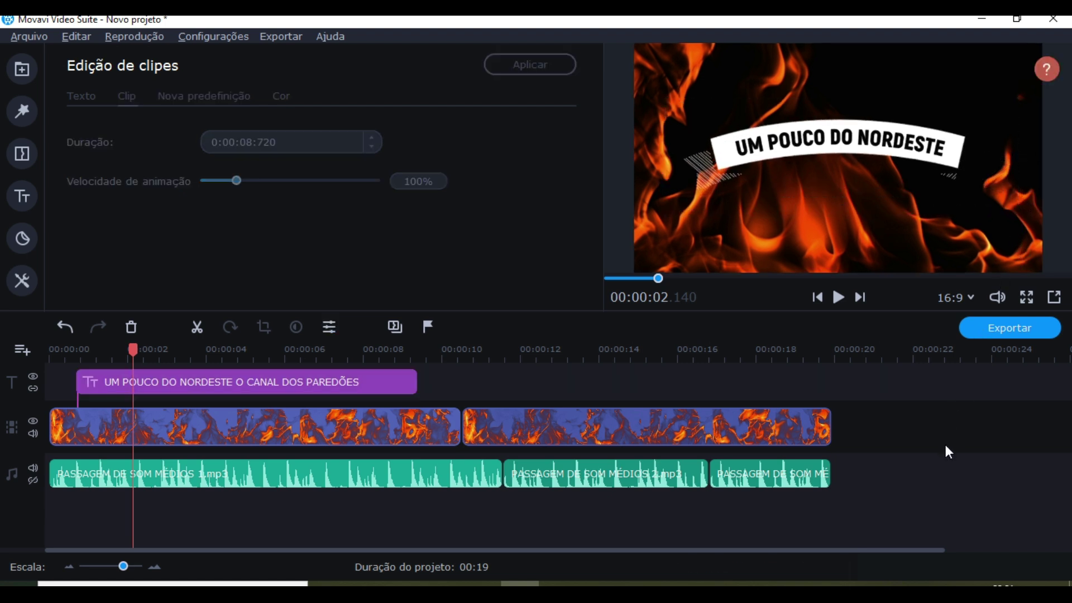
- Undo the title frame enlargement and the trim of the title clip's start, keeping the clip's extended end
left_click(66, 331)
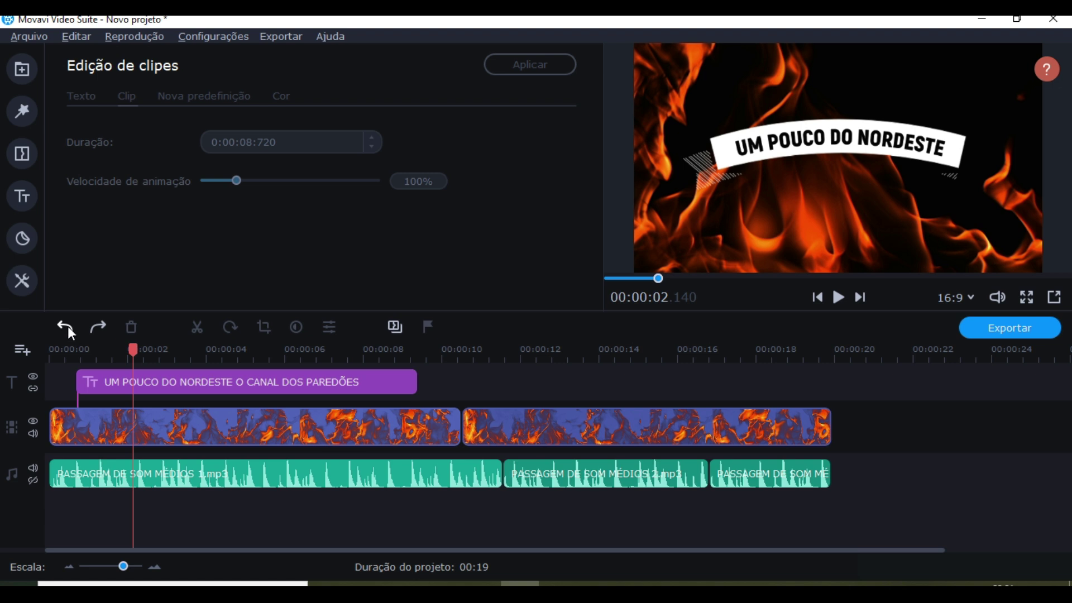
left_click(68, 327)
left_click(69, 327)
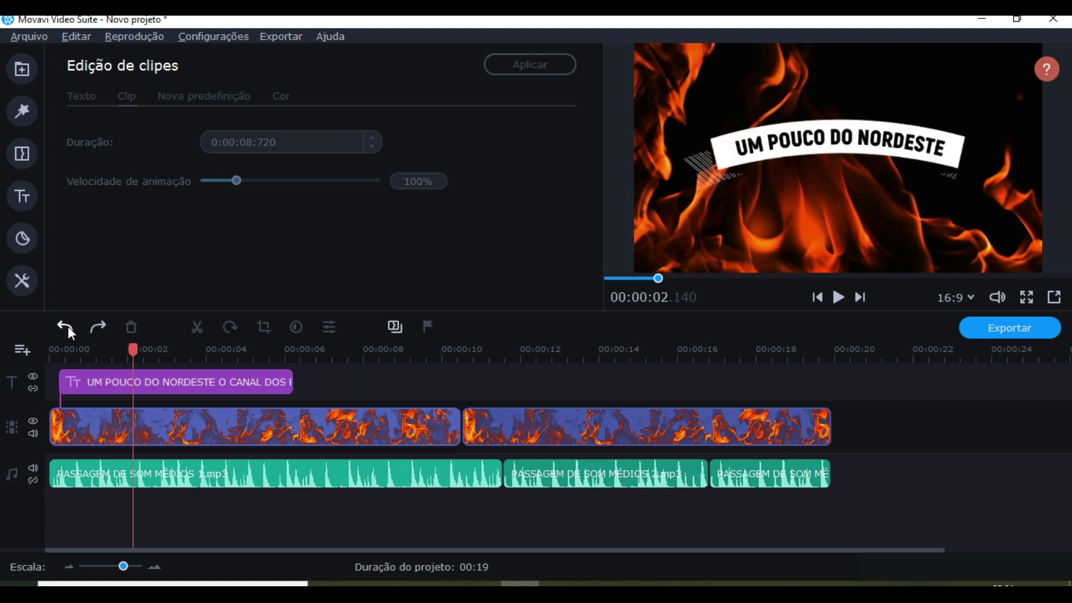
left_click(101, 329)
left_click(101, 328)
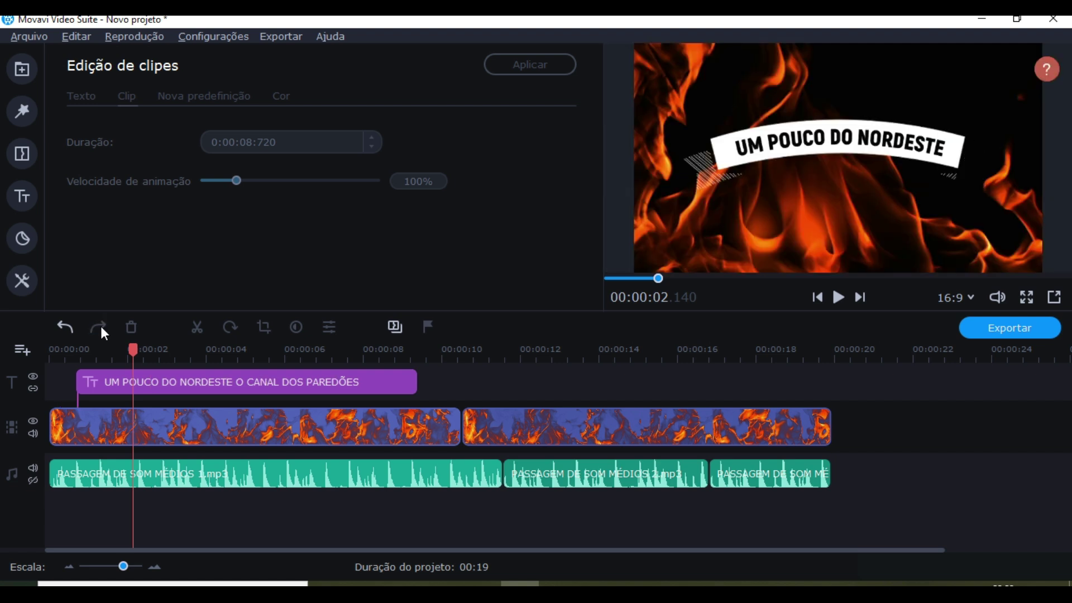
left_click(100, 326)
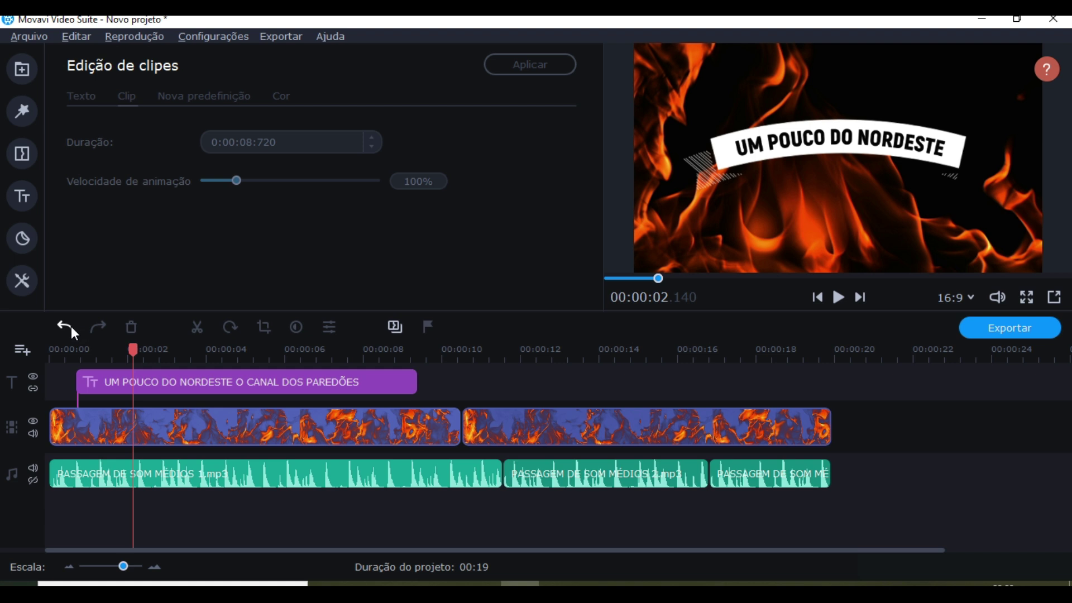
left_click(72, 326)
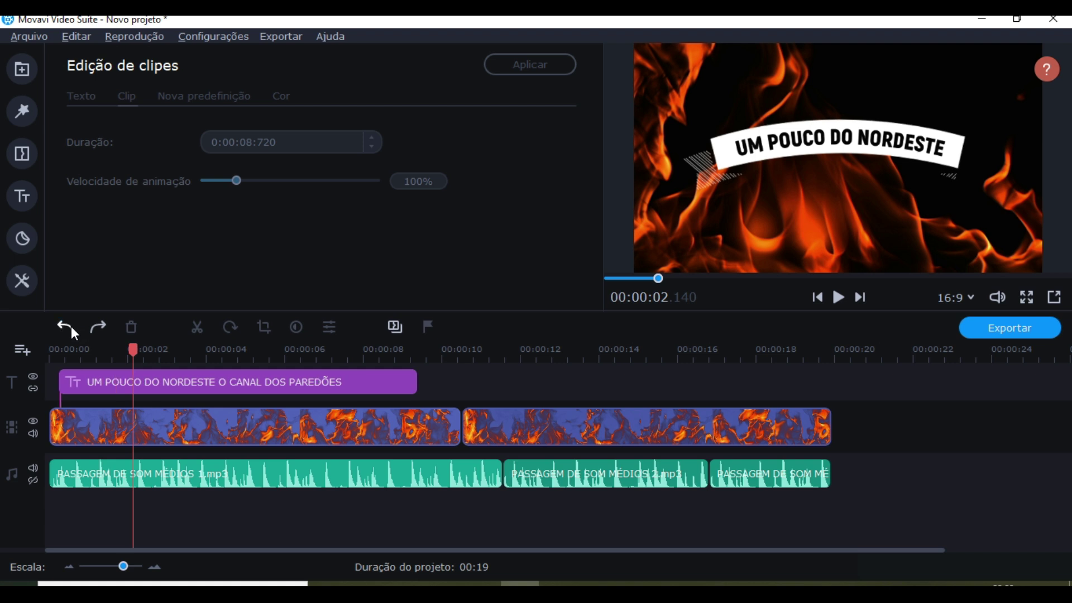
- Play the video from the beginning to review the extended title, and pause
key("space")
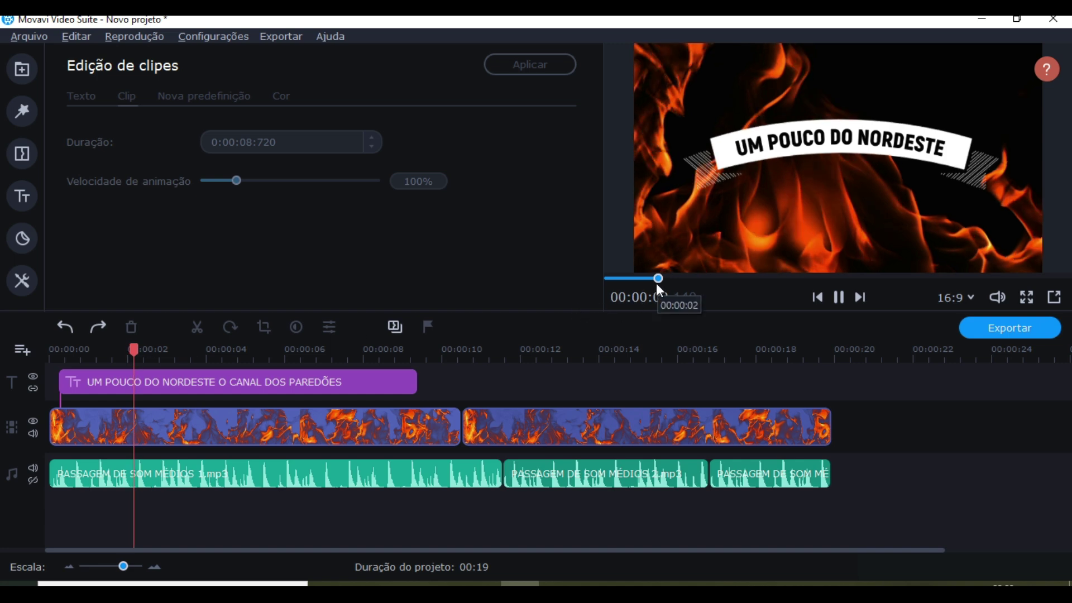
left_click_drag(658, 282, 561, 286)
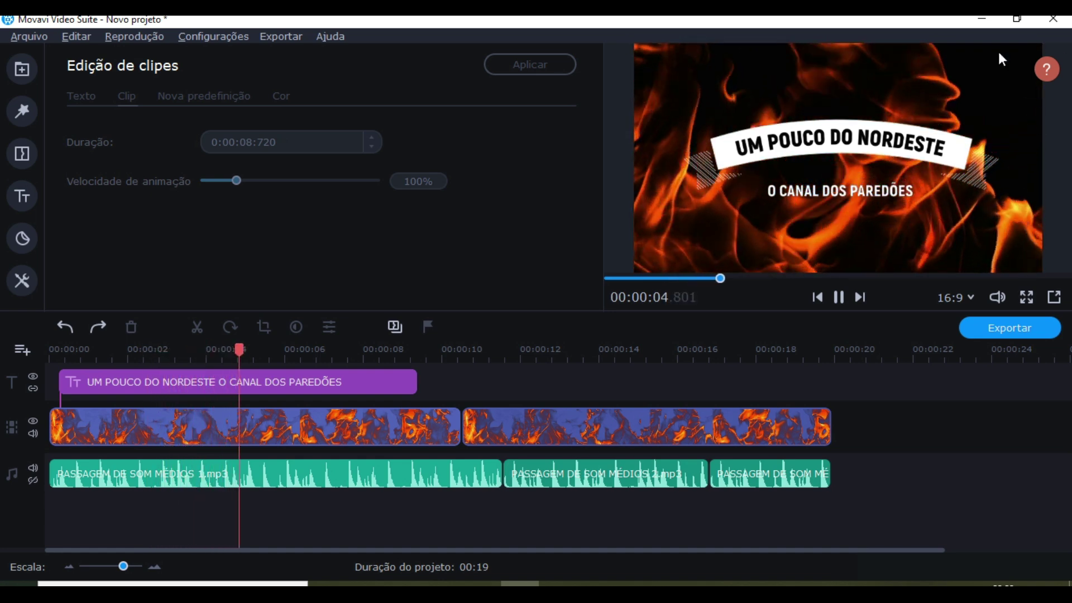
left_click(839, 296)
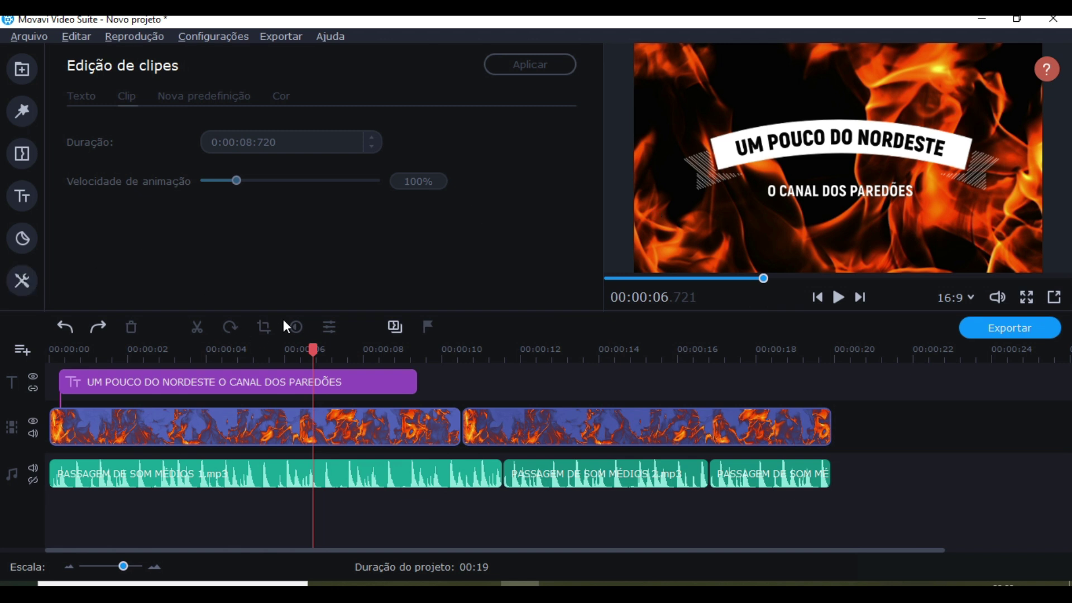
- Place the playhead near the end of the first flame clip and preview the Estúdio, Texto com linha 2 and Linha simples titles
left_click_drag(309, 348, 466, 350)
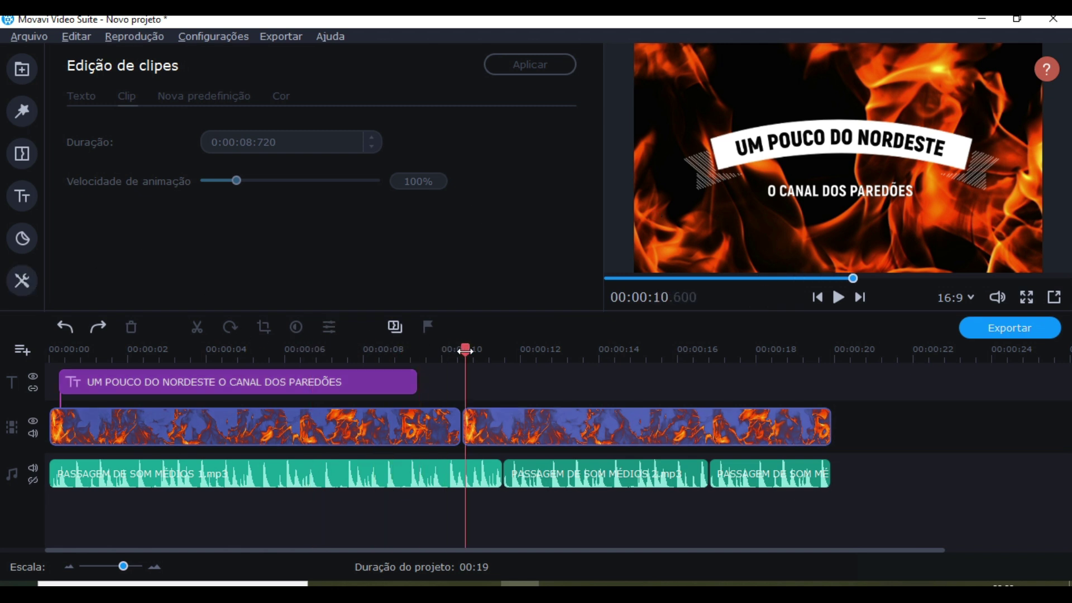
left_click_drag(465, 349, 457, 349)
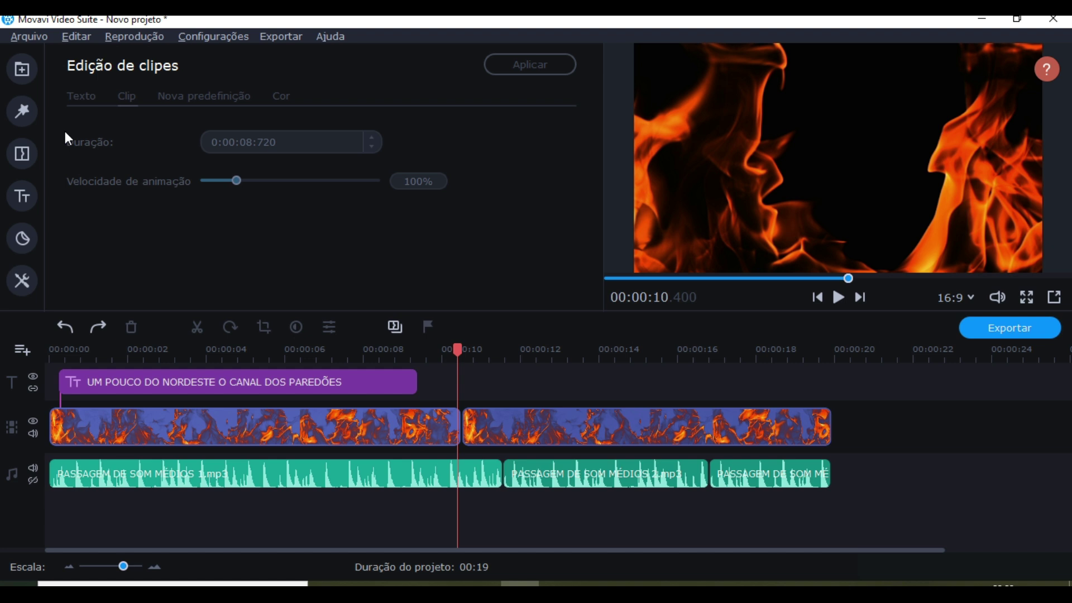
left_click(24, 197)
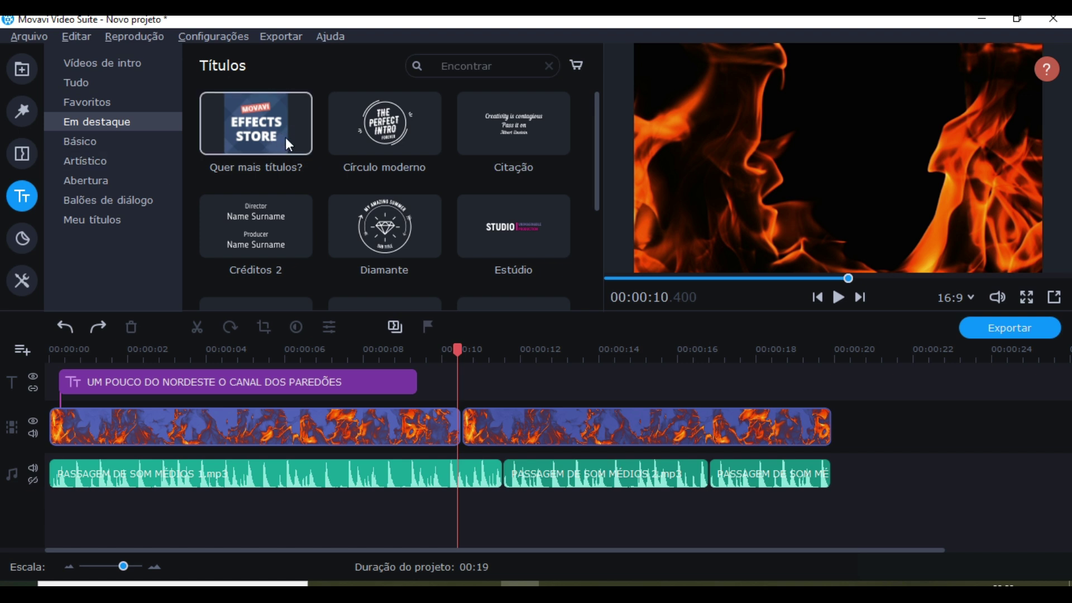
left_click(522, 218)
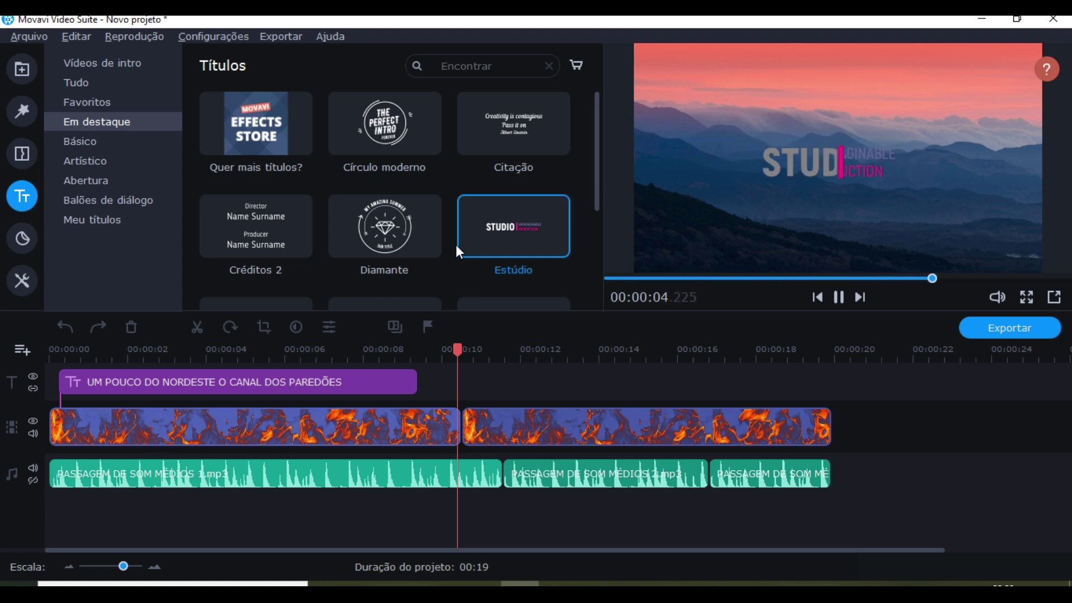
scroll(467, 240, "down", 1)
left_click(552, 276)
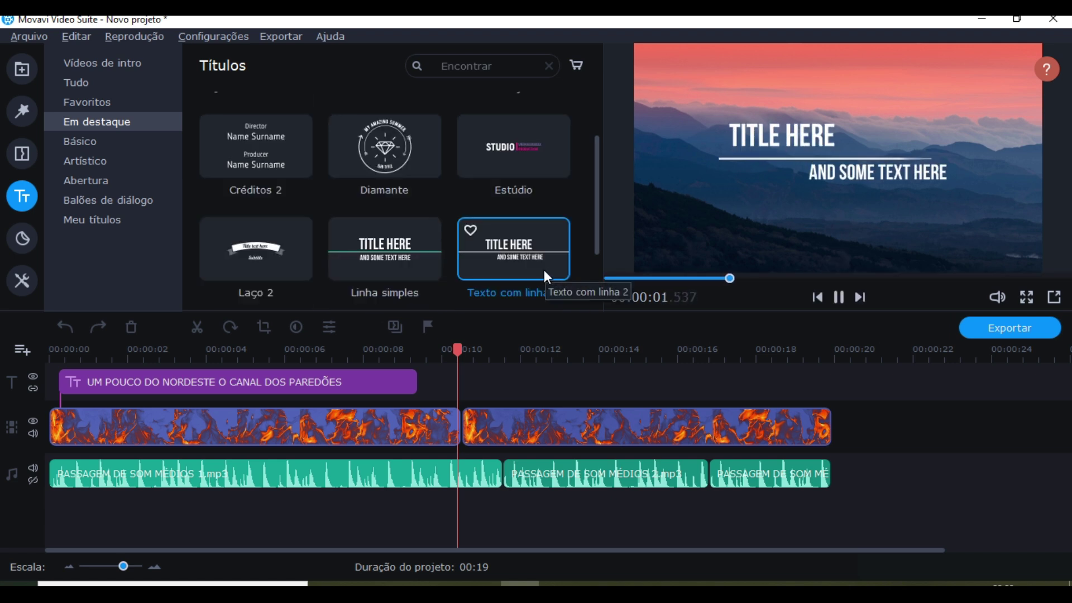
left_click(361, 261)
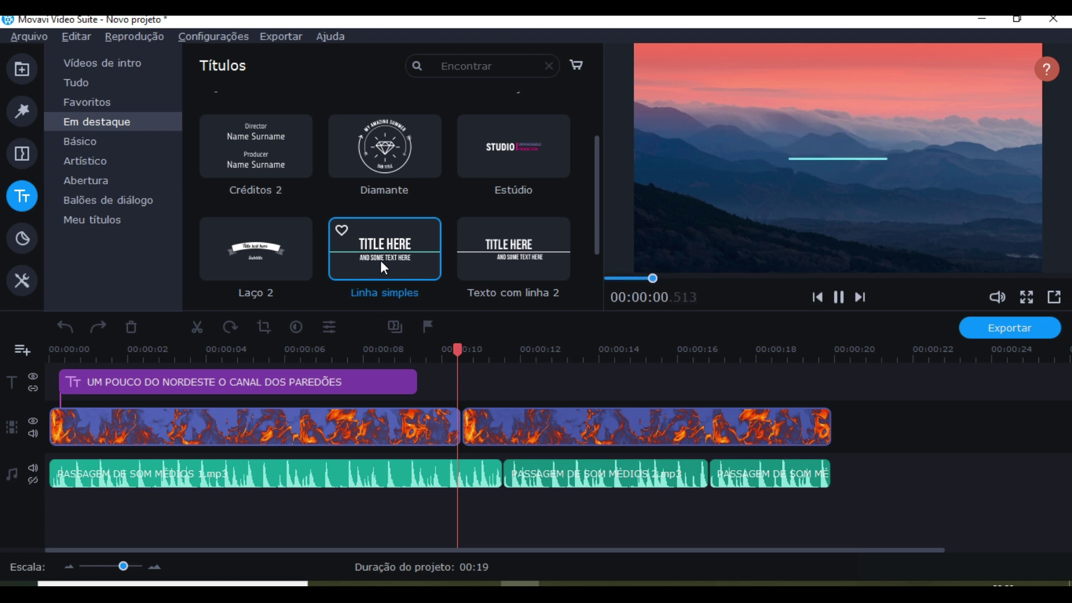
- Add the Linha simples title to the title track, starting at the beginning of the second flame clip
left_click(429, 428)
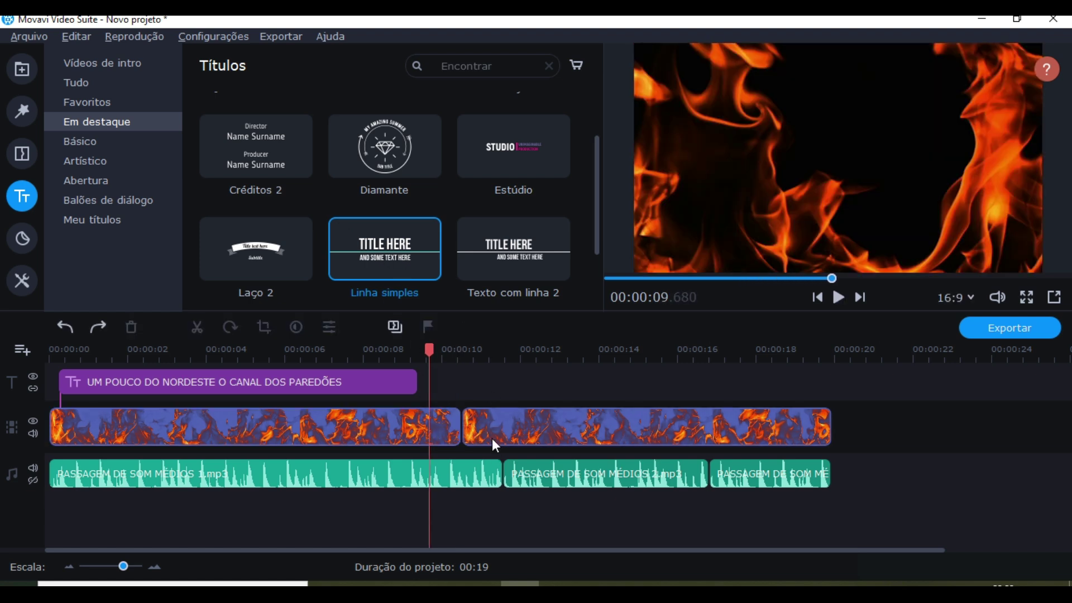
left_click(491, 438)
left_click(385, 255)
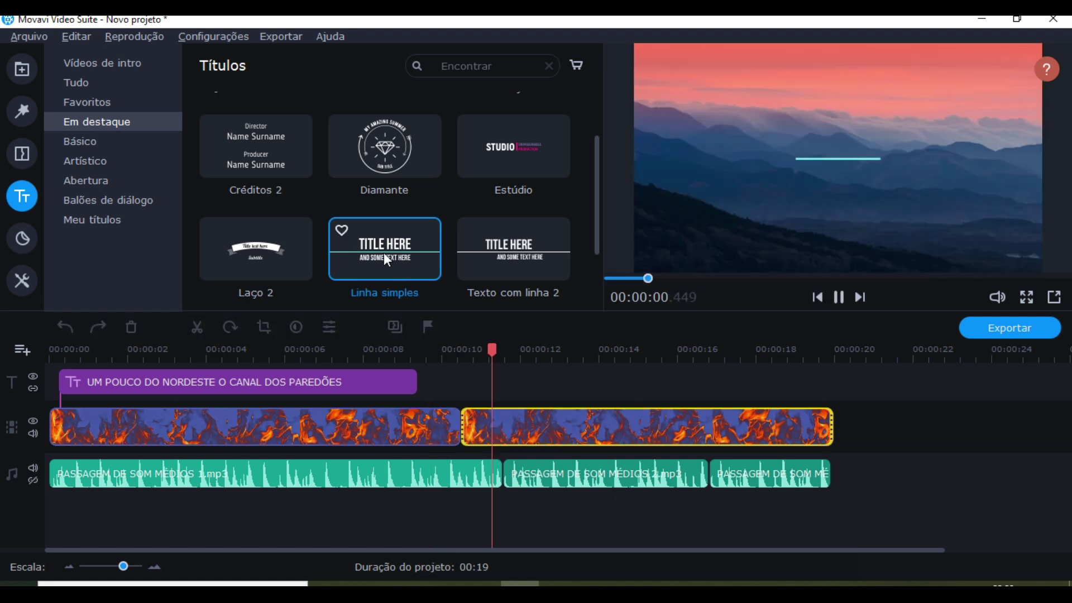
left_click_drag(386, 256, 480, 415)
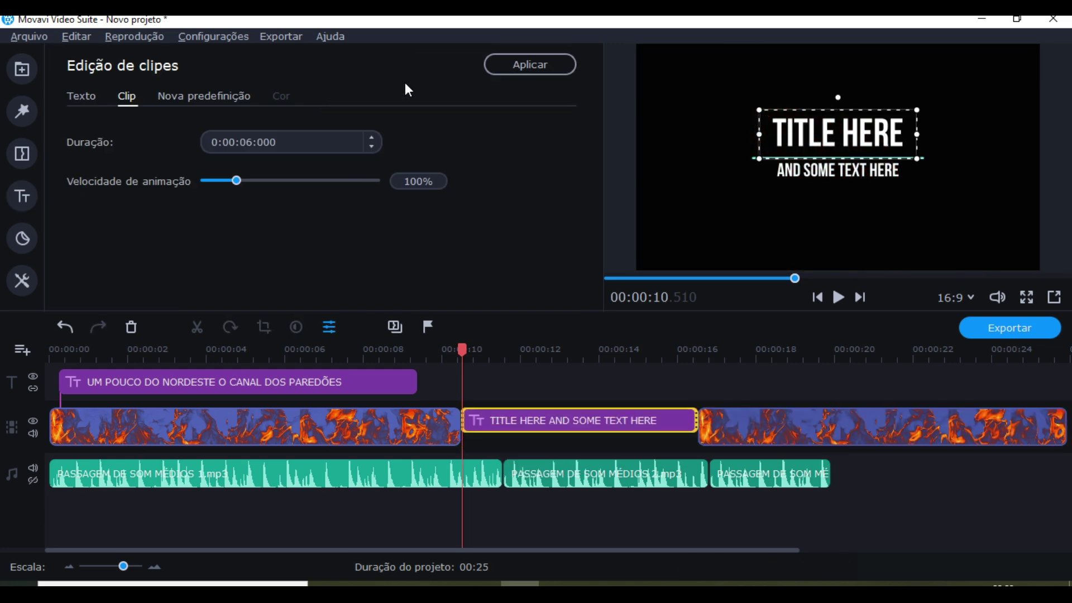
left_click(629, 417)
left_click_drag(629, 417, 635, 379)
- Replace the TITLE HERE line of the second title clip with INSCEVA-SE
double_click(635, 379)
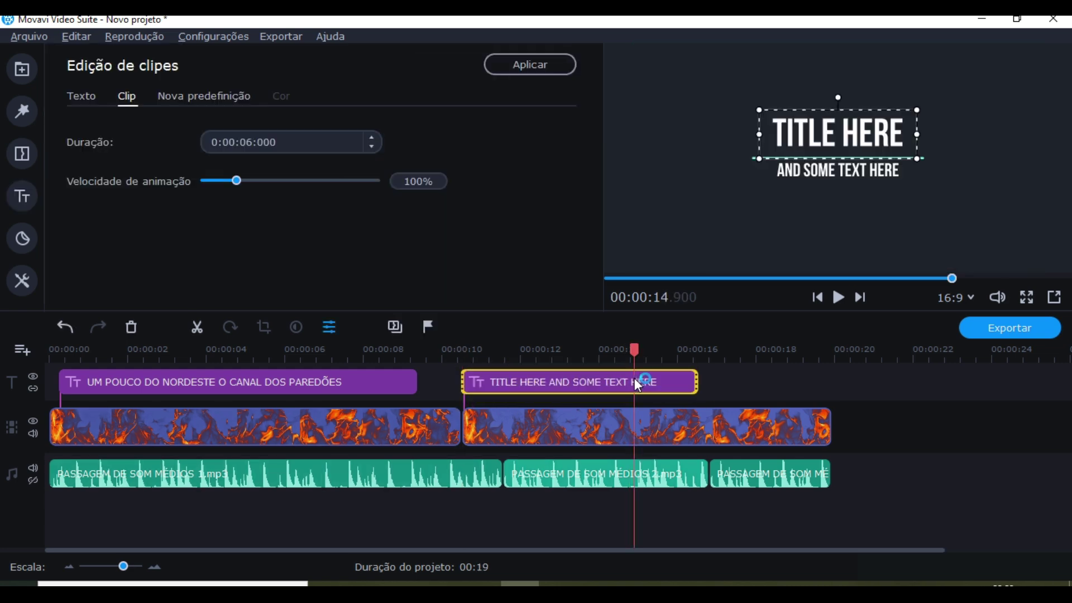
left_click(790, 387)
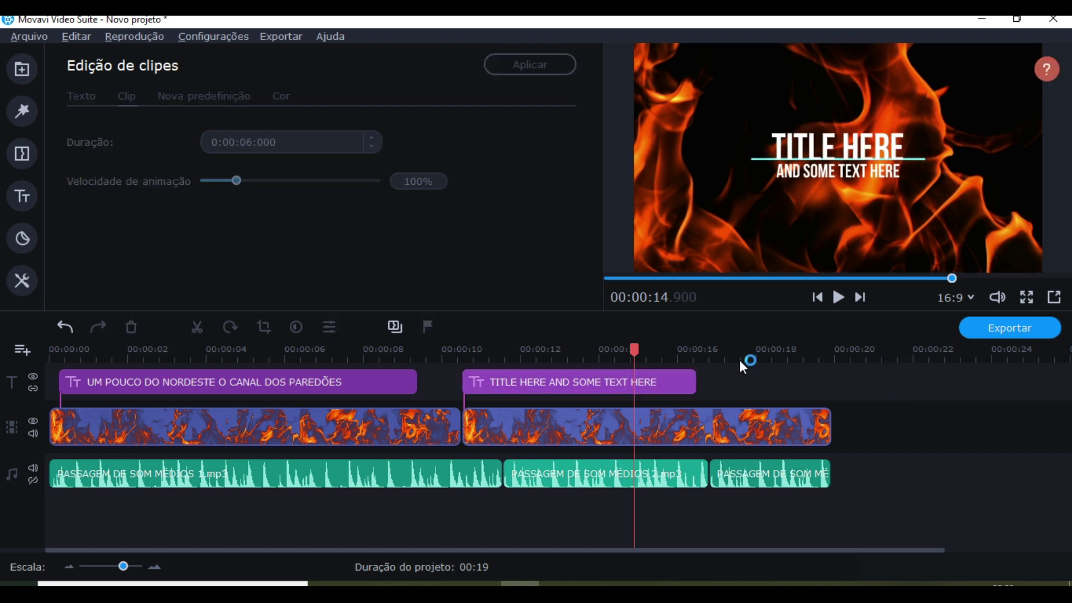
left_click(528, 383)
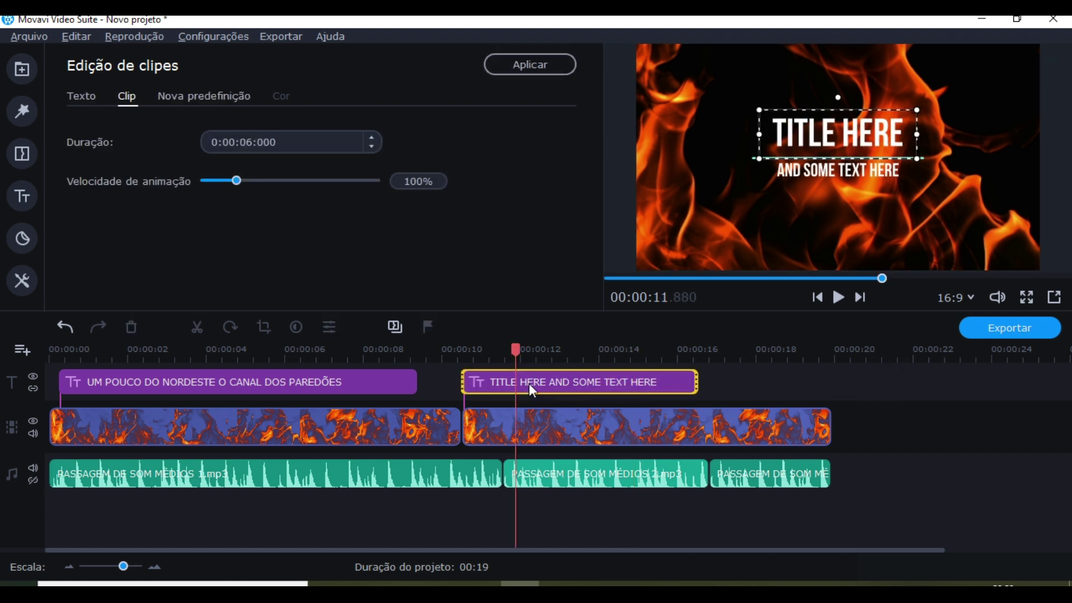
double_click(844, 137)
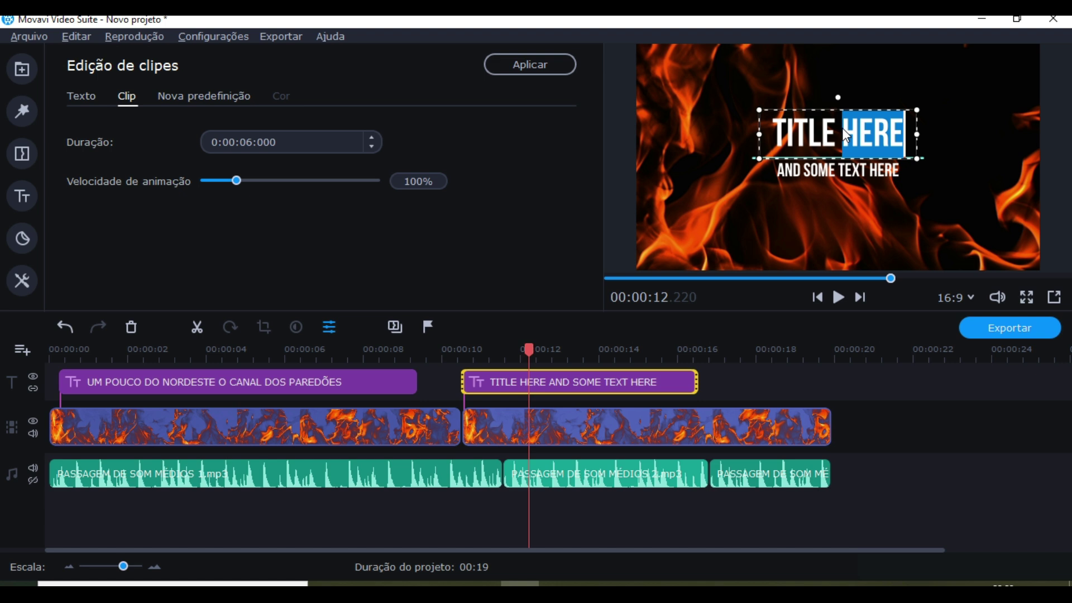
key("ctrl+a")
key("BackSpace")
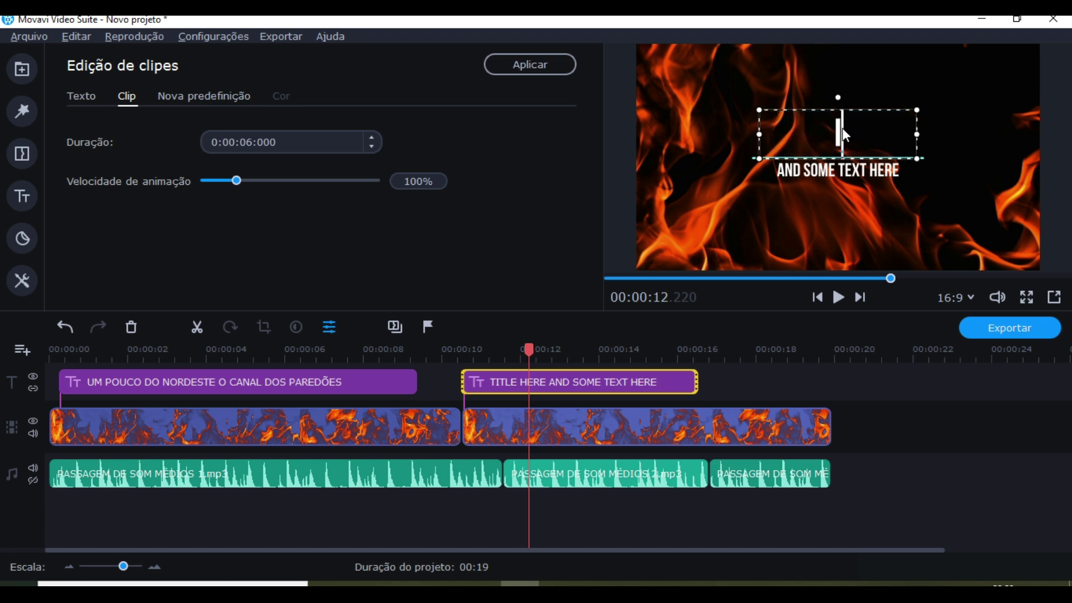
type("INSCE")
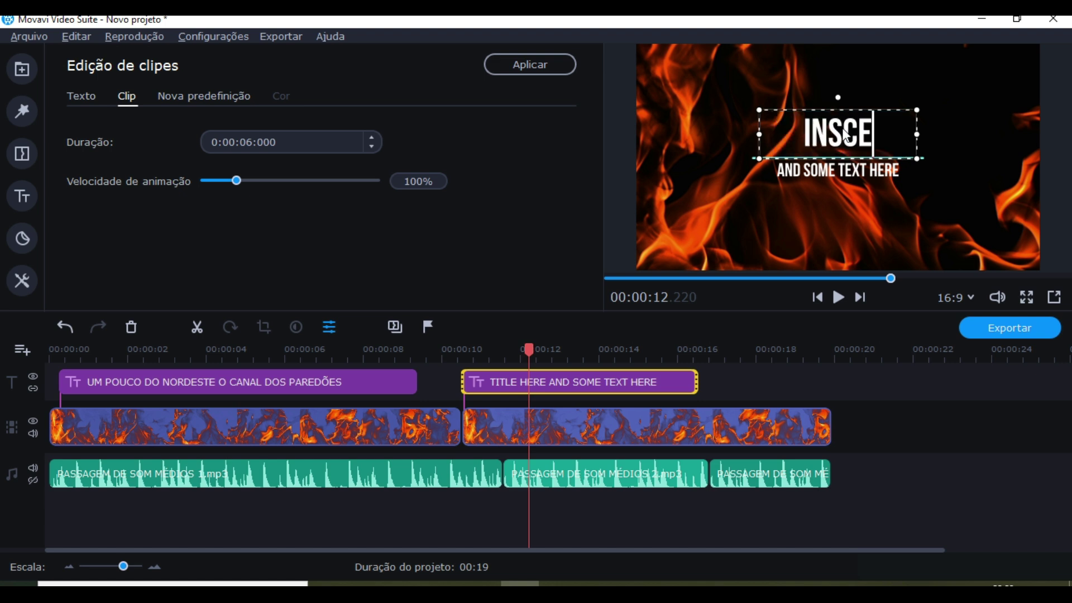
type("VA-SE")
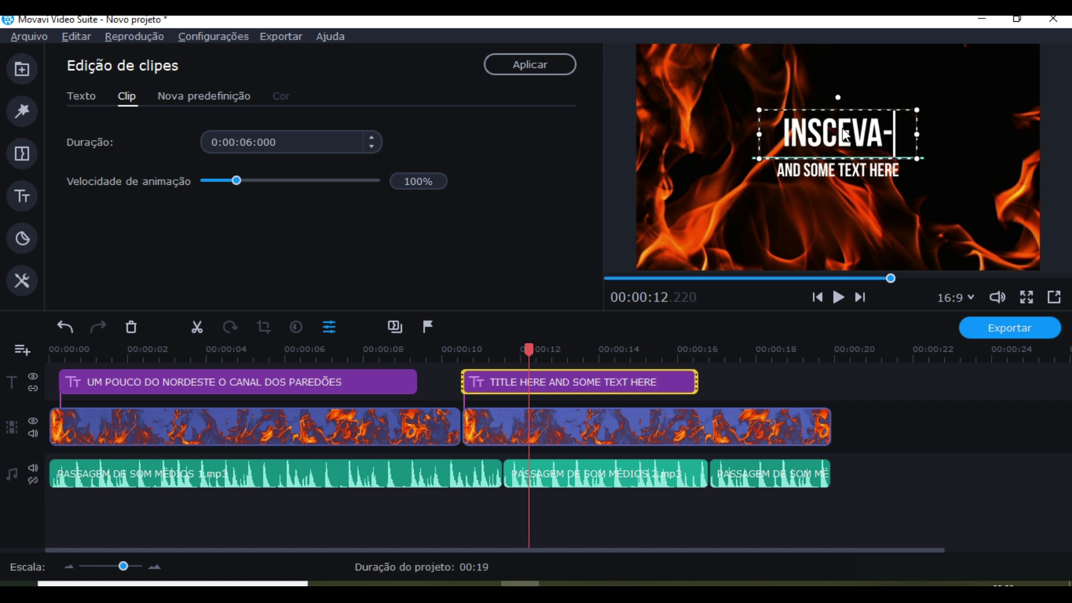
left_click(879, 174)
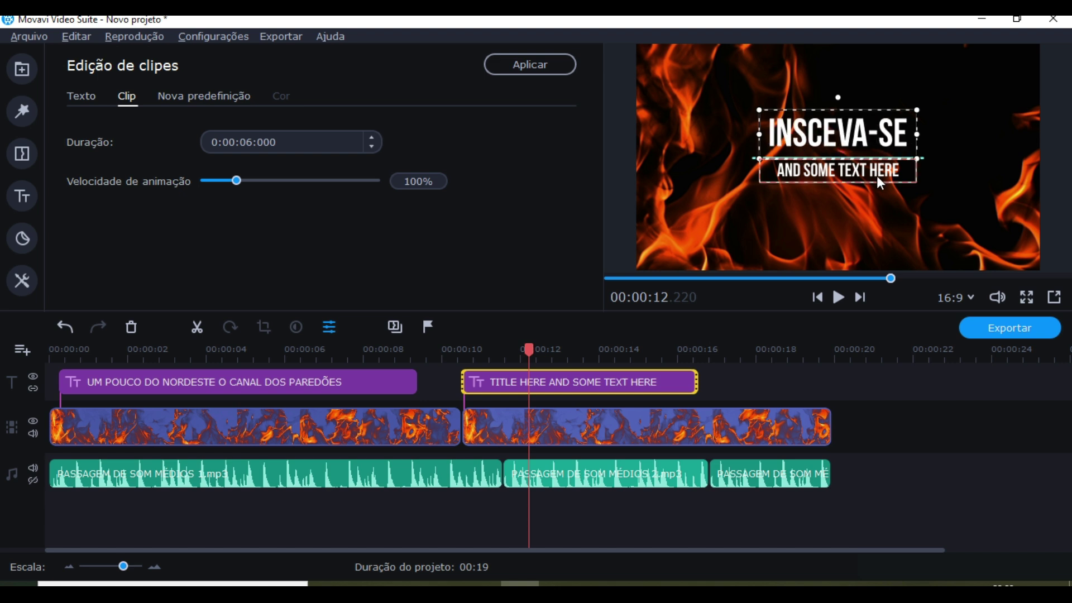
double_click(878, 177)
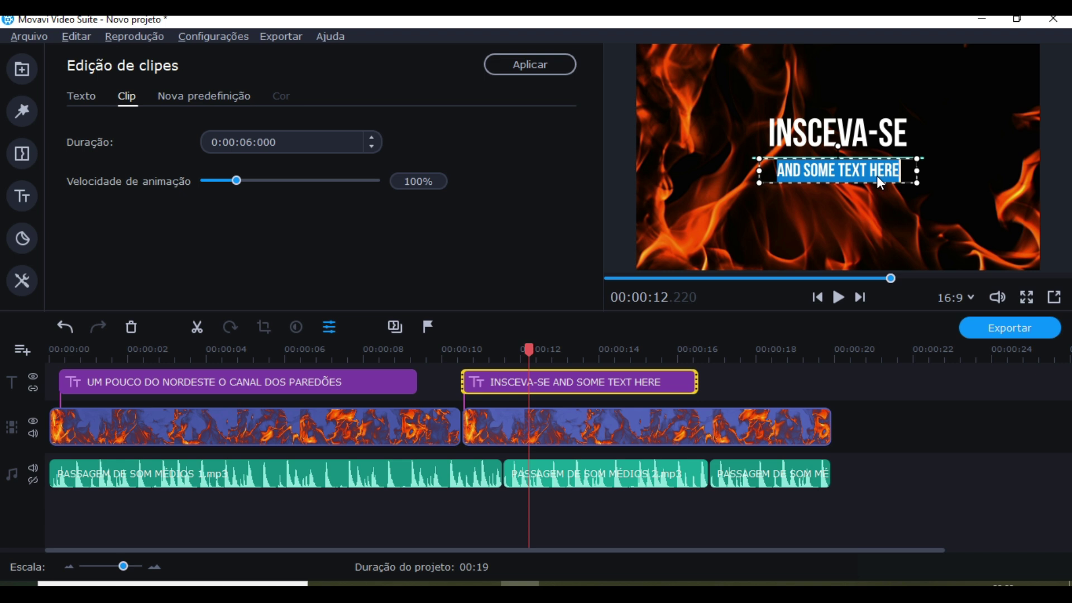
- Set INSCEVA in the heading to the Akrobat Black font and widen the heading's text frame on both sides
left_click(822, 135)
double_click(822, 136)
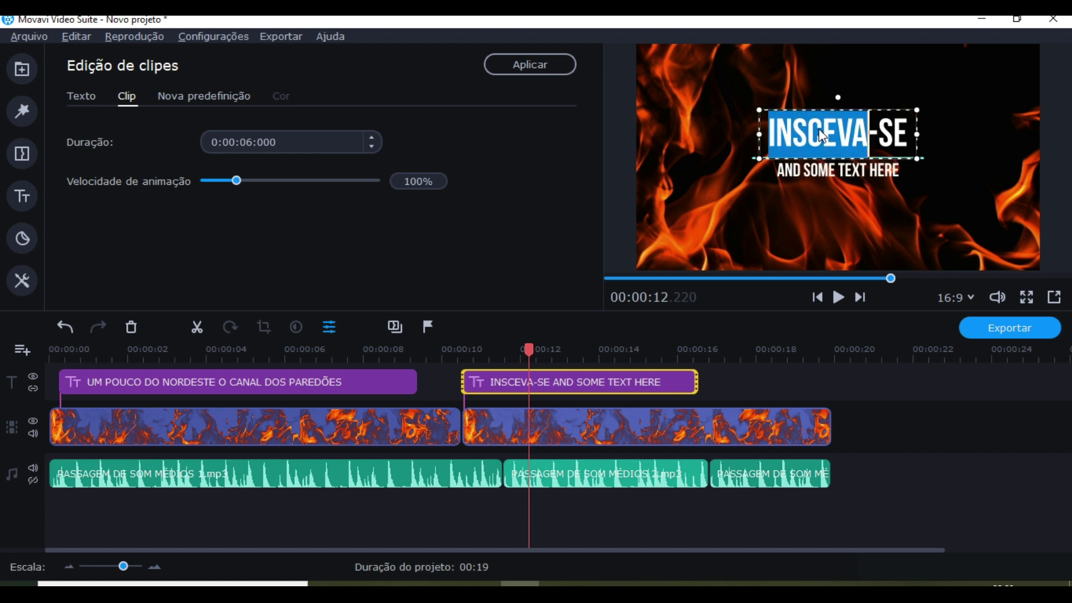
left_click(88, 101)
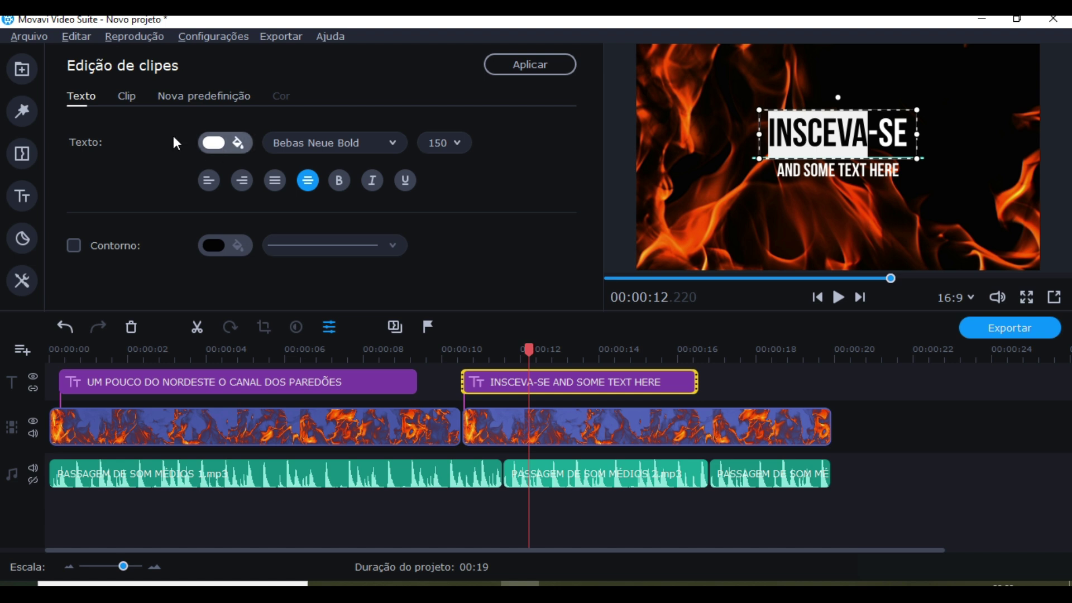
left_click(322, 145)
left_click(329, 170)
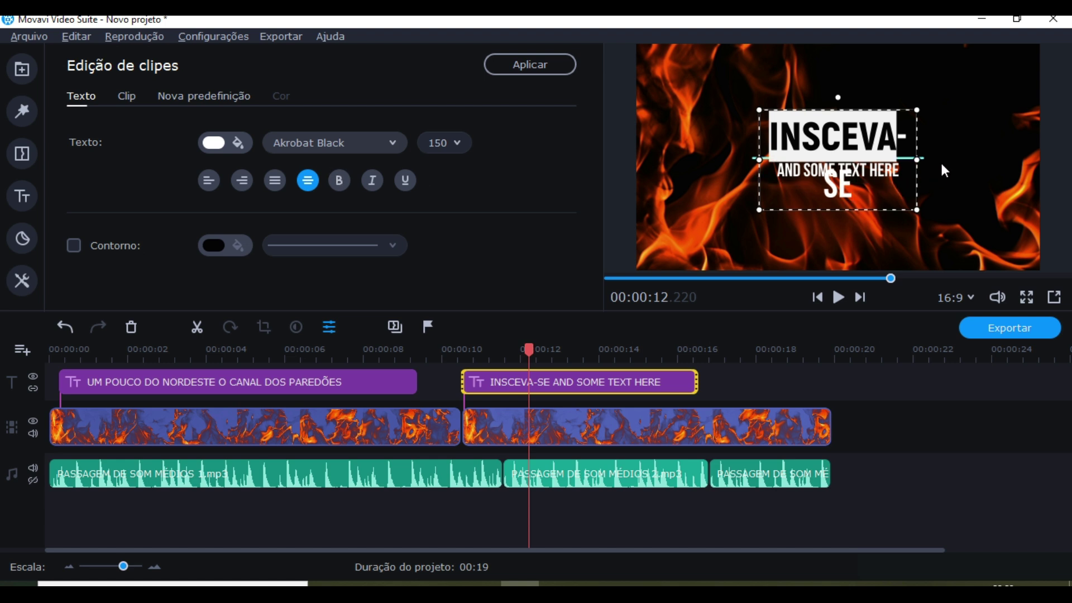
left_click_drag(917, 160, 980, 164)
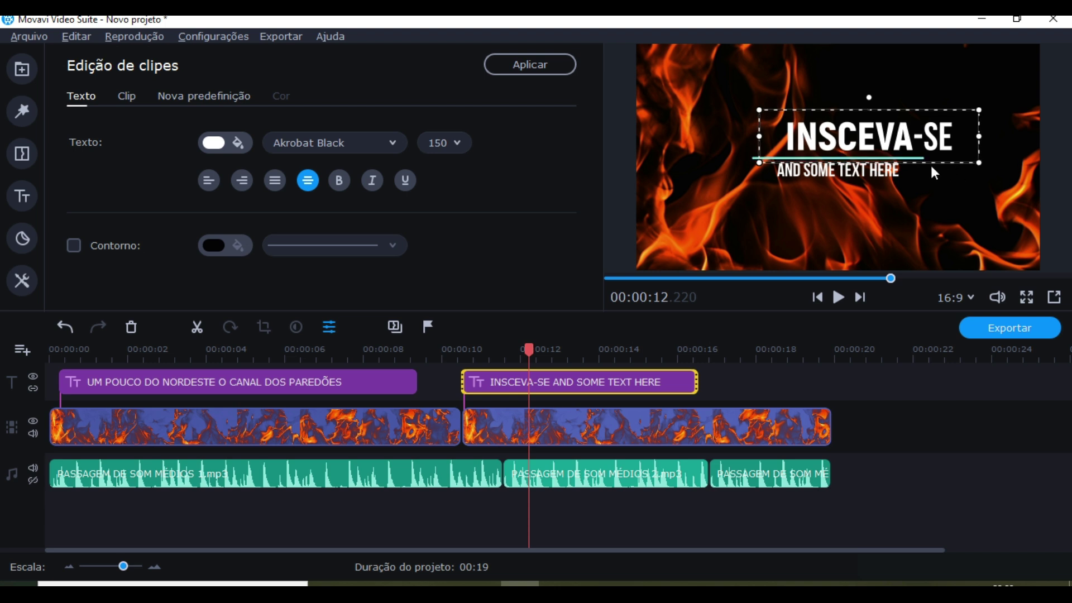
left_click_drag(762, 144, 737, 141)
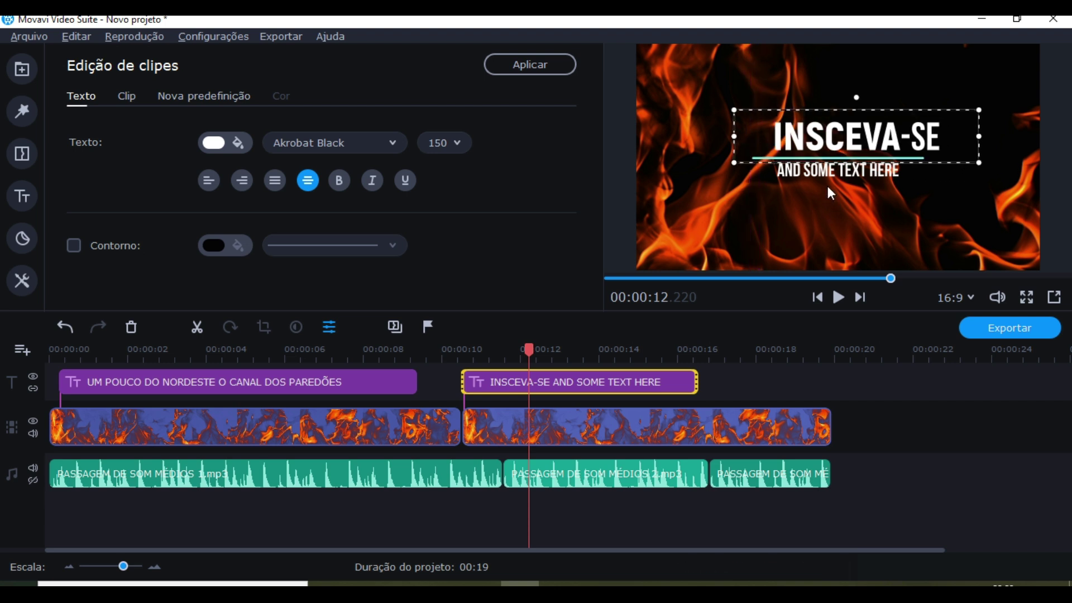
- Try an outline with different line thicknesses on the INSCEVA-SE heading
left_click(77, 244)
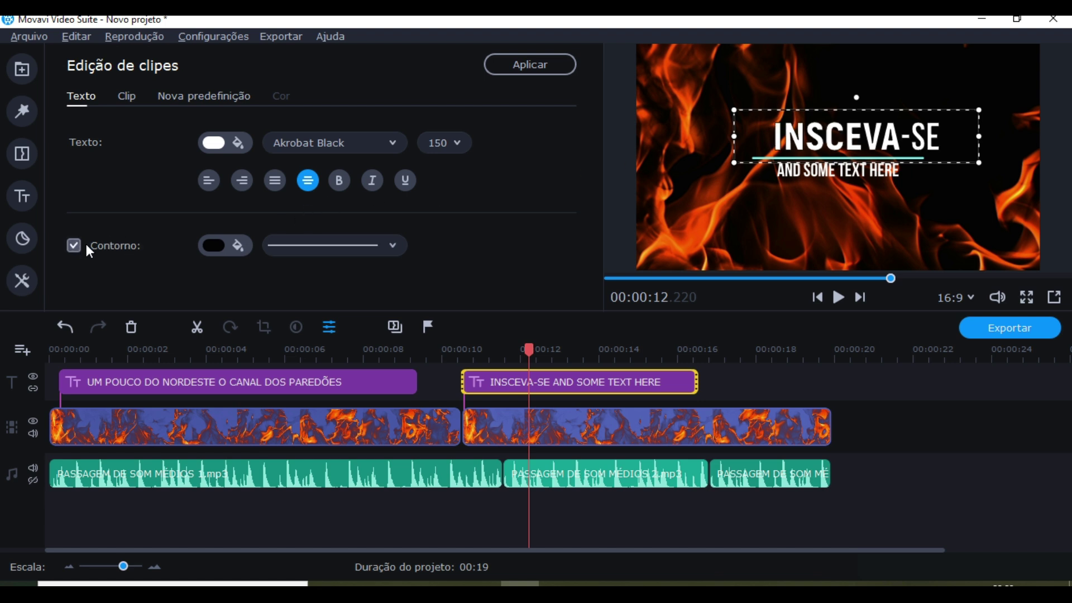
left_click(300, 246)
left_click(297, 329)
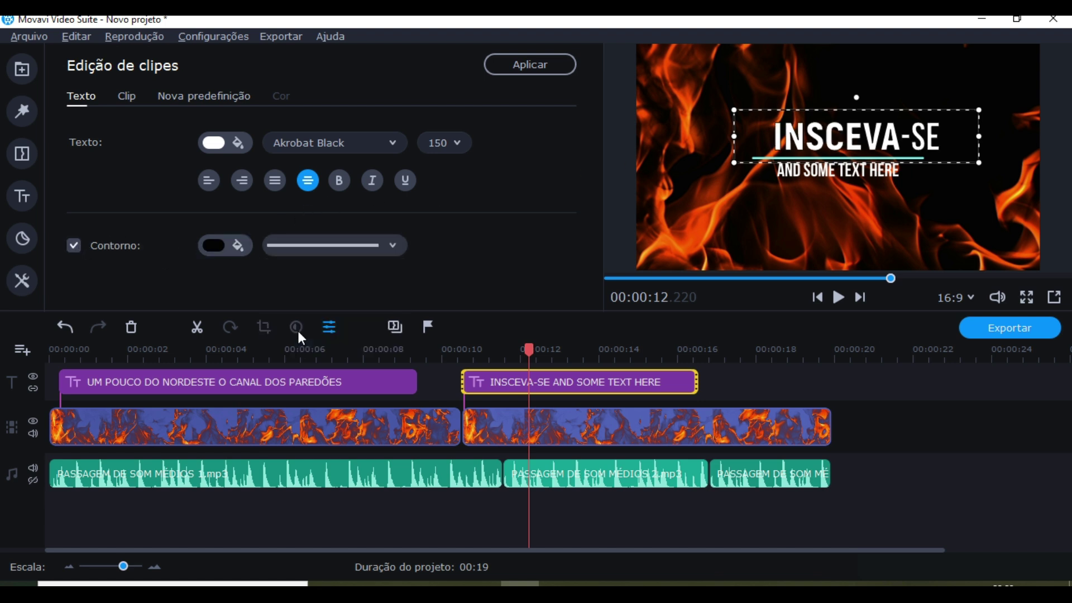
left_click(331, 244)
left_click(333, 267)
left_click(355, 146)
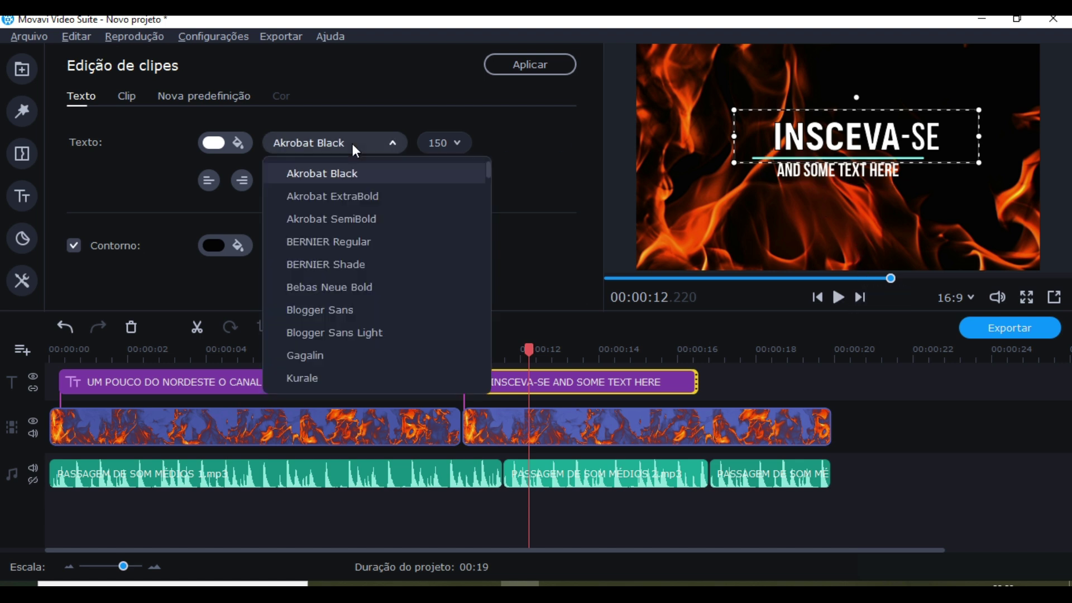
- Undo the outline, the frame widening and the Akrobat Black font change on the INSCEVA-SE heading
left_click(66, 327)
left_click(66, 327)
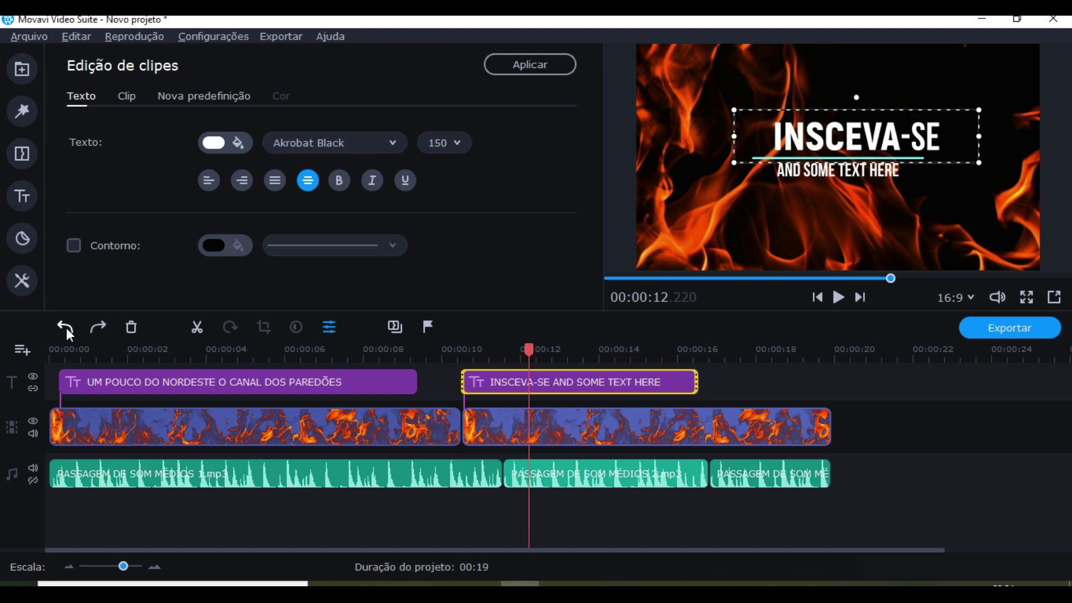
left_click(65, 327)
left_click(65, 327)
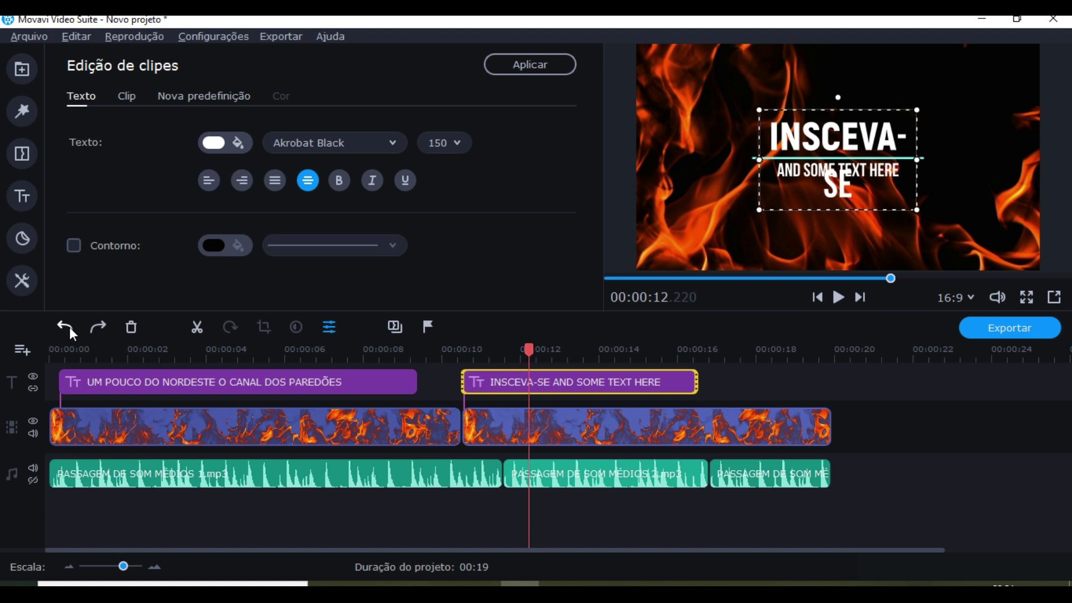
left_click(71, 328)
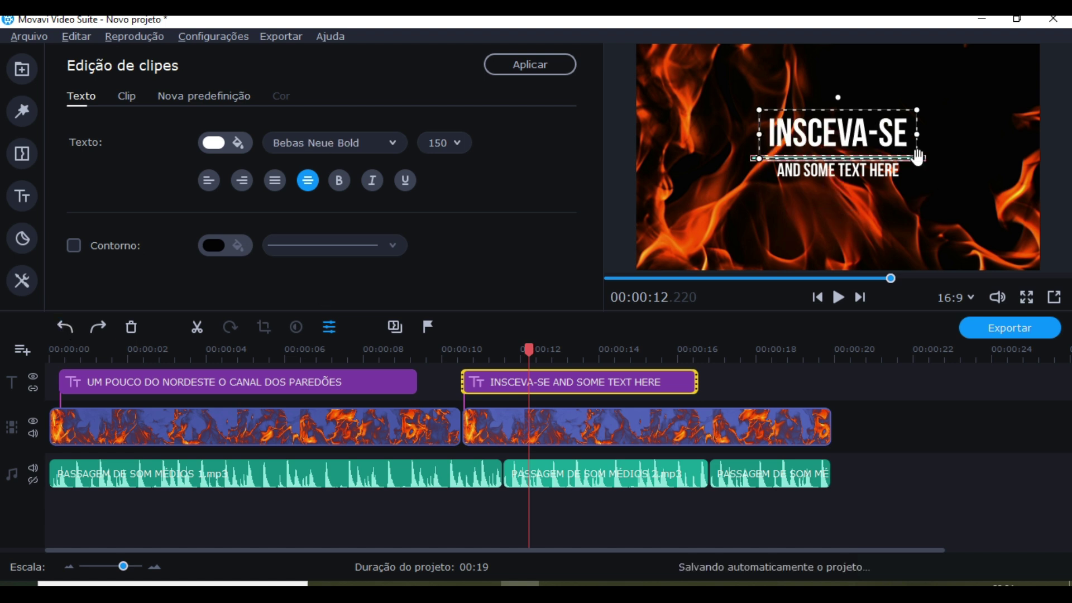
- Widen the INSCEVA-SE text frame and move the heading back to the centre above the divider line
left_click_drag(919, 137, 974, 139)
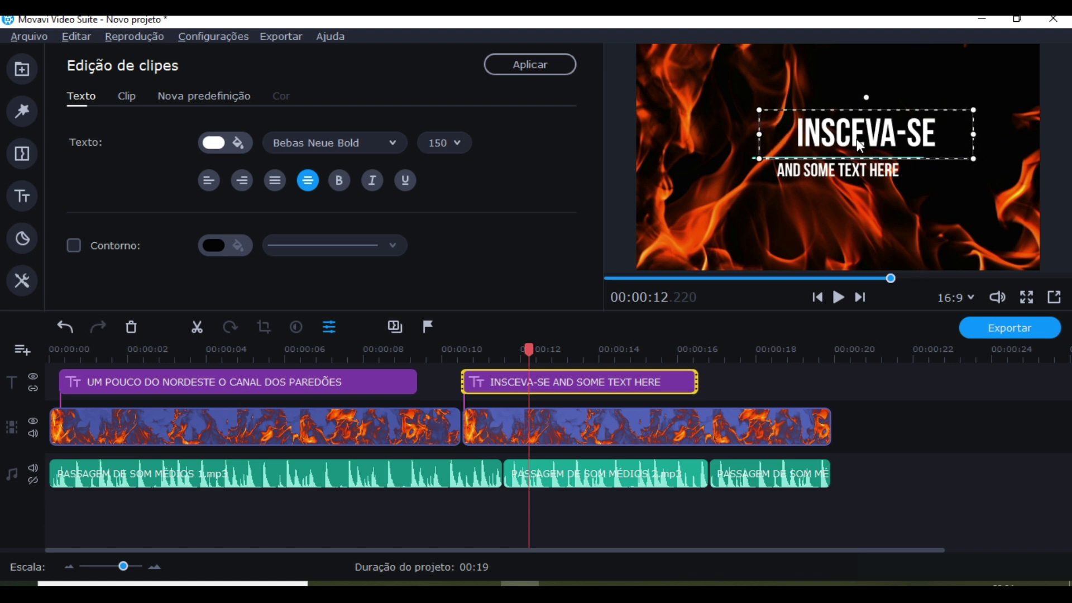
left_click_drag(857, 139, 829, 141)
- Replace the AND SOME TEXT HERE line with DEIXE SEU GOSTEI, E and COMPARTILHE on three separate lines
left_click(837, 170)
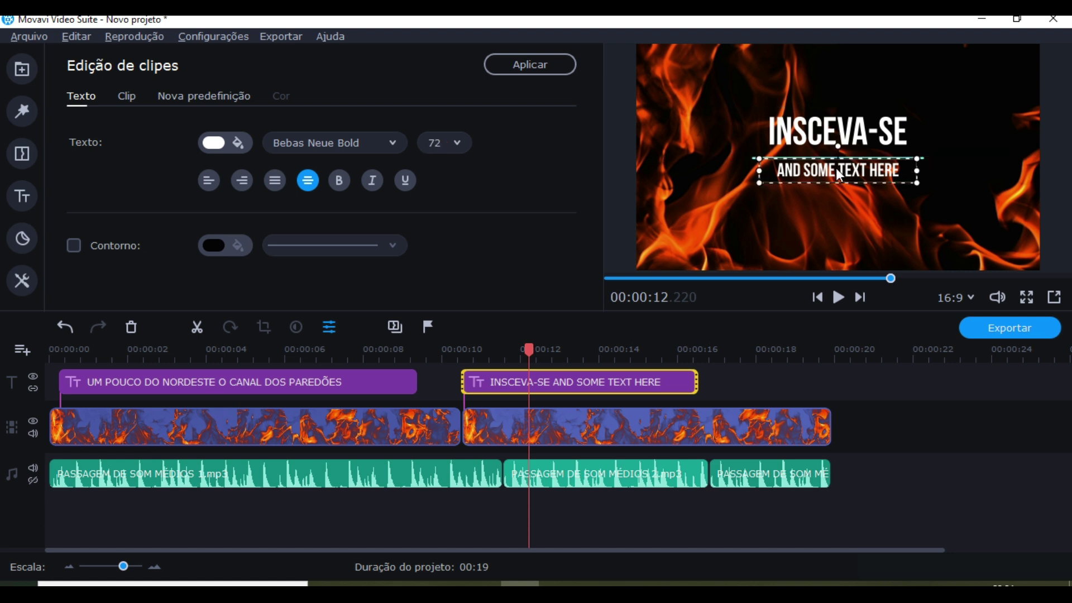
double_click(837, 170)
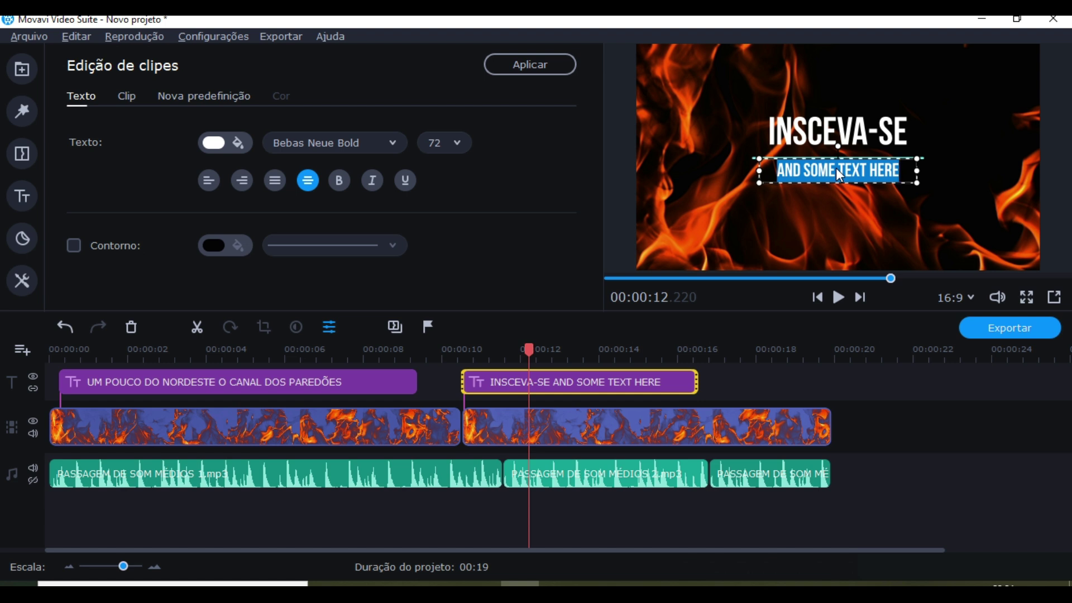
key("BackSpace")
type("DEIX")
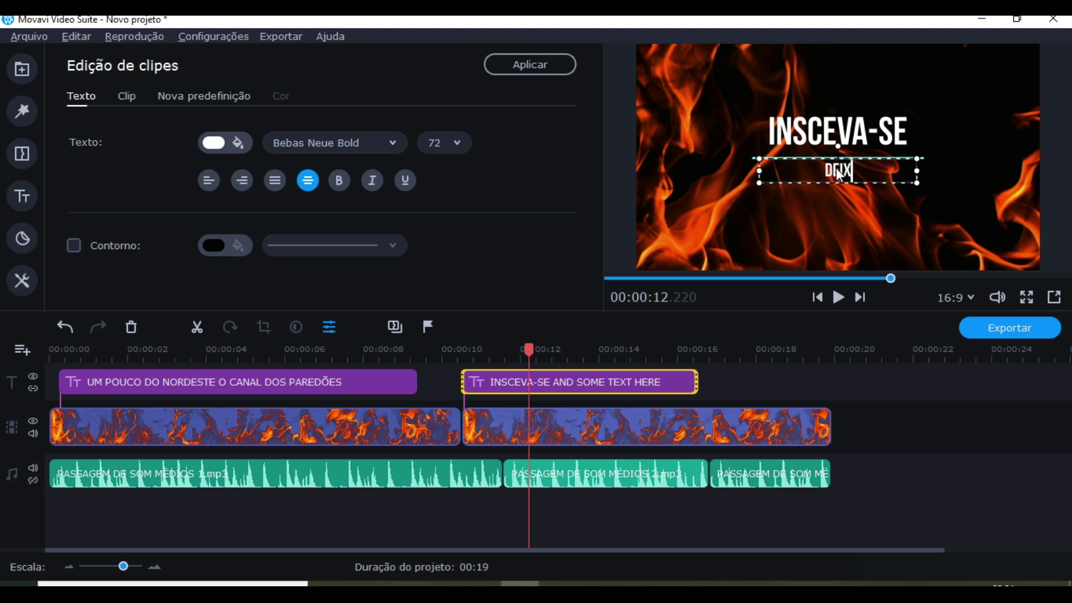
type("E SEU GOSTEI E")
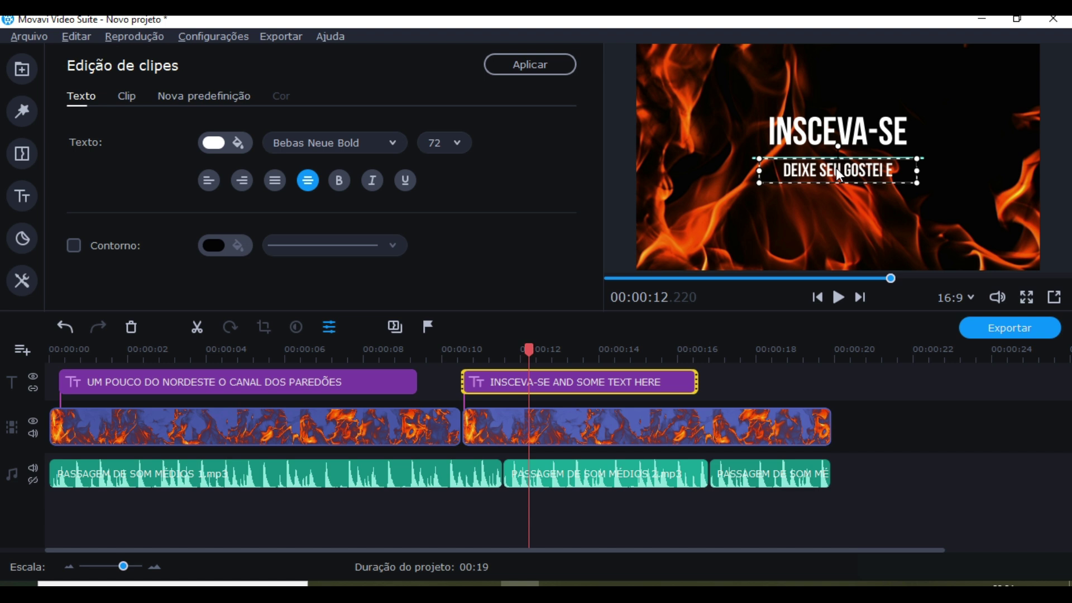
key("BackSpace")
key("BackSpace")
key("BackSpace")
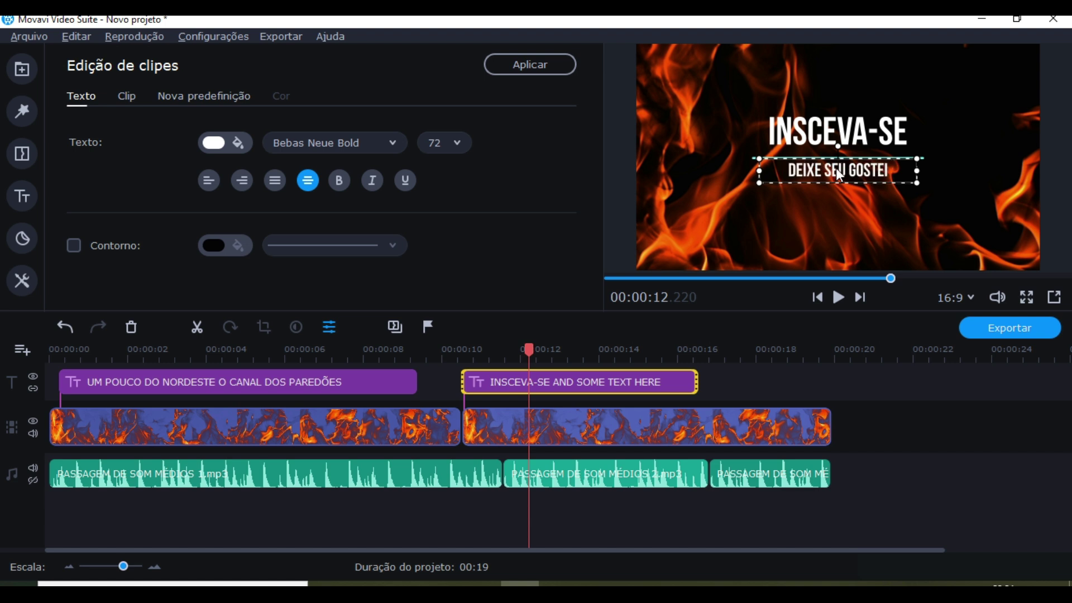
key("Return")
type("E")
key("Return")
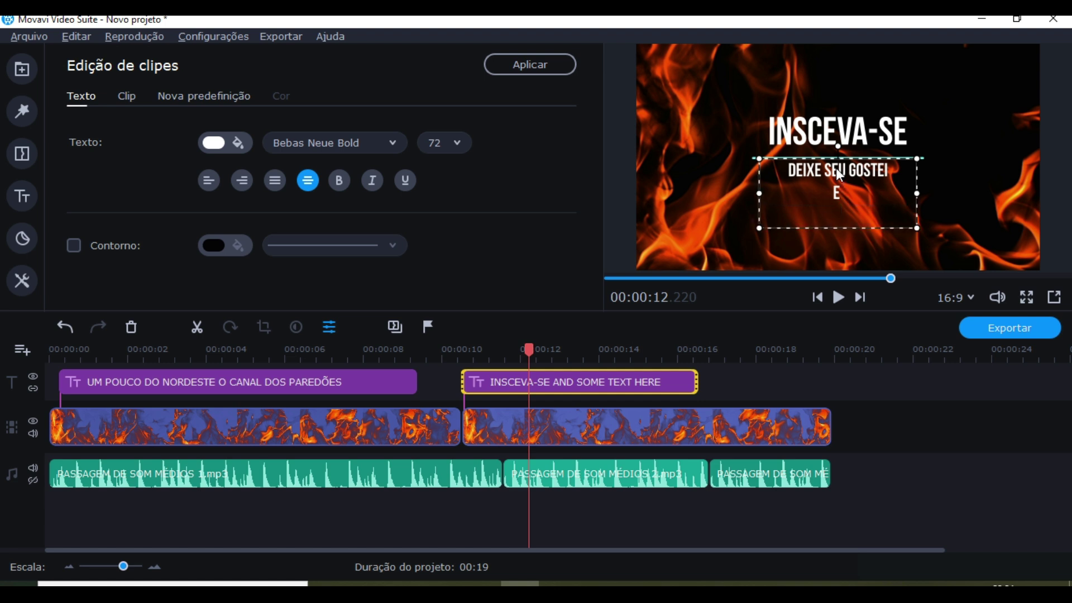
type("COMPARTILHE")
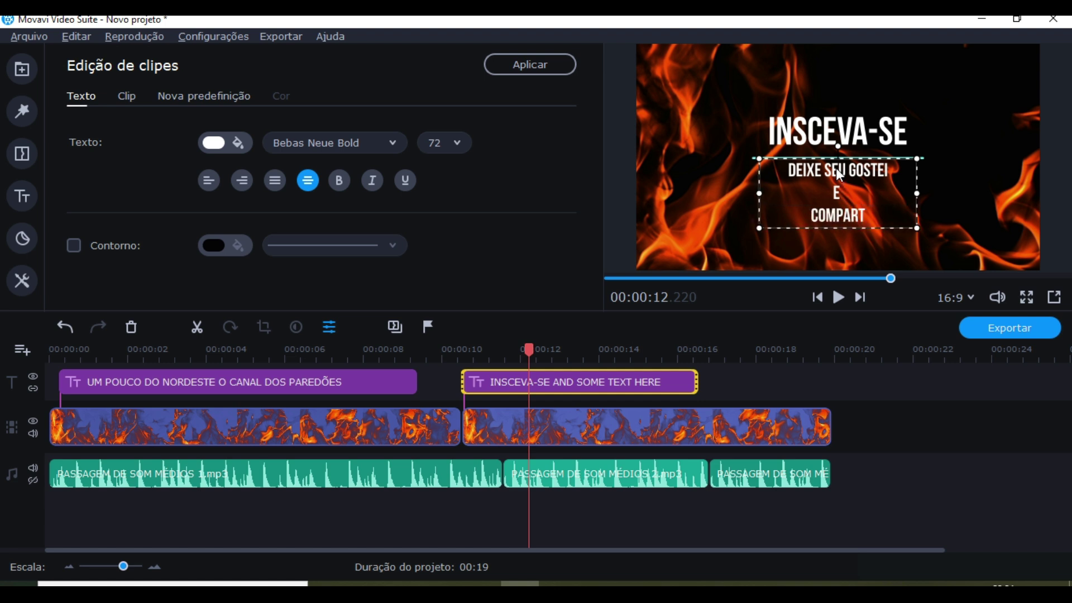
- Enable the black outline on the title's lower text and move the playhead to the end of the project
double_click(865, 193)
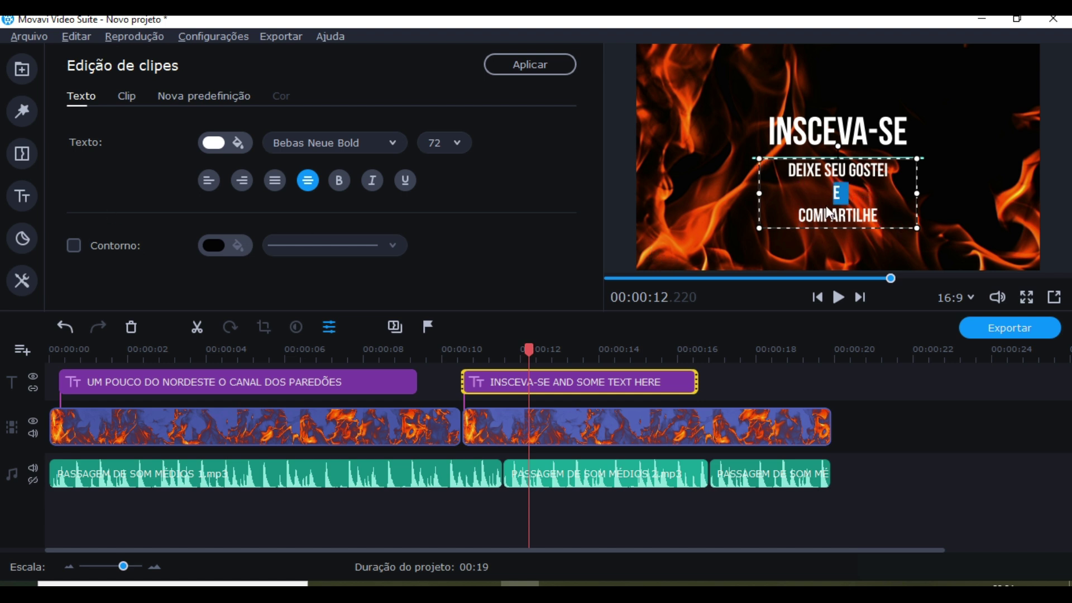
left_click(74, 245)
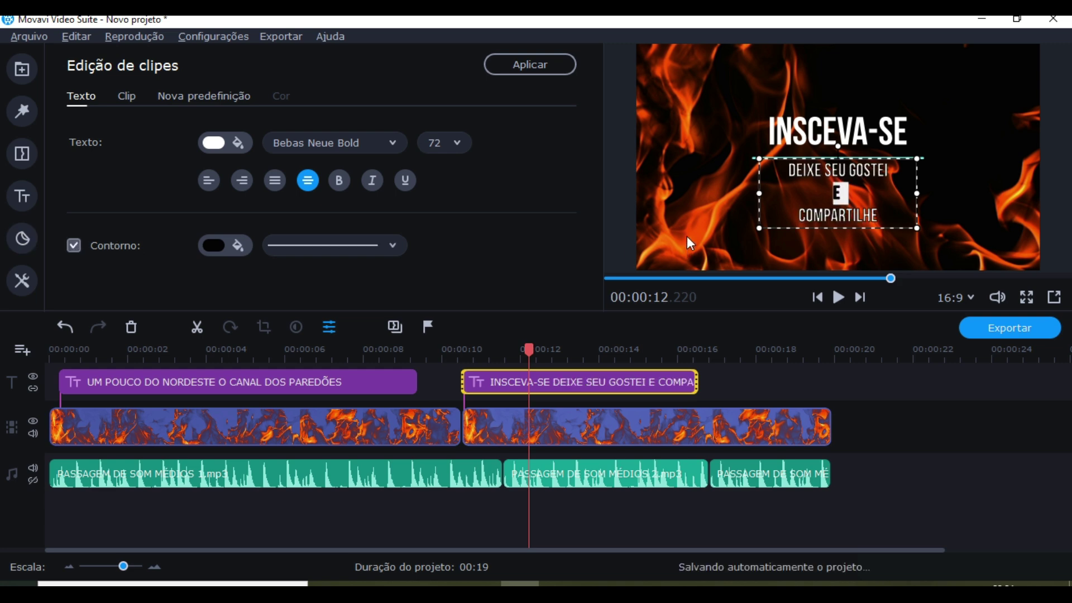
left_click(894, 349)
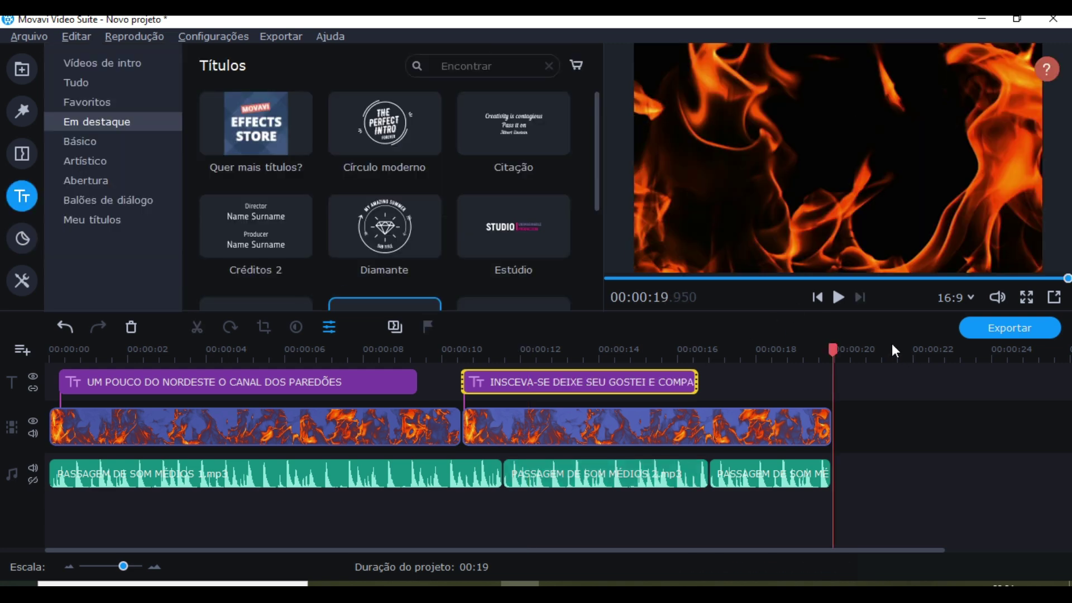
- Play back the project from several points to review both titles over the fire clips
left_click(833, 279)
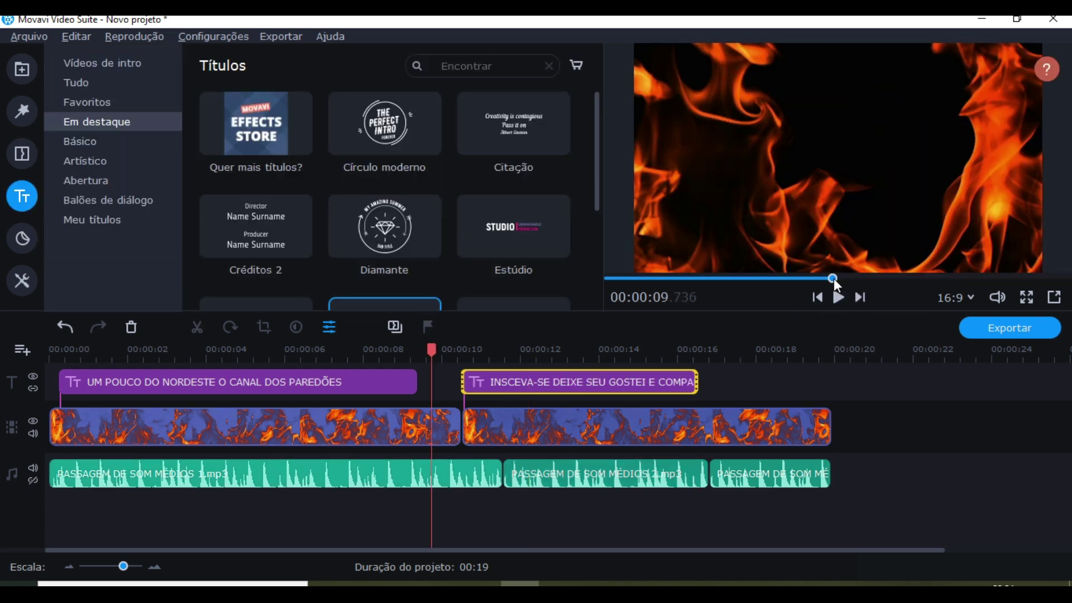
left_click(765, 279)
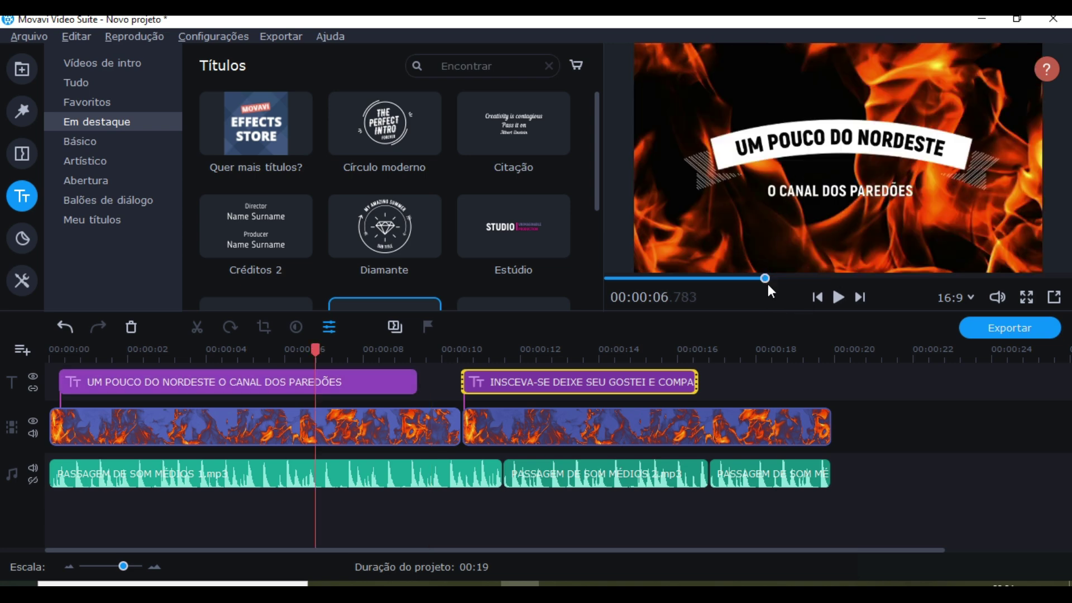
left_click_drag(766, 279, 681, 281)
key("space")
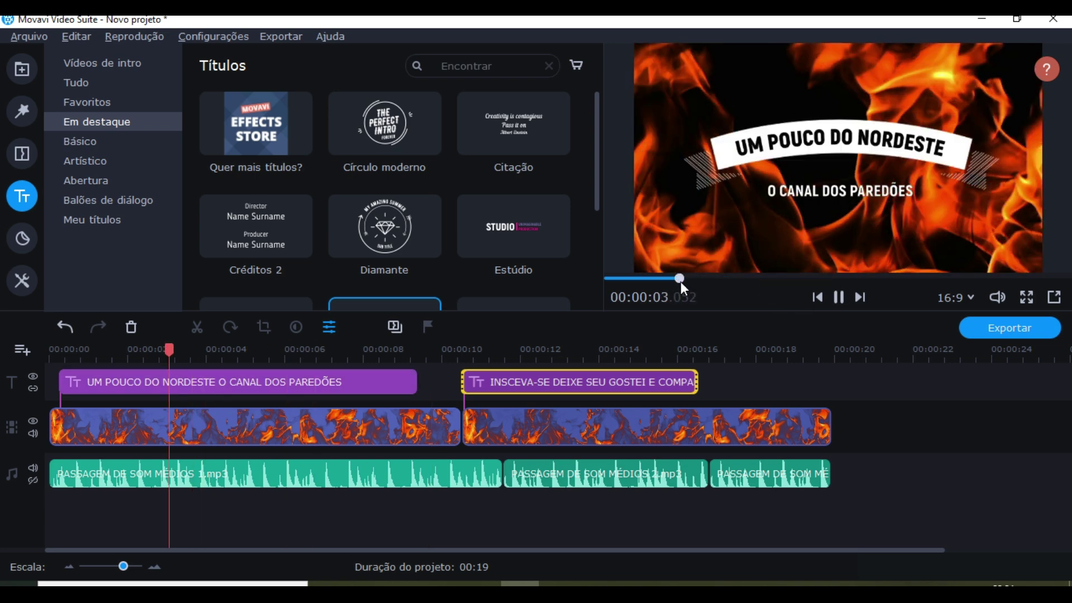
left_click(442, 374)
left_click_drag(169, 349, 430, 347)
key("space")
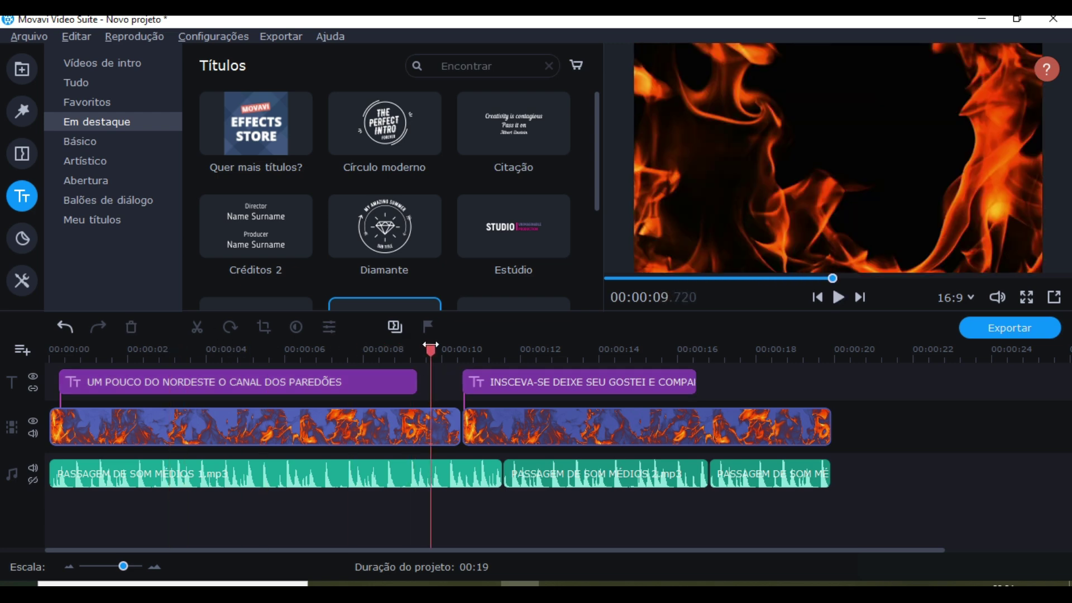
left_click(831, 300)
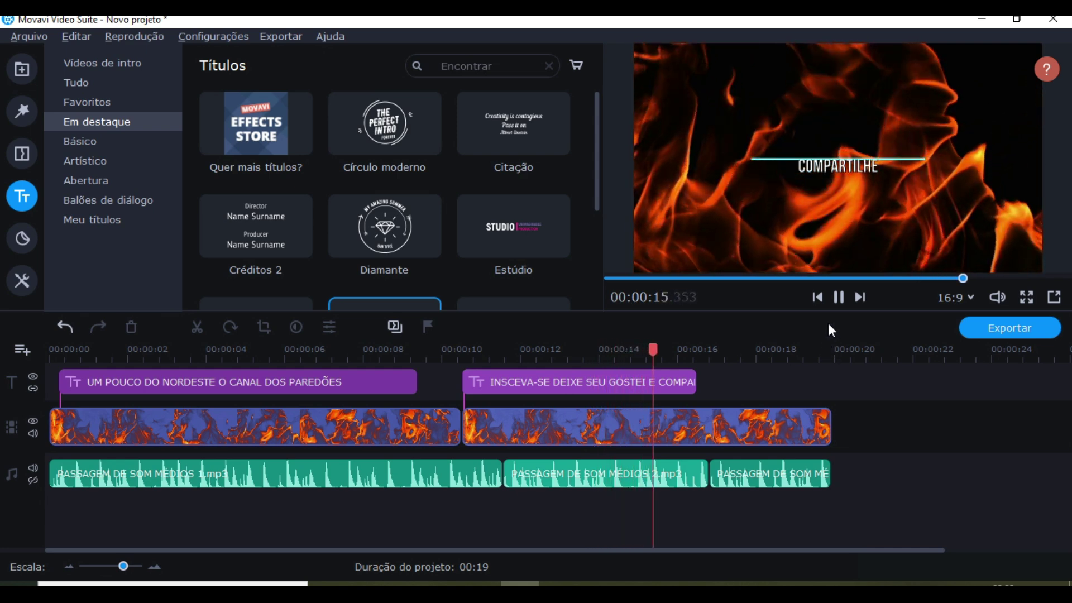
- Open the second title for editing, enlarge its lower text block and set that text's font to Akrobat Black
left_click(615, 384)
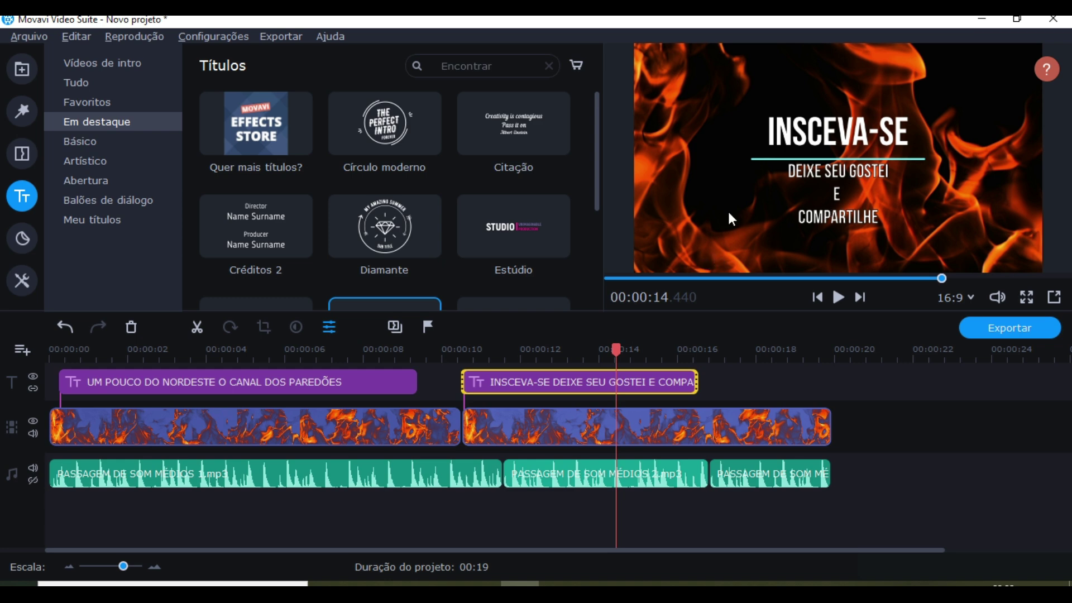
left_click(547, 365)
left_click(558, 386)
double_click(558, 387)
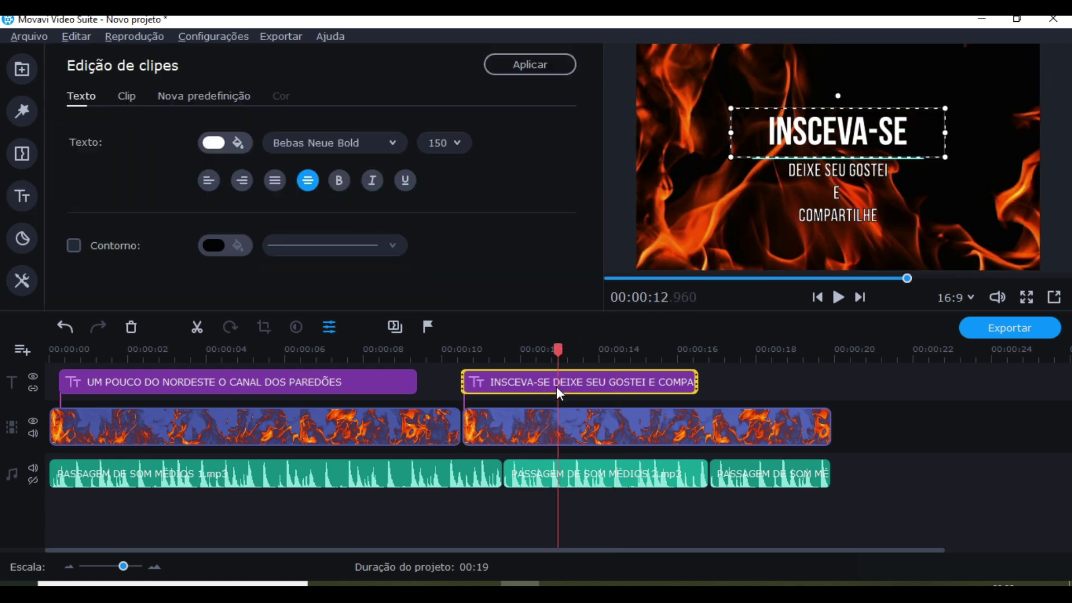
left_click(840, 180)
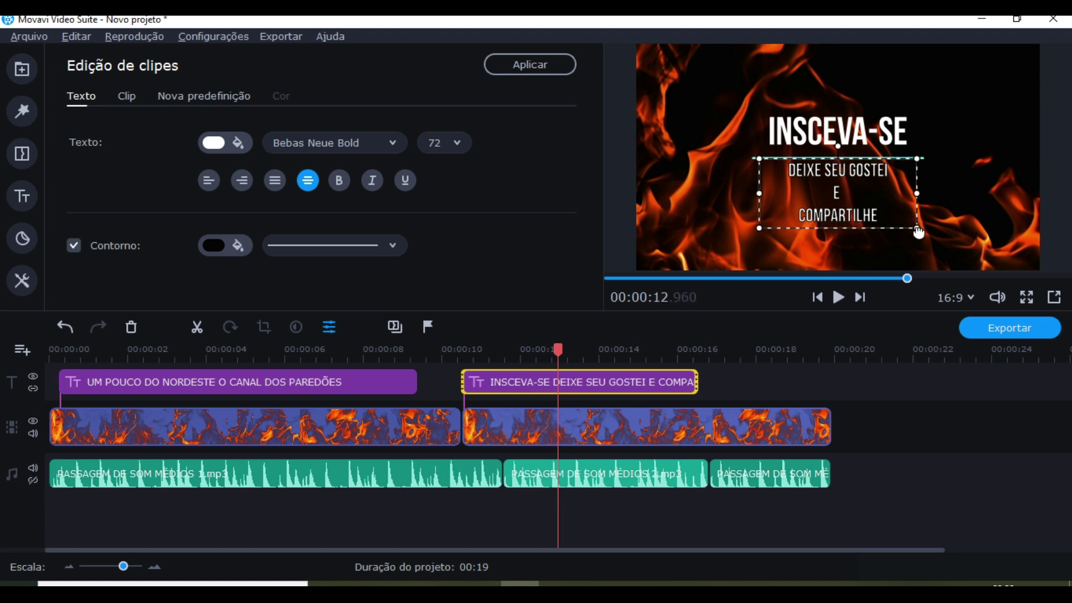
left_click_drag(912, 224, 930, 272)
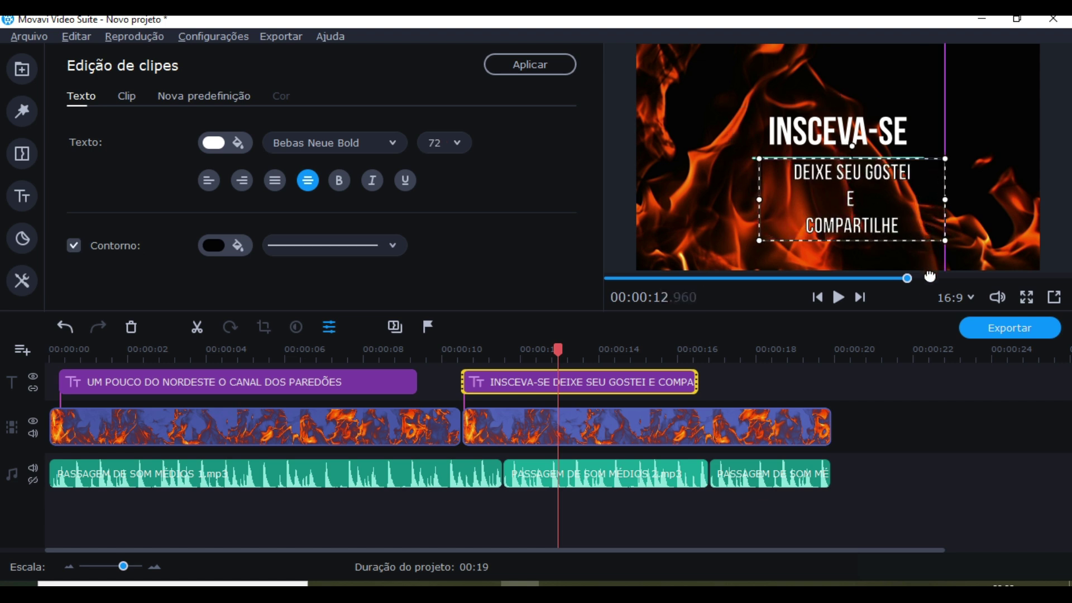
left_click(318, 142)
left_click(349, 178)
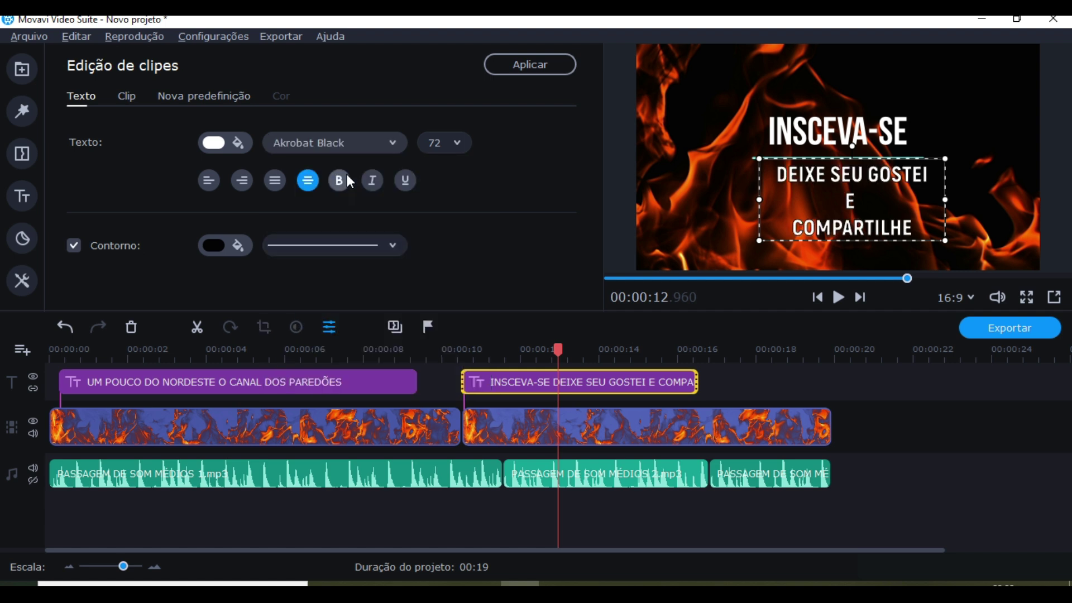
- Resize the "DEIXE SEU GOSTEI E COMPARTILHE" text block so it sits slightly larger beneath the second title's divider line
left_click(310, 140)
left_click(947, 243)
left_click_drag(941, 234, 915, 227)
left_click(873, 246)
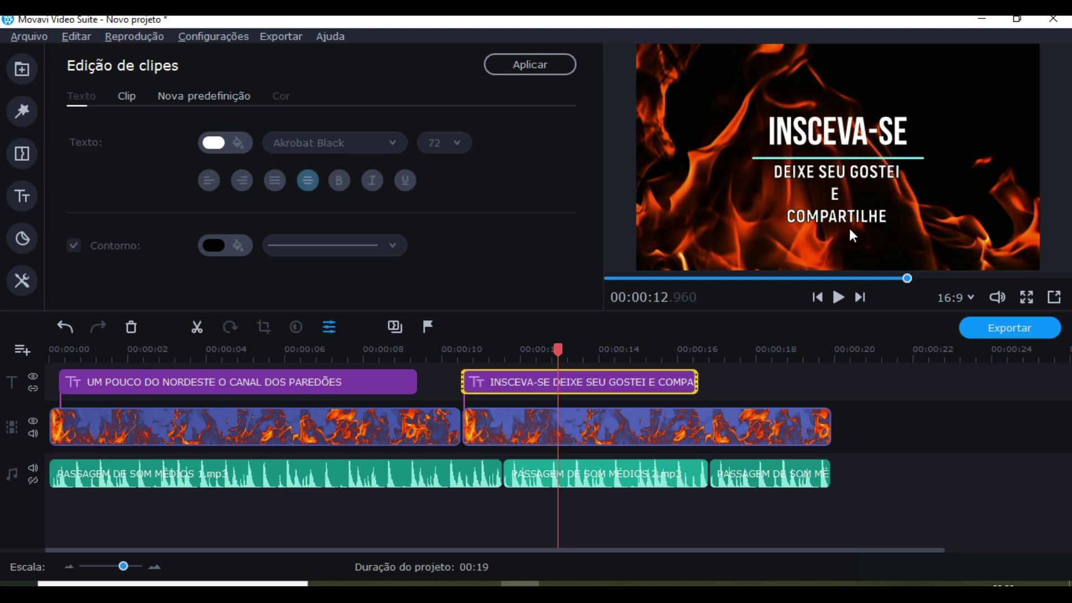
left_click(842, 219)
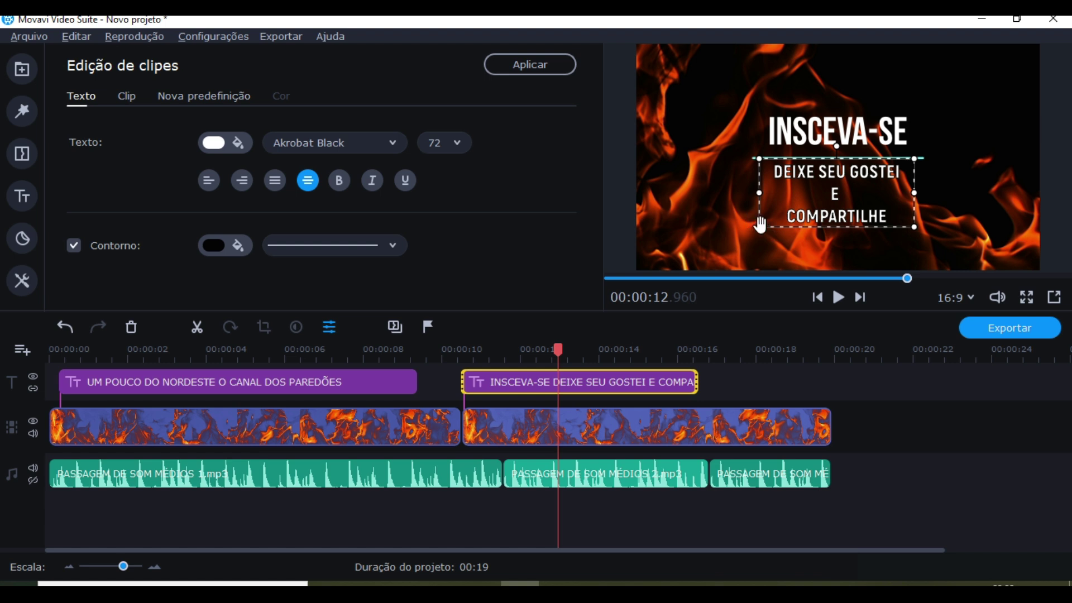
left_click_drag(914, 232, 922, 246)
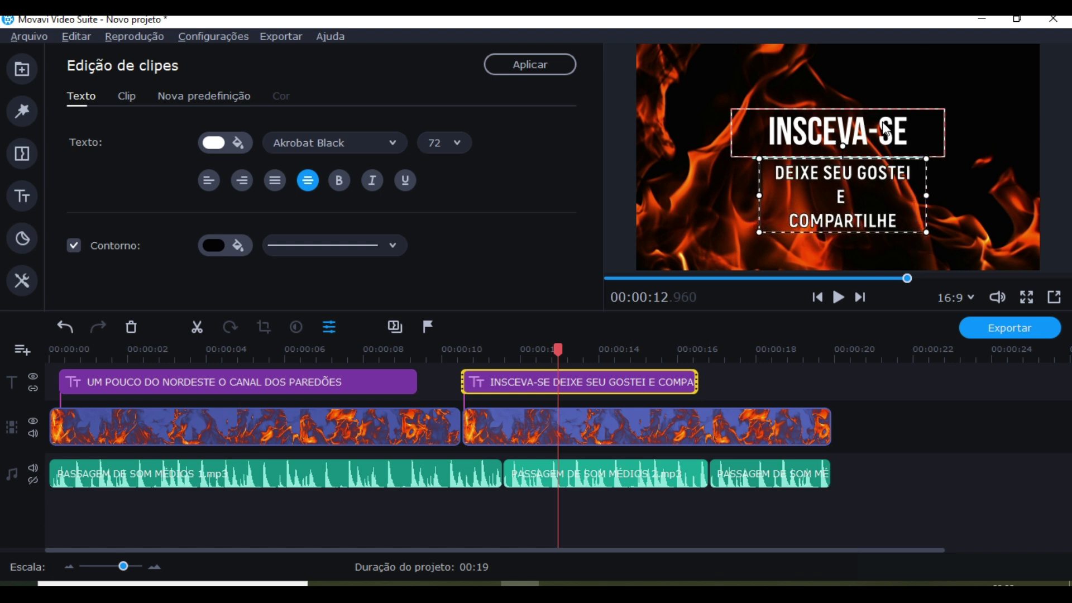
- Correct the second title's heading to "INSCREVA-SE"
left_click(816, 133)
double_click(817, 133)
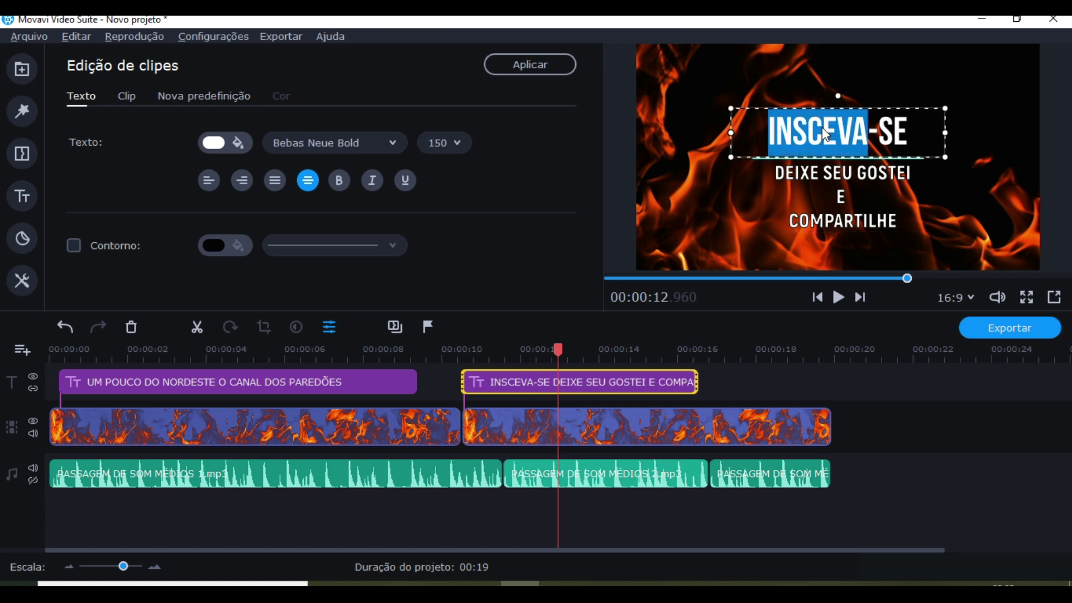
left_click(824, 134)
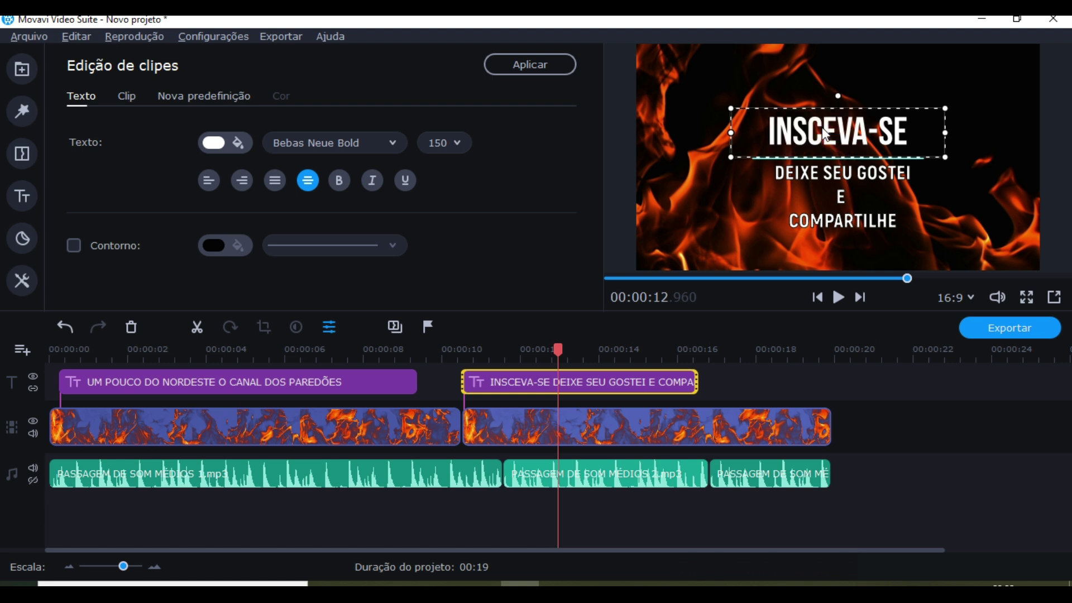
type("R")
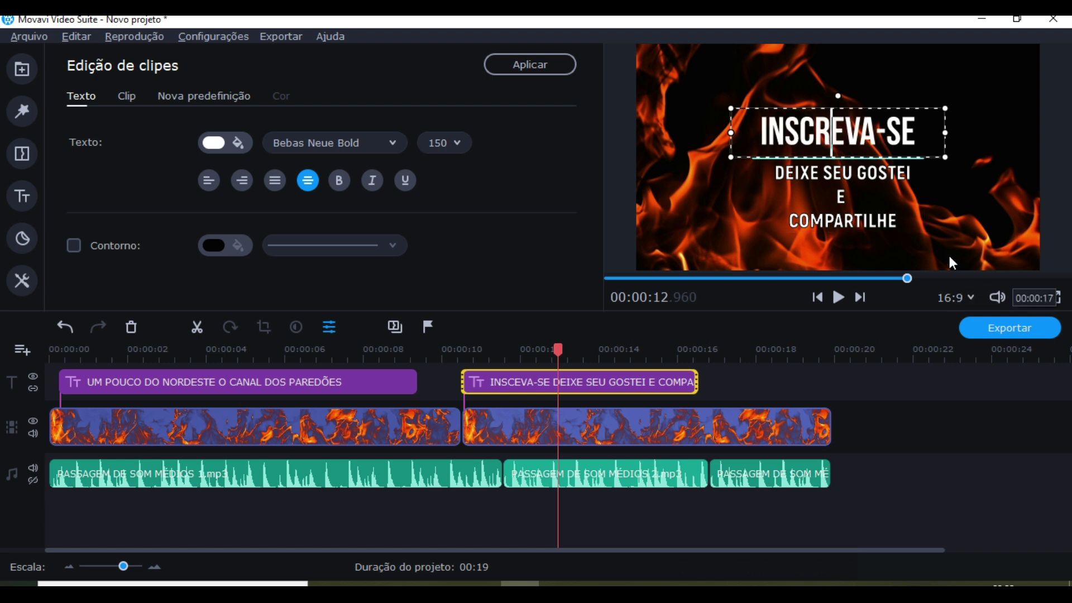
left_click(948, 256)
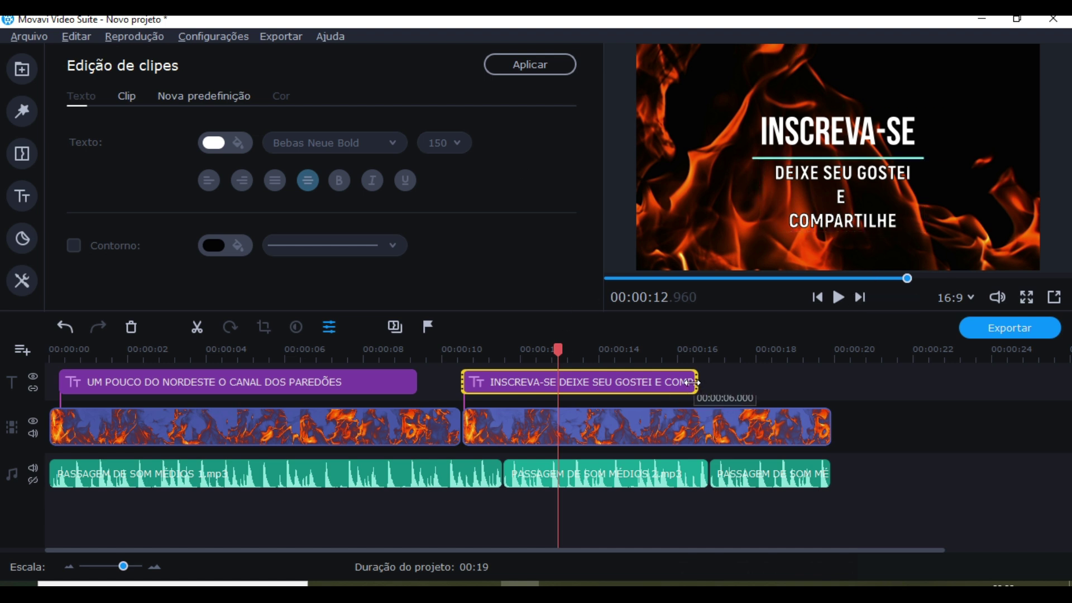
- Trim the start of the second title clip to about 00:00:11.390 on the timeline
left_click(469, 380)
left_click_drag(470, 378, 497, 380)
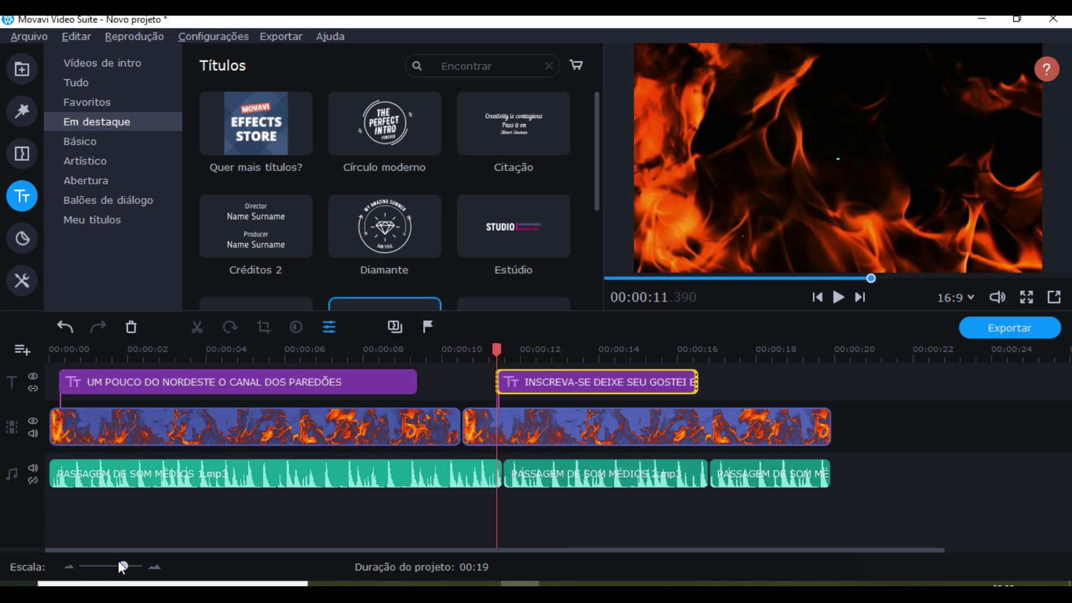
- Extend the second title's end to just before the last fire clip ends and trim its start to about 00:00:11.590
left_click(95, 565)
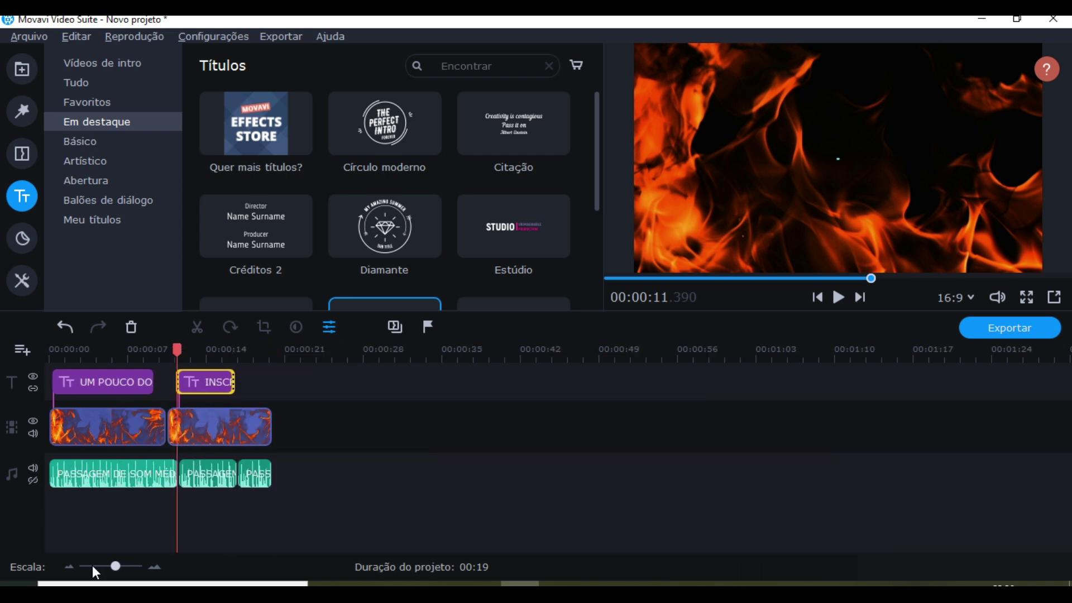
left_click(93, 566)
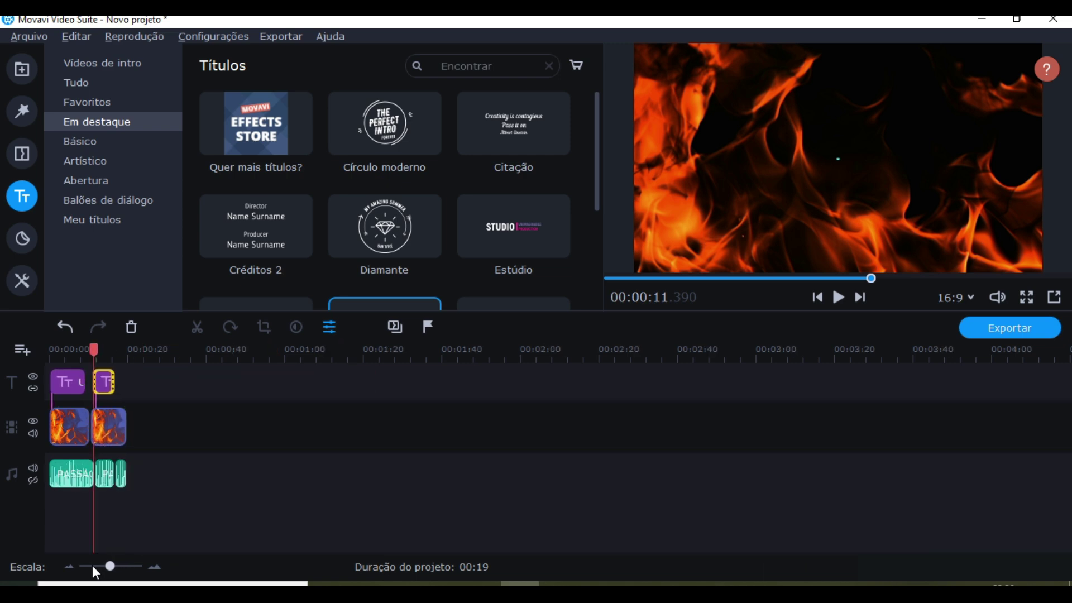
left_click_drag(109, 566, 131, 565)
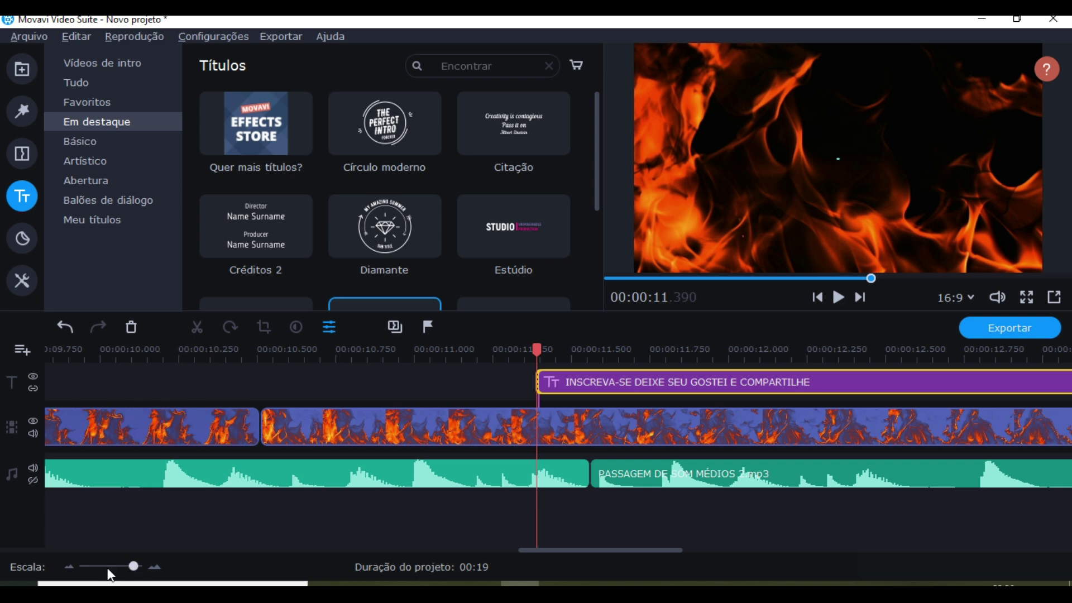
left_click(115, 566)
left_click(73, 565)
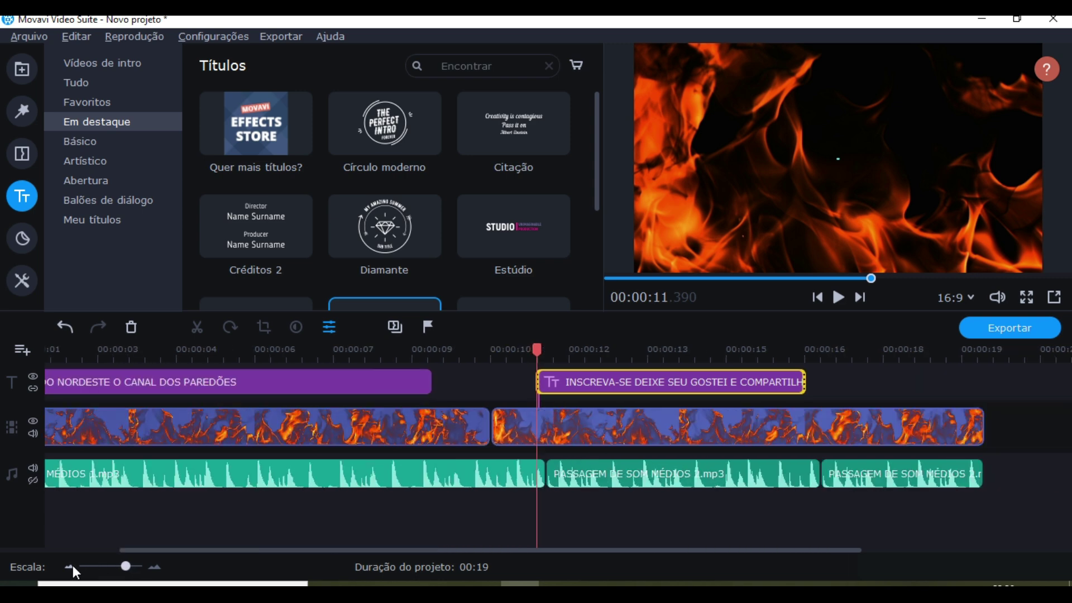
left_click(147, 566)
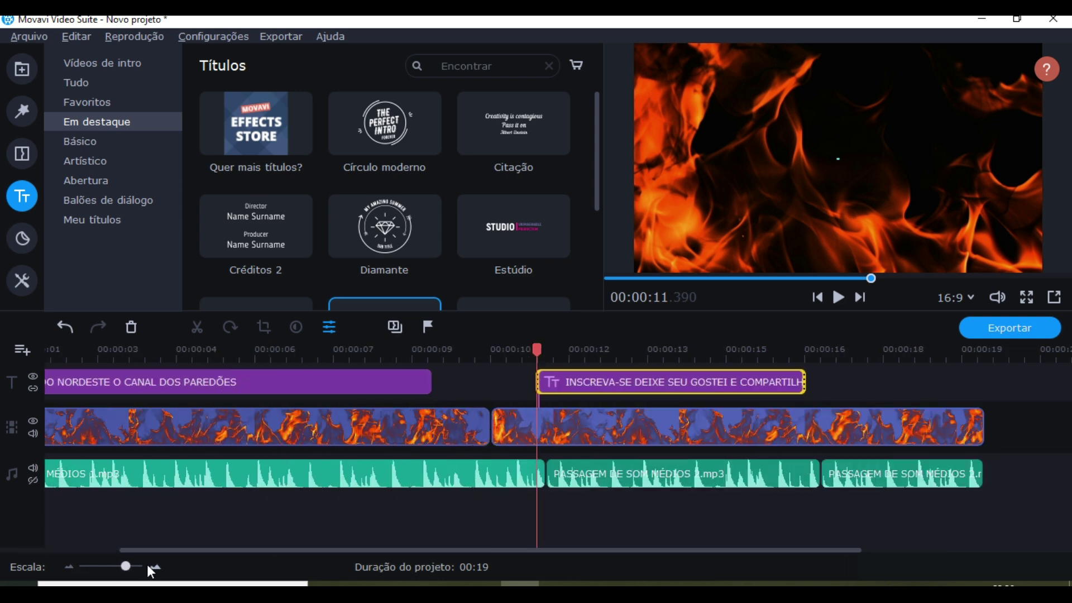
left_click(66, 567)
left_click_drag(123, 565, 123, 571)
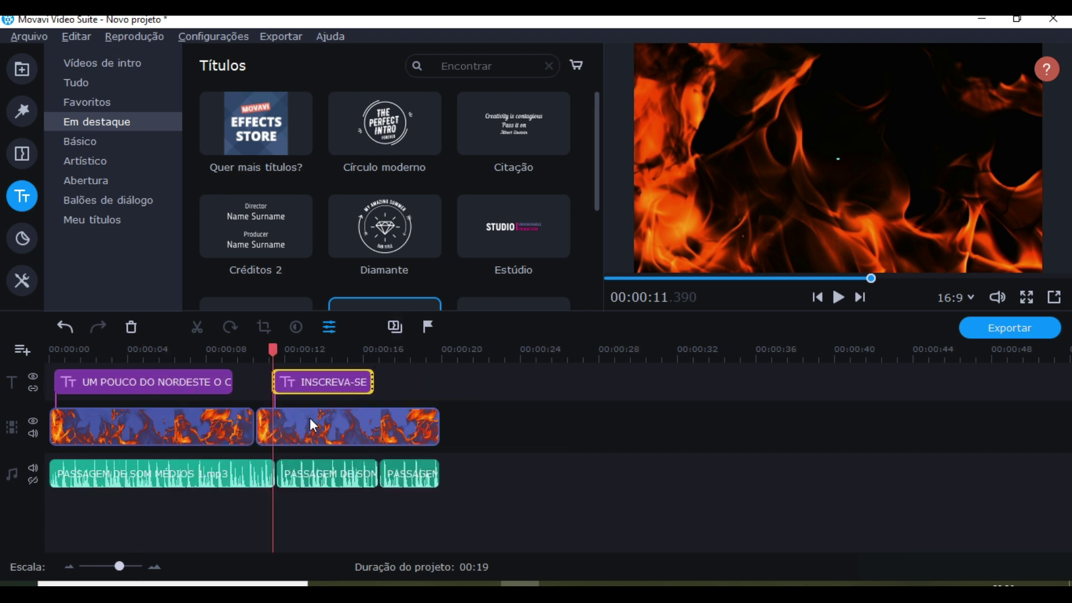
left_click(368, 386)
left_click_drag(368, 387, 408, 395)
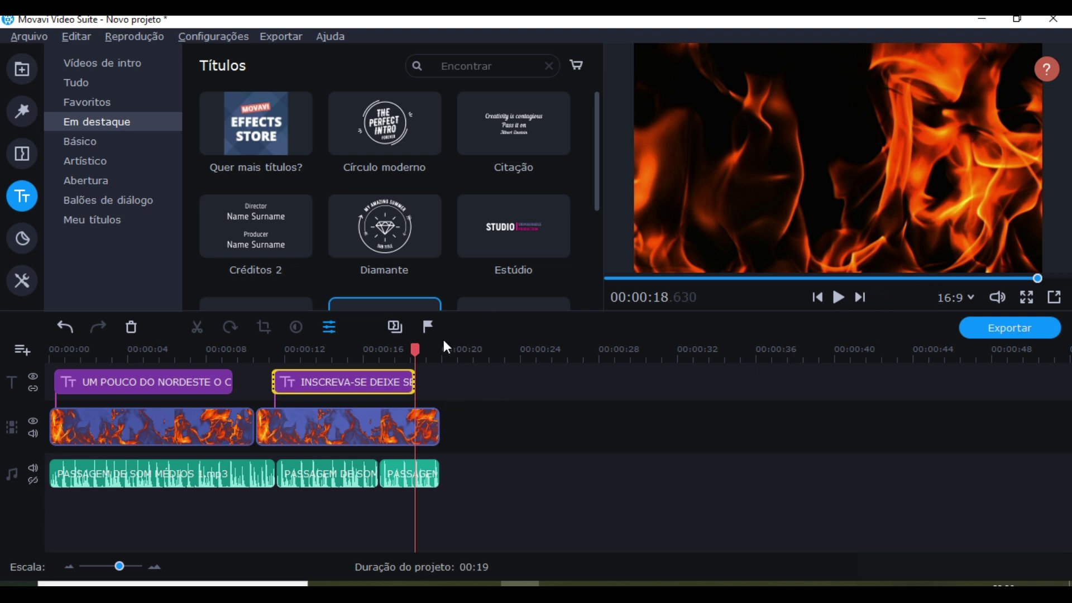
left_click_drag(409, 381, 421, 382)
left_click_drag(274, 382, 277, 381)
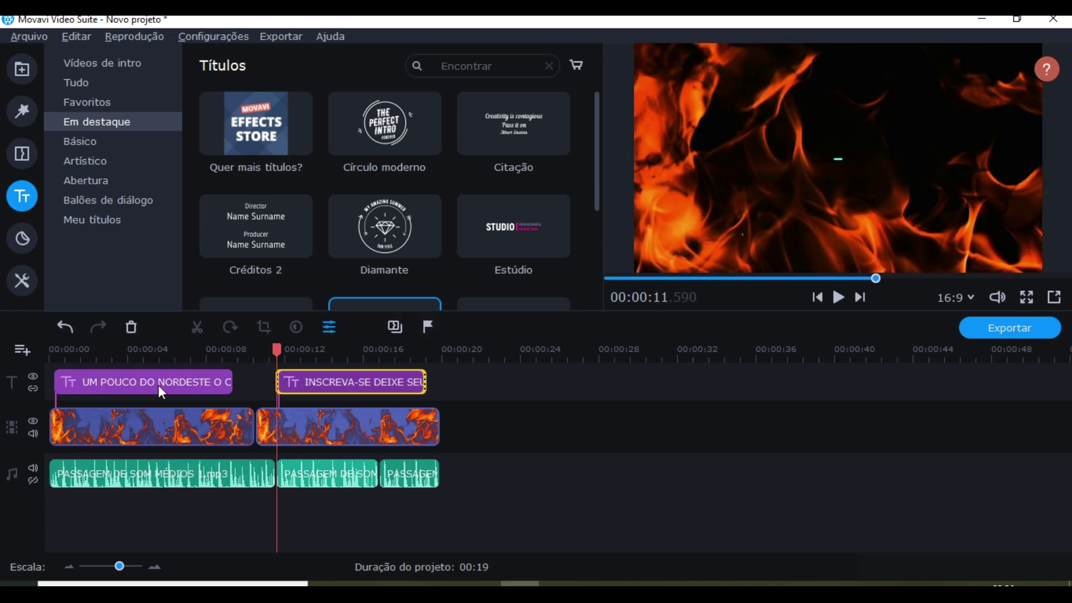
left_click(703, 478)
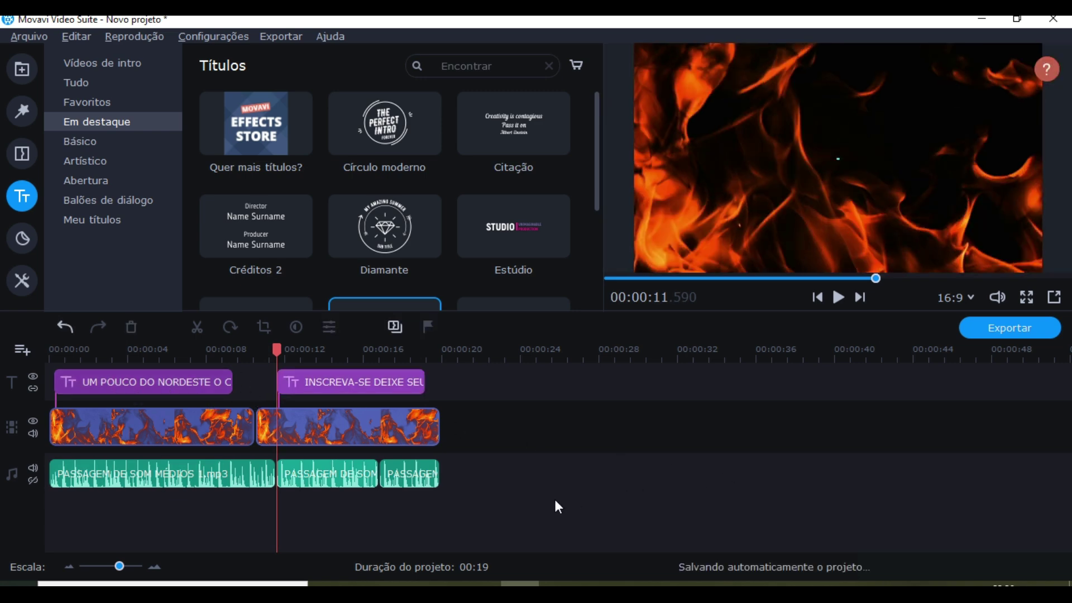
- Play the whole project from the beginning, then replay the part near the end of the second audio clip
key("Home")
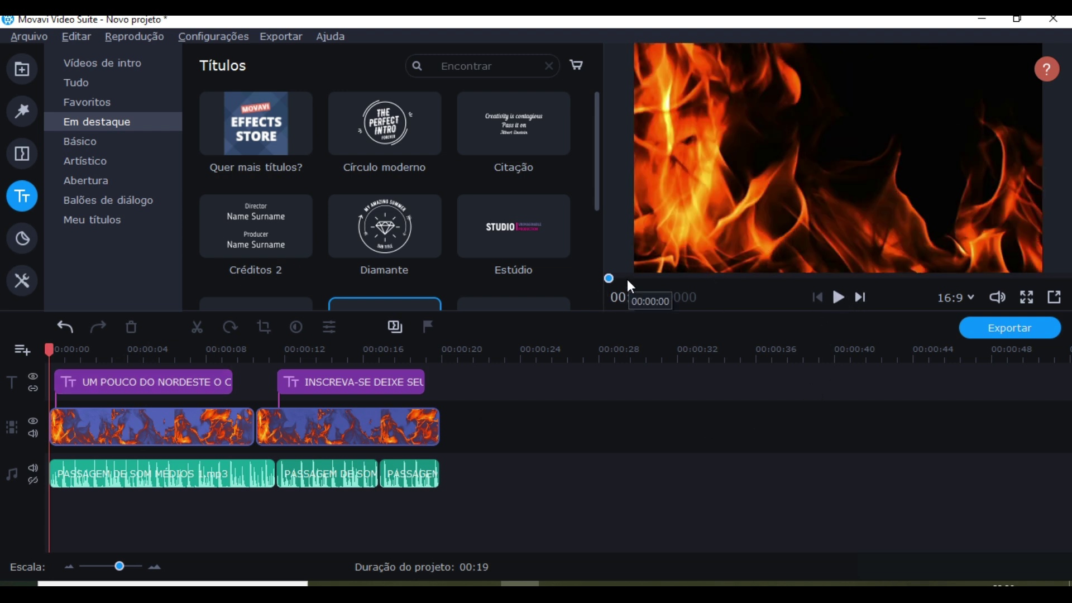
left_click(837, 297)
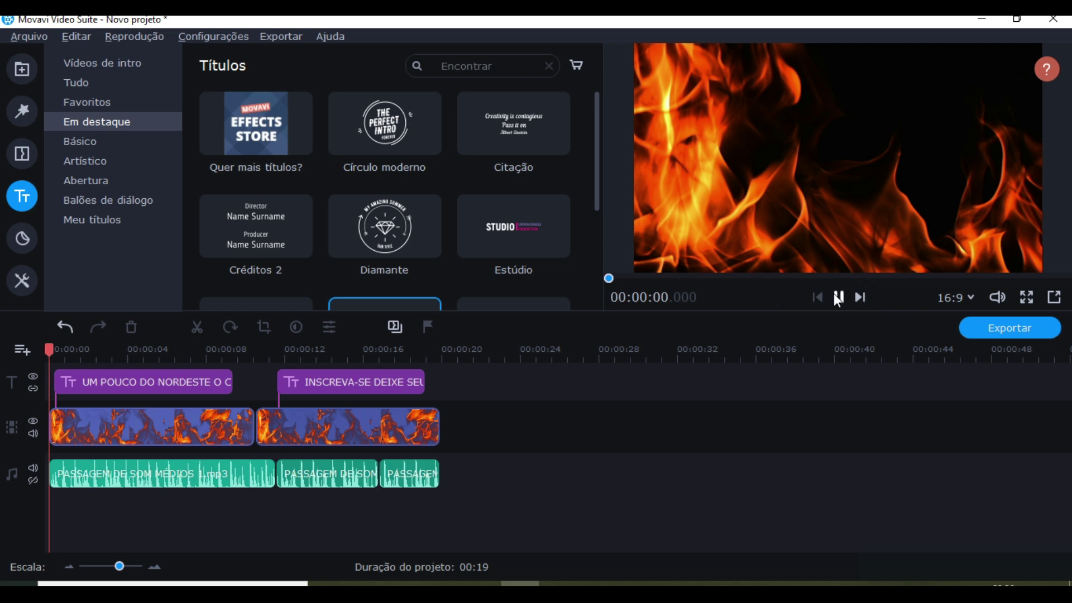
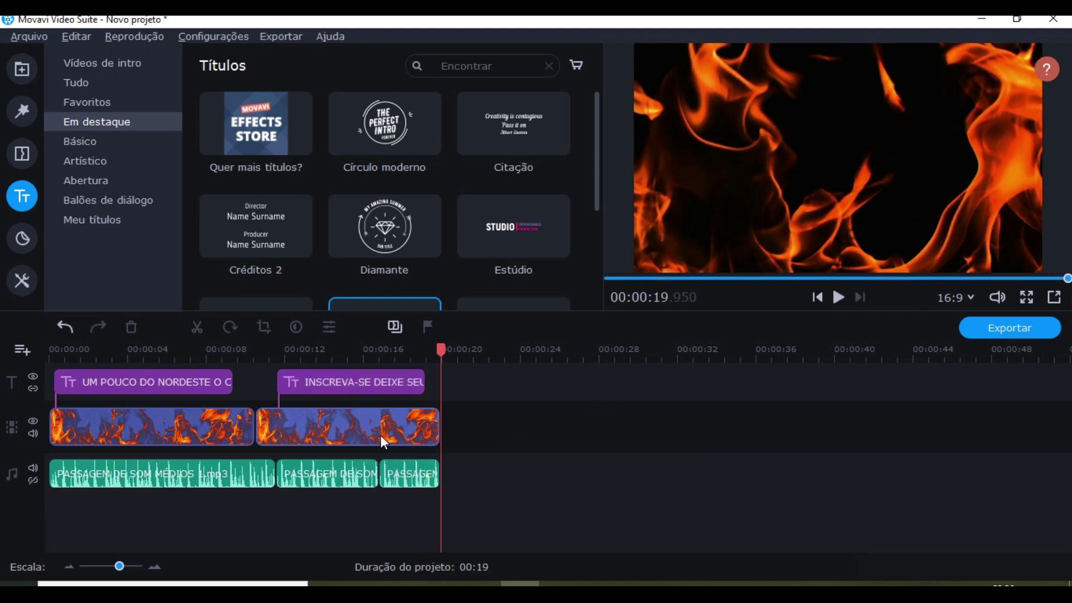
left_click(361, 476)
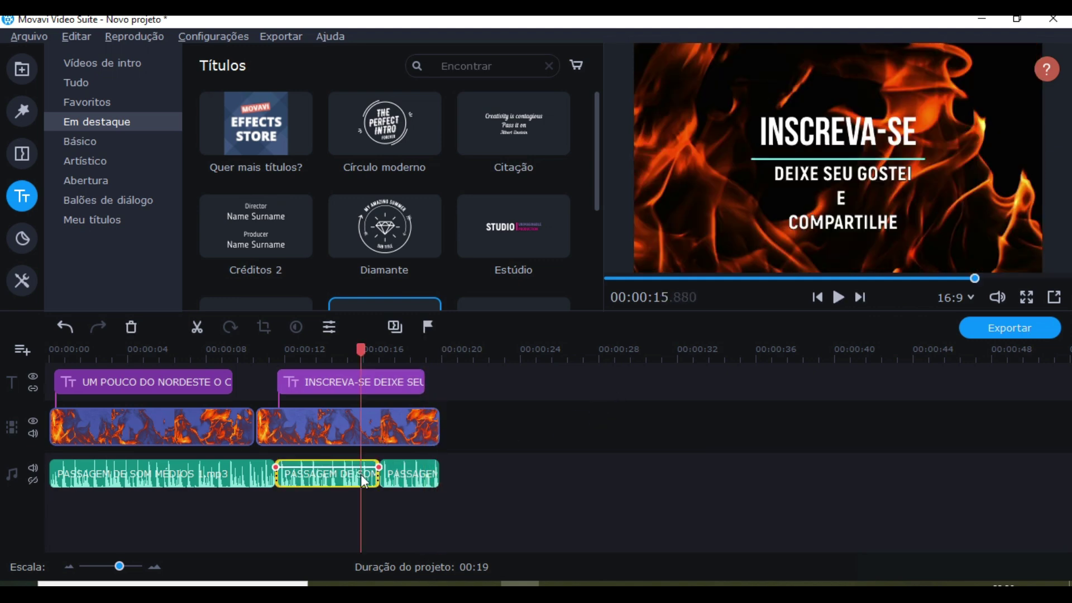
key("space")
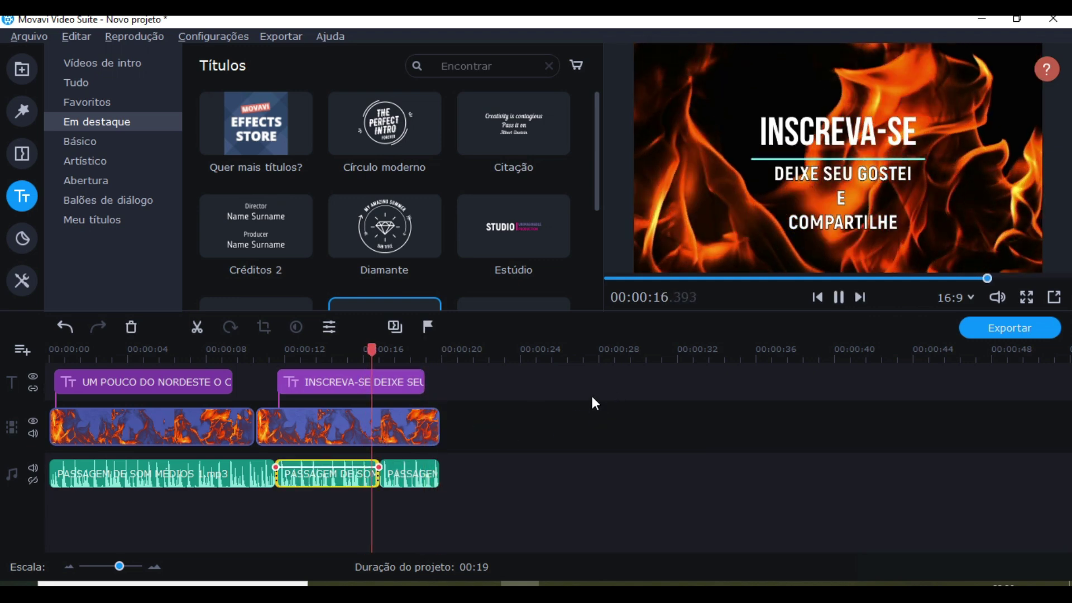
left_click(836, 298)
- Split the second audio clip near its end at 00:00:16.252
left_click(364, 483)
left_click(368, 483)
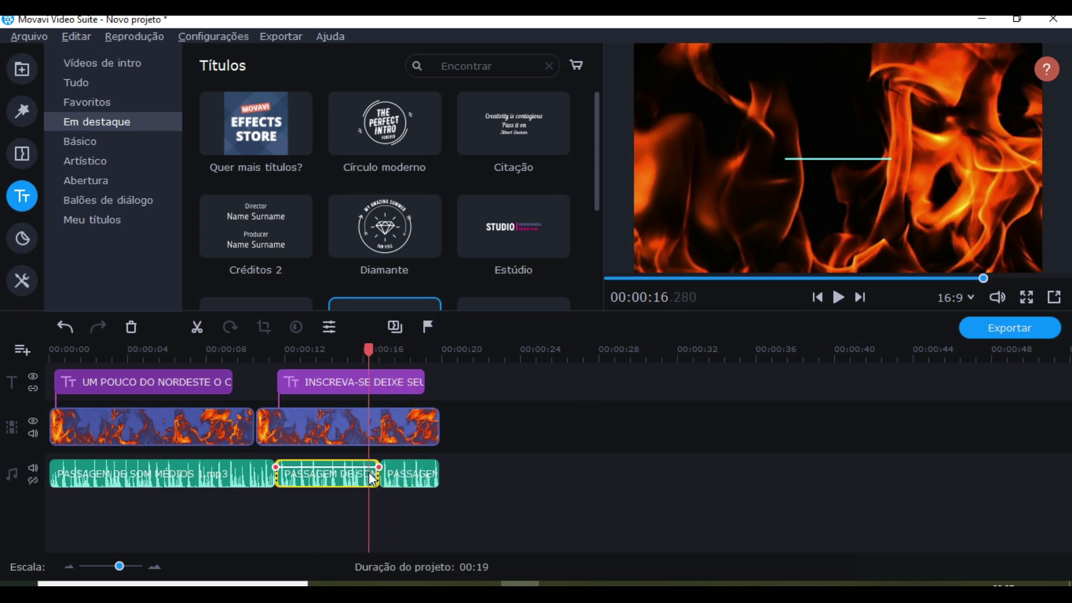
left_click(151, 571)
left_click(151, 571)
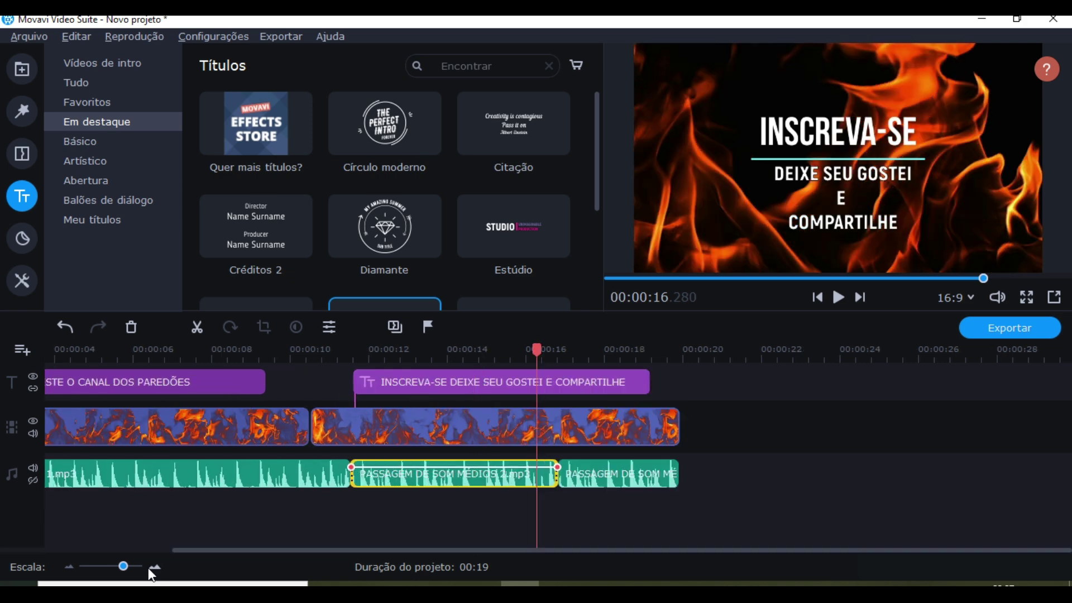
left_click(151, 570)
left_click(152, 571)
left_click(151, 570)
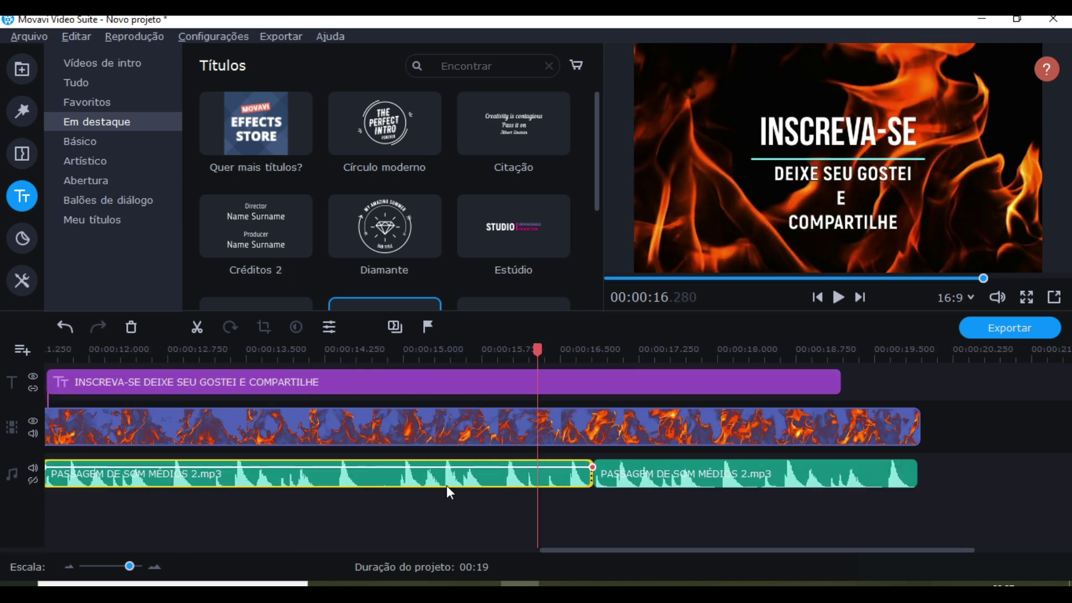
left_click(527, 464)
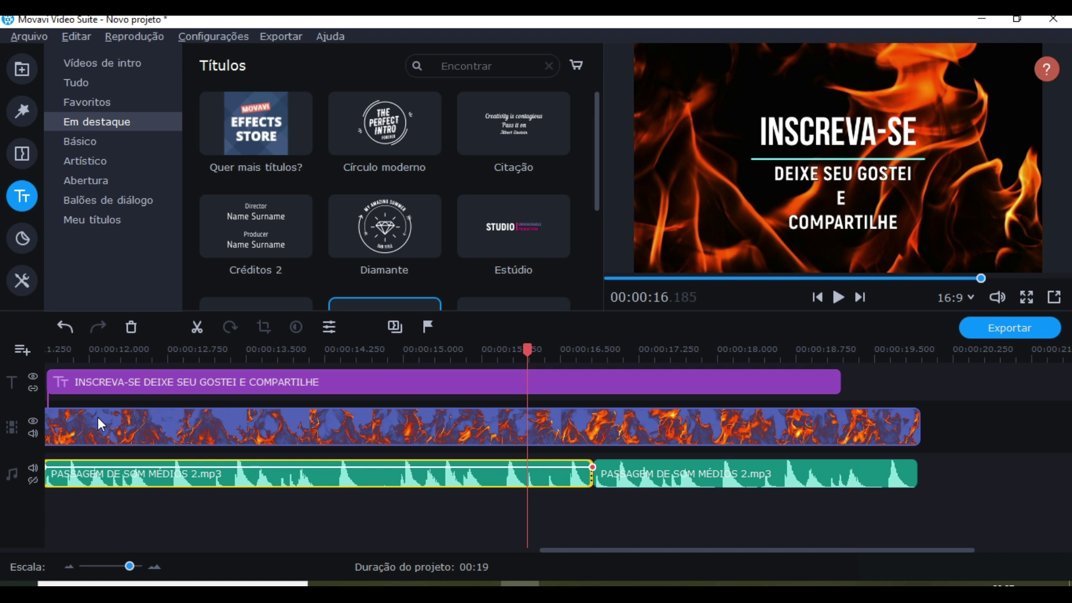
left_click(535, 474)
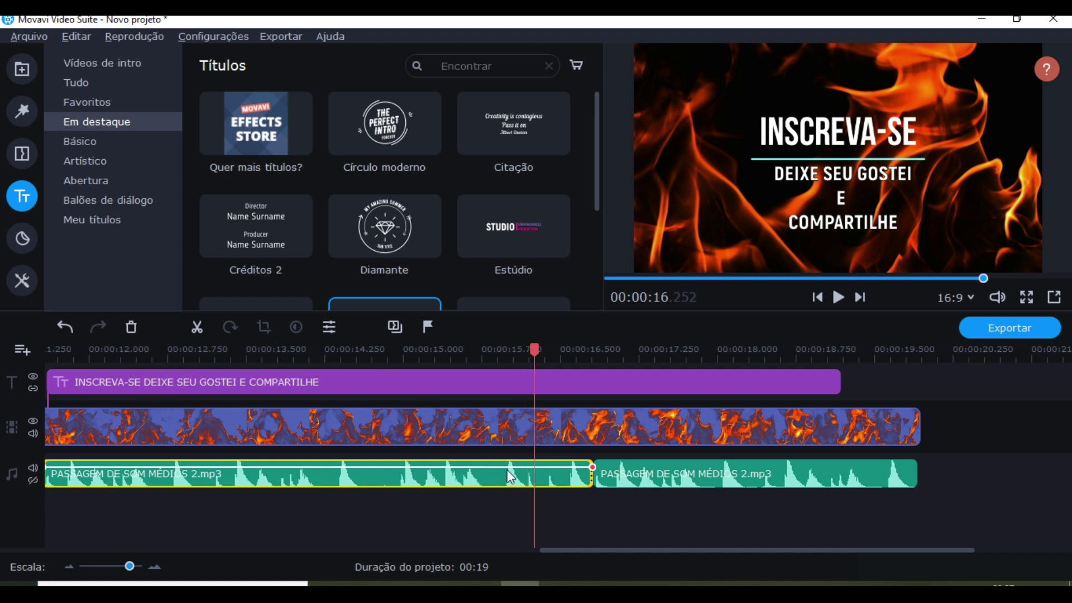
left_click(197, 329)
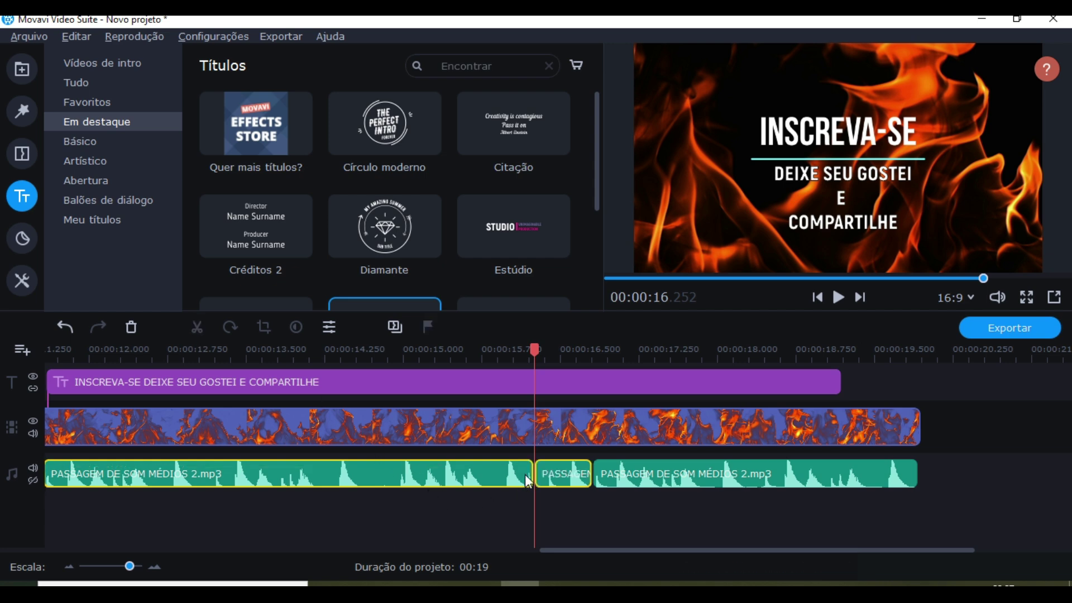
- Play the short cut-off audio piece and split it again at 00:00:16.530
key("space")
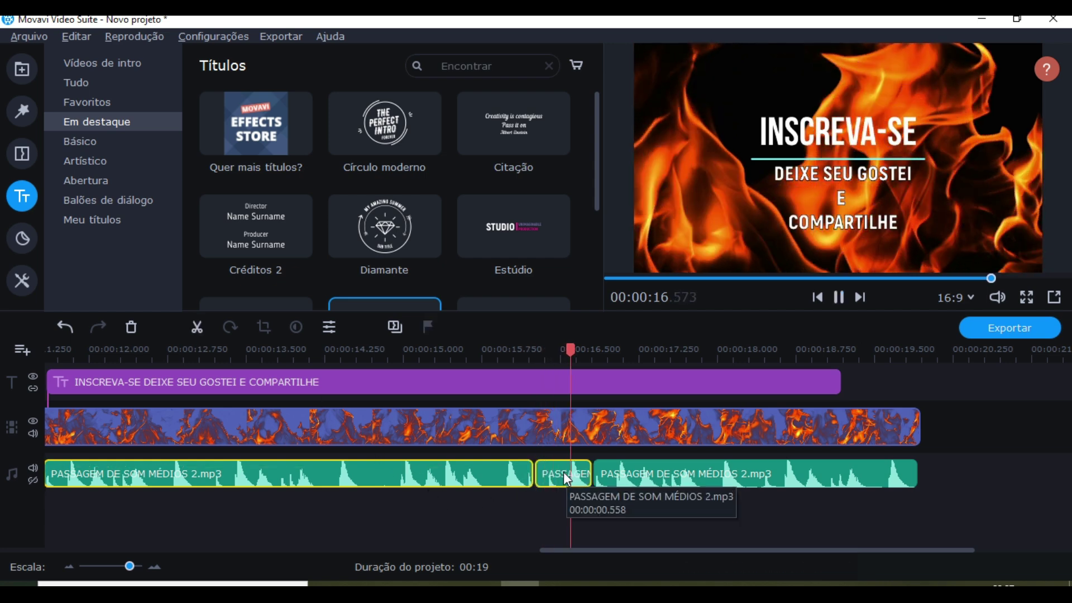
key("space")
left_click(564, 473)
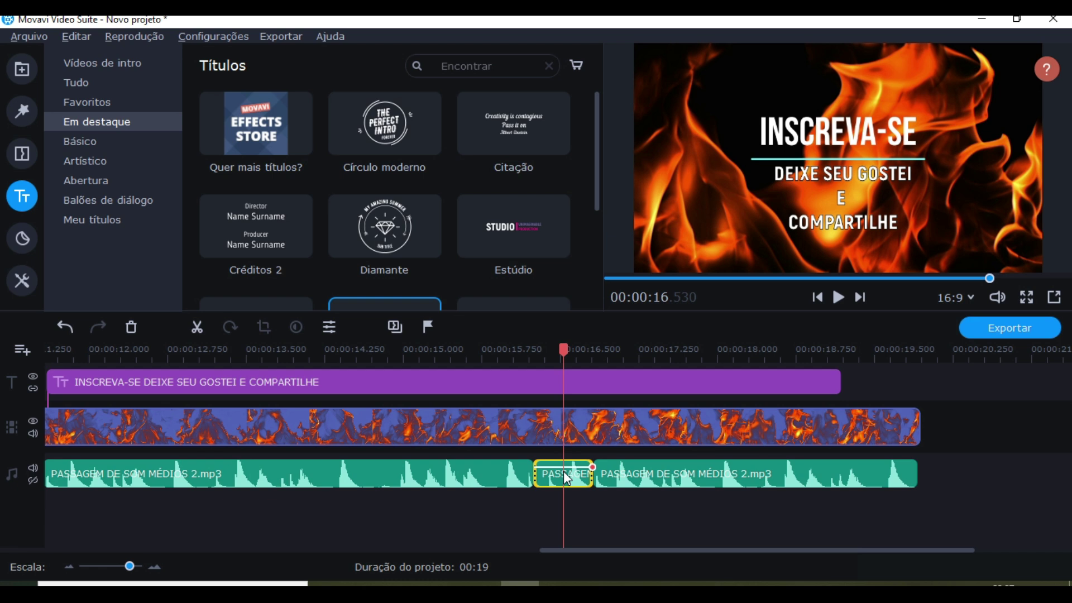
left_click(196, 330)
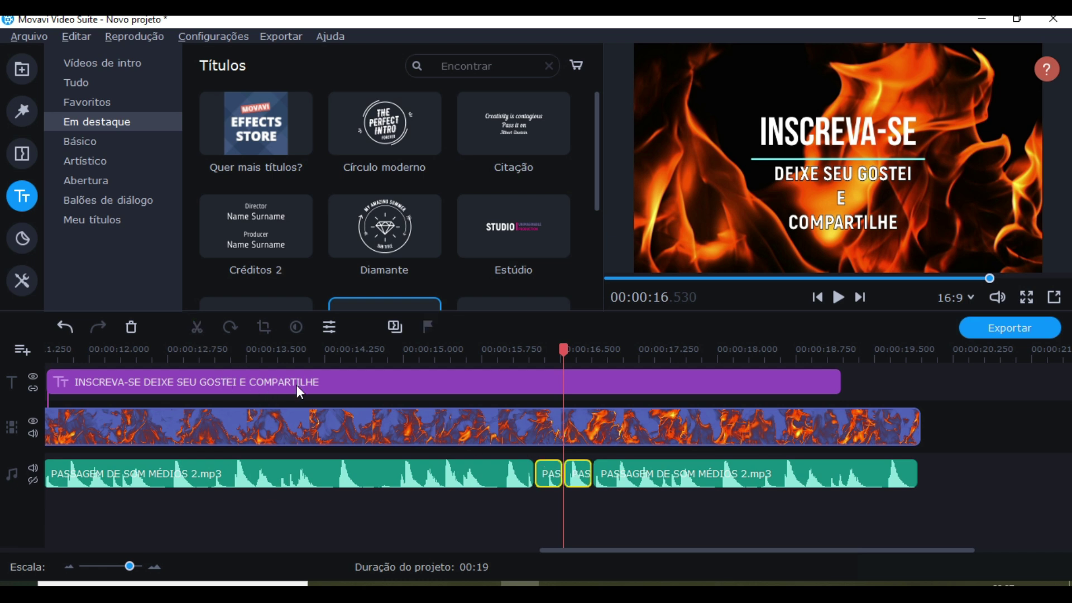
- Delete the first of the two short audio pieces and shift the remaining pieces back to close the gap, starting at 00:00:16.251
left_click(540, 474)
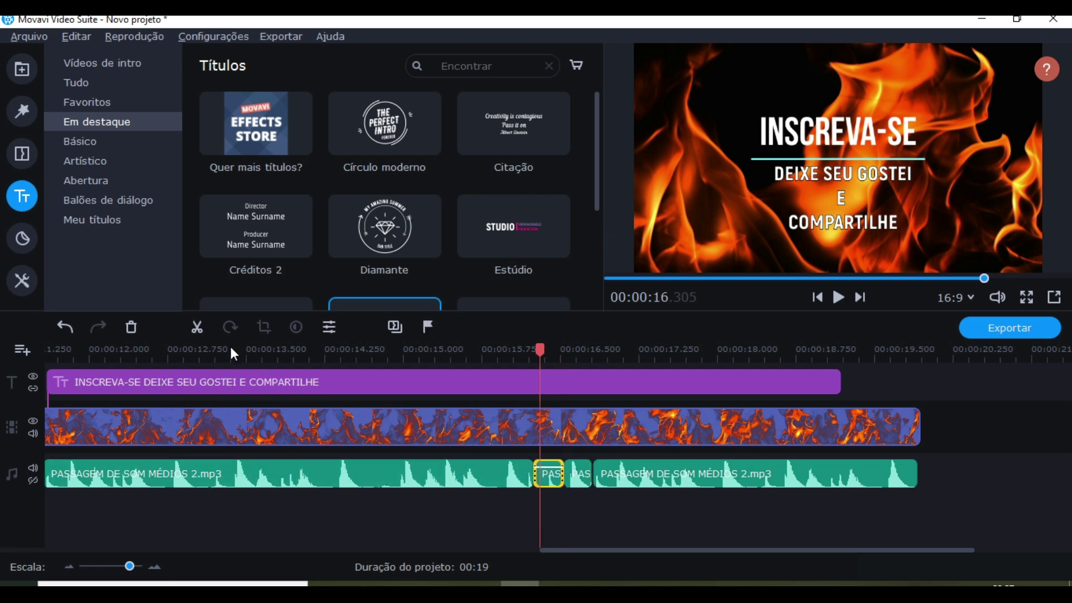
left_click(134, 325)
mouse_move(570, 474)
left_mouse_down()
mouse_move(538, 471)
mouse_move(560, 475)
left_mouse_up()
left_click_drag(638, 474, 608, 474)
left_click_drag(550, 502, 558, 477)
left_click(557, 494)
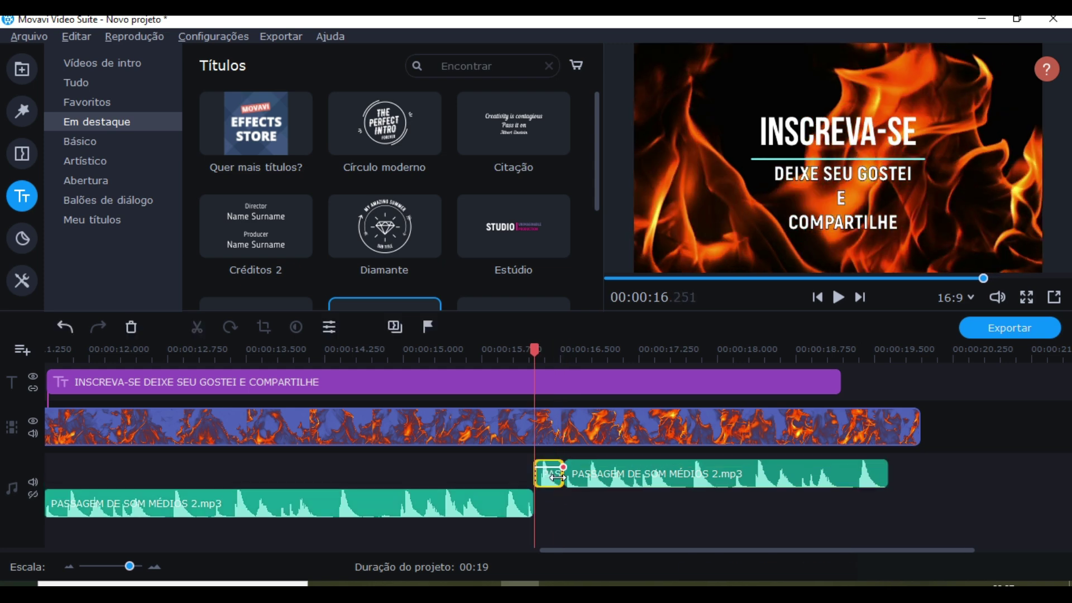
- Return the first audio clip to the main audio track so that it starts at 00:00:00.000
left_click(474, 493)
left_click(462, 462)
key("ctrl+z")
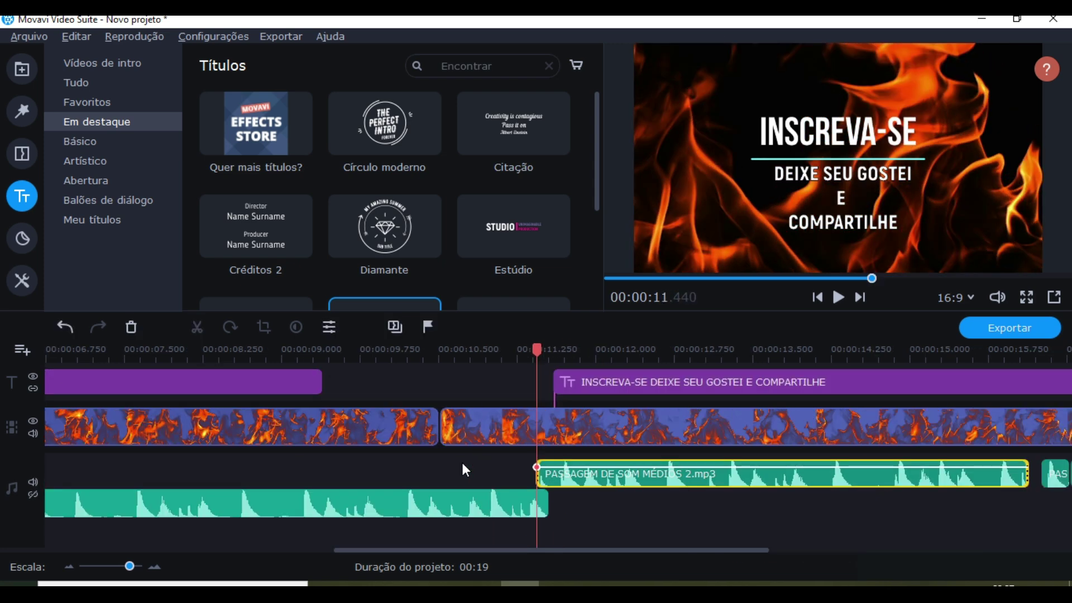
key("ctrl+z")
key("ctrl+z")
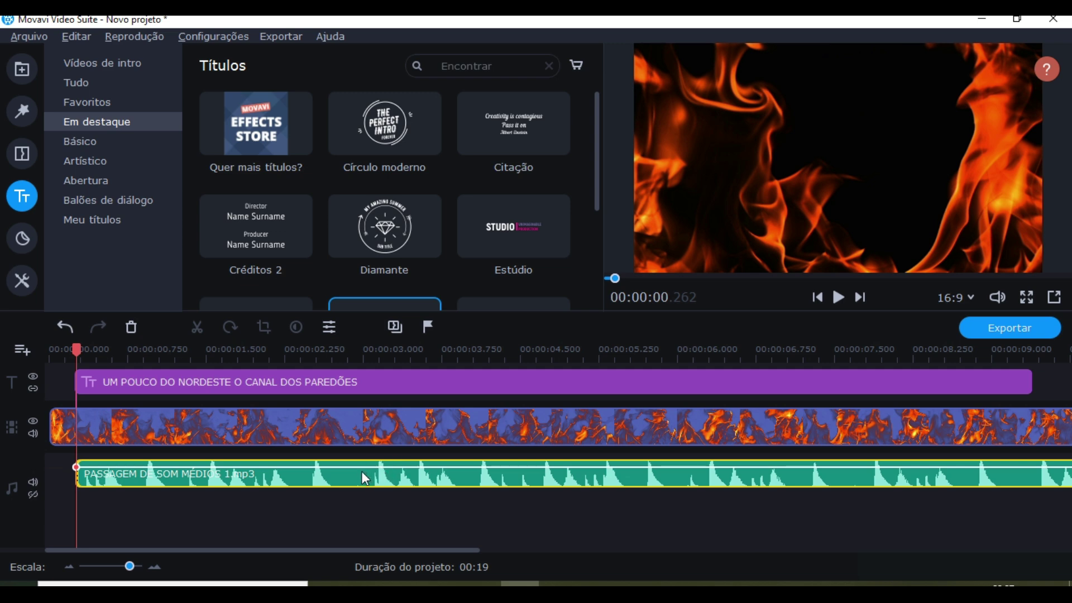
left_click_drag(133, 468, 105, 467)
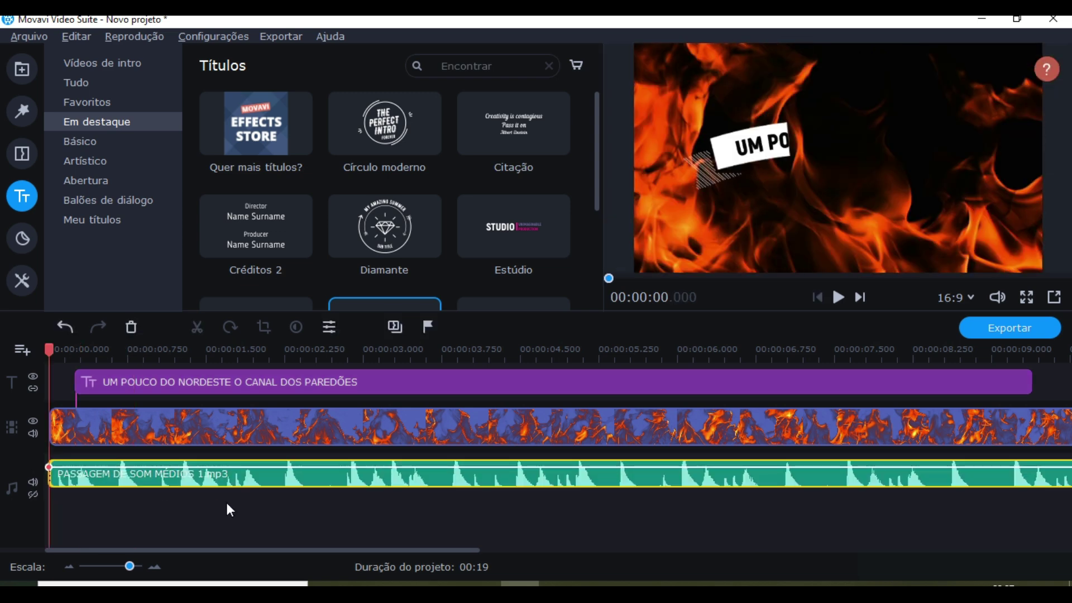
- Move the second audio clip onto the main audio track directly after the first, starting at 00:00:11.560
scroll(553, 486, "down", 10)
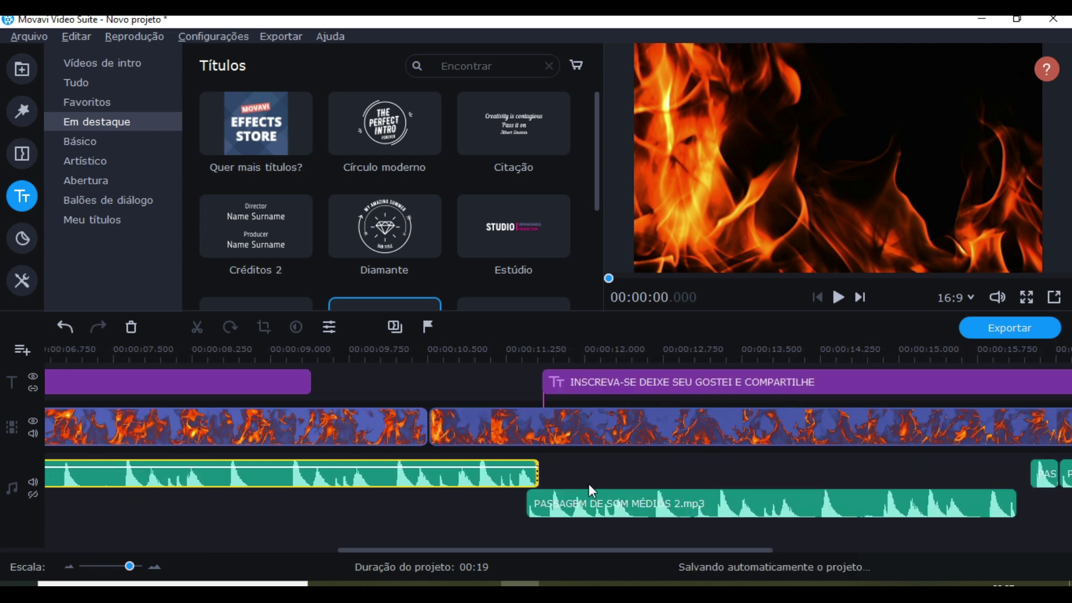
scroll(588, 486, "down", 1)
left_click_drag(547, 504, 557, 477)
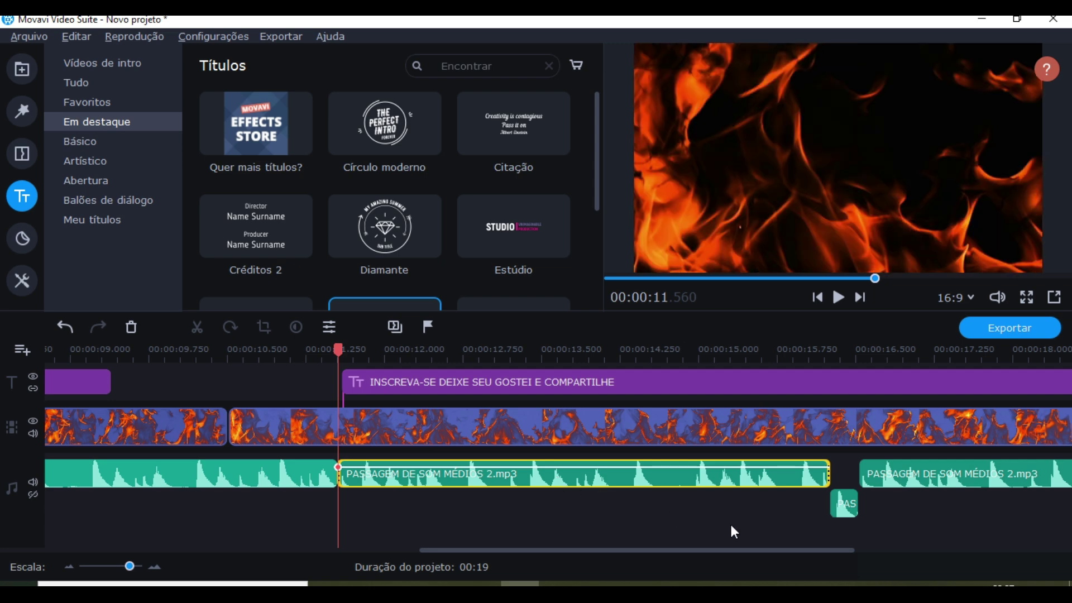
- Place the short audio piece directly after the second clip and butt the last audio clip against it at 00:00:16.532
left_click_drag(895, 489, 920, 478)
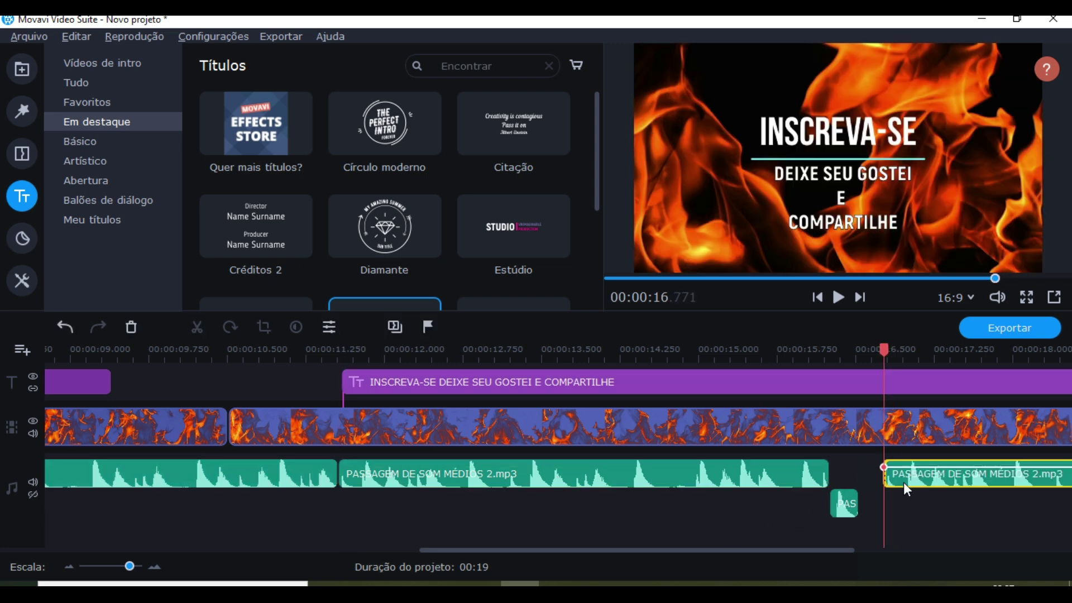
left_click(836, 505)
left_click_drag(840, 504, 837, 473)
left_click_drag(930, 485, 910, 473)
- Play the project from about 00:00:15.210 to the end and replay the joins between the last audio pieces
scroll(803, 394, "up", 3)
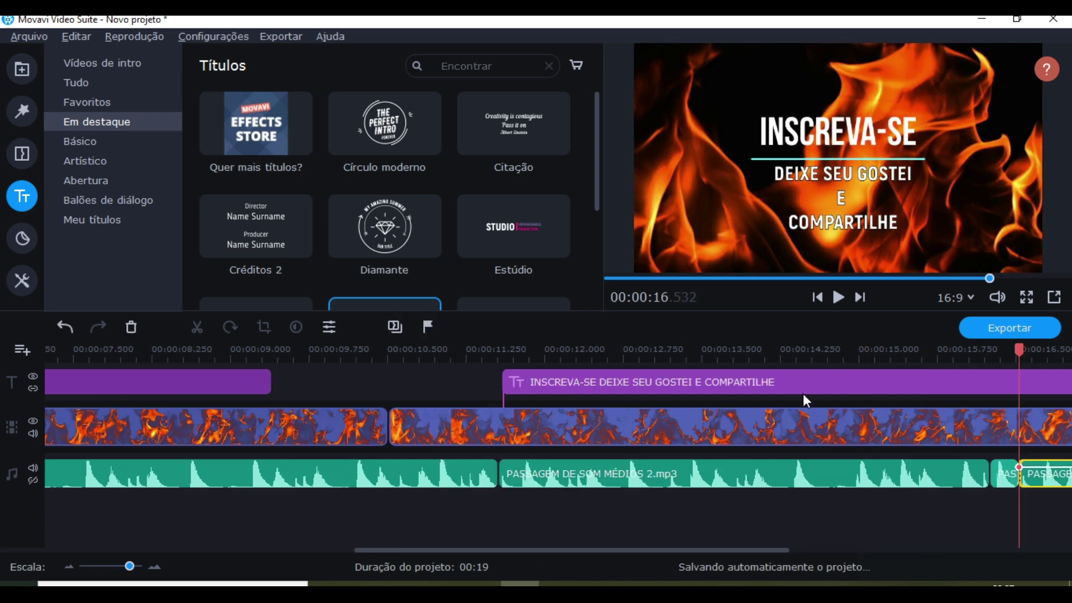
scroll(803, 393, "down", 6)
left_click(108, 566)
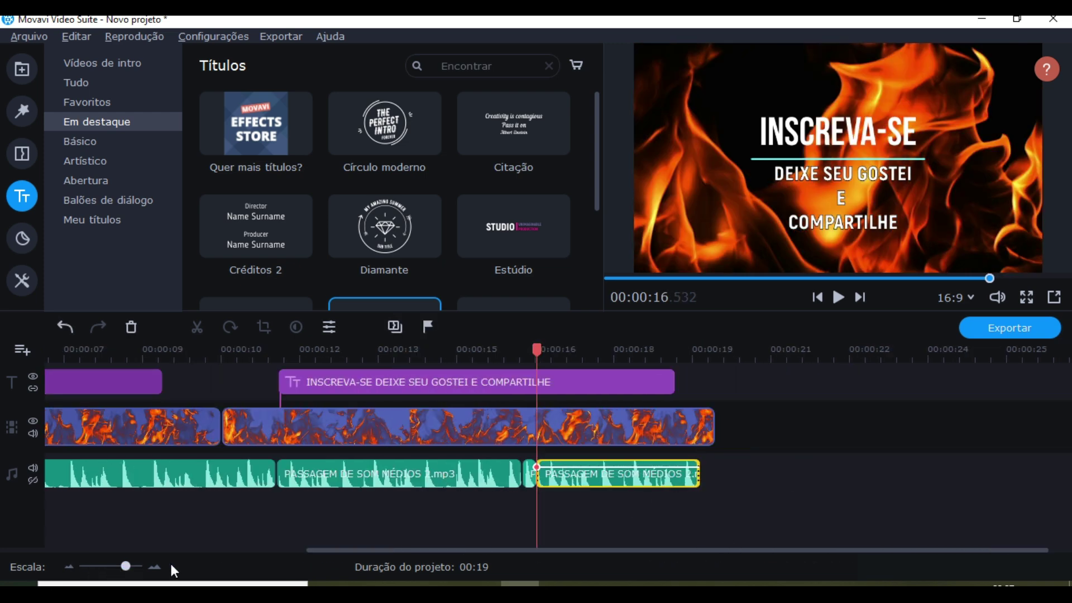
left_click_drag(538, 356, 469, 351)
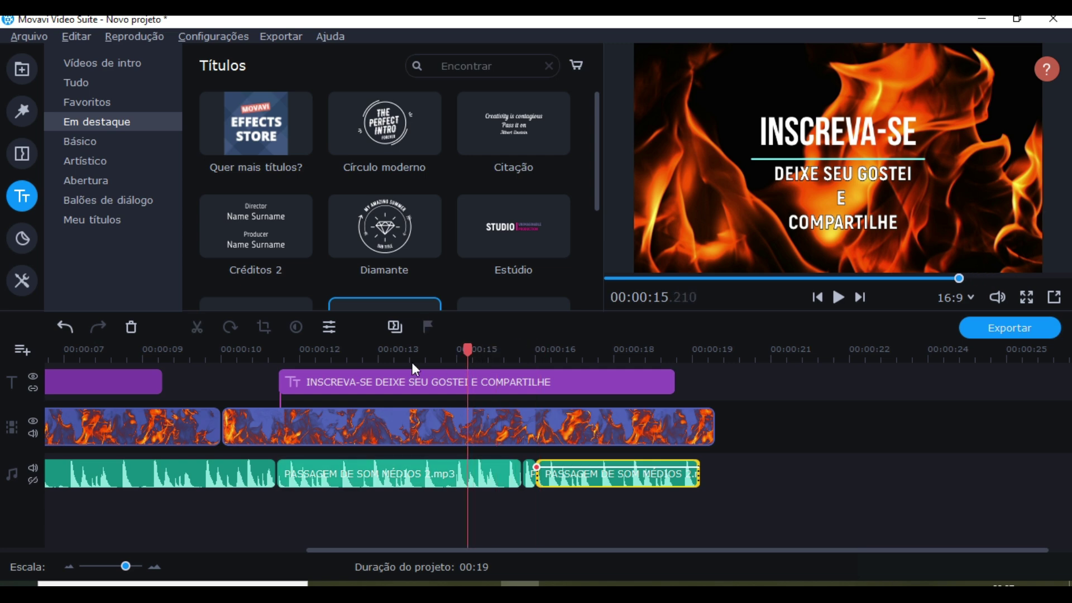
key("space")
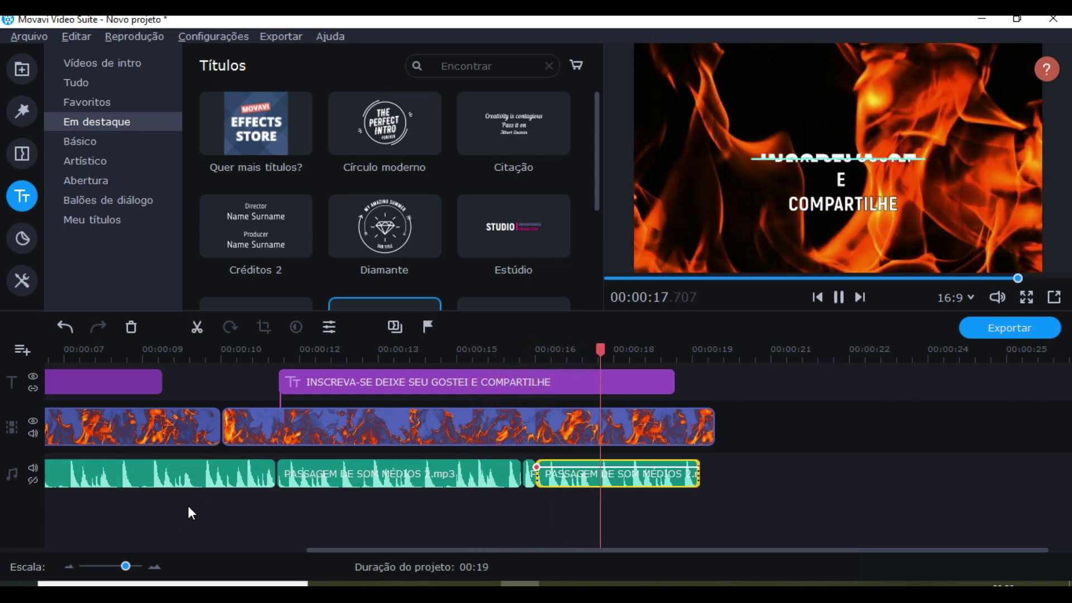
left_click(316, 473)
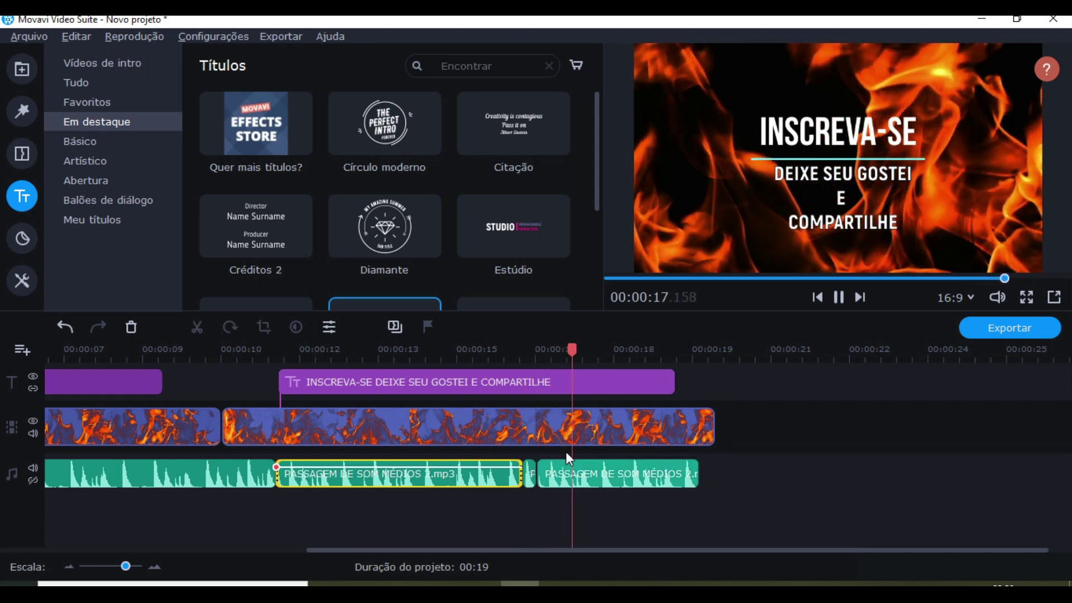
left_click(503, 484)
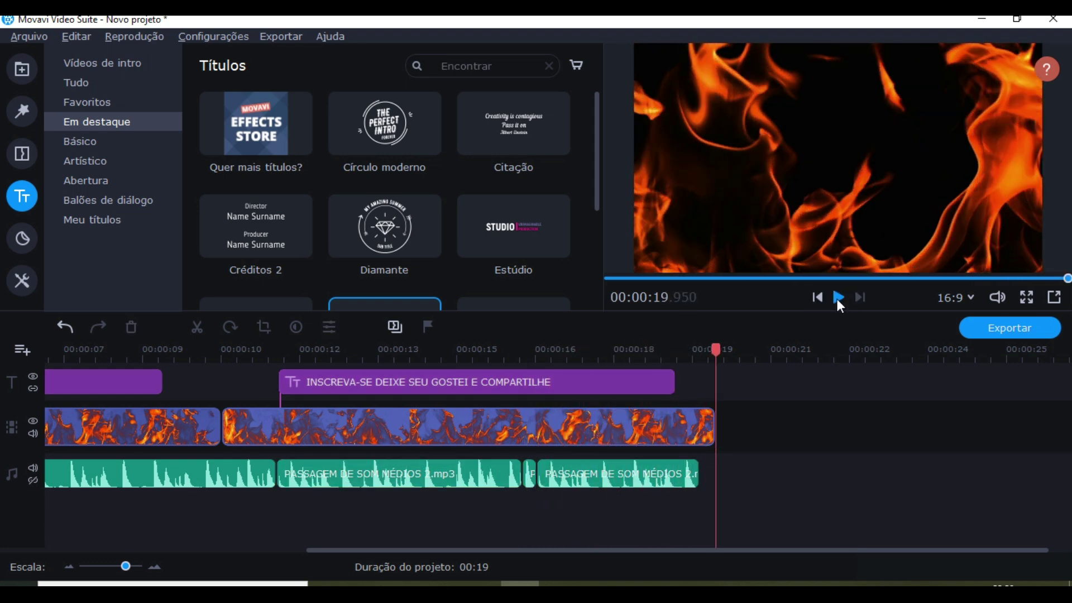
- Play the project's opening briefly, then listen to the second audio clip through its join with the short piece
left_click(838, 298)
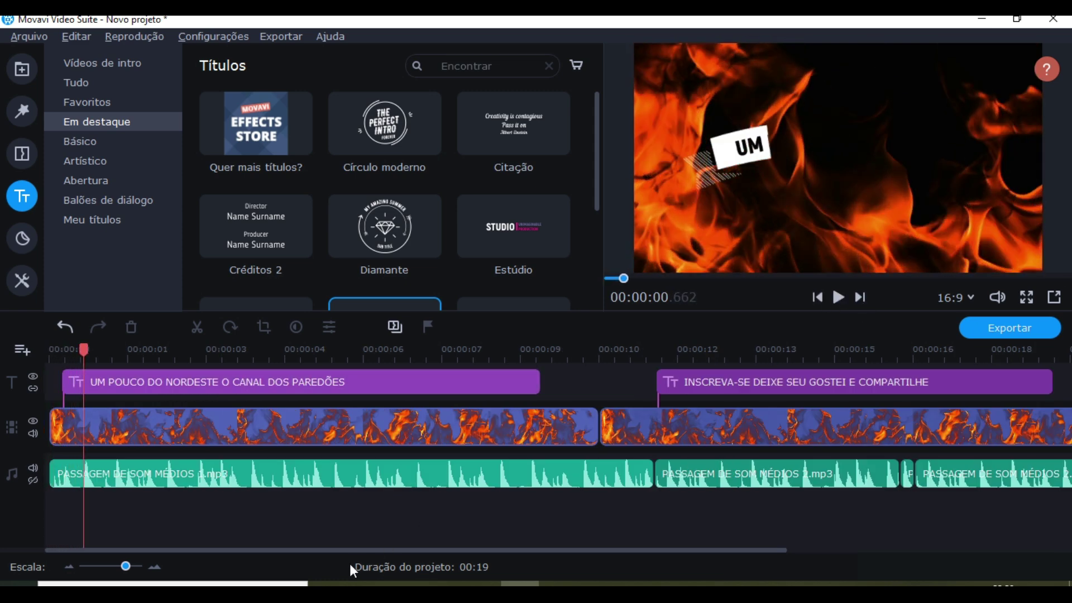
key("space")
left_click(769, 480)
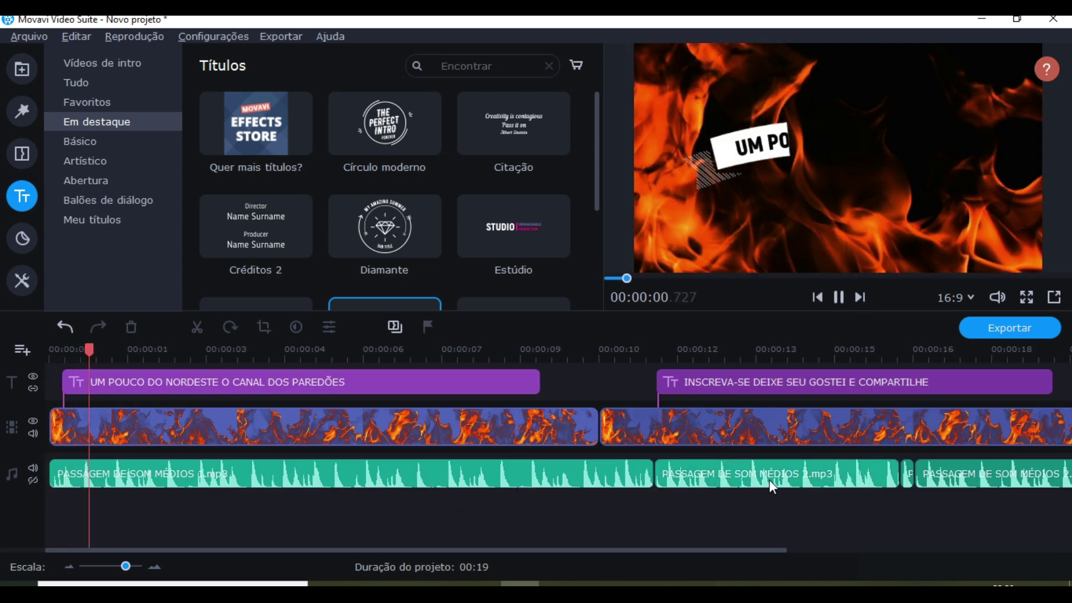
key("space")
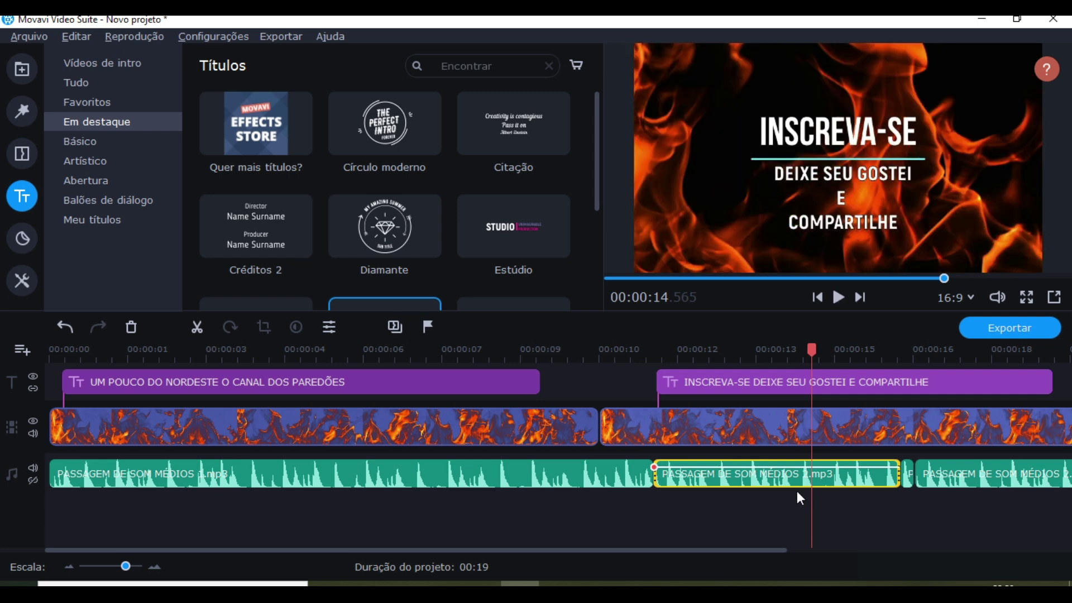
left_click(773, 351)
key("space")
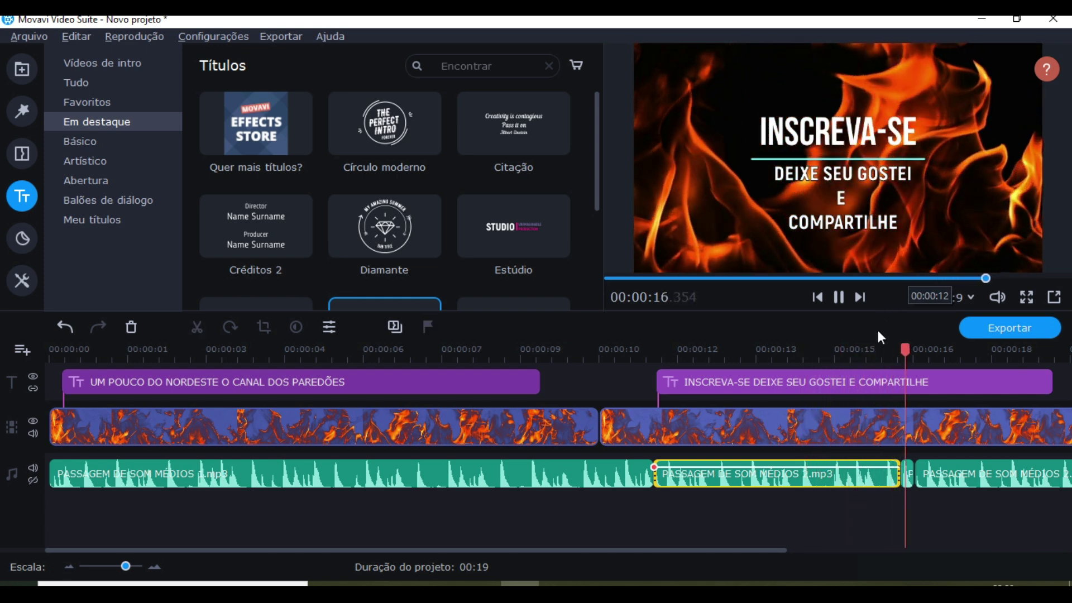
left_click(839, 298)
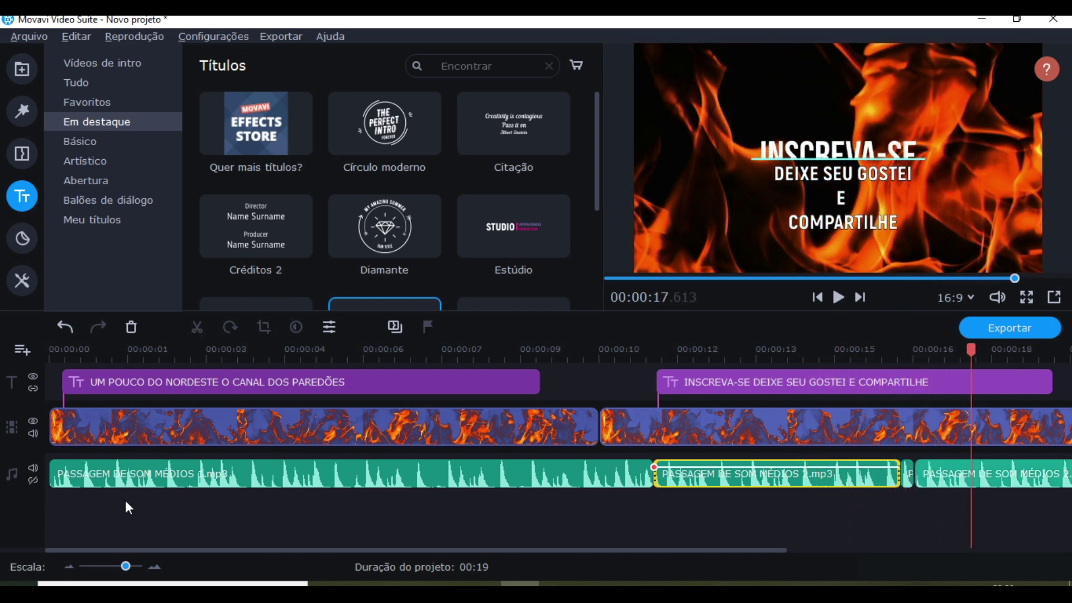
- Split the end of the second audio clip at 00:00:15.735 and again at 00:00:15.975
left_click(871, 476)
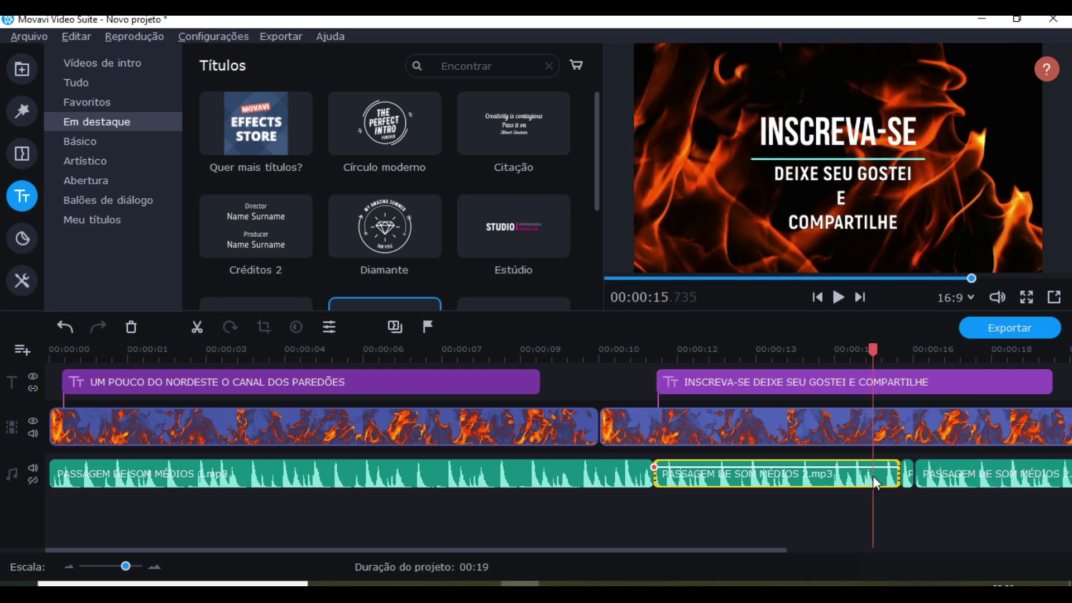
left_click(196, 326)
left_click(885, 480)
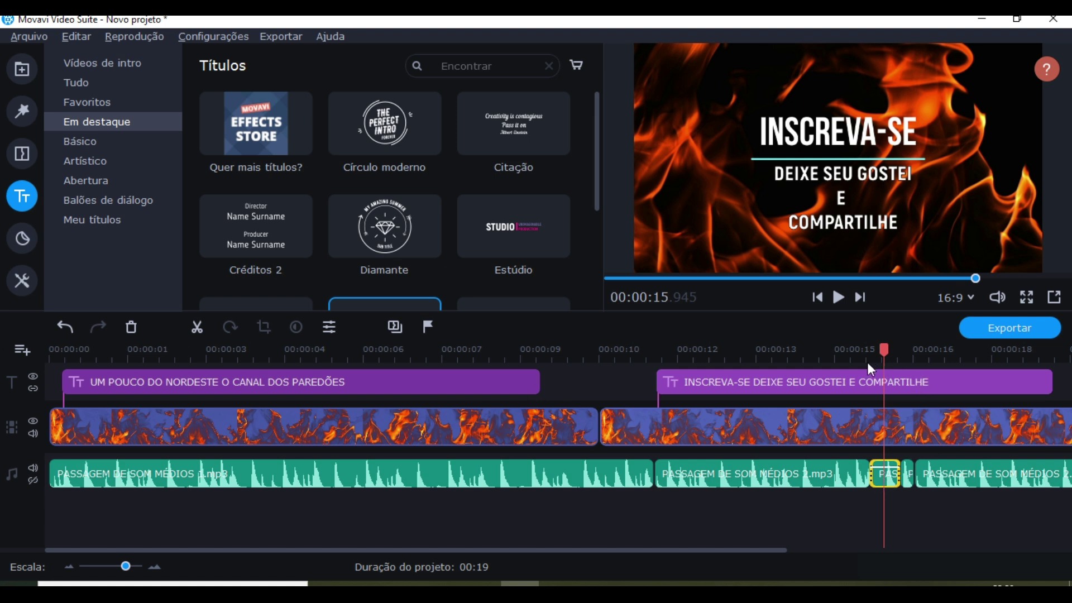
left_click_drag(885, 351, 885, 351)
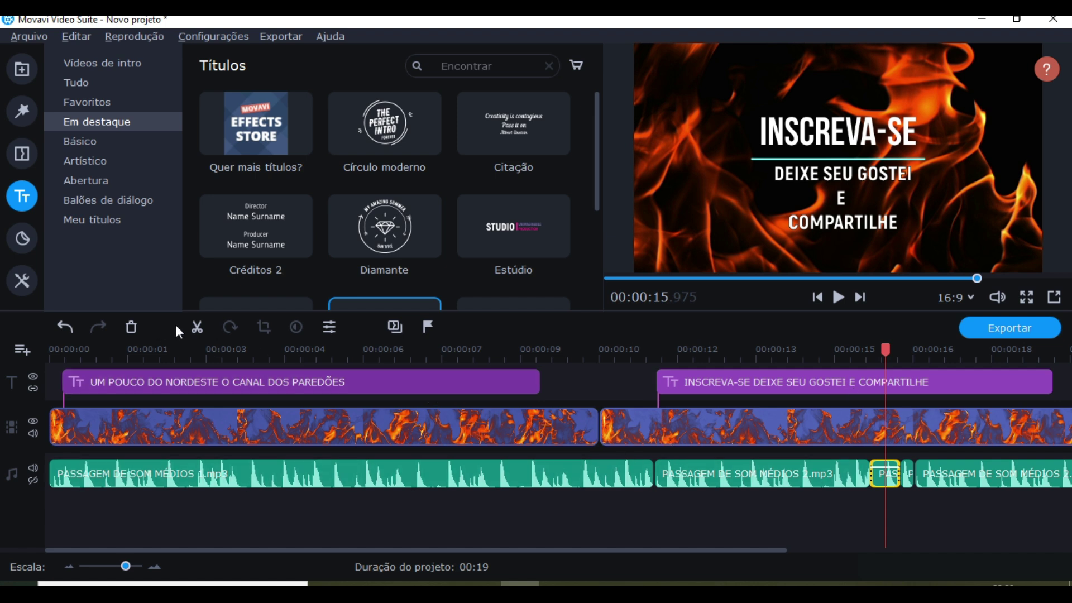
left_click(195, 329)
- Delete the short audio piece around 00:00:15.825, then shift the following pieces and the last audio clip earlier to close the gaps
left_click(879, 484)
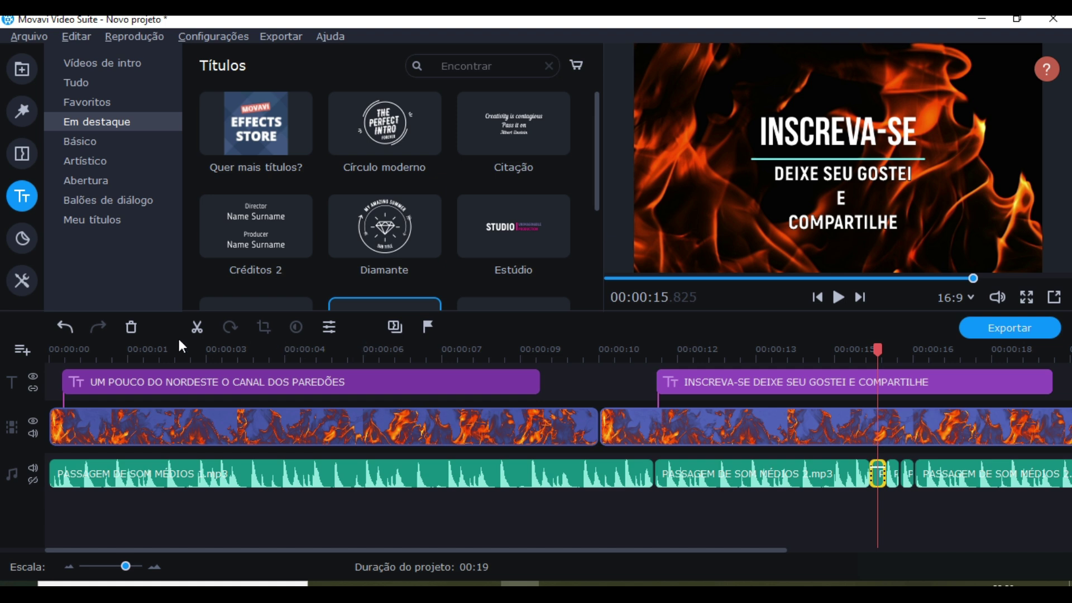
left_click(136, 330)
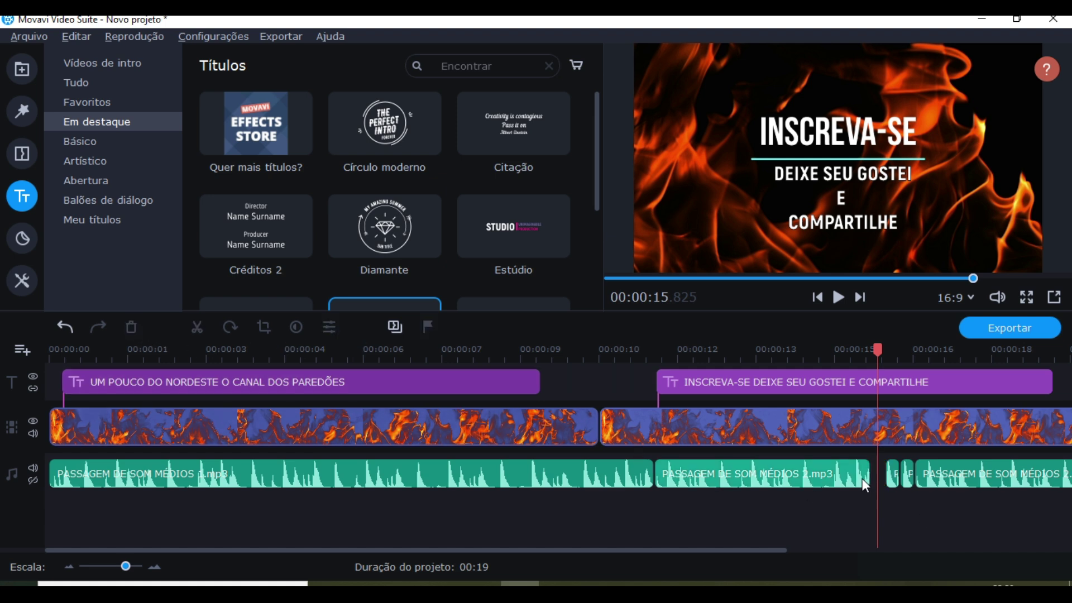
left_click(888, 475)
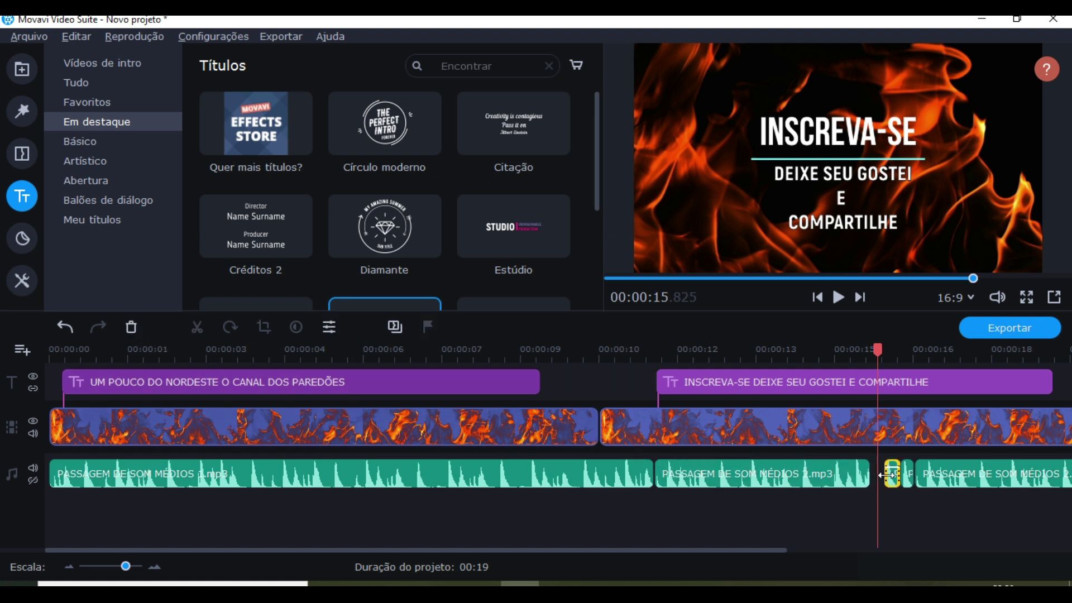
mouse_move(892, 479)
left_mouse_down()
mouse_move(876, 481)
mouse_move(916, 480)
mouse_move(898, 480)
left_mouse_up()
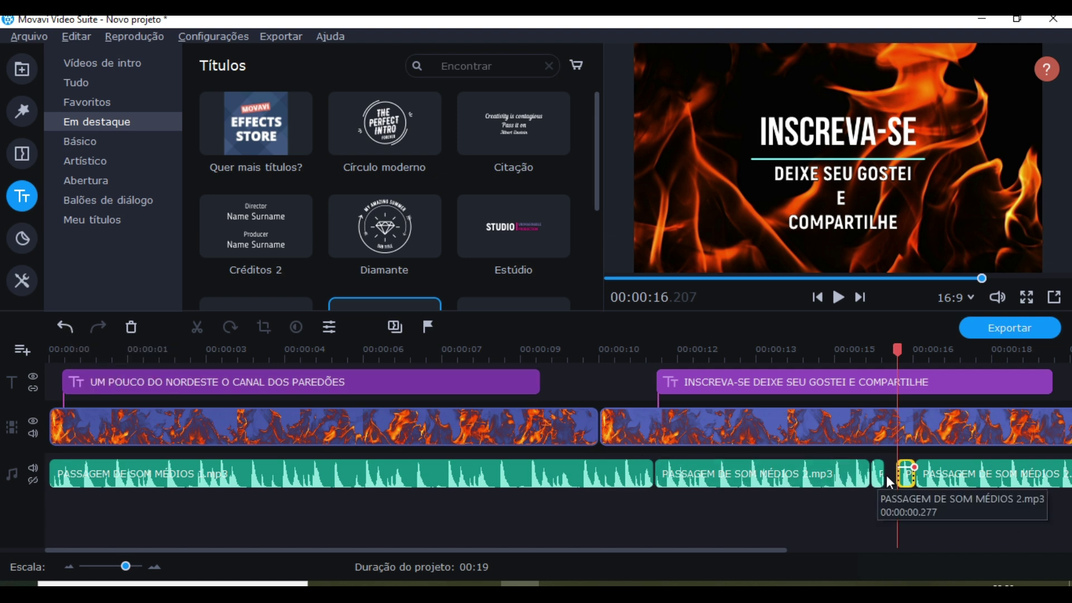
left_click_drag(907, 477, 896, 479)
left_click_drag(957, 477, 941, 490)
left_click_drag(898, 356, 685, 356)
key("space")
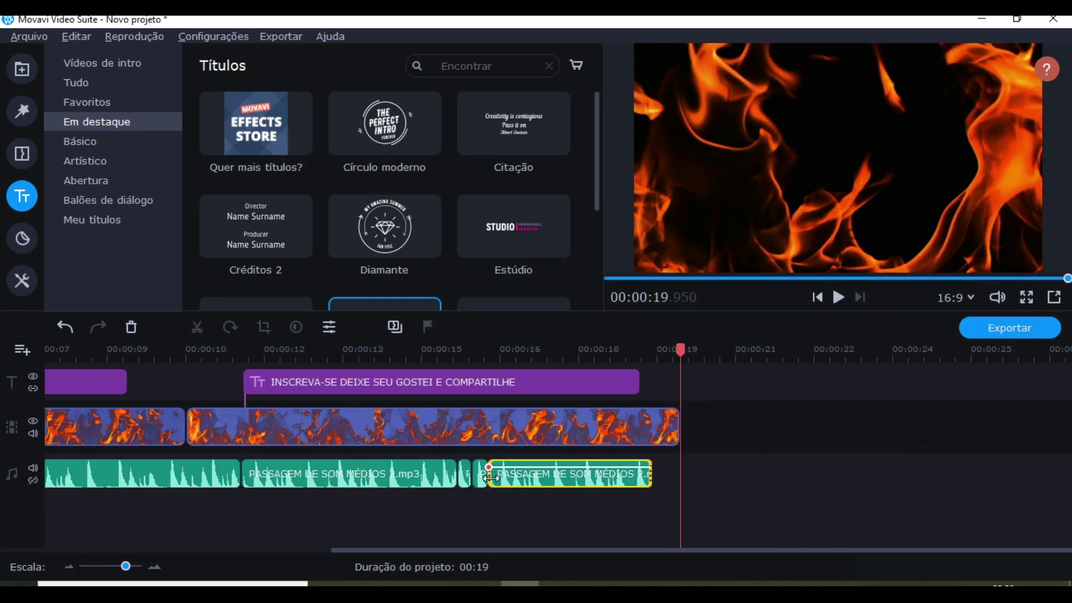
- Delete the two remaining short audio pieces and butt the last clip against the second at 00:00:15.690, then play the join
left_click(483, 479)
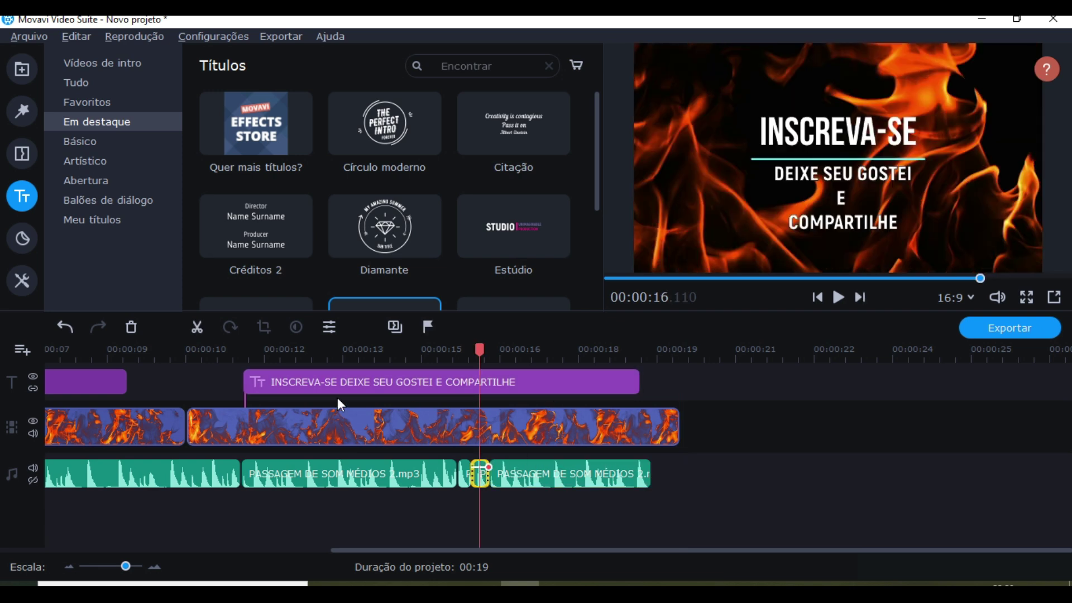
left_click(139, 326)
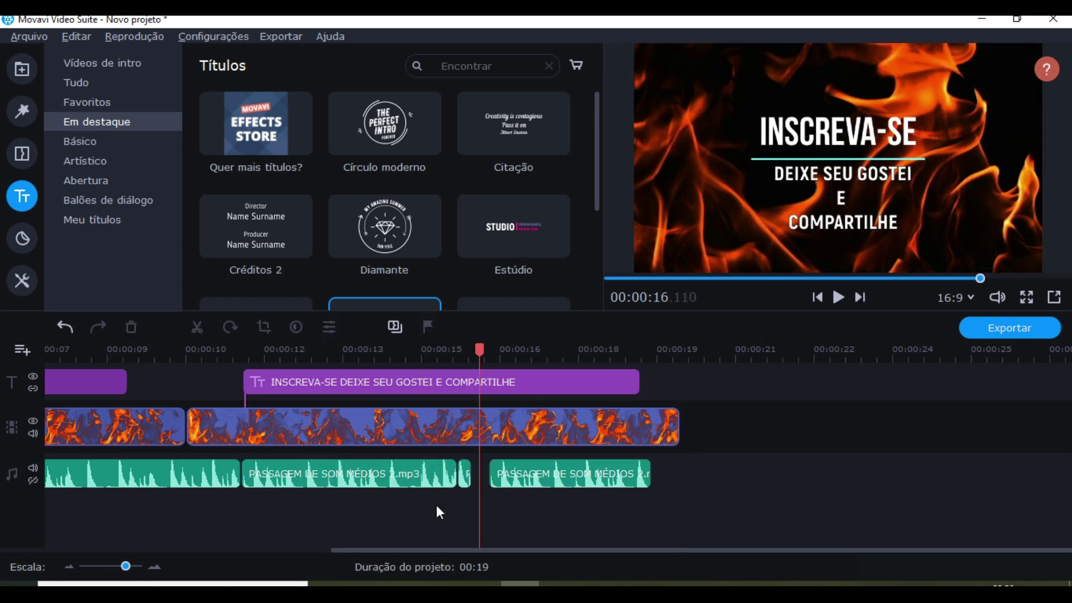
left_click(124, 328)
left_click_drag(518, 476, 490, 480)
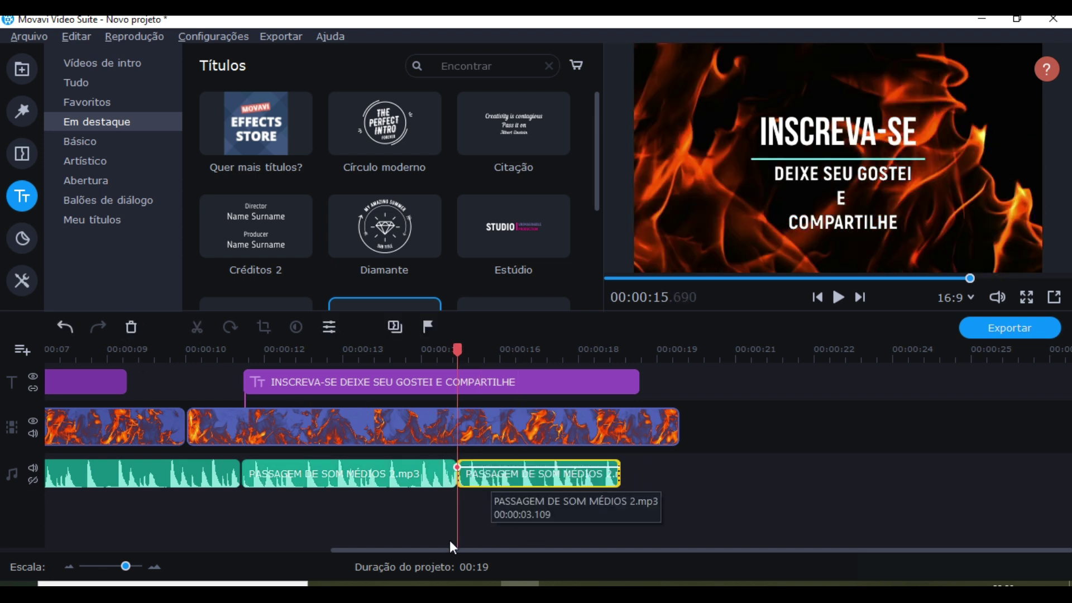
left_click(416, 364)
key("space")
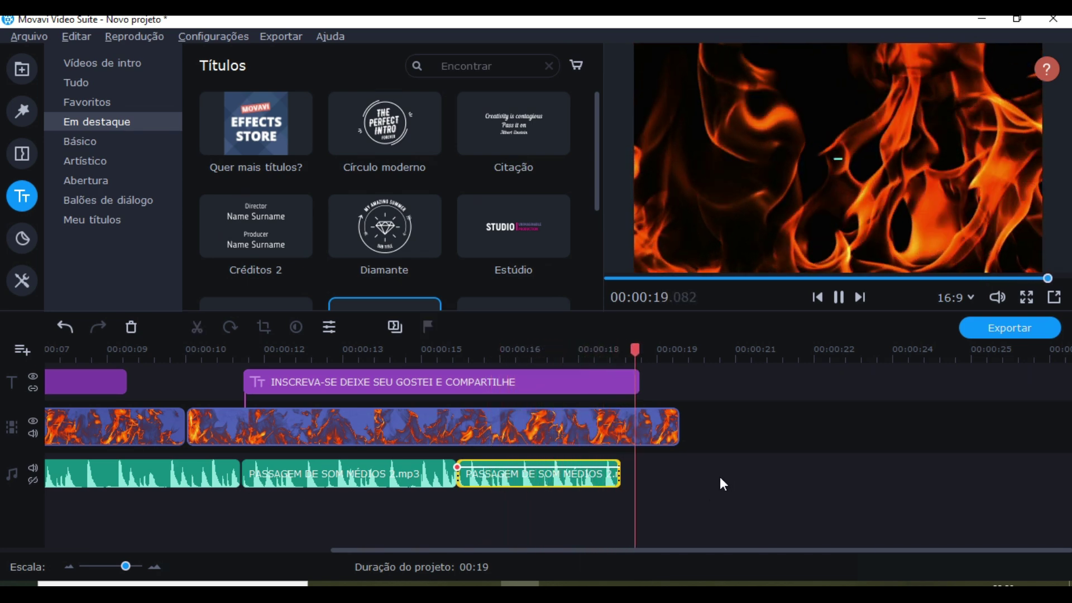
- Lengthen the last audio clip in stages to the end of the video track at 00:00:19.950, listening to its ending between extensions
scroll(809, 474, "up", 2)
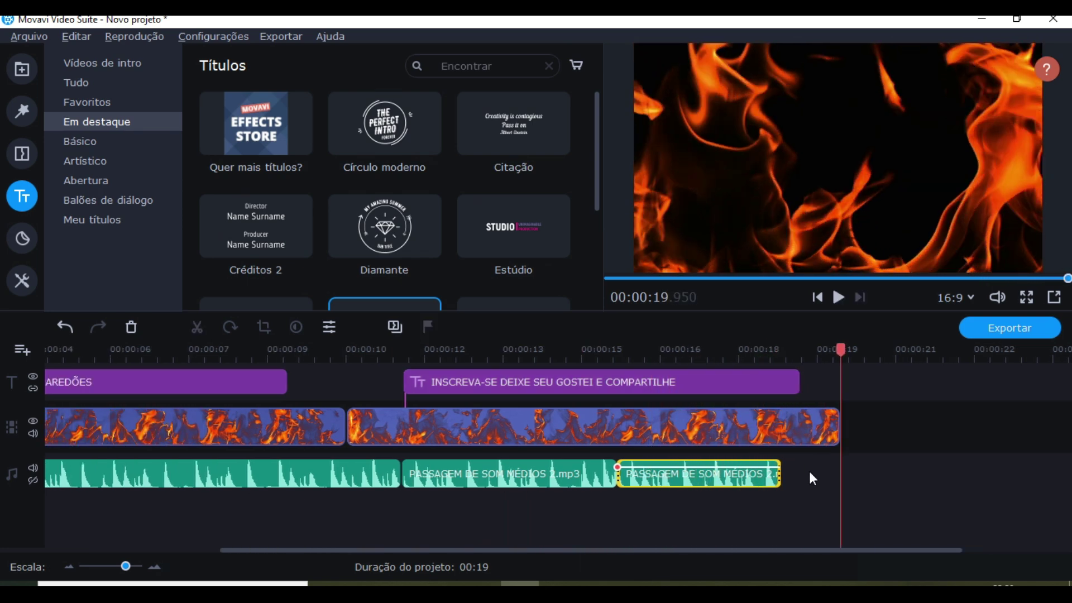
left_click(790, 419)
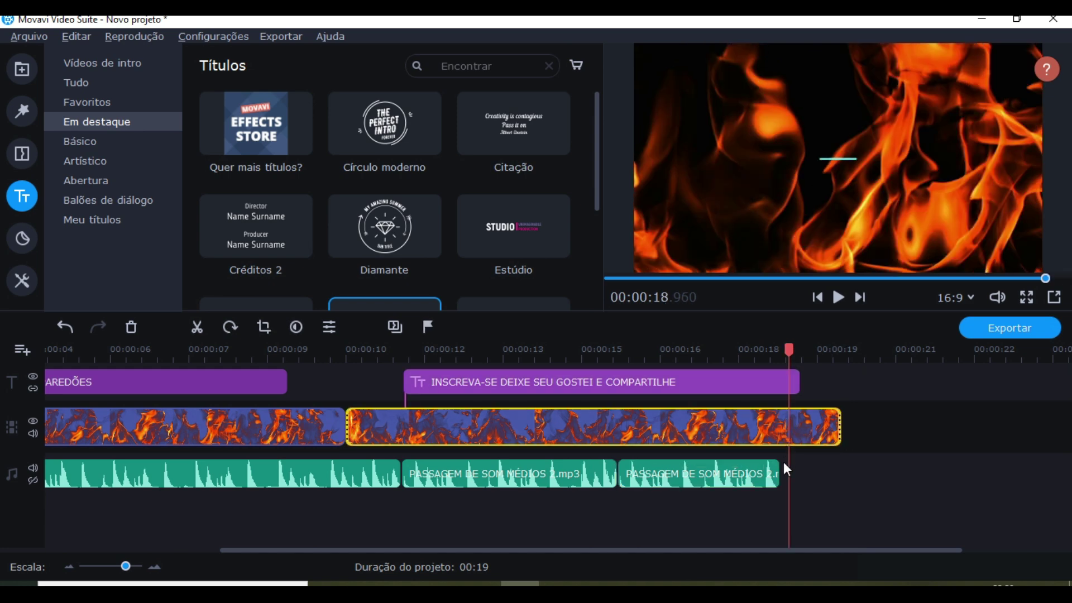
left_click_drag(779, 463, 800, 465)
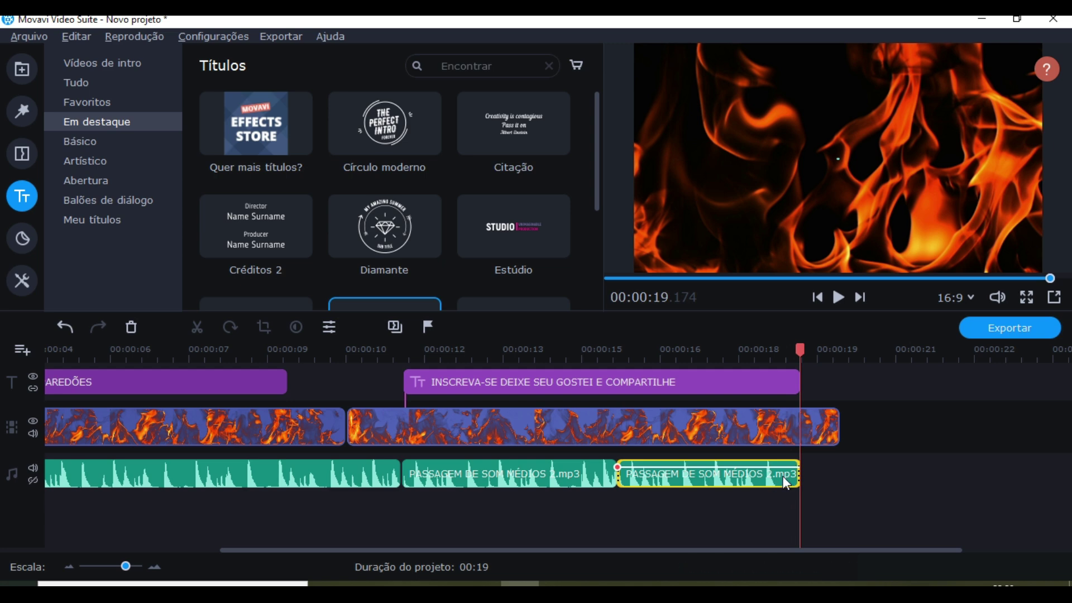
left_click(685, 459)
key("space")
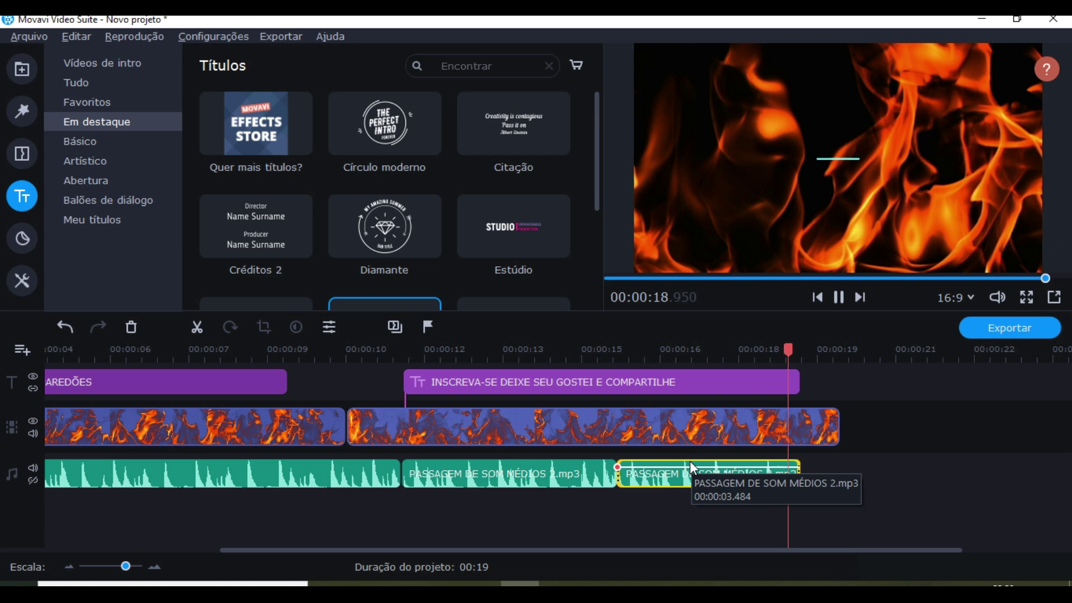
mouse_move(800, 474)
left_mouse_down()
mouse_move(831, 473)
mouse_move(819, 473)
left_mouse_up()
left_click(717, 483)
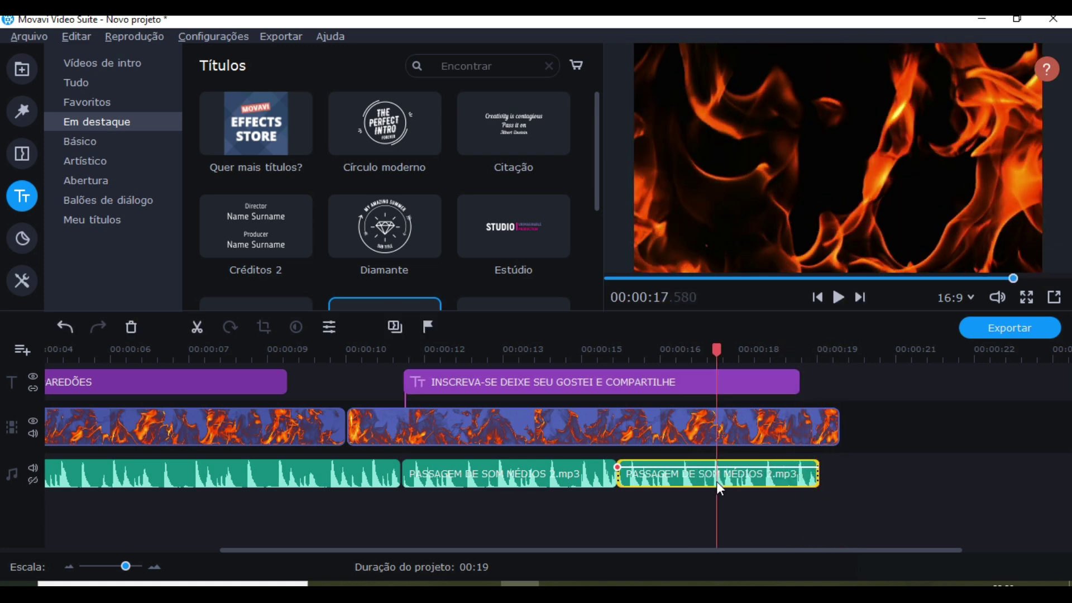
key("space")
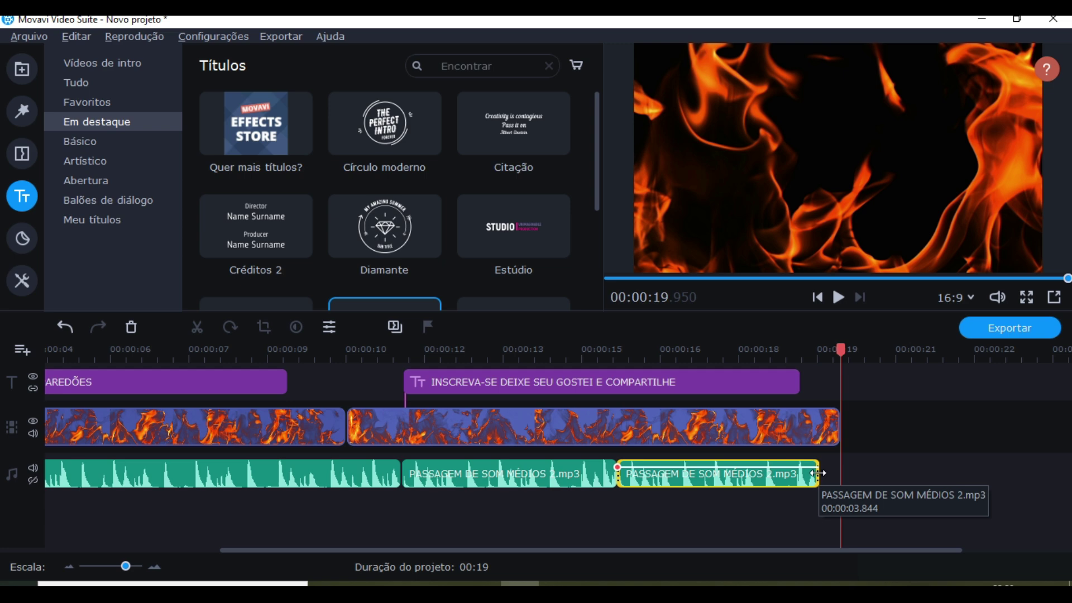
left_click_drag(818, 473, 839, 474)
- Move the INSCREVA-SE title slightly later so that it ends at about 00:00:19.545
left_click(798, 383)
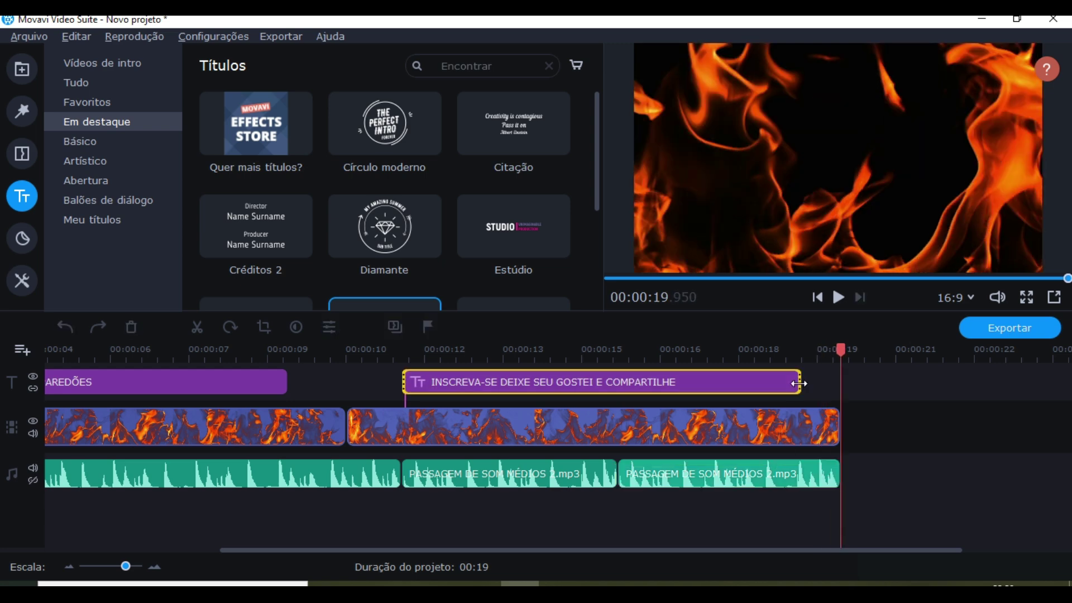
left_click(617, 384)
left_click_drag(618, 385, 633, 384)
left_click(632, 385)
key("space")
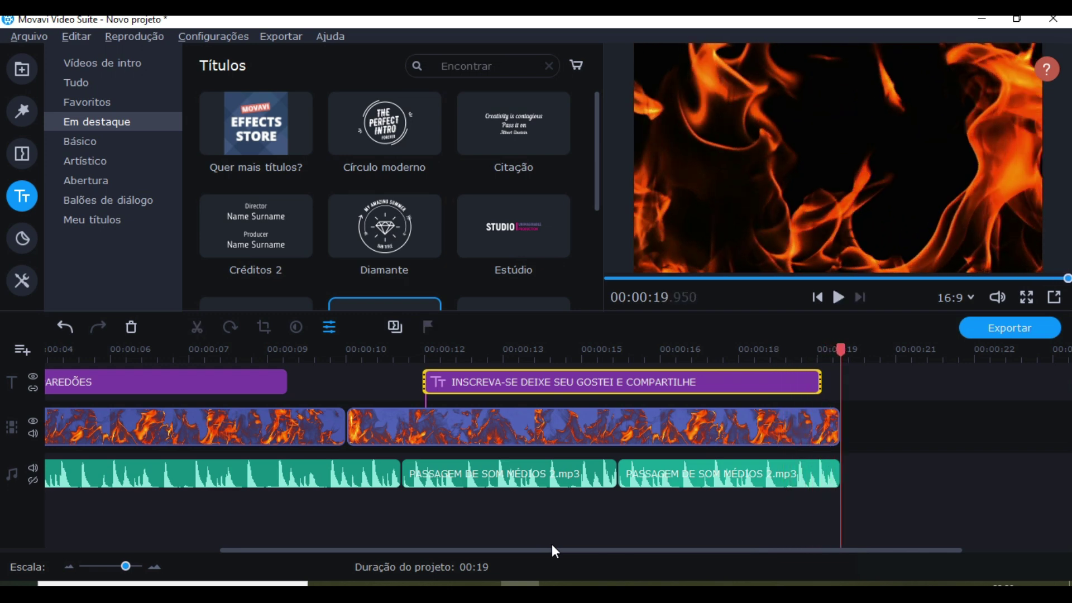
- Turn on normalization for the first audio clip, PASSAGEM DE SOM MÉDIOS 1.mp3, and raise its volume to 400%
left_click_drag(841, 349, 98, 427)
scroll(98, 426, "up", 3)
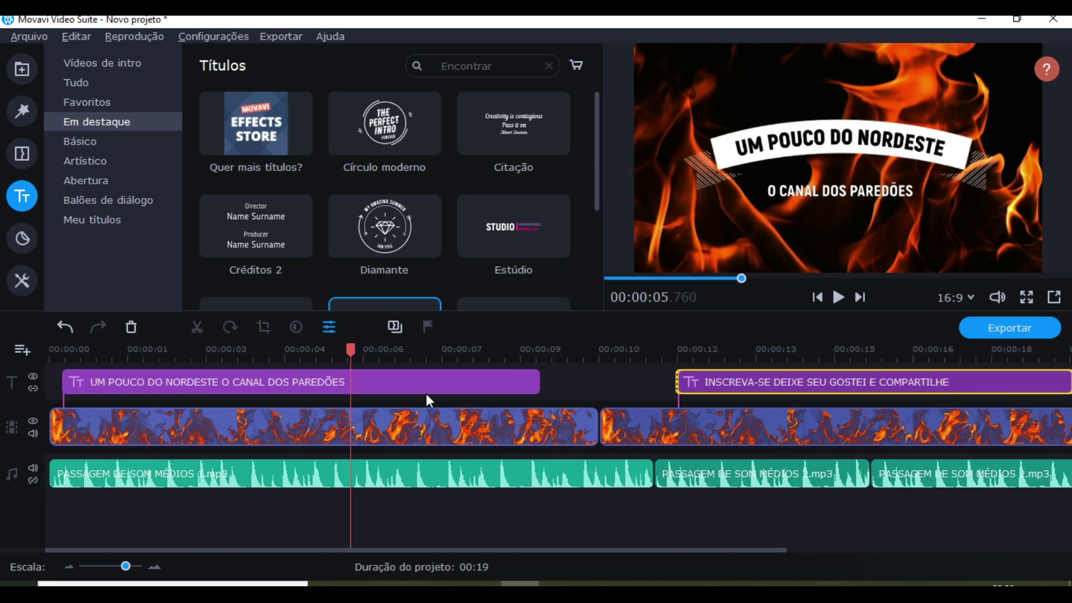
left_click(322, 482)
double_click(323, 480)
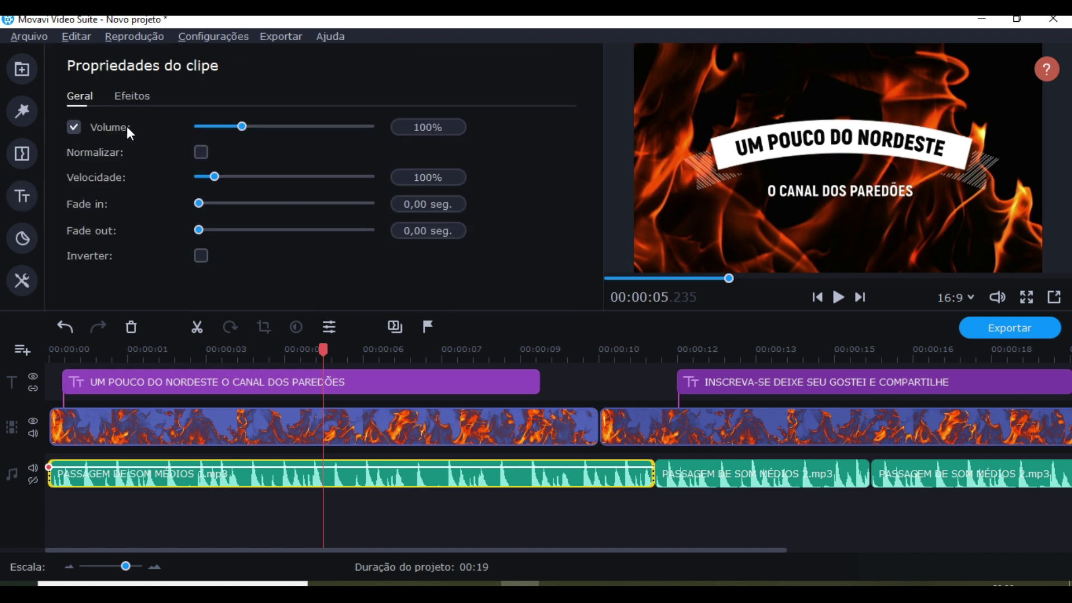
left_click(207, 155)
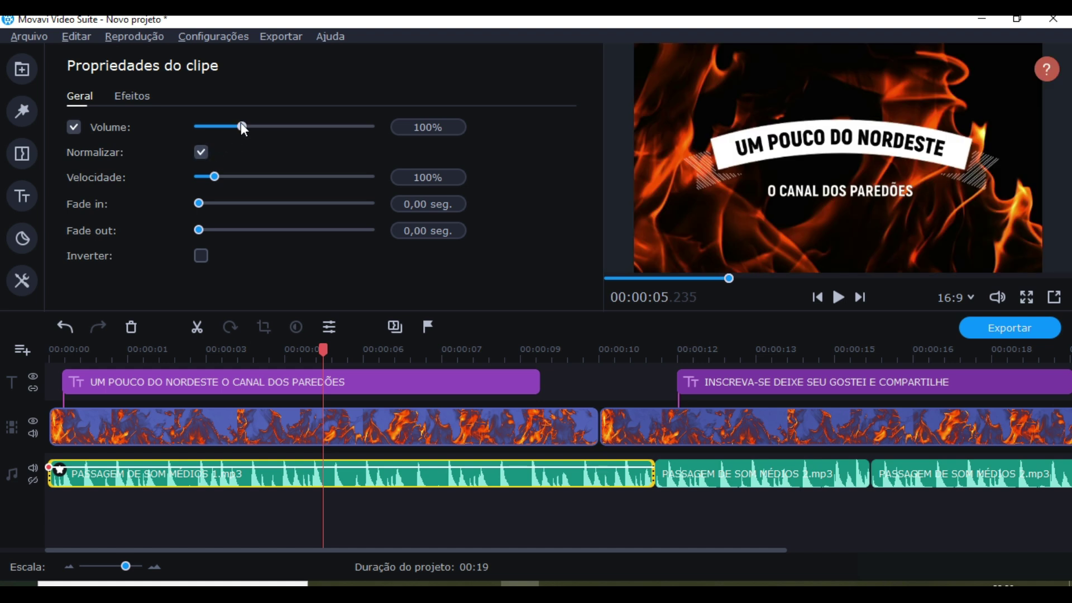
left_click_drag(244, 125, 380, 137)
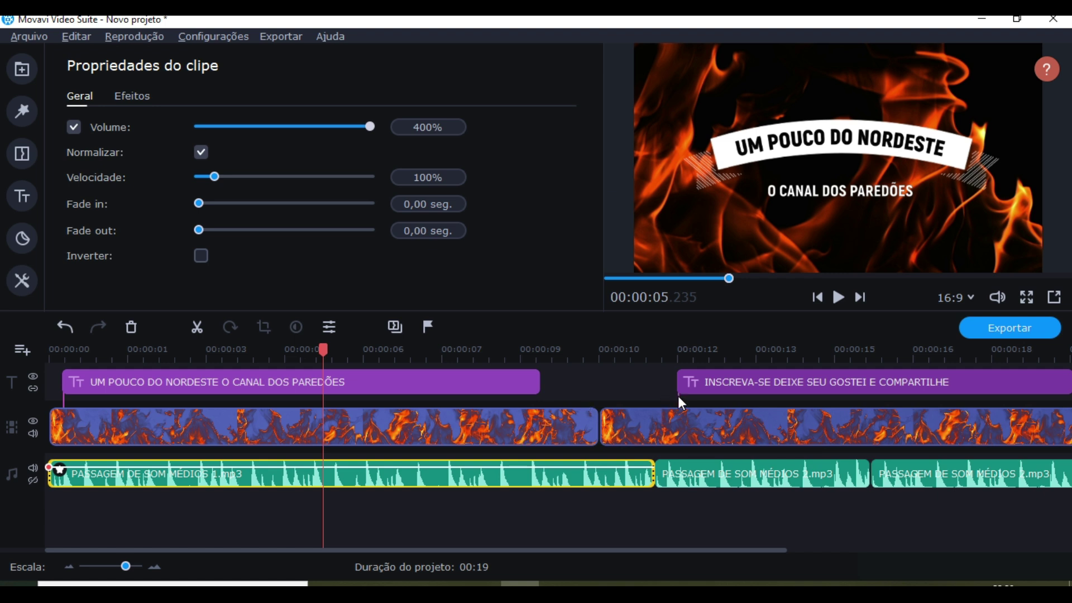
- Raise the second audio clip's volume to 400% and normalize it
left_click(754, 475)
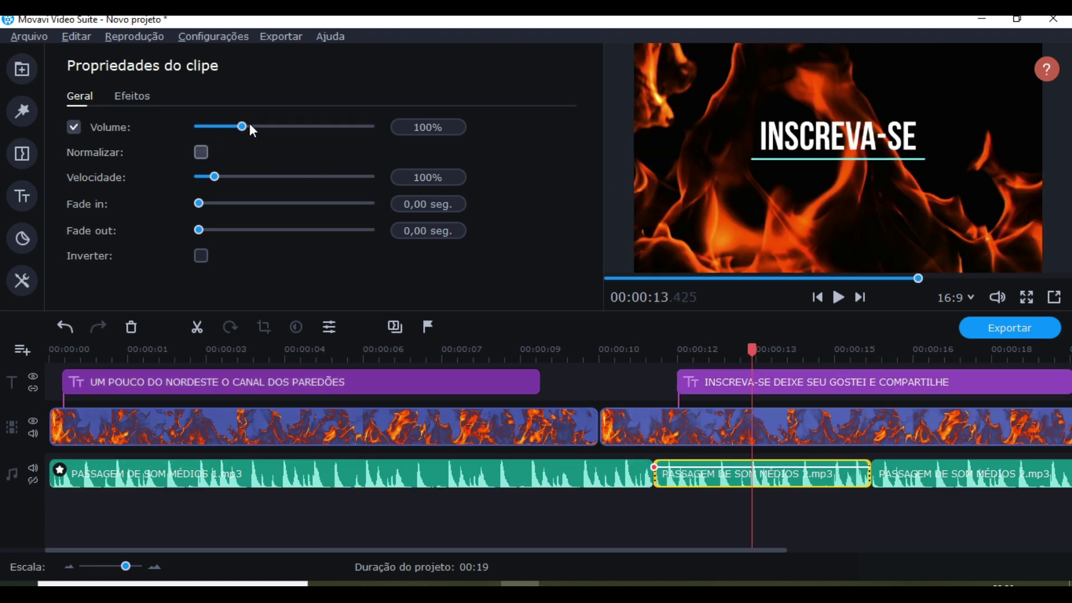
left_click_drag(240, 122, 373, 128)
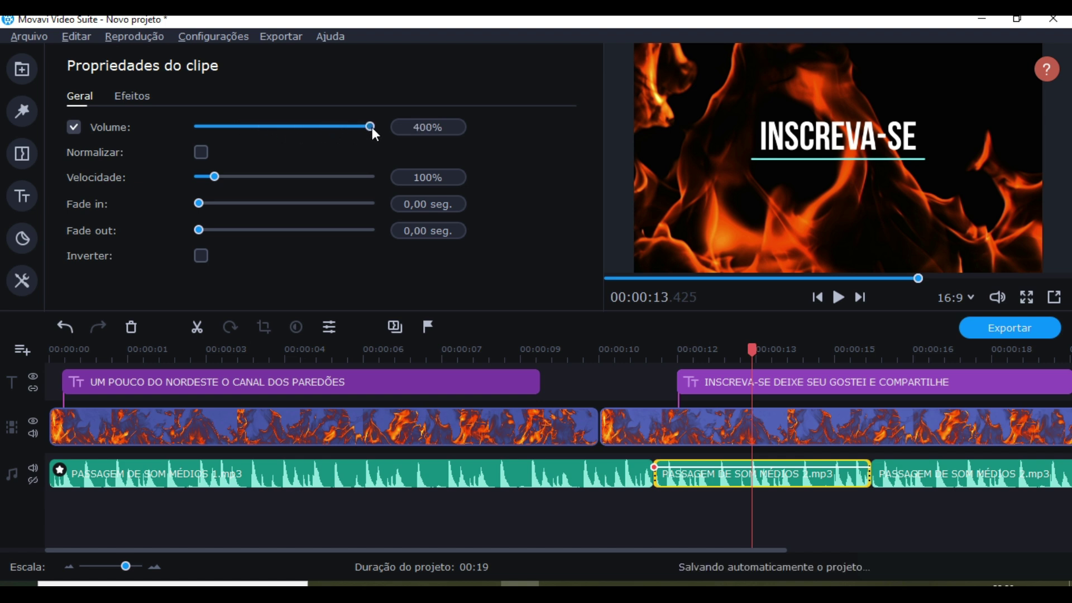
left_click(201, 152)
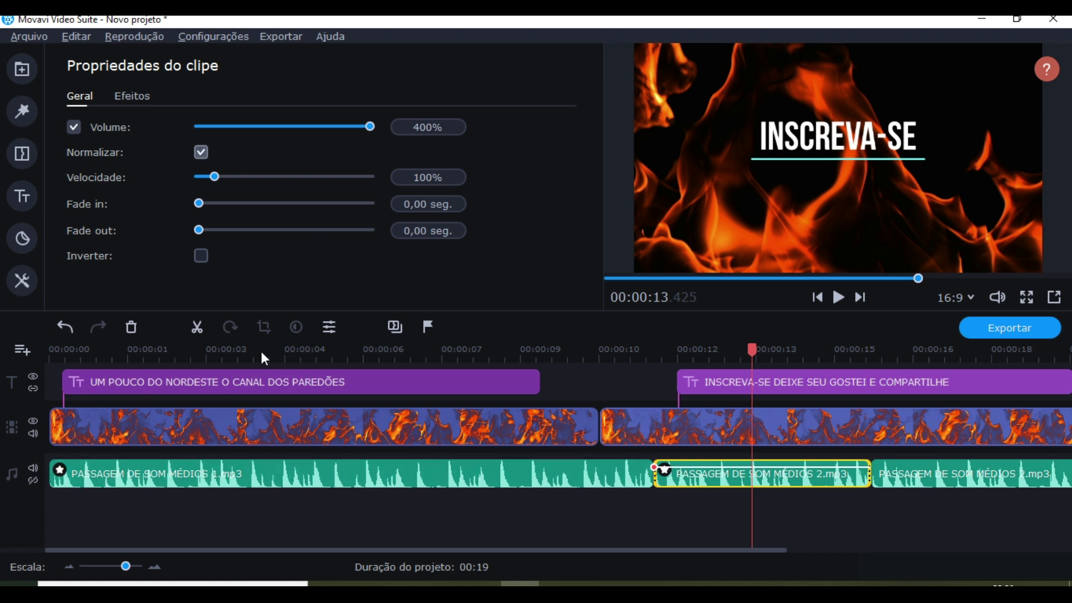
- Set the last audio clip's volume to 400% and enable its normalization
scroll(571, 437, "right", 3)
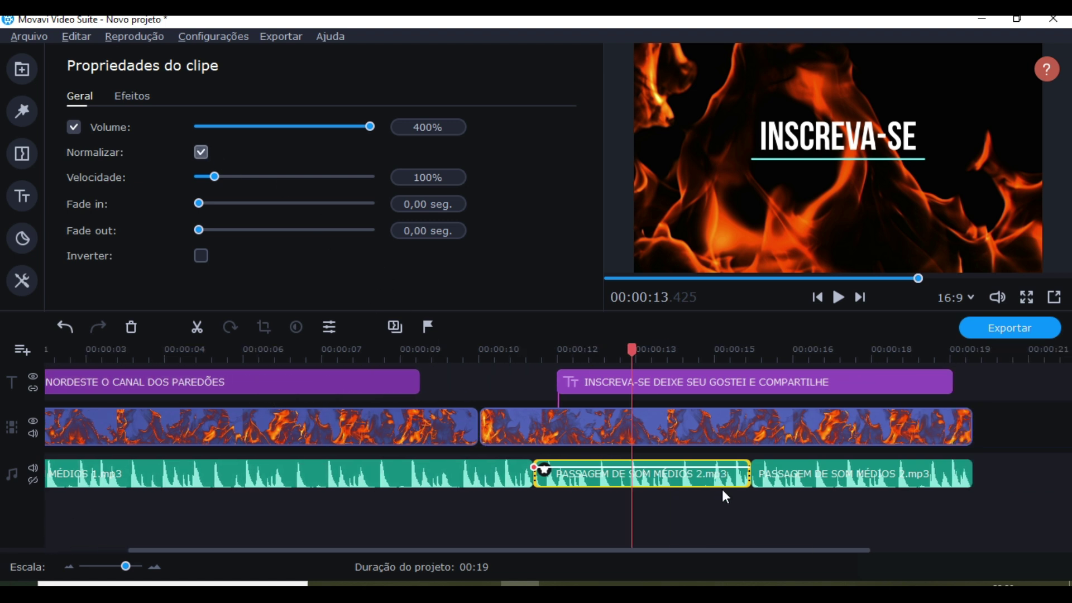
left_click(782, 471)
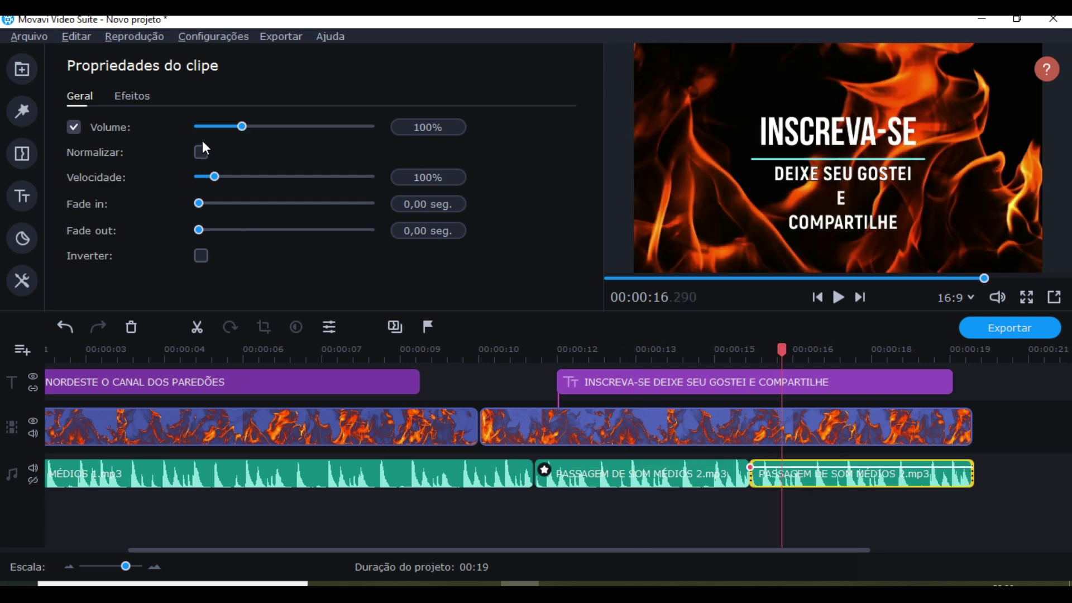
left_click_drag(242, 127, 411, 134)
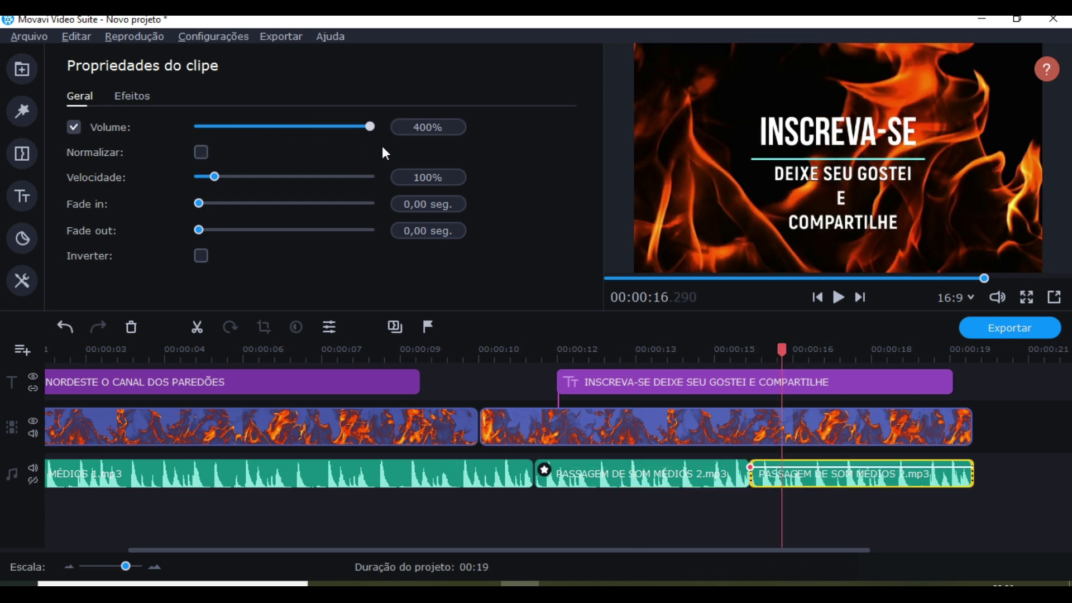
left_click(198, 155)
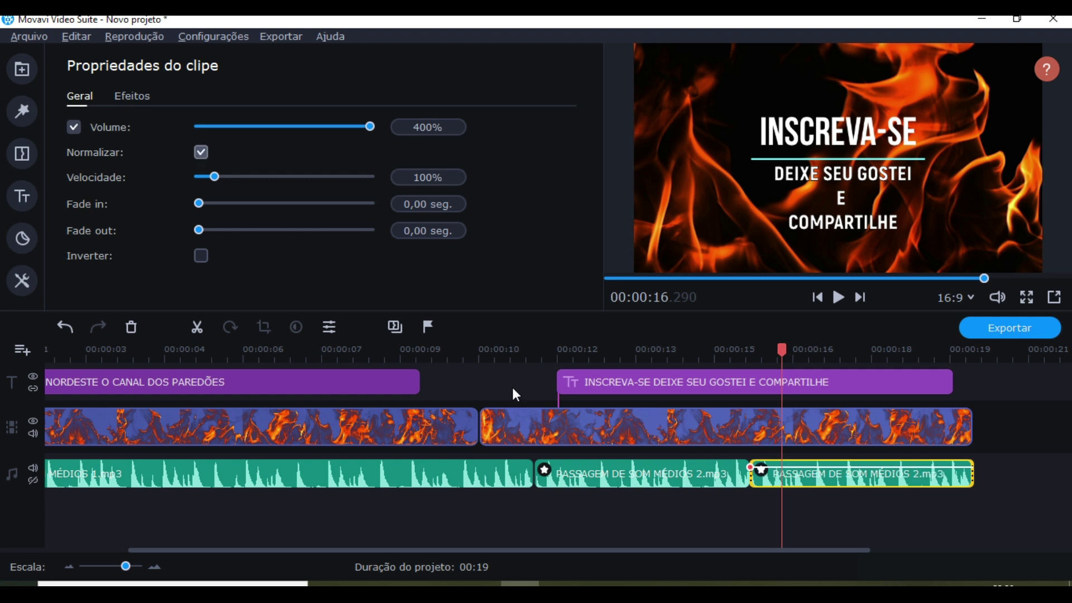
left_click(719, 525)
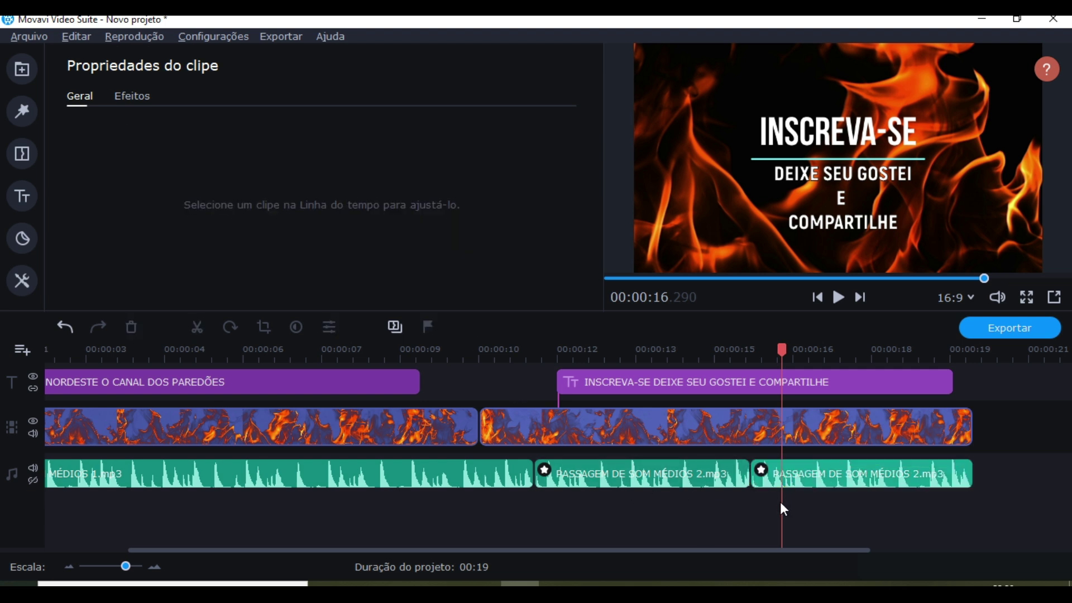
left_click(779, 477)
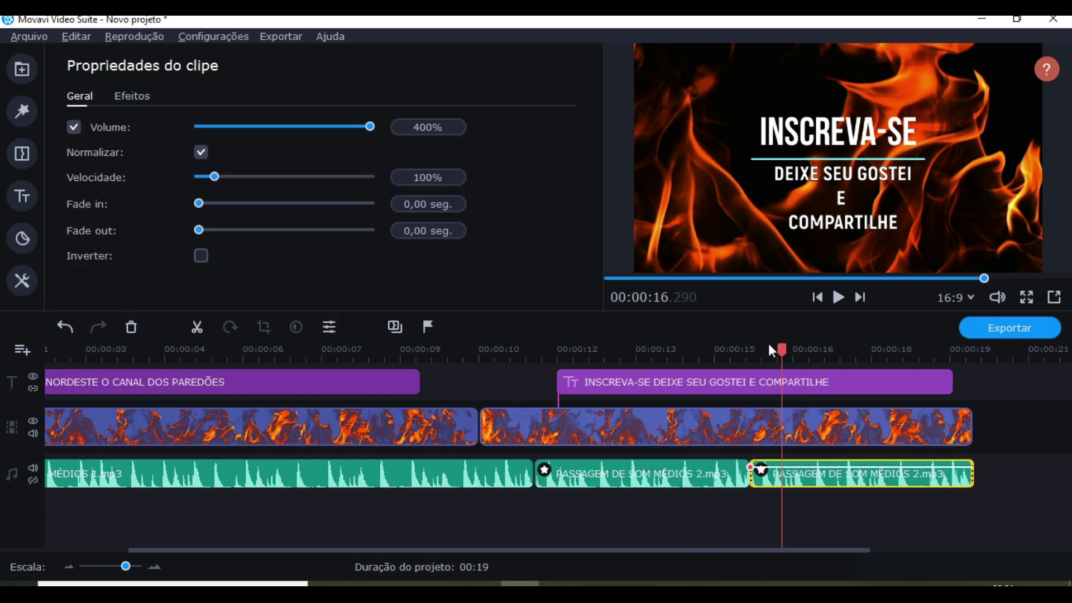
- Review the end of the INSCREVA-SE title and its text settings, then show the first fire clip's properties
left_click_drag(778, 352, 953, 369)
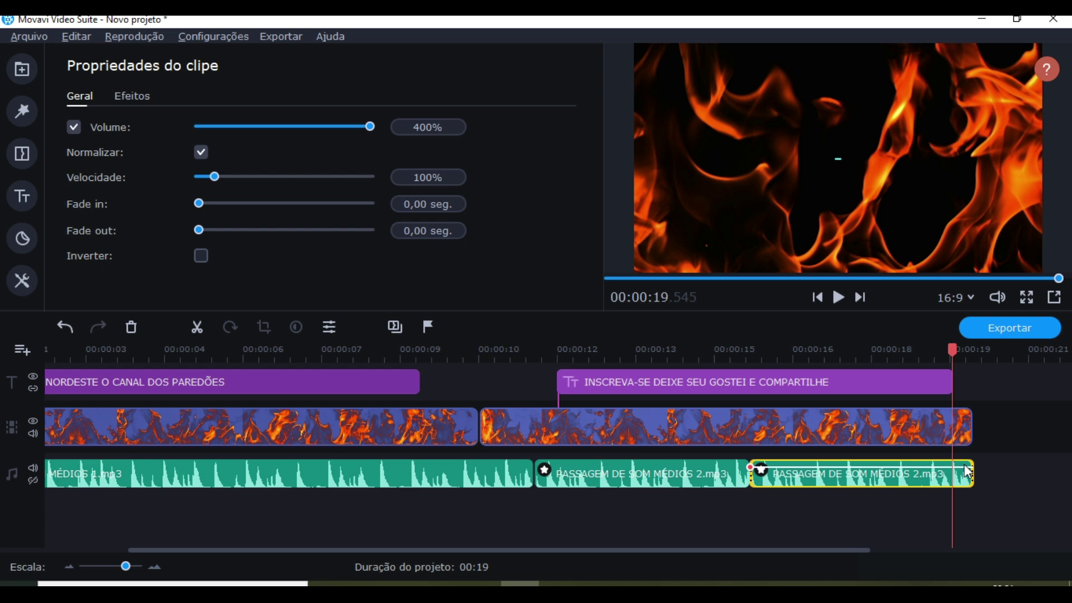
double_click(949, 389)
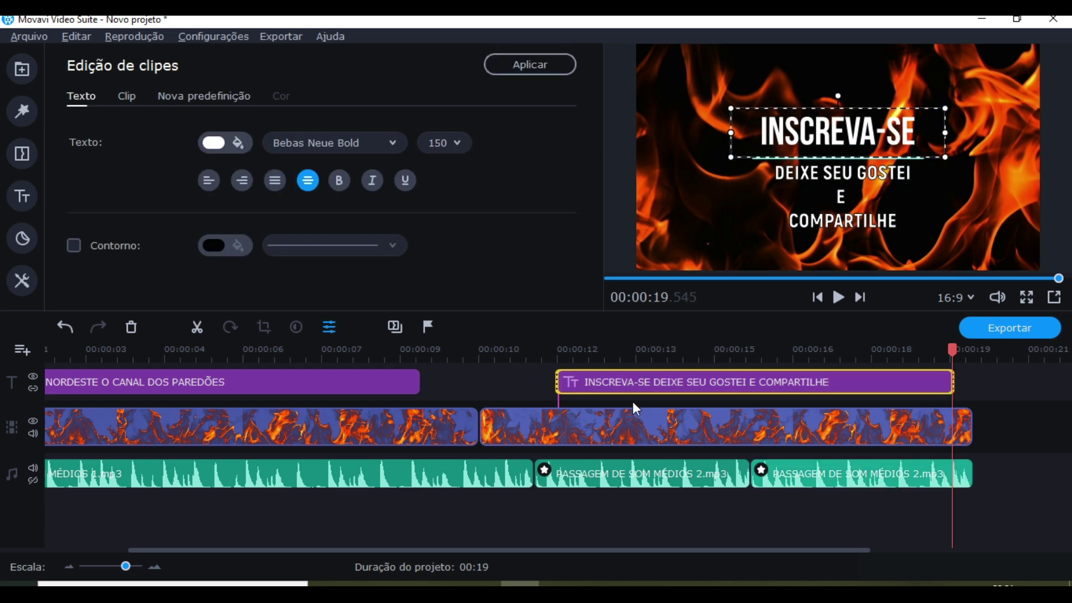
scroll(303, 465, "left", 3)
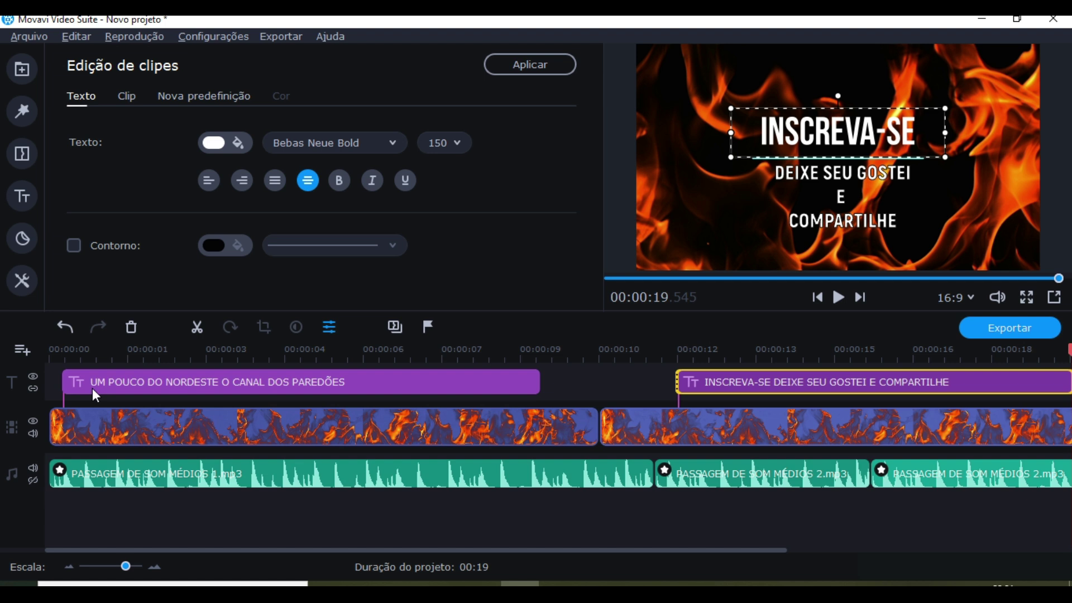
left_click(56, 384)
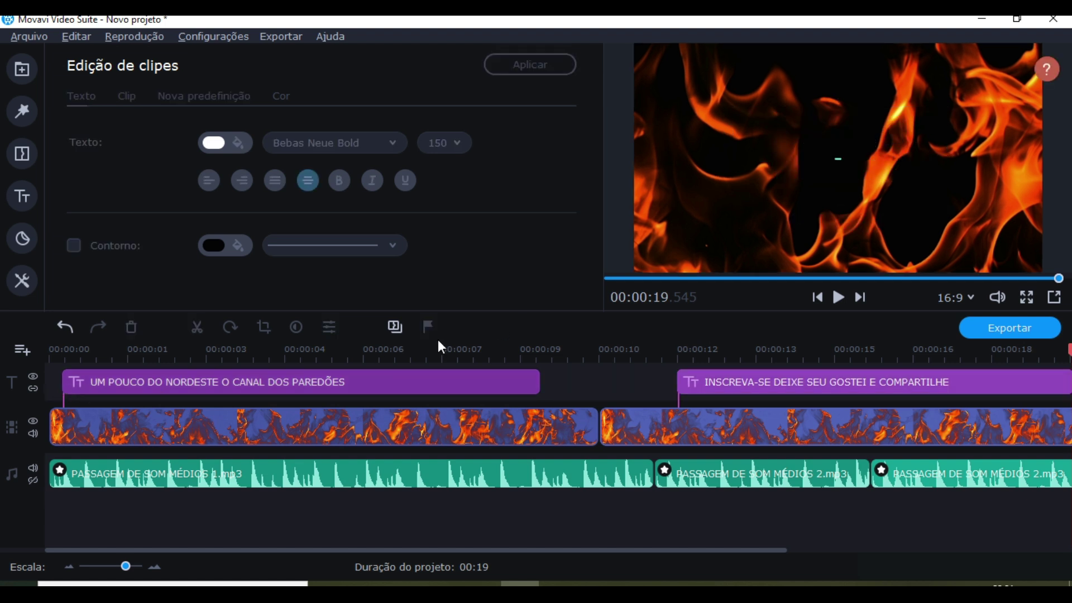
left_click(53, 438)
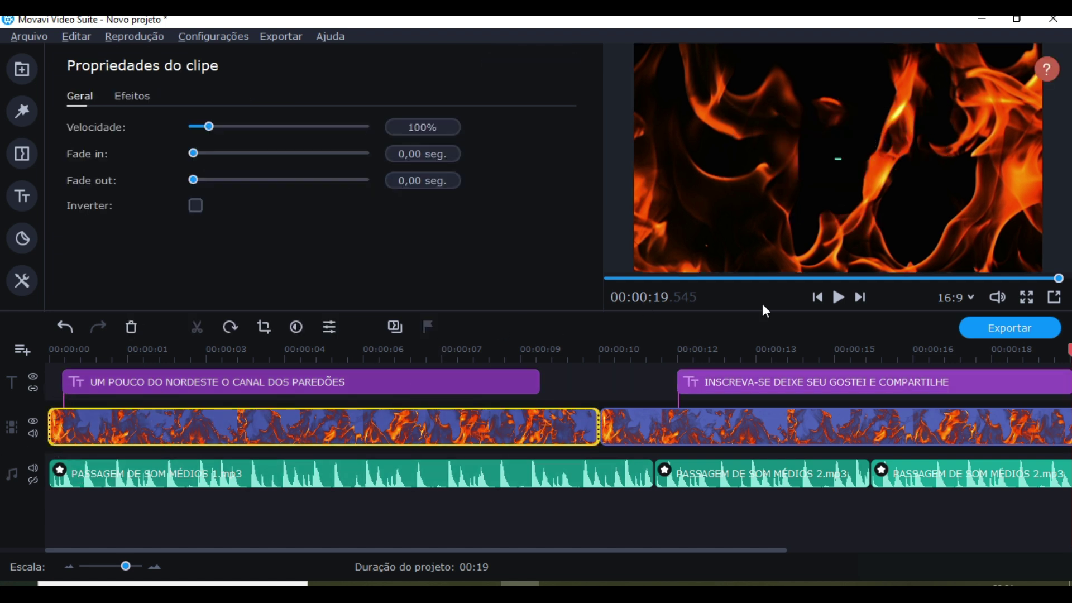
- Play the intro from the start through to the end to review the titles and audio together
left_click(617, 282)
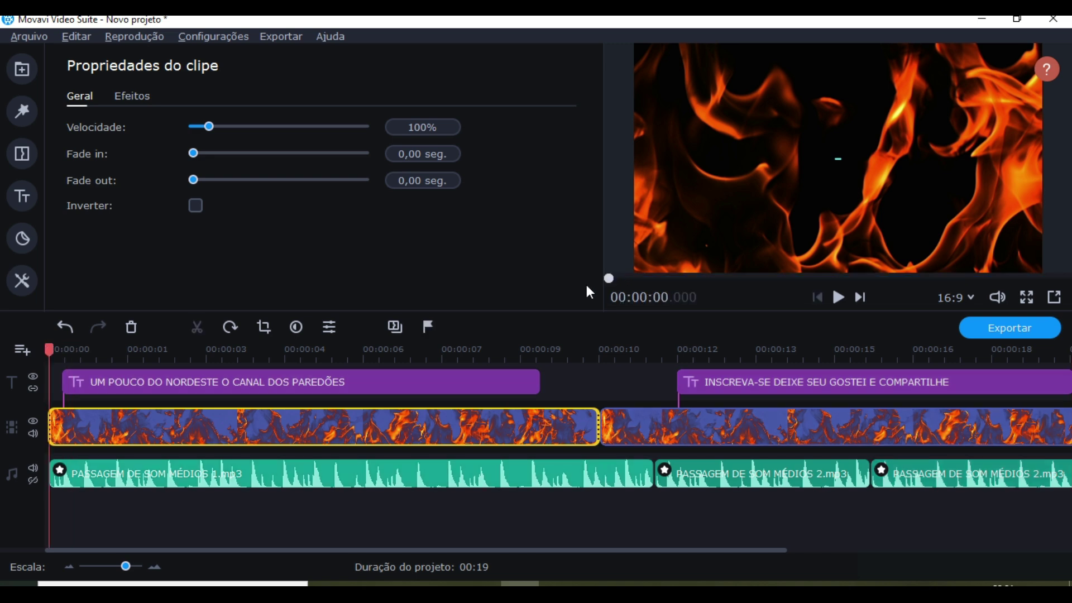
left_click(751, 278)
left_click(838, 297)
left_click(817, 297)
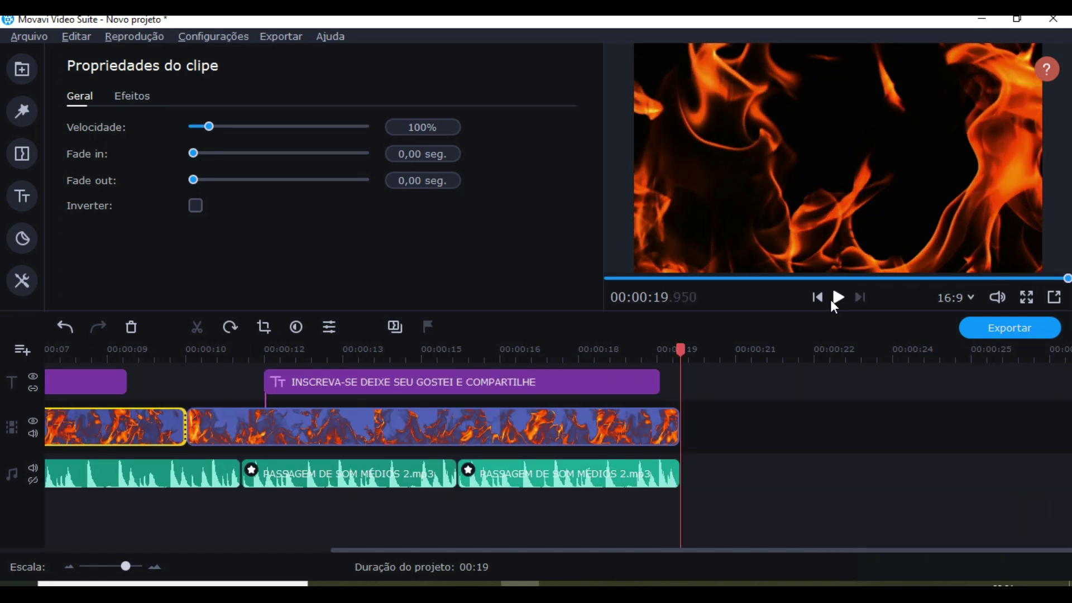
- Shift both PASSAGEM DE SOM MÉDIOS 2.mp3 clips slightly later and place them end to end on the audio track
left_click(445, 474)
left_click_drag(454, 473, 450, 474)
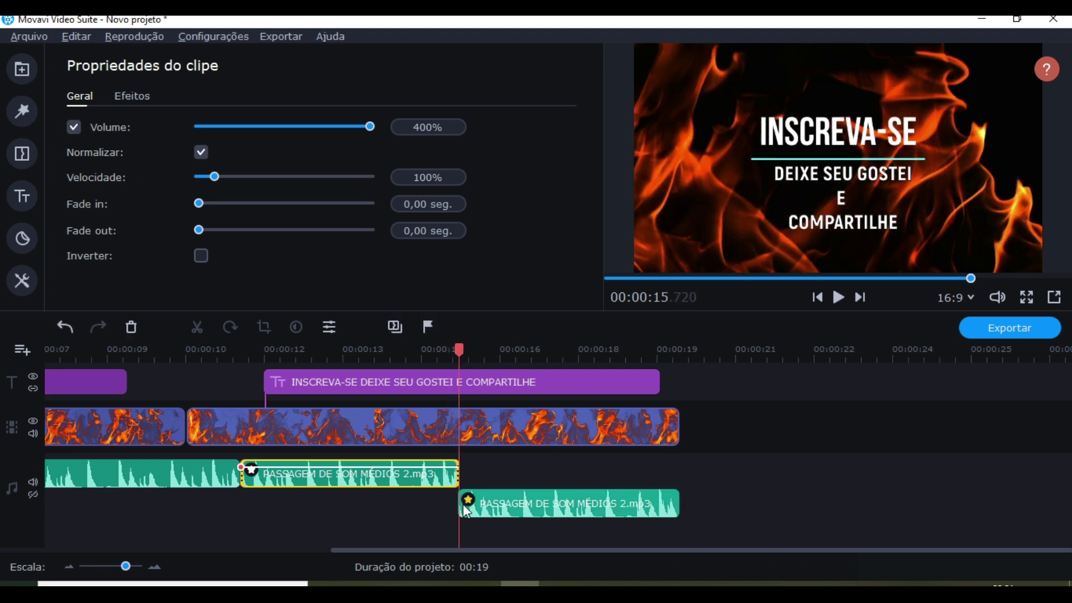
left_click(464, 504)
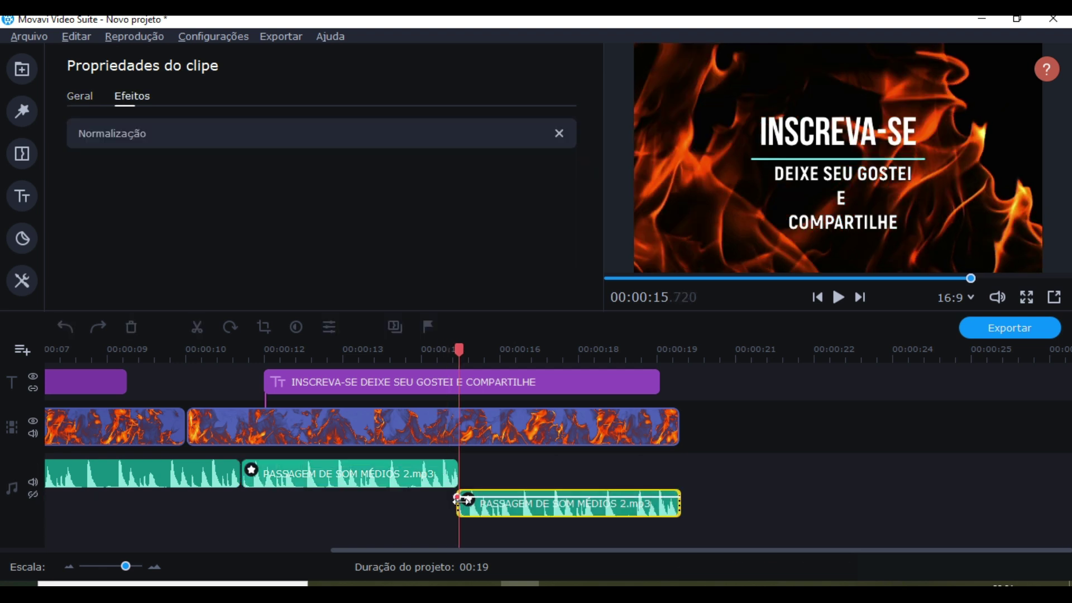
left_click_drag(496, 508, 475, 476)
left_click_drag(393, 494, 401, 467)
left_click_drag(463, 516, 500, 491)
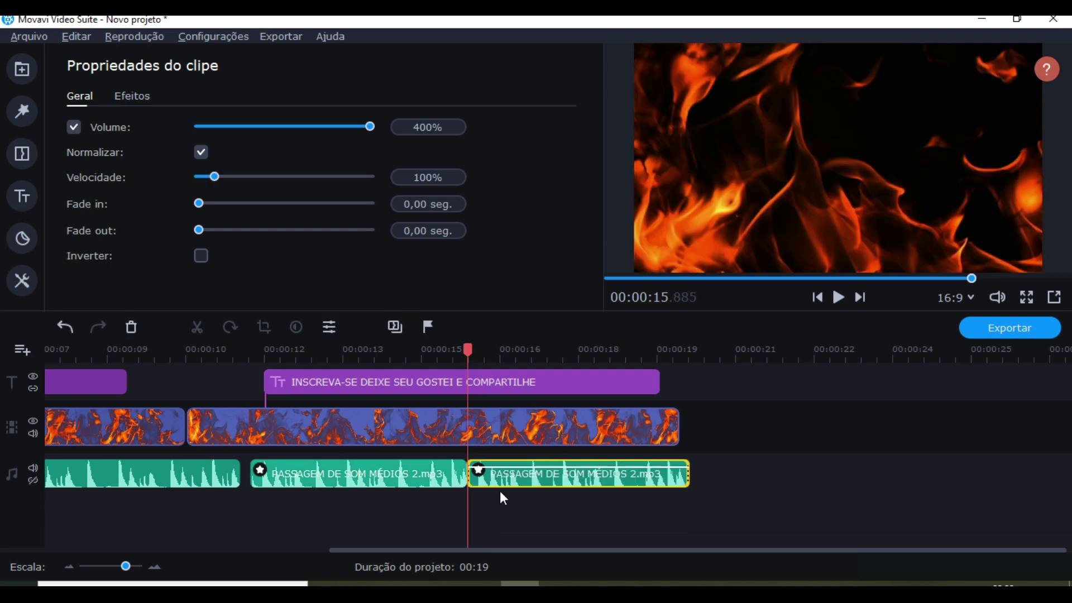
- Play the timeline from the second audio clip to its end to check the audio join and the ending
left_click(285, 469)
key("space")
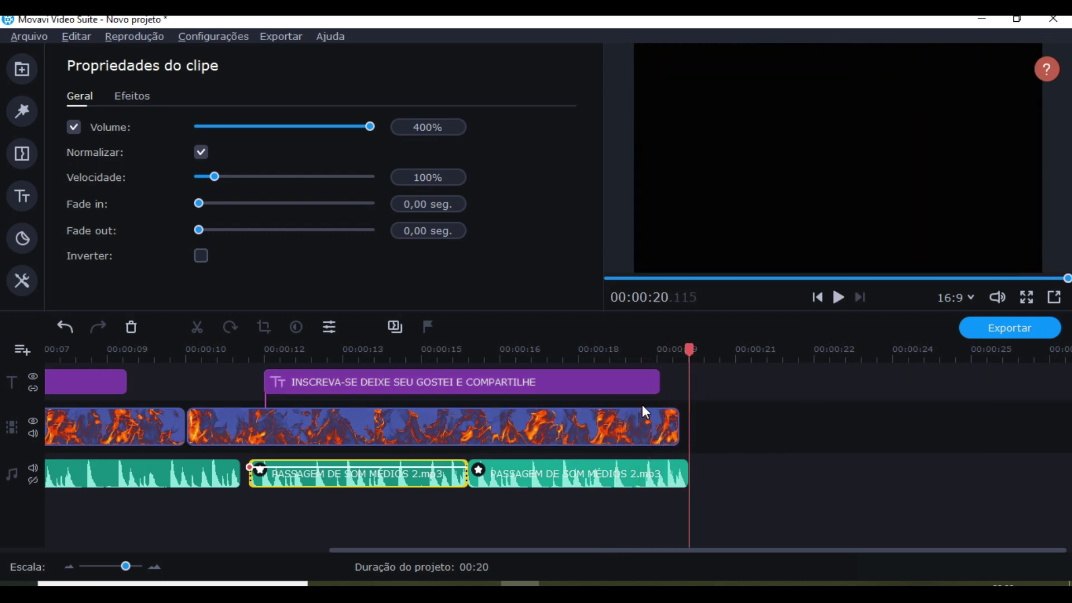
left_click_drag(681, 351, 743, 402)
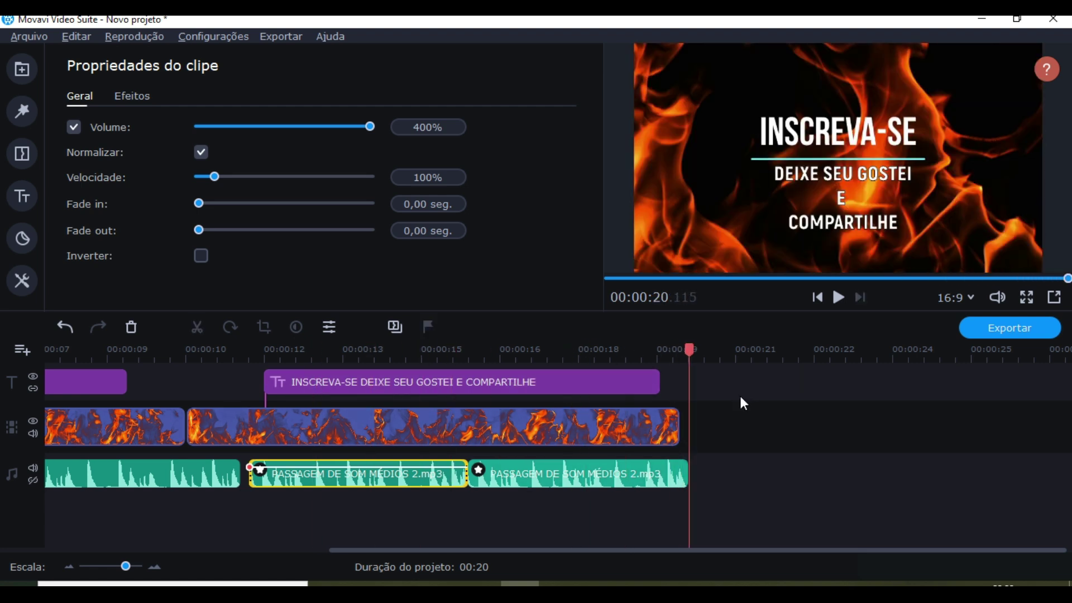
left_click(681, 467)
left_click(679, 448)
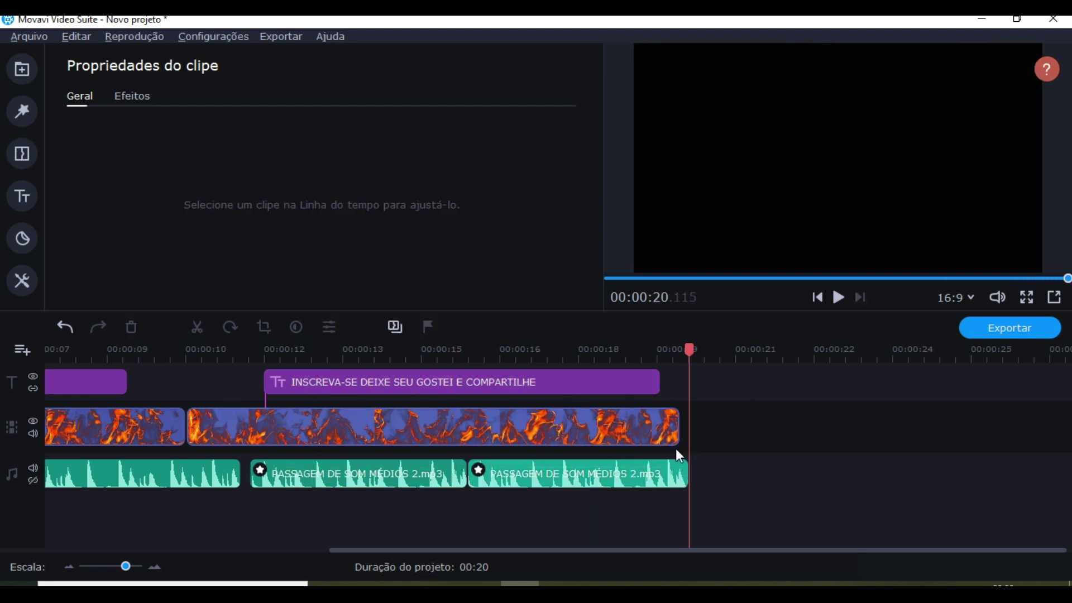
- Split the last audio clip at the end of the fire video, at 00:00:19.950
left_click(681, 471)
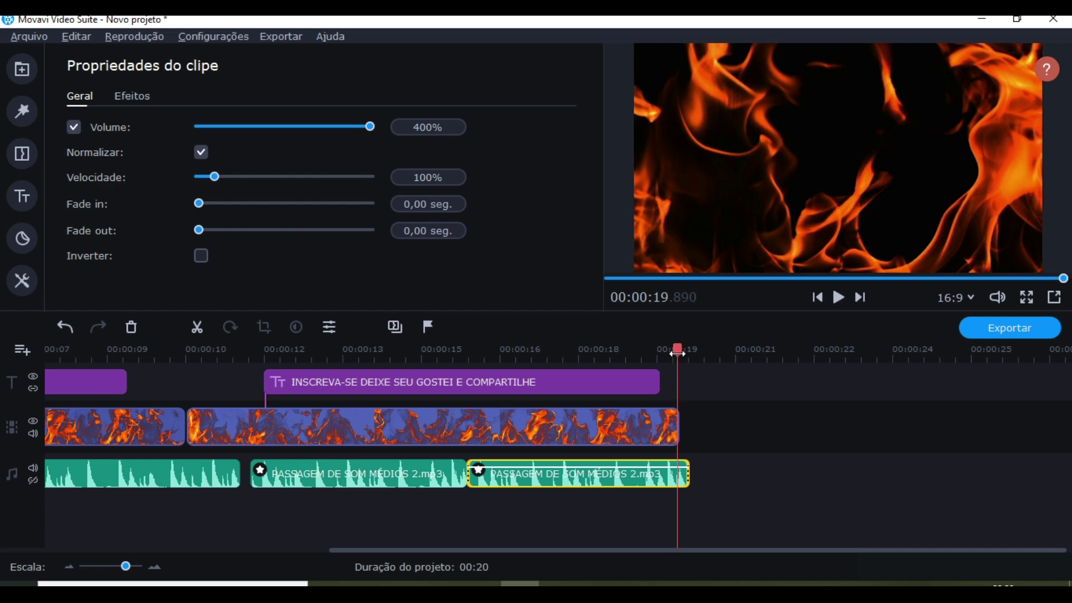
left_click_drag(676, 353, 568, 359)
left_click_drag(525, 359, 630, 359)
left_click(684, 384)
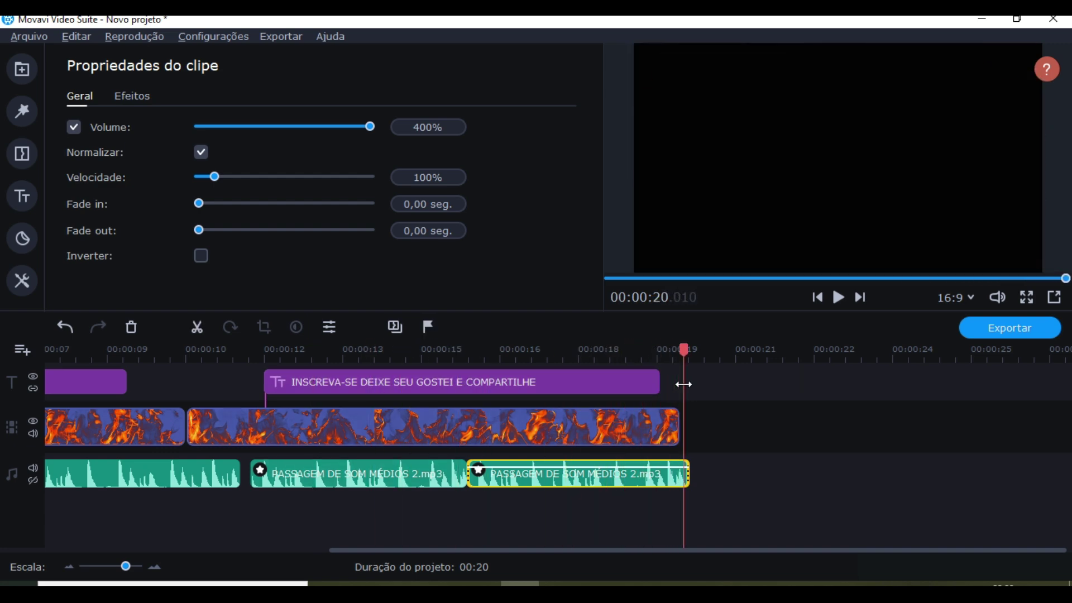
left_click(681, 385)
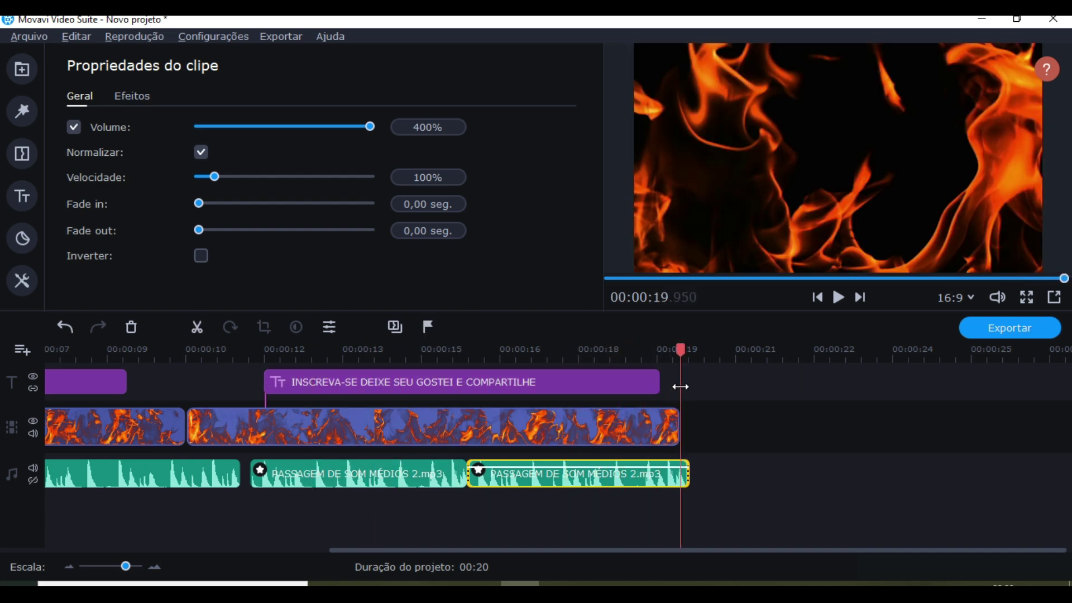
left_click(202, 333)
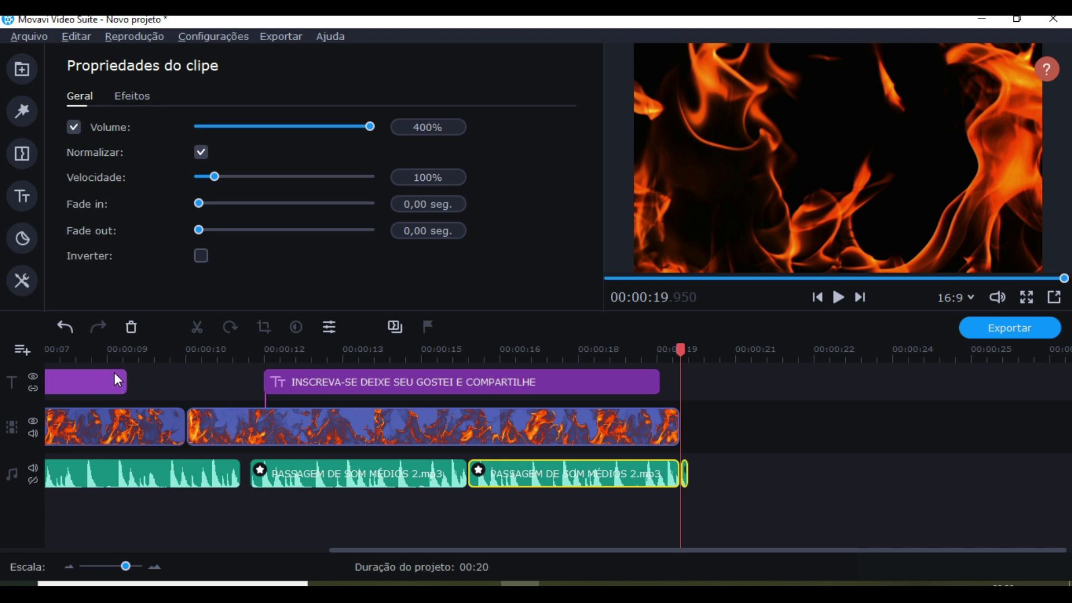
- Delete only the leftover audio fragment extending past the end of the fire video, keeping the main audio clip
left_click(130, 328)
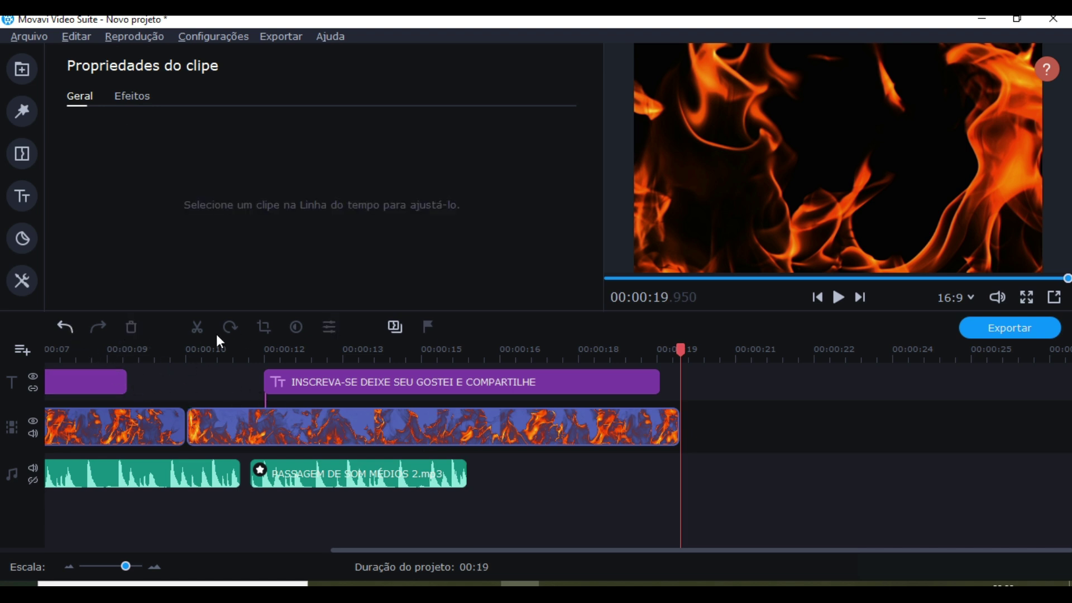
left_click(64, 328)
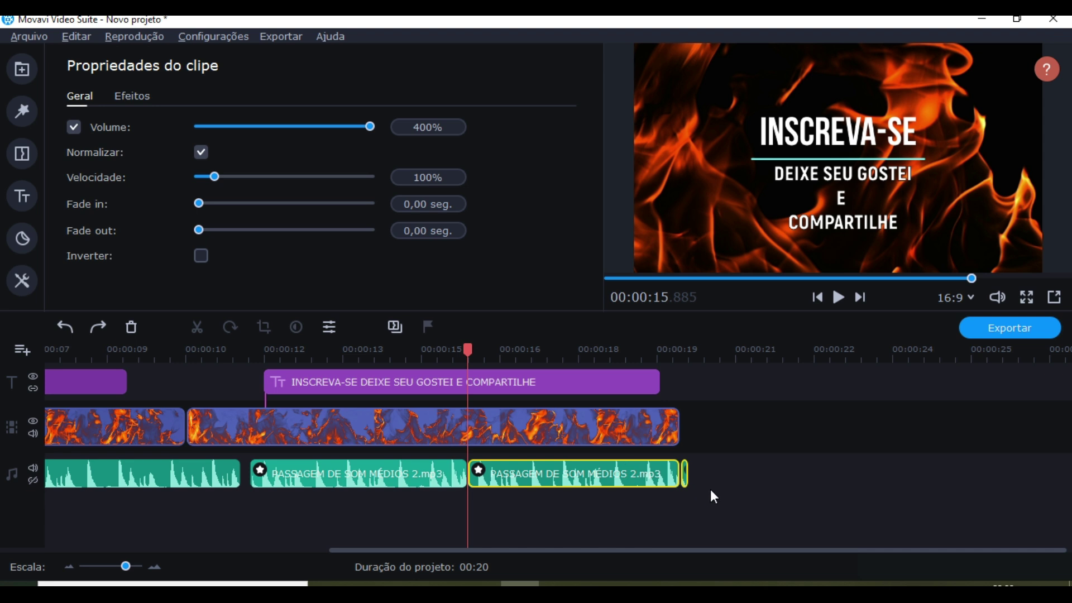
left_click(682, 481)
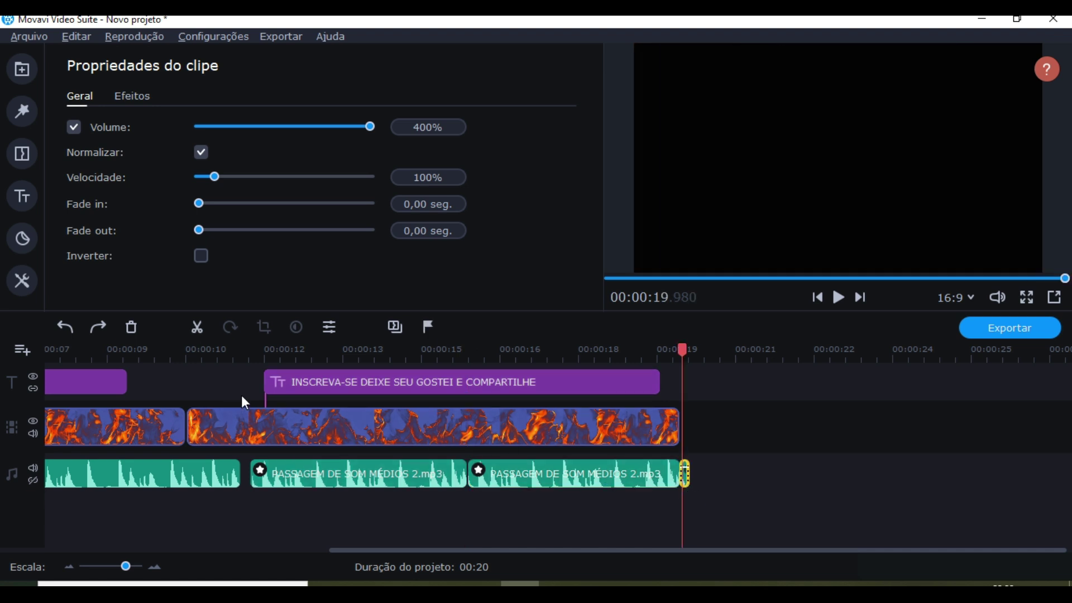
left_click(126, 330)
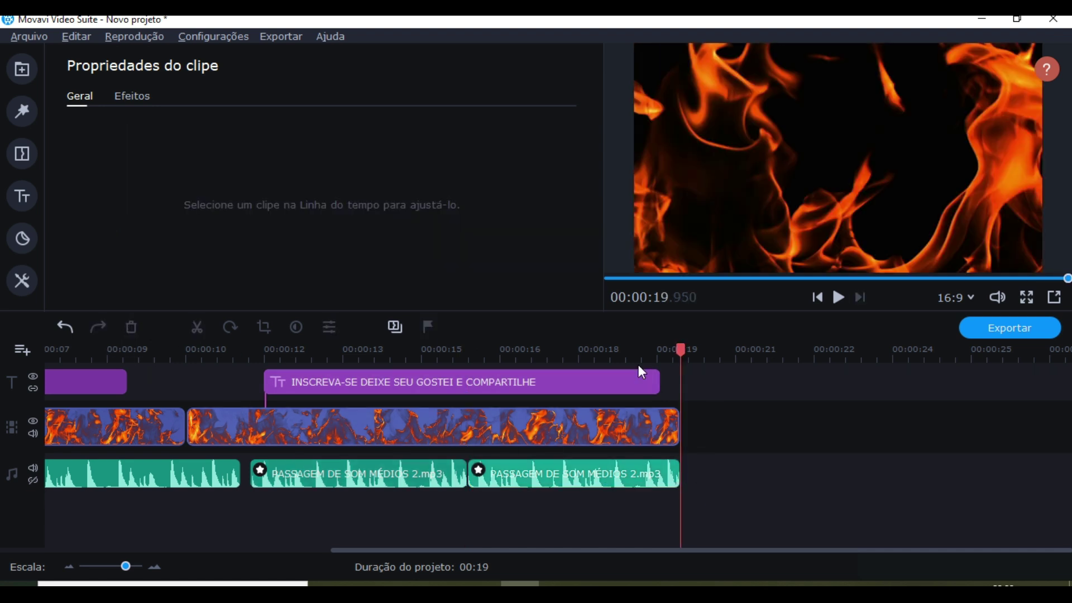
- Move the second fire clip, with its INSCREVA-SE title, to the start of the video track
left_click(589, 484)
key("space")
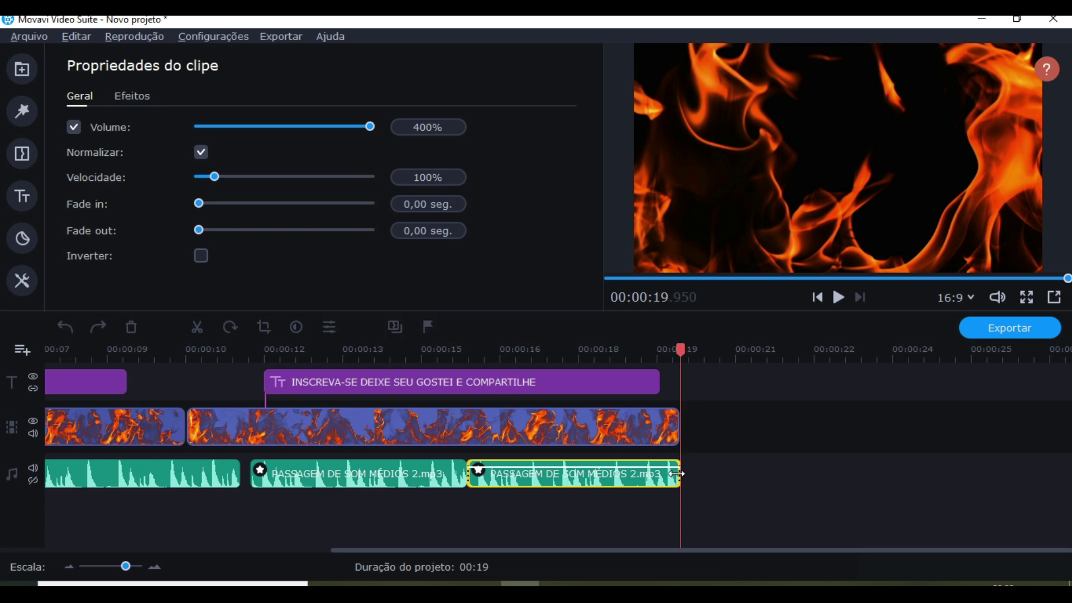
left_click(677, 424)
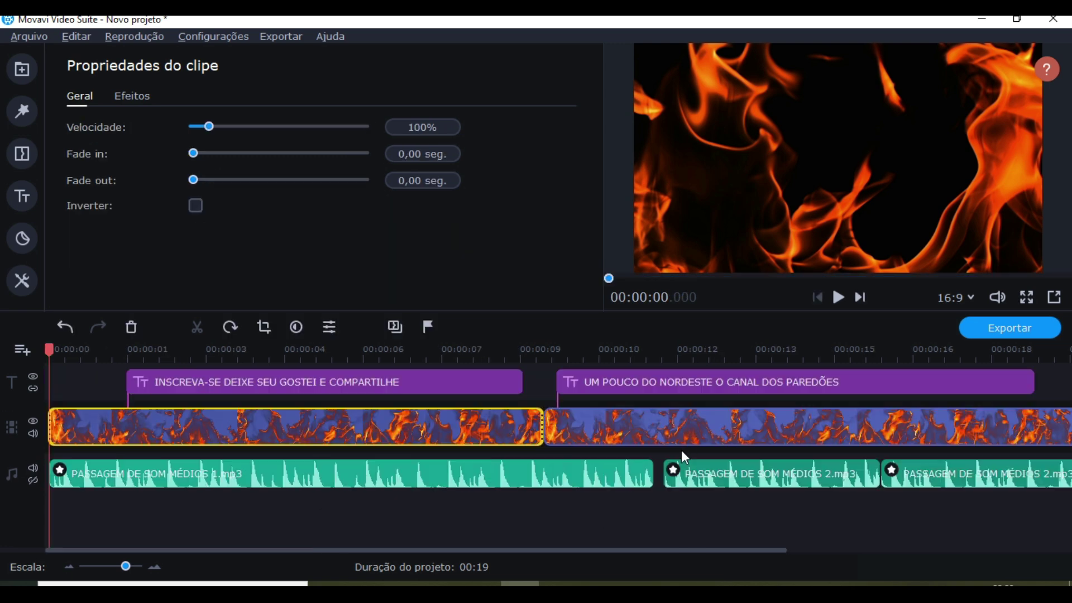
- Examine the order and alignment of the titles, fire clips and audio clips along the whole timeline
scroll(186, 537, "right", 6)
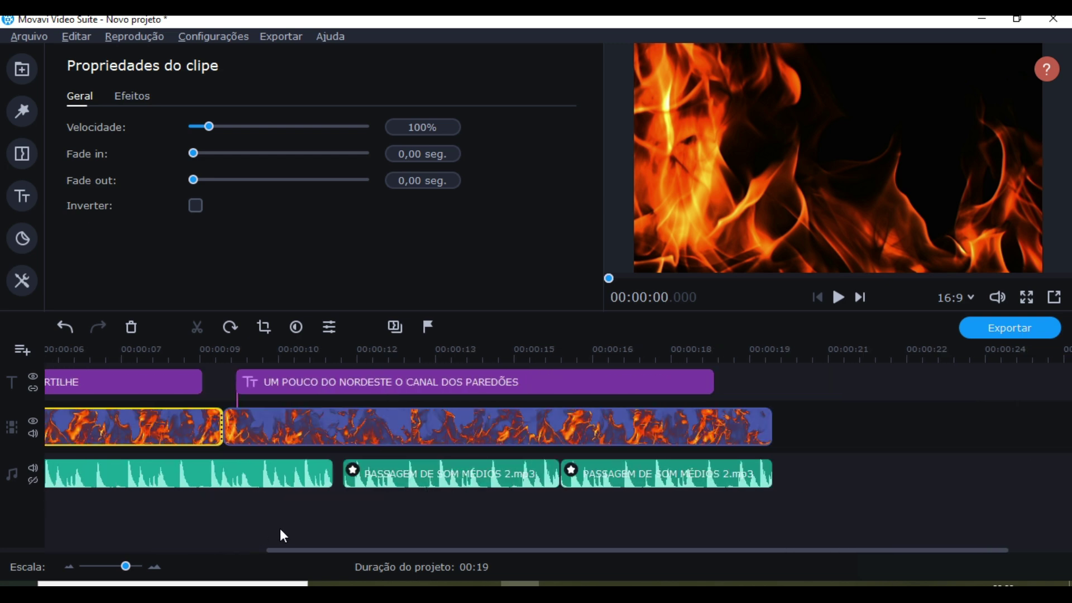
scroll(766, 472, "left", 6)
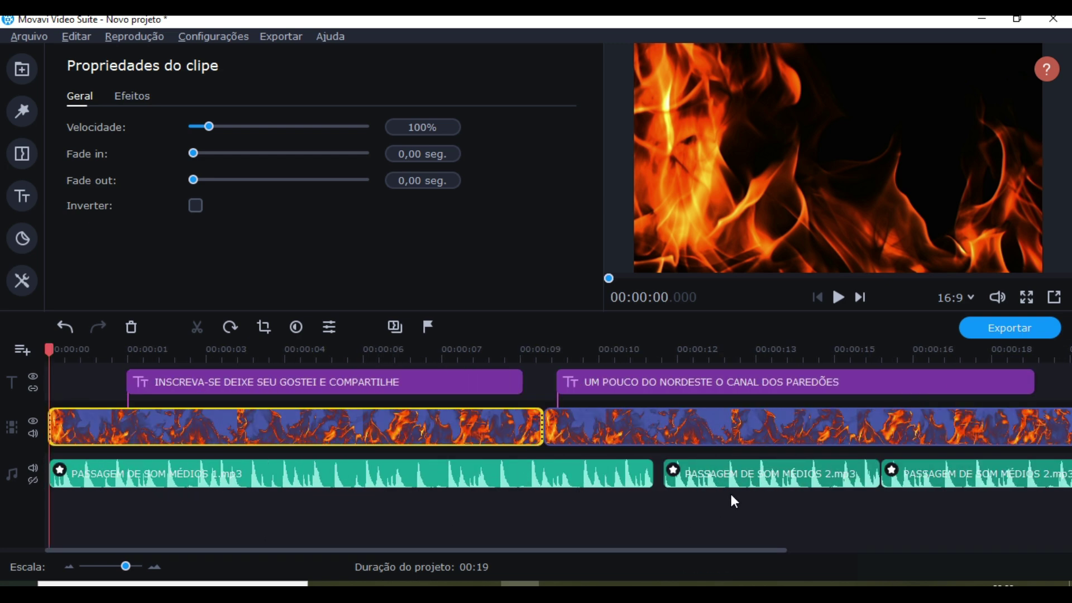
scroll(733, 498, "right", 5)
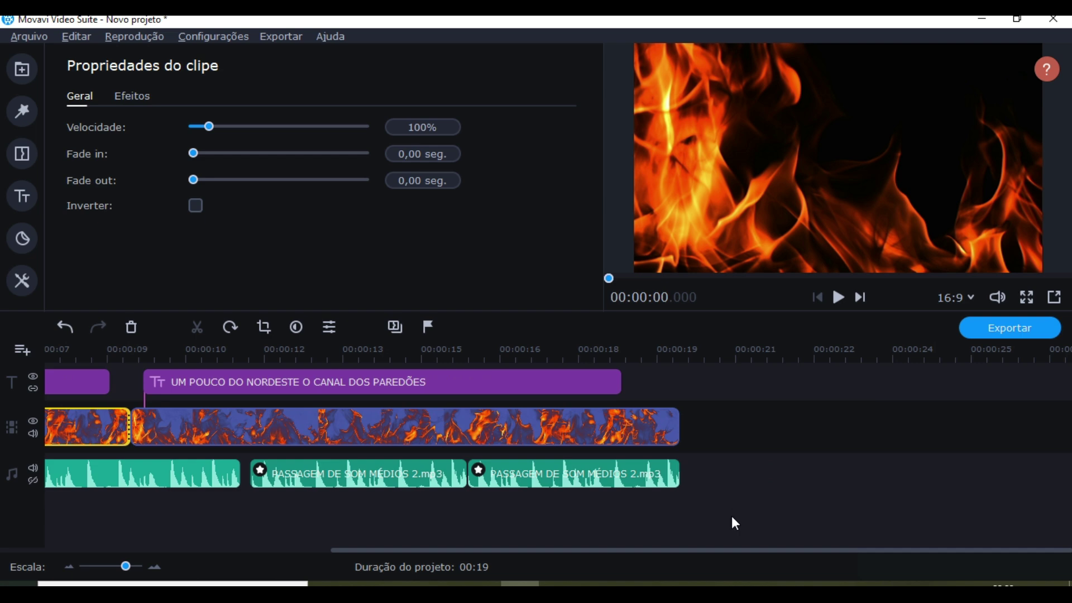
scroll(734, 522, "left", 5)
scroll(734, 517, "right", 4)
scroll(735, 516, "left", 3)
scroll(735, 516, "right", 2)
scroll(732, 545, "right", 3)
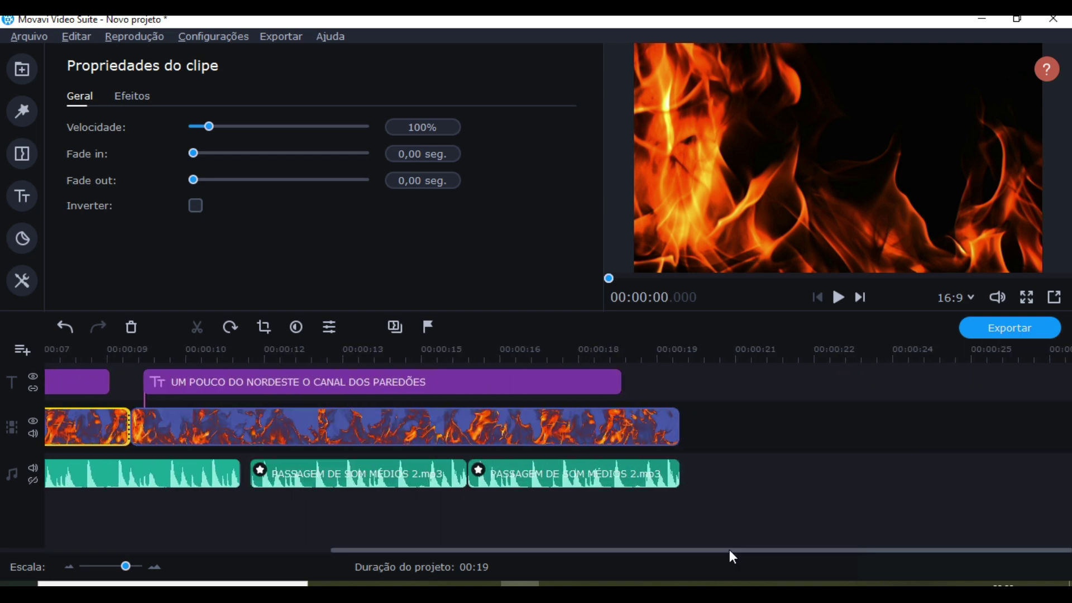
- Play the final moments of the last audio clip several times to check how the sound ends
left_click(674, 472)
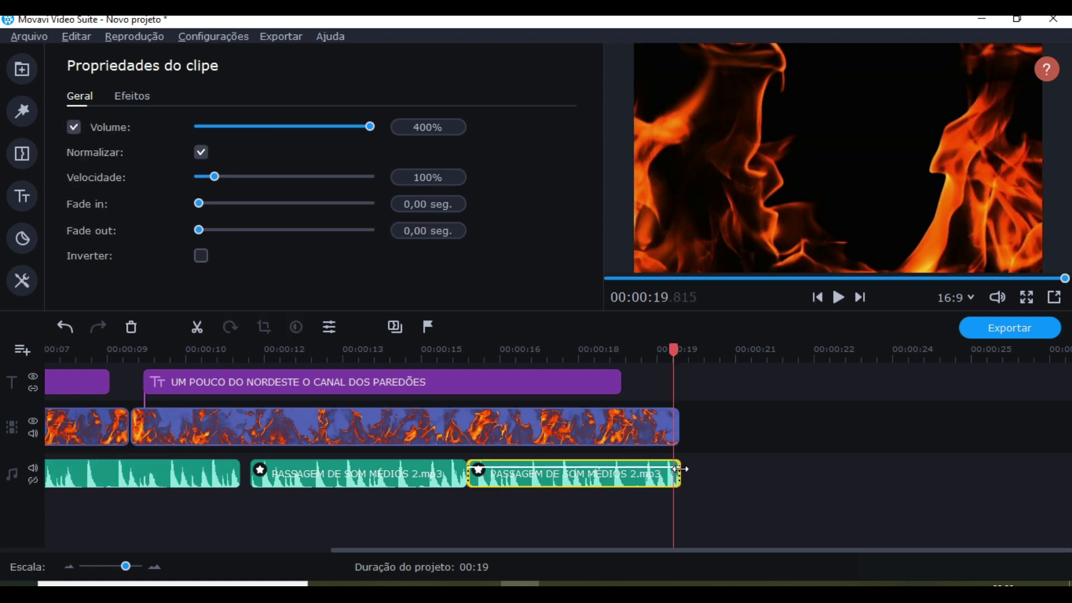
key("space")
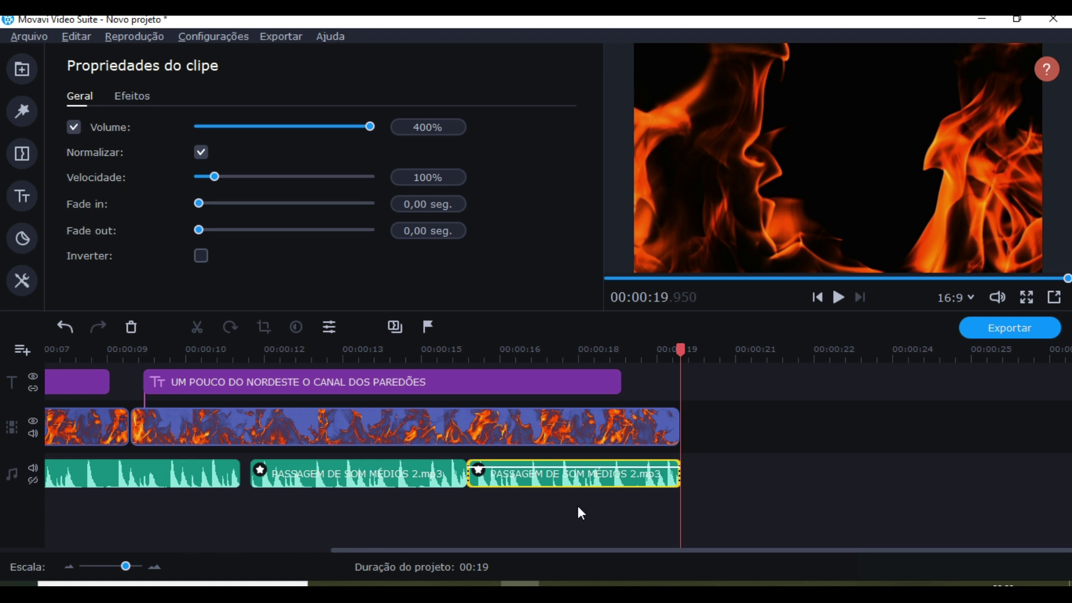
left_click(679, 456)
left_click(675, 474)
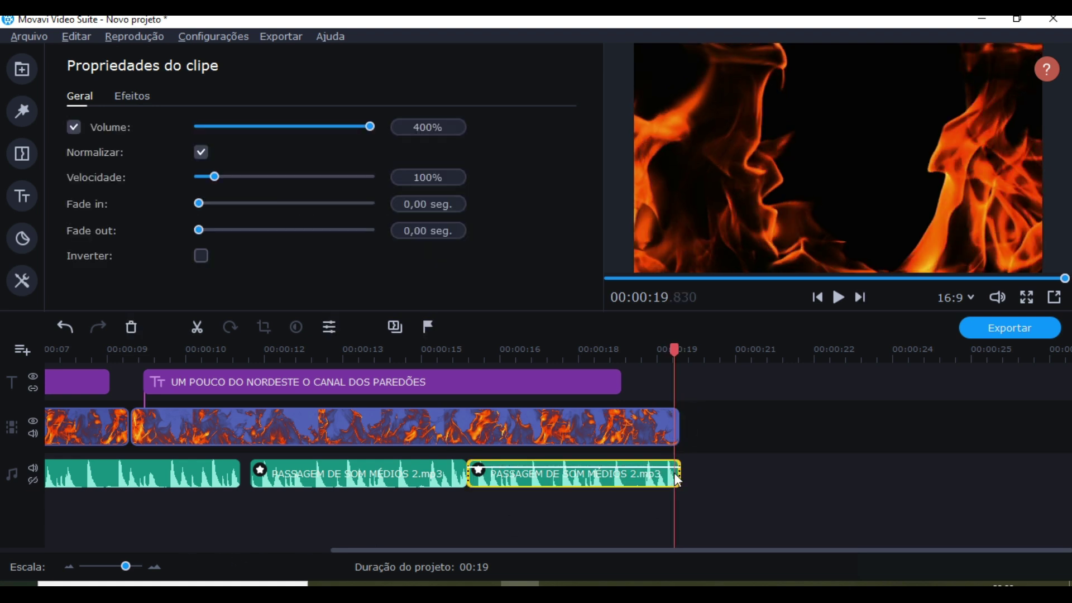
key("space")
left_click(677, 476)
key("space")
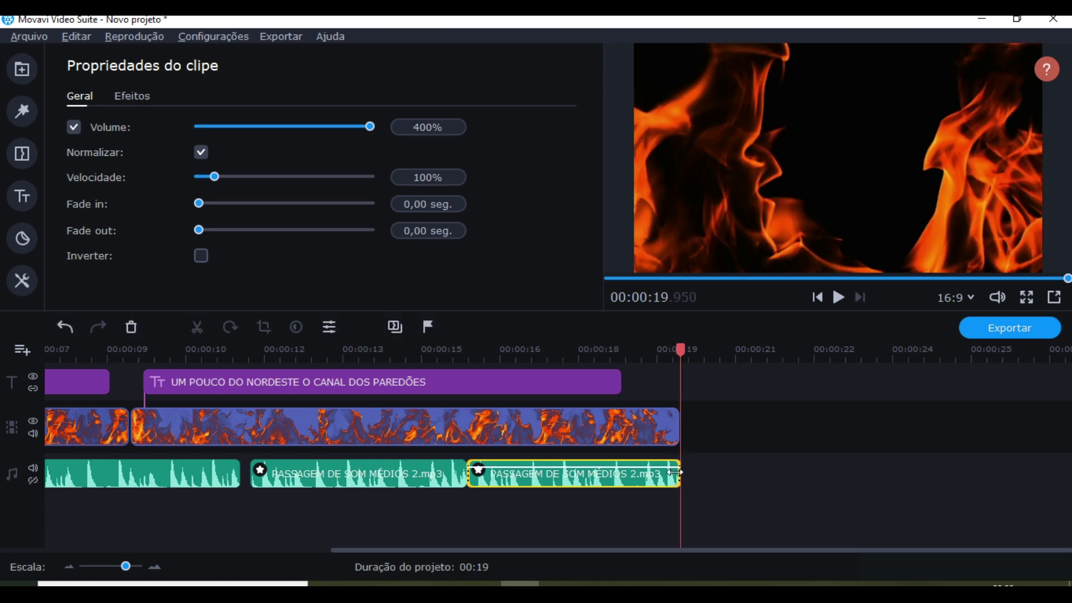
left_click(679, 457)
left_click(679, 460)
left_click(679, 452)
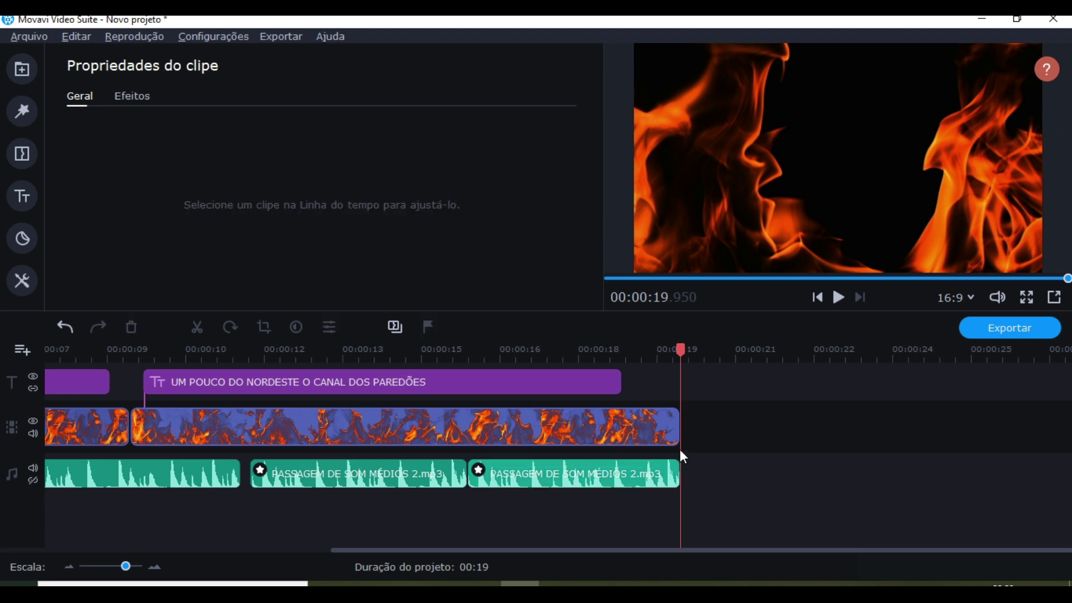
left_click(678, 476)
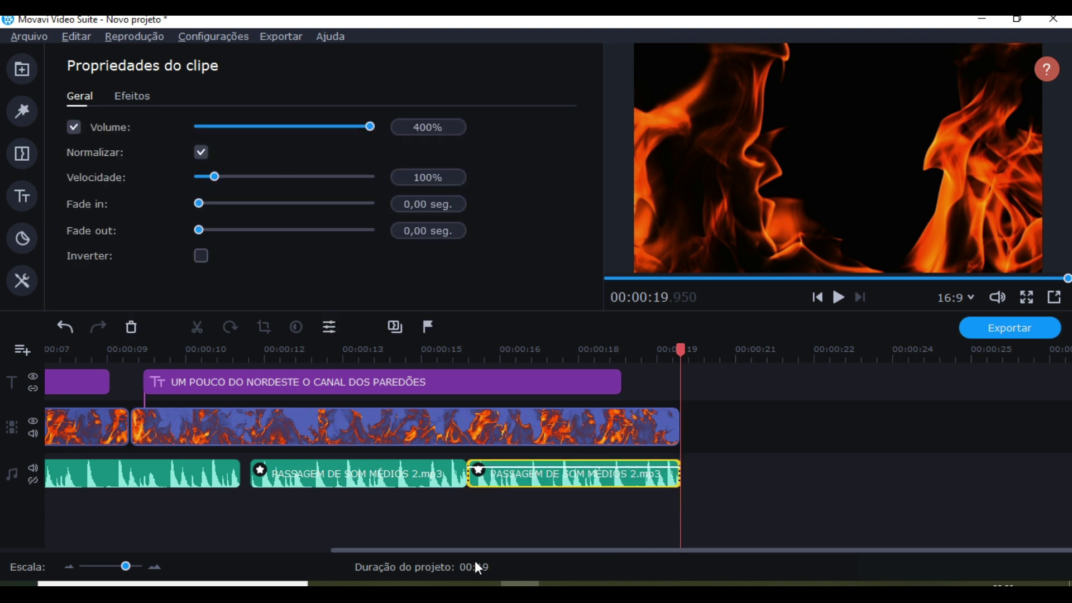
- Split the last audio clip just before its end, at 00:00:19.865
left_click(155, 569)
left_click(156, 568)
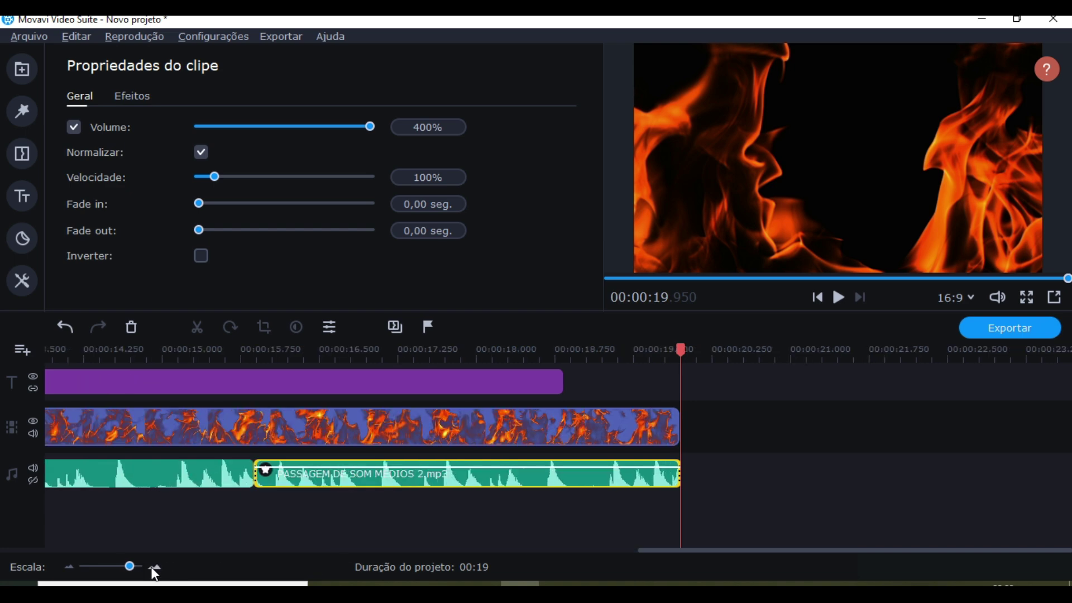
left_click(155, 568)
left_click_drag(656, 478, 671, 489)
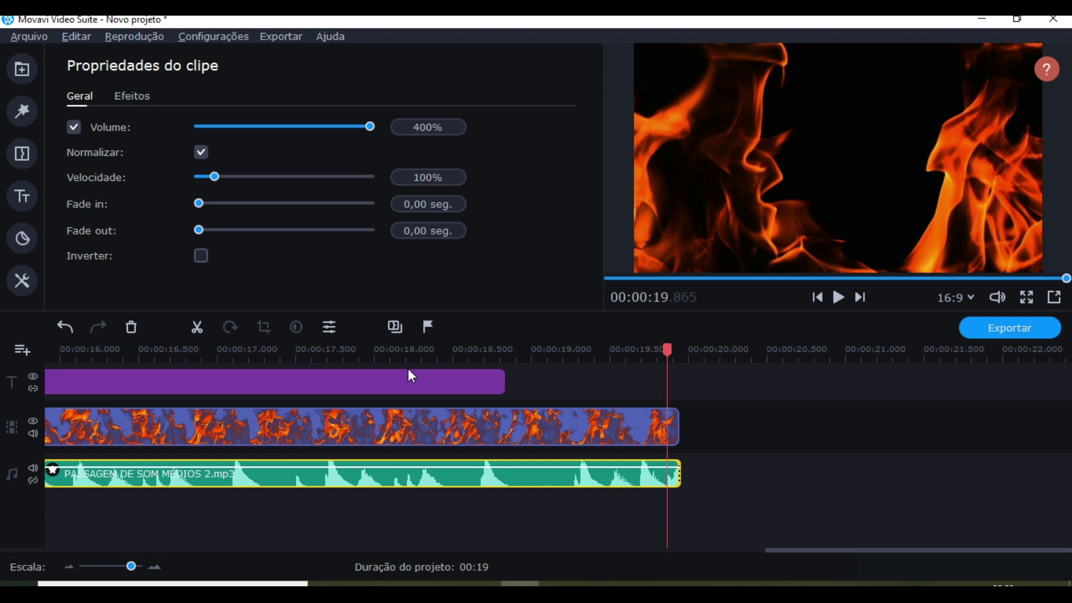
left_click(197, 327)
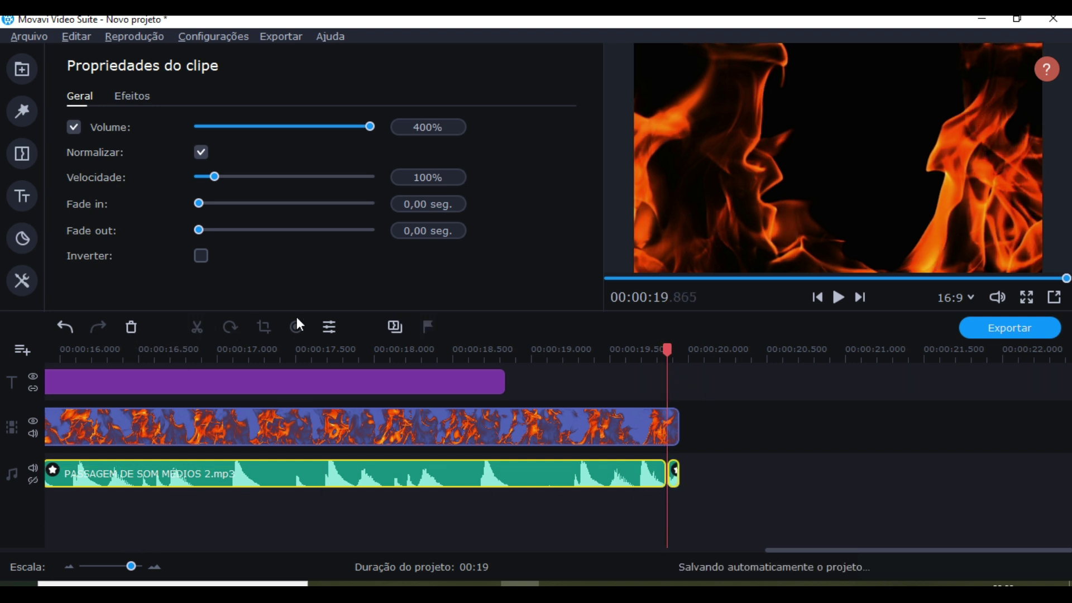
left_click(674, 483)
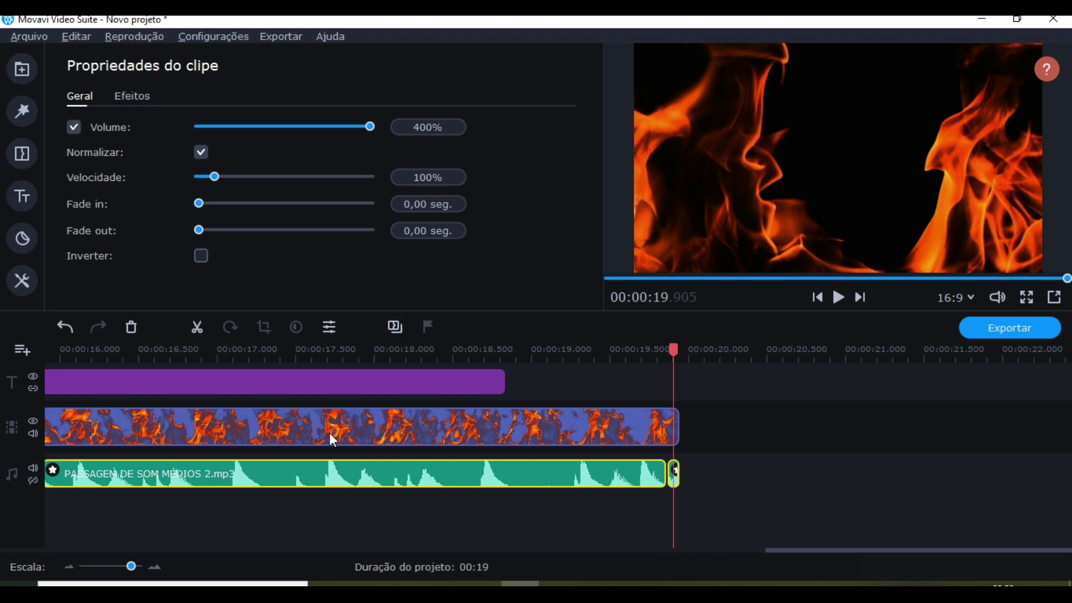
left_click(132, 328)
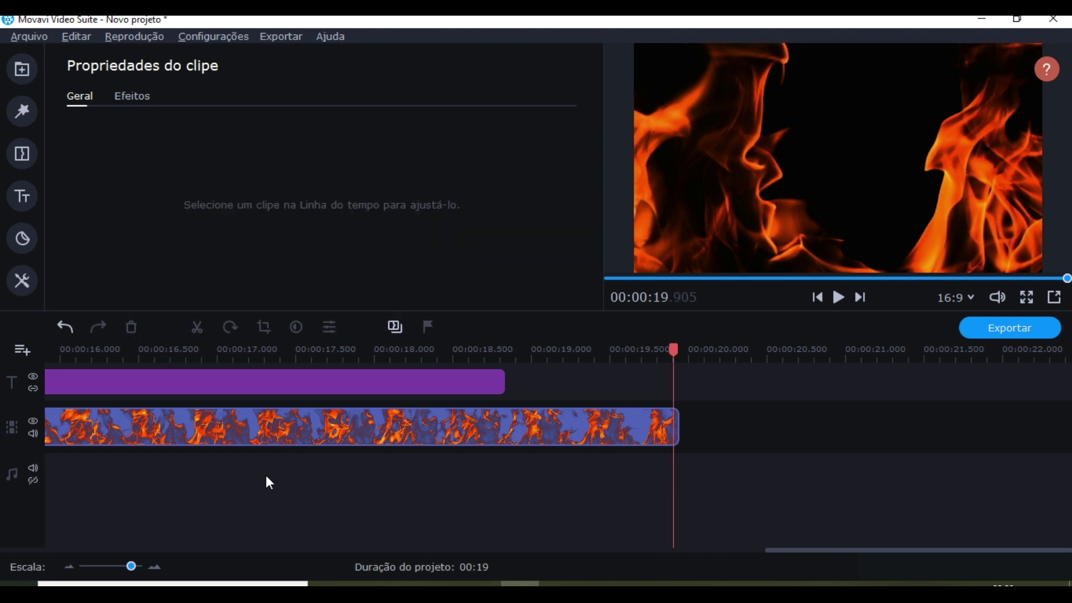
left_click(60, 323)
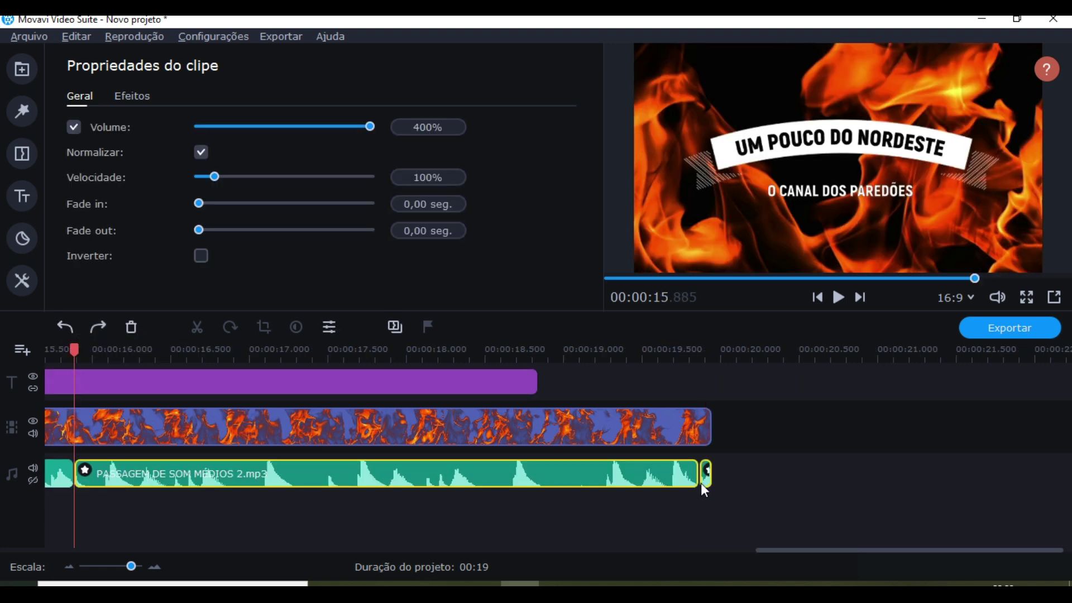
- Delete the short leftover audio piece after the split at the end of the last audio clip
left_click(705, 475)
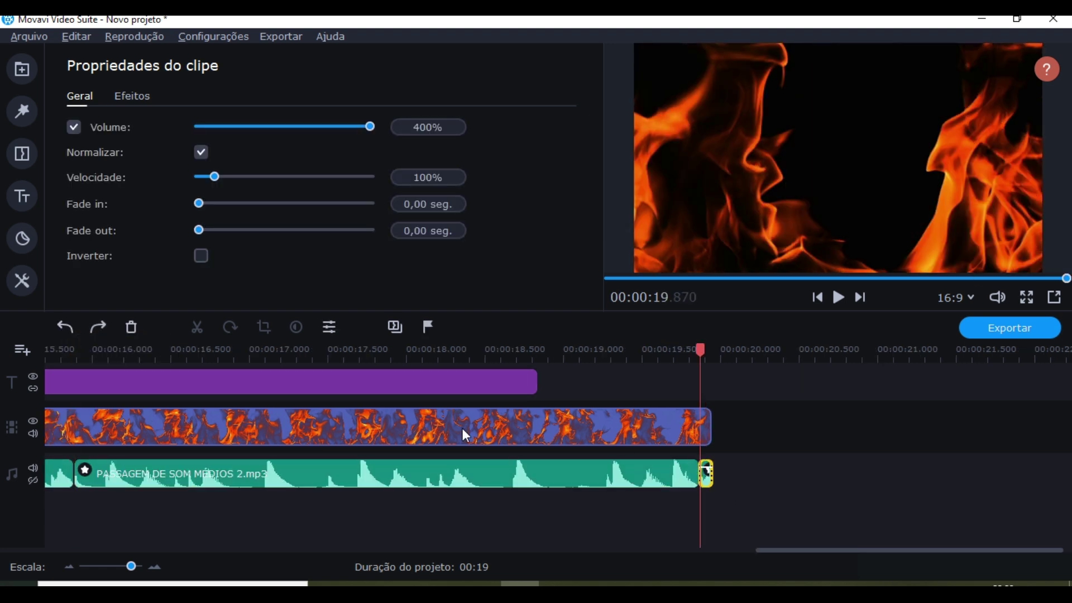
left_click(125, 330)
scroll(784, 508, "up", 15)
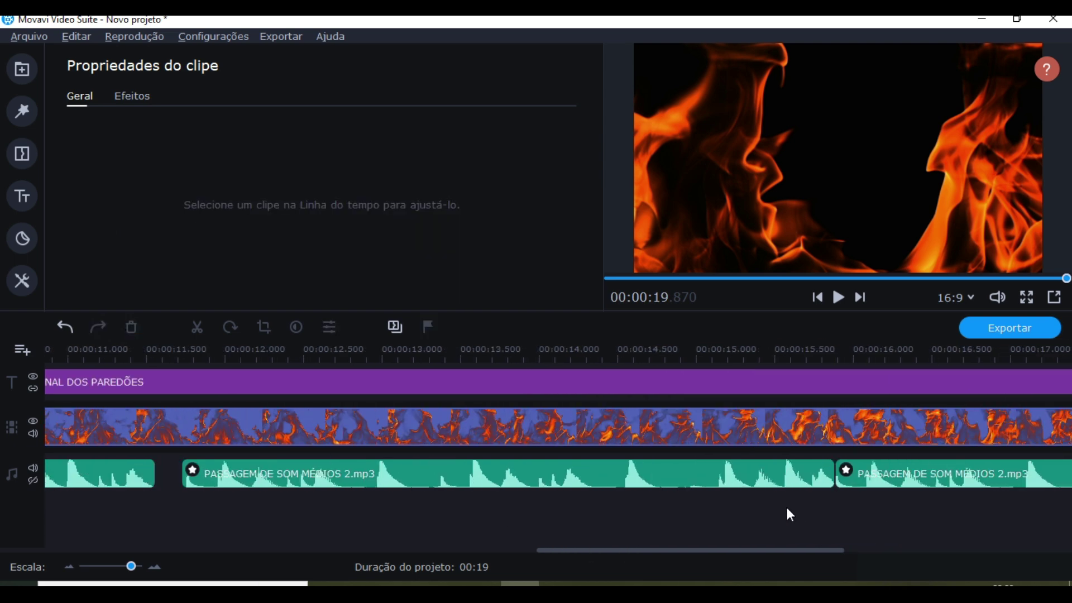
- Play the project from the start and examine how titles, fire clips and audio line up along the whole timeline
left_click(610, 278)
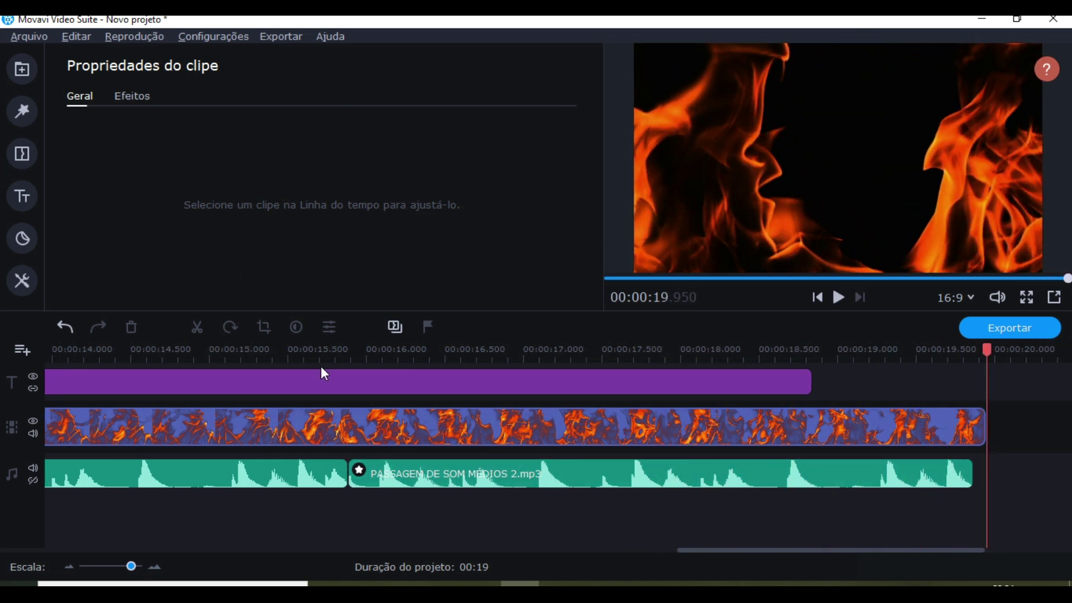
scroll(455, 442, "up", 10)
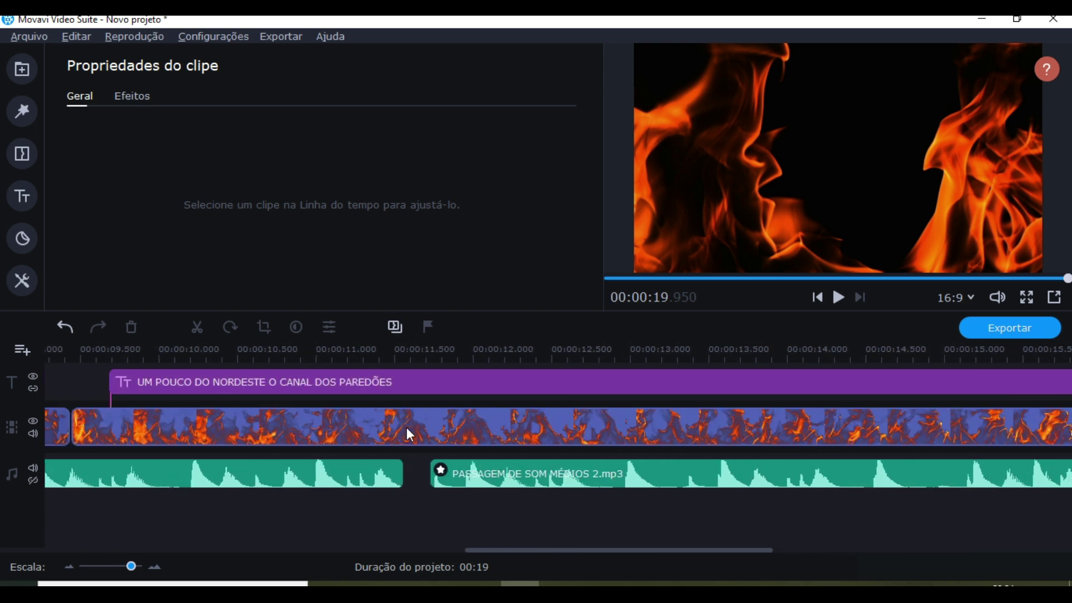
scroll(406, 428, "up", 10)
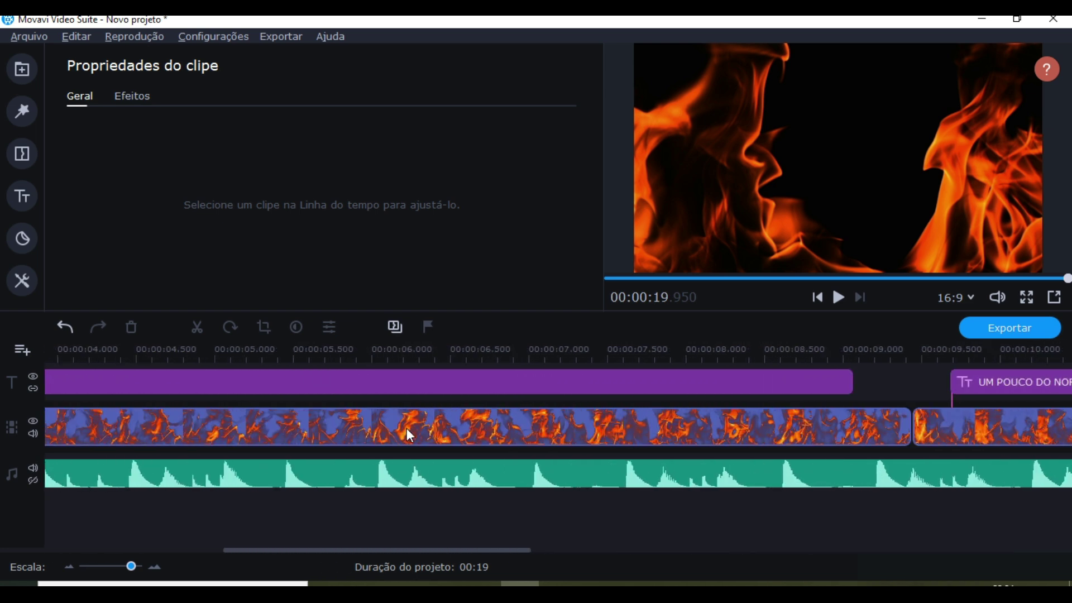
scroll(406, 428, "up", 3)
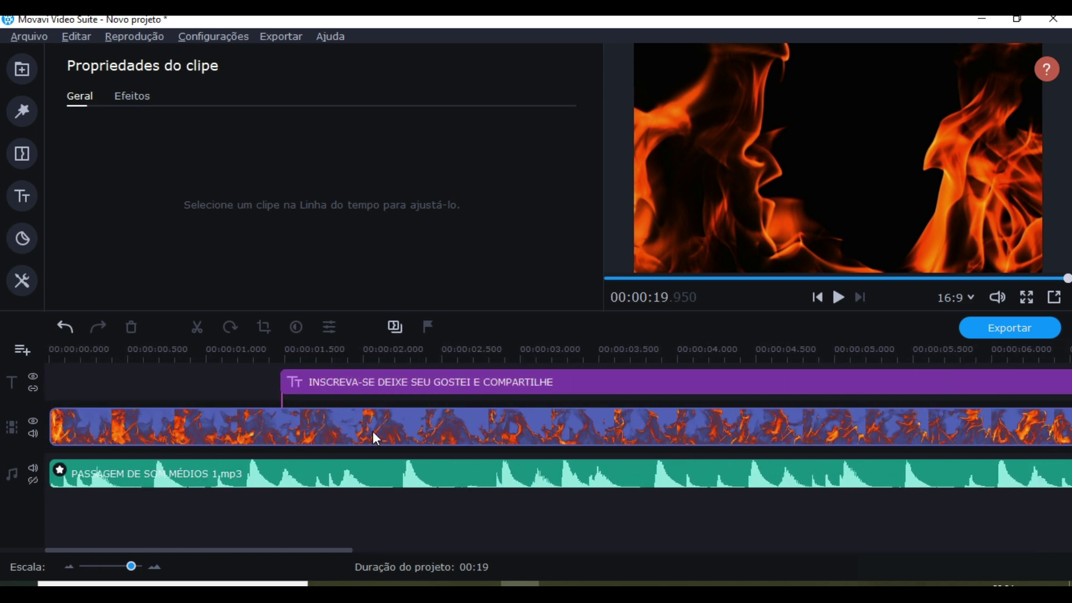
scroll(374, 436, "down", 2)
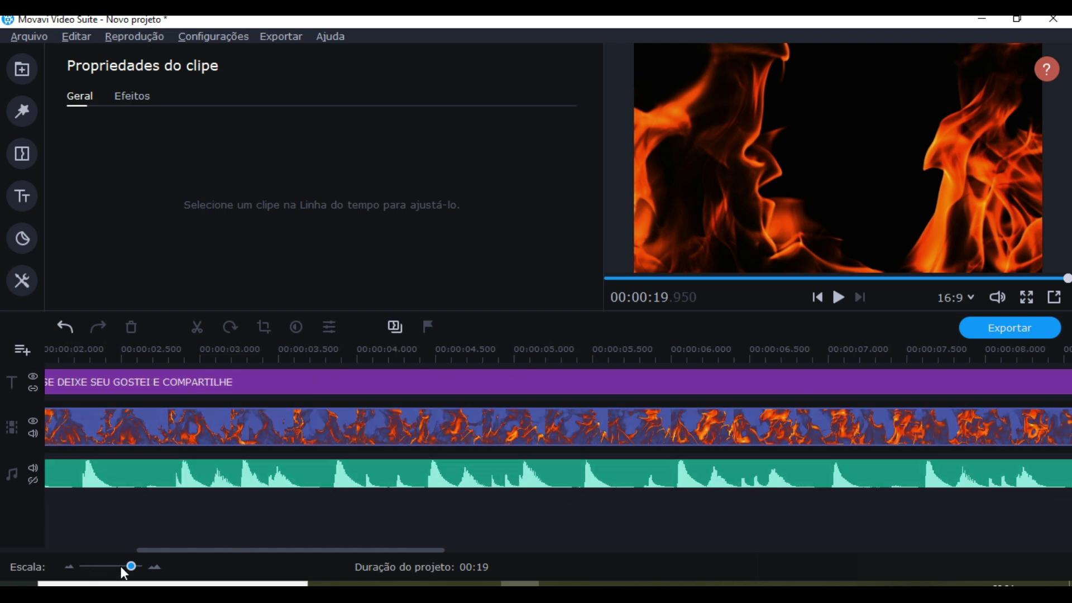
mouse_move(130, 567)
left_mouse_down()
mouse_move(71, 564)
mouse_move(86, 558)
mouse_move(113, 574)
left_mouse_up()
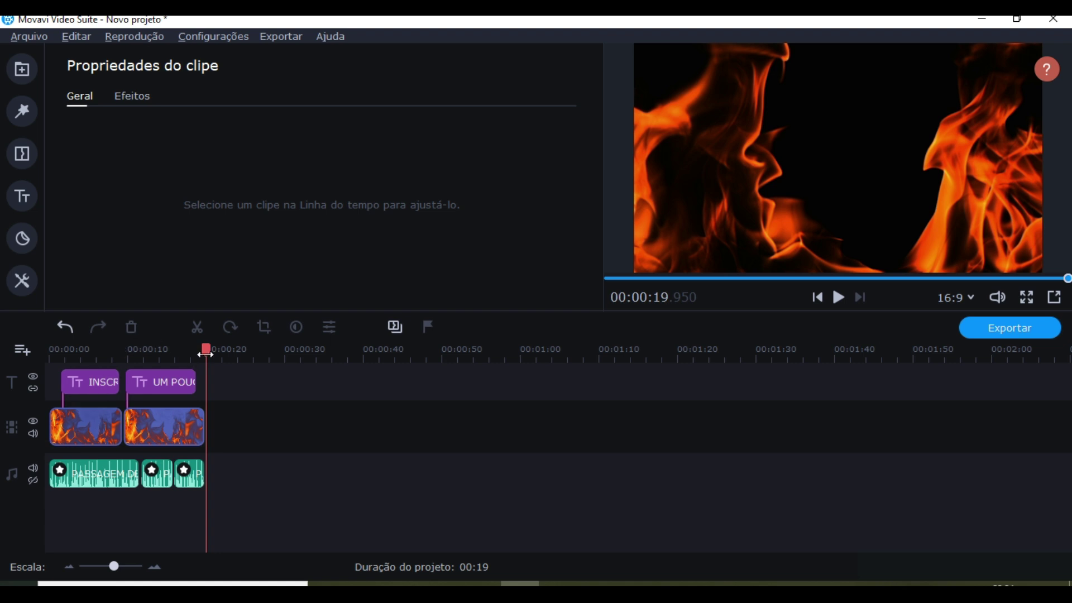
left_click(615, 277)
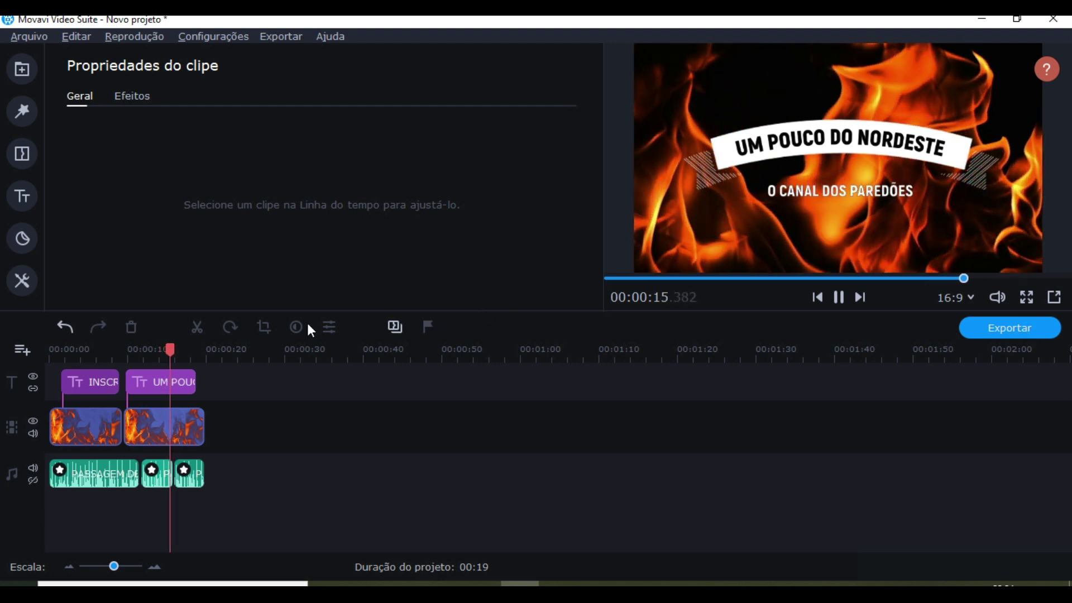
- Shorten the end of the INSCREVA-SE title and trim the start of the UM POUCO DO NORDESTE title to 00:00:09.960
double_click(145, 381)
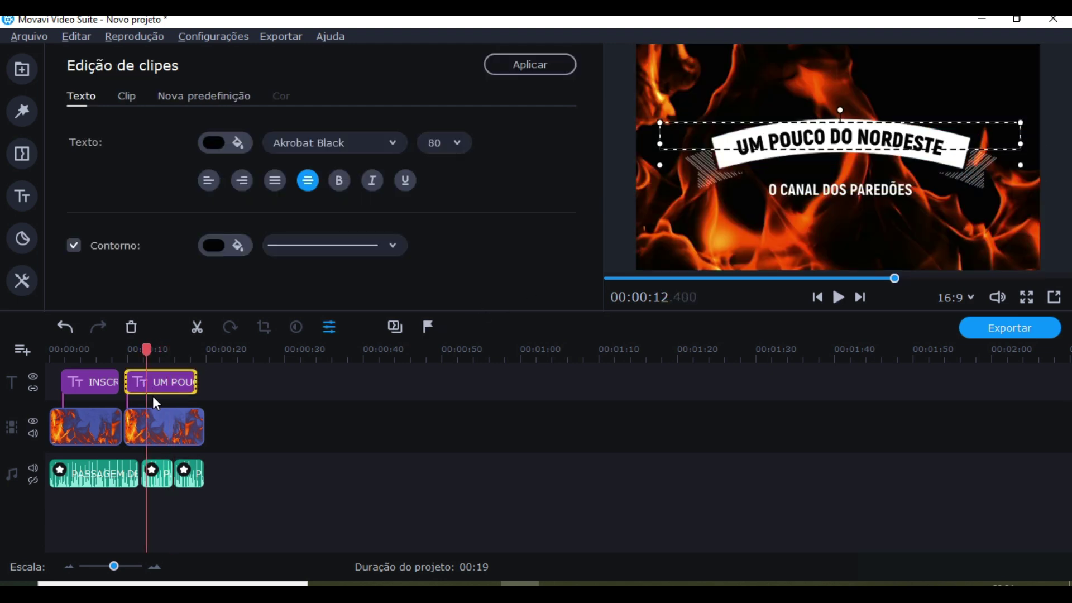
left_click(152, 400)
left_click(135, 384)
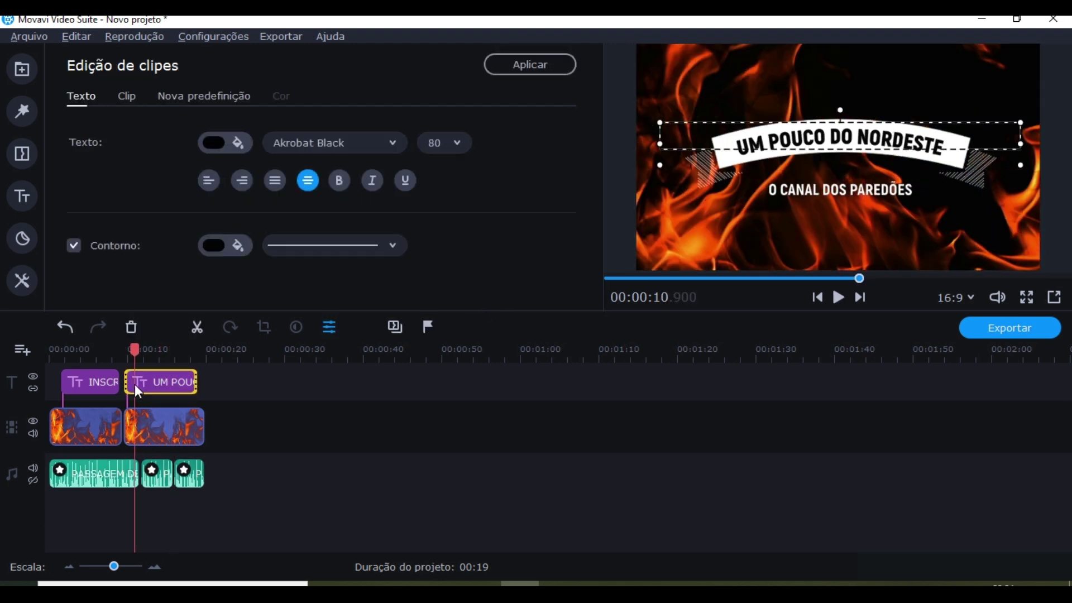
left_click(119, 423)
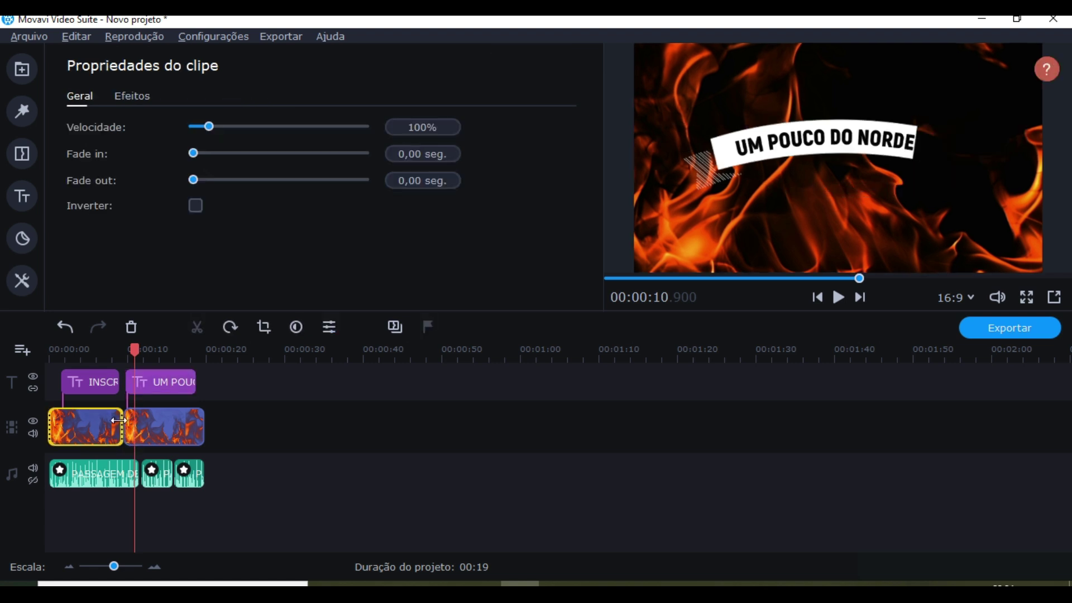
scroll(123, 565, "up", 3)
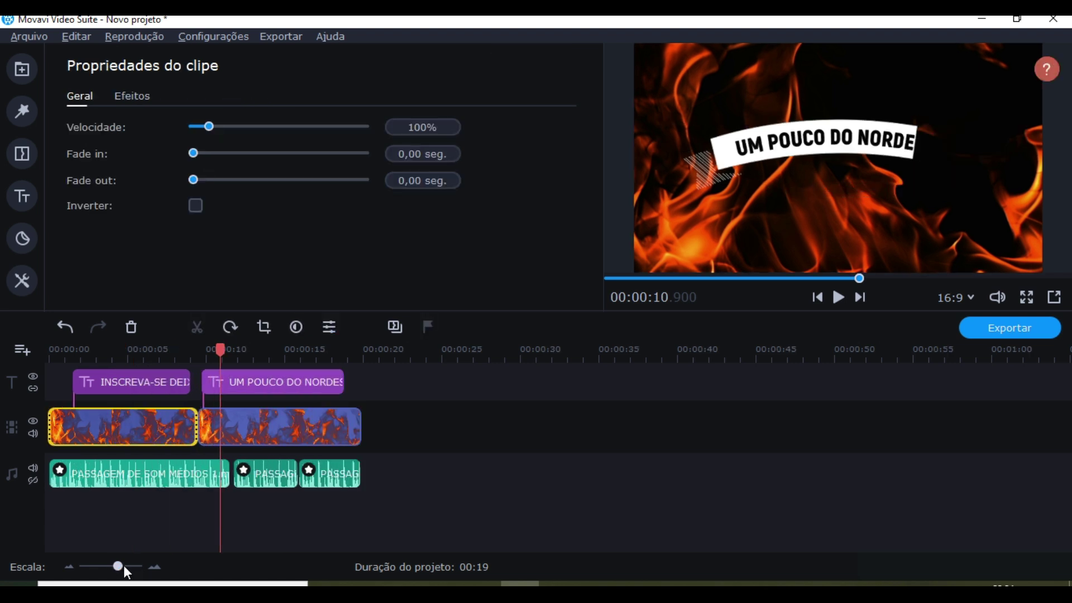
left_click(204, 375)
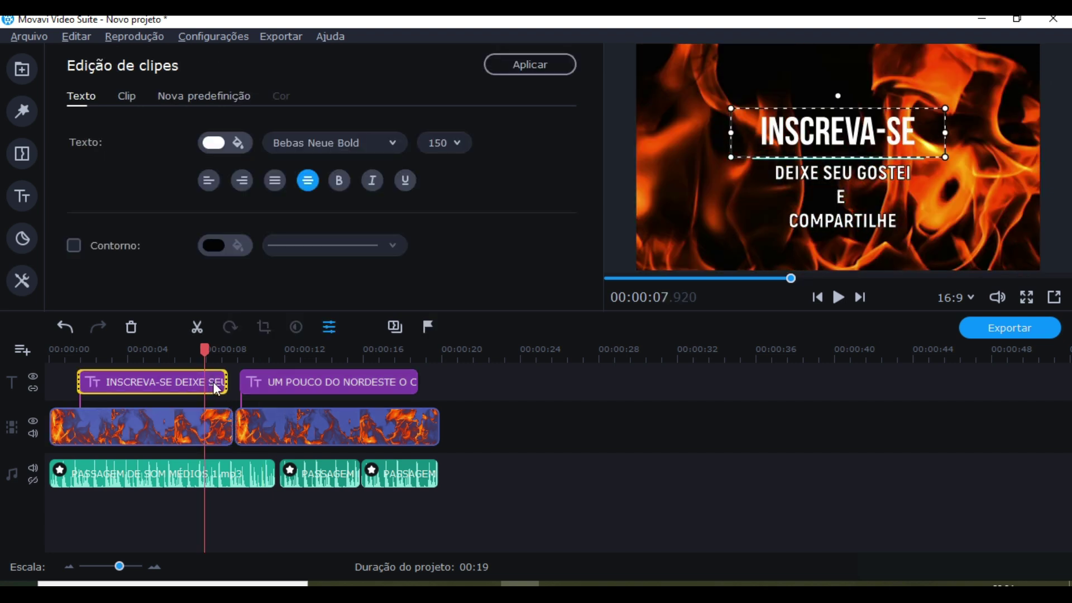
key("Right")
key("Right")
key("Right")
key("Right")
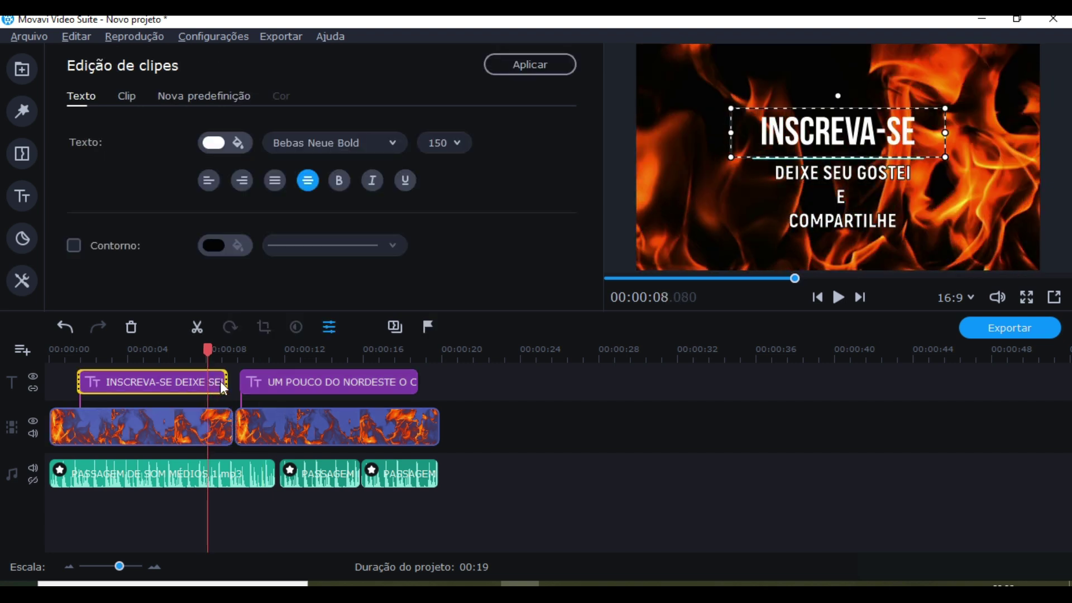
left_click_drag(226, 383, 251, 387)
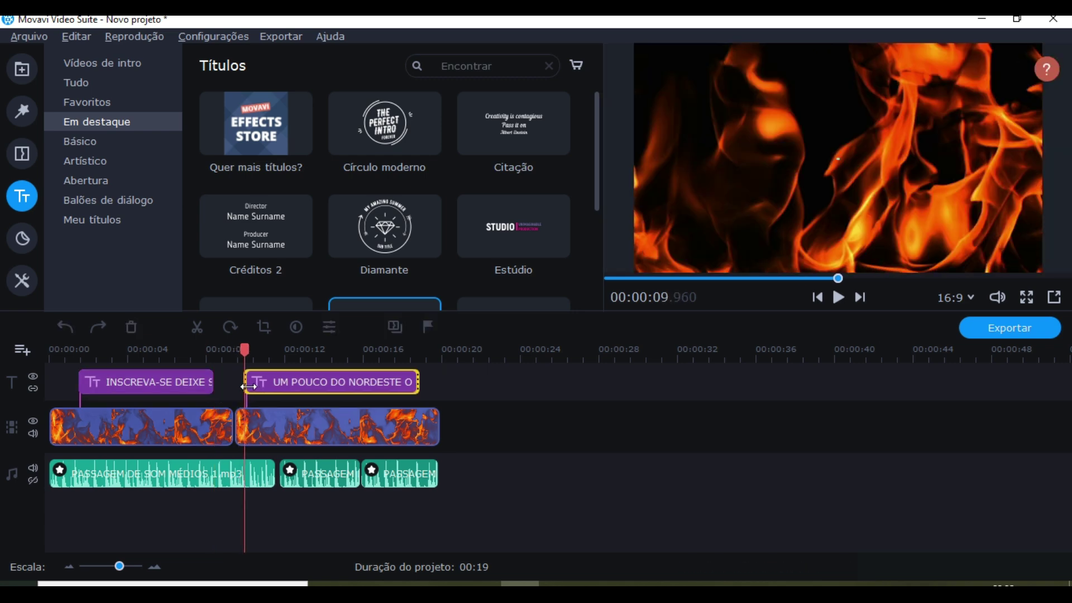
- Play the timeline from the INSCREVA-SE title through the UM POUCO DO NORDESTE title to check their timing
left_click(176, 380)
key("space")
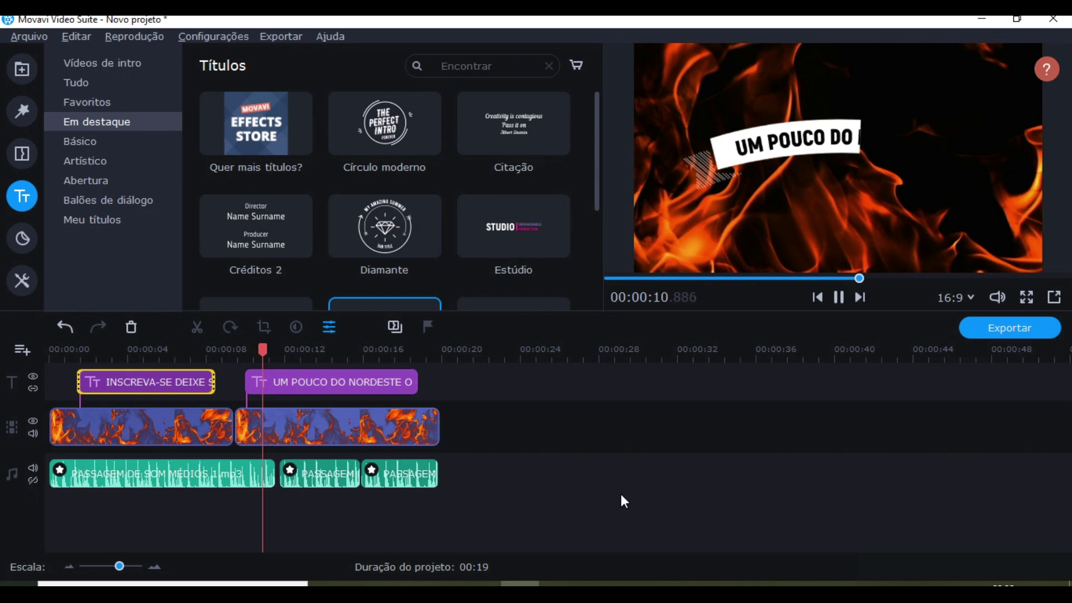
double_click(366, 383)
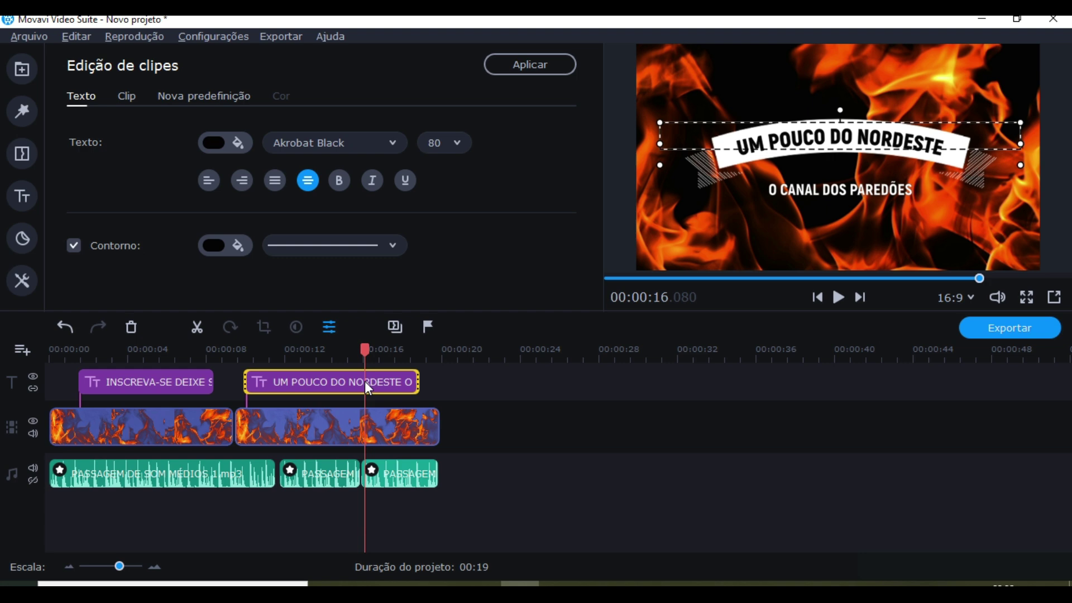
- Swap the order of the two titles, starting UM POUCO DO NORDESTE at 00:00:00.720 and INSCREVA-SE at 00:00:10.740
left_click(156, 376)
left_click_drag(270, 365, 540, 384)
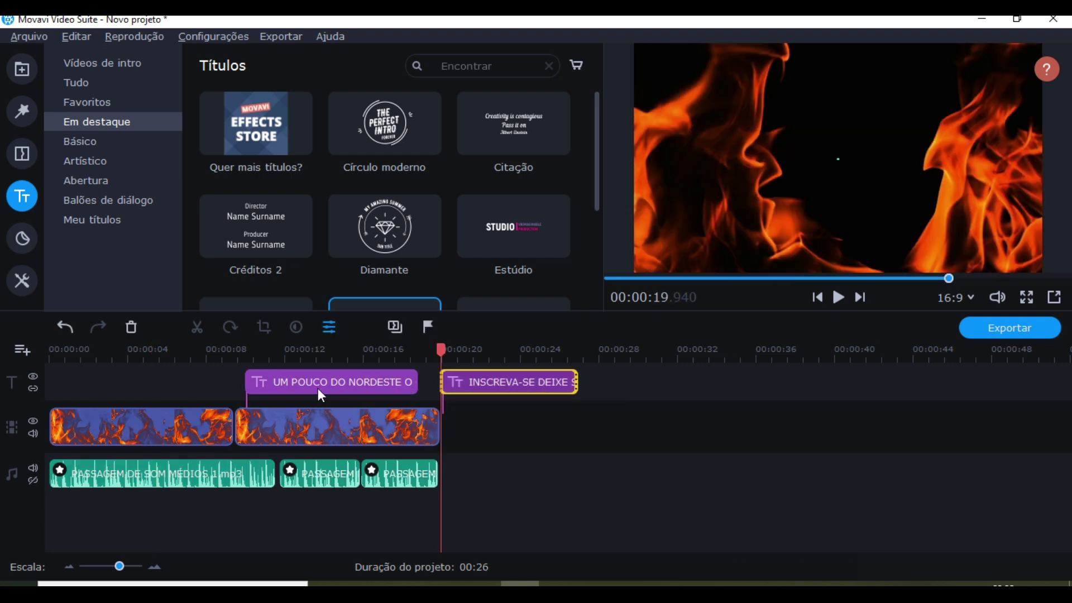
left_click_drag(330, 380, 148, 376)
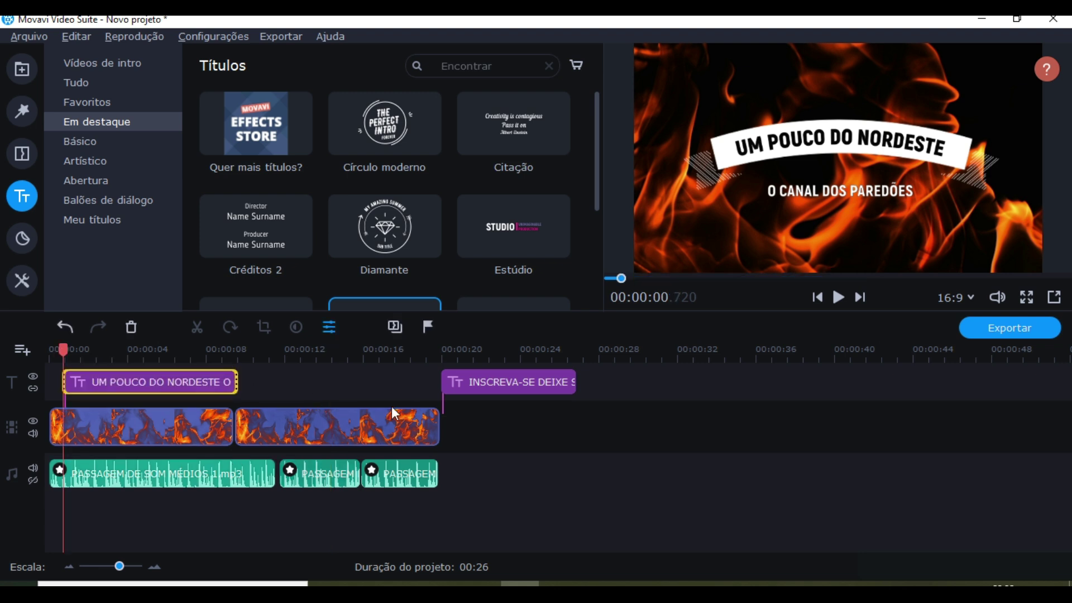
left_click_drag(455, 395, 276, 388)
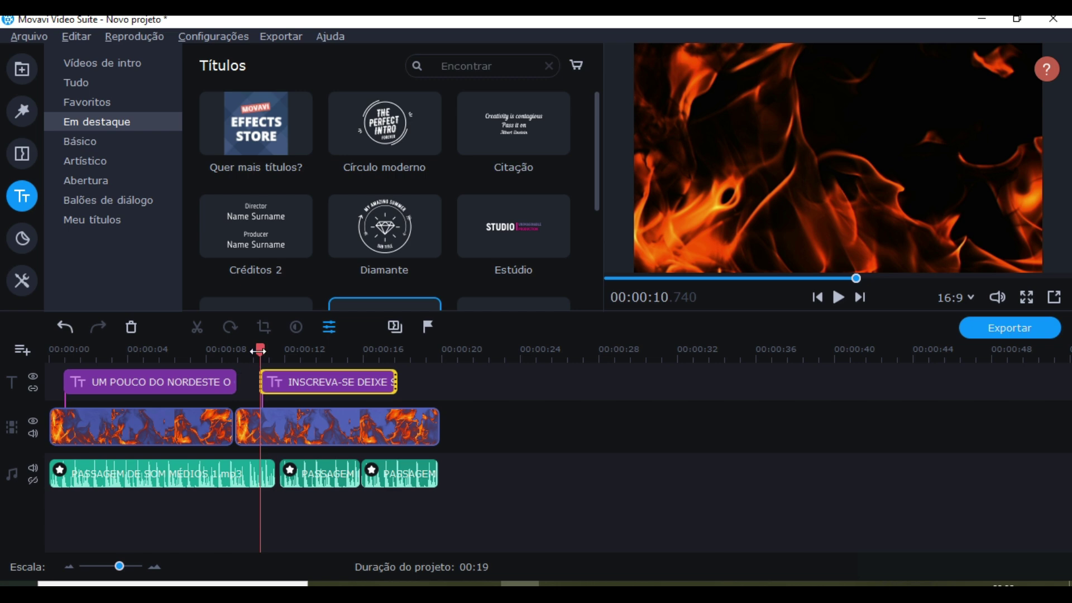
- Play the whole project from the start to review the new title order
left_click_drag(259, 350, 26, 361)
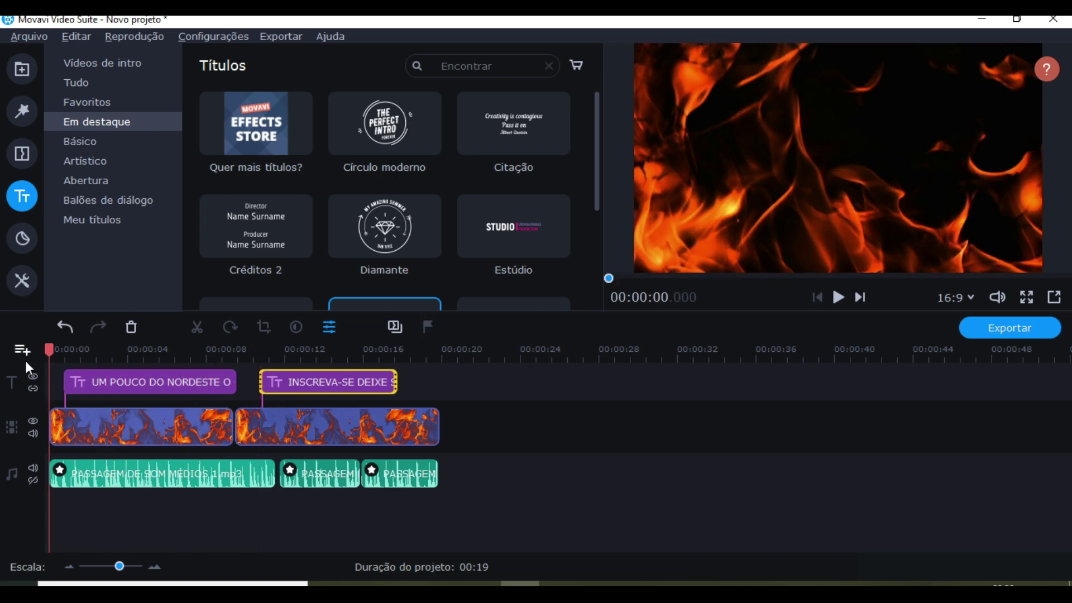
key("space")
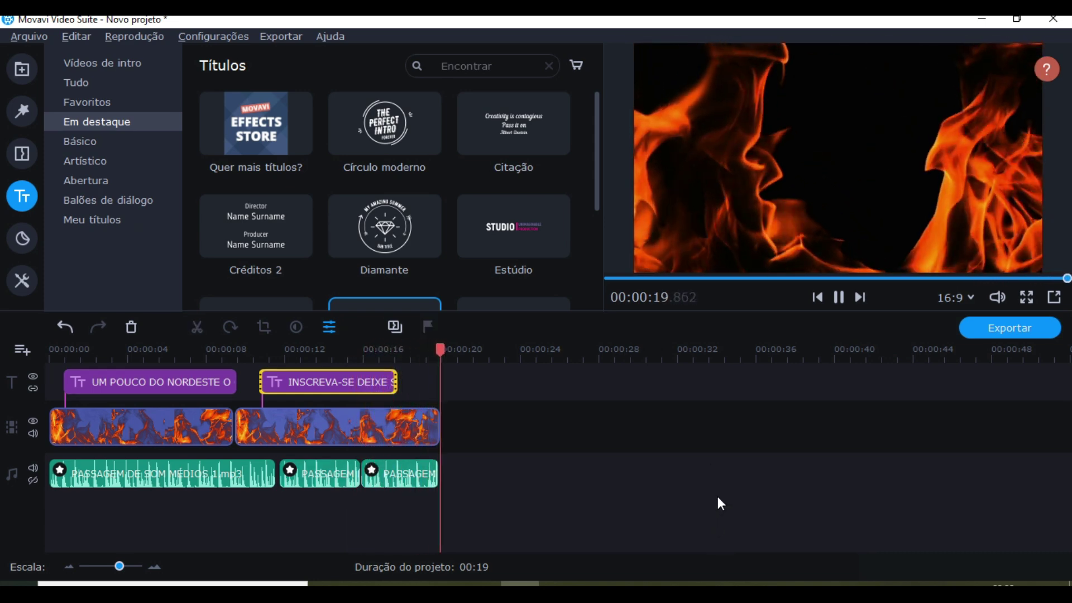
left_click(612, 419)
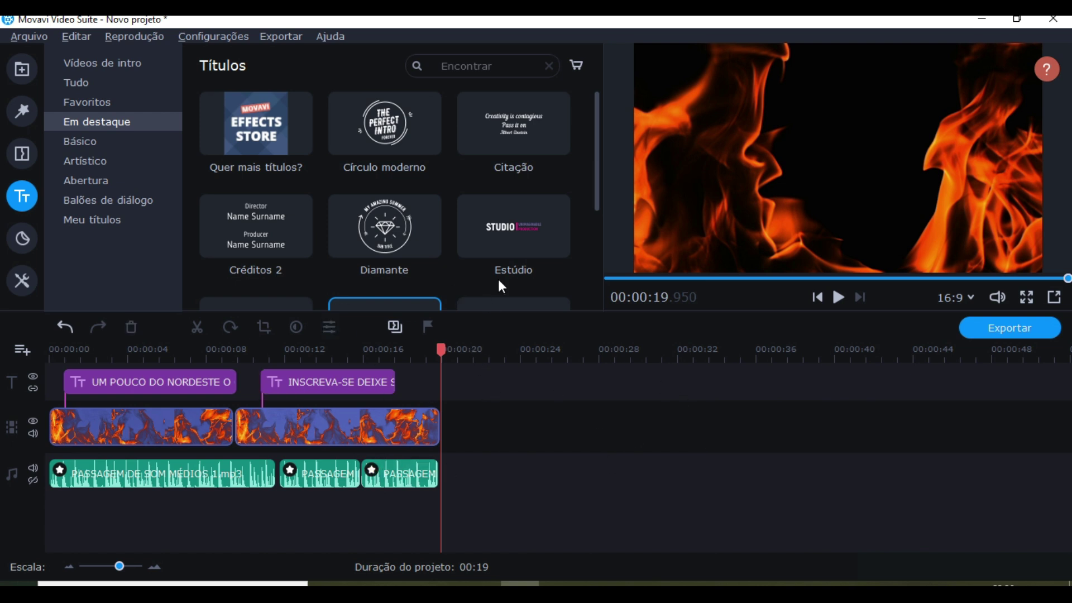
- Browse the title styles in the featured, basic, speech balloon, artistic and favorites categories
scroll(401, 215, "down", 4)
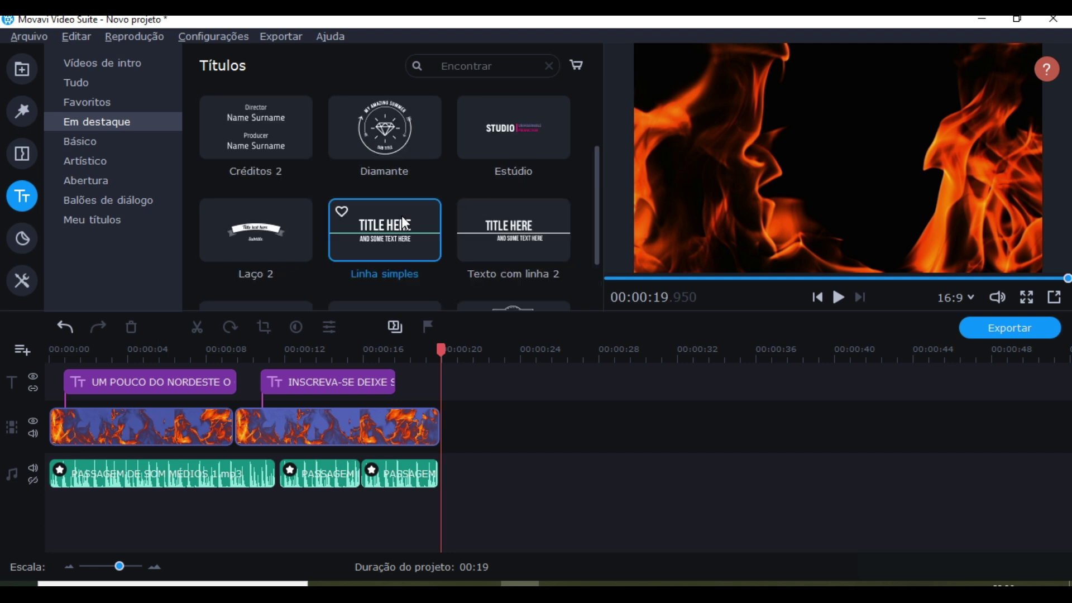
left_click(84, 102)
left_click(96, 141)
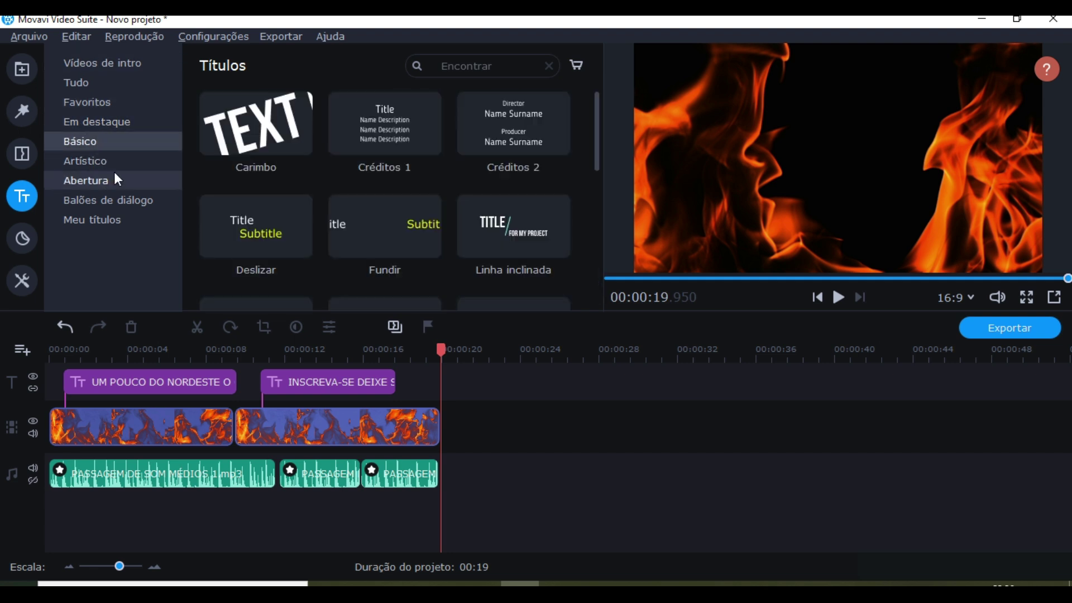
scroll(391, 209, "down", 5)
scroll(400, 232, "up", 3)
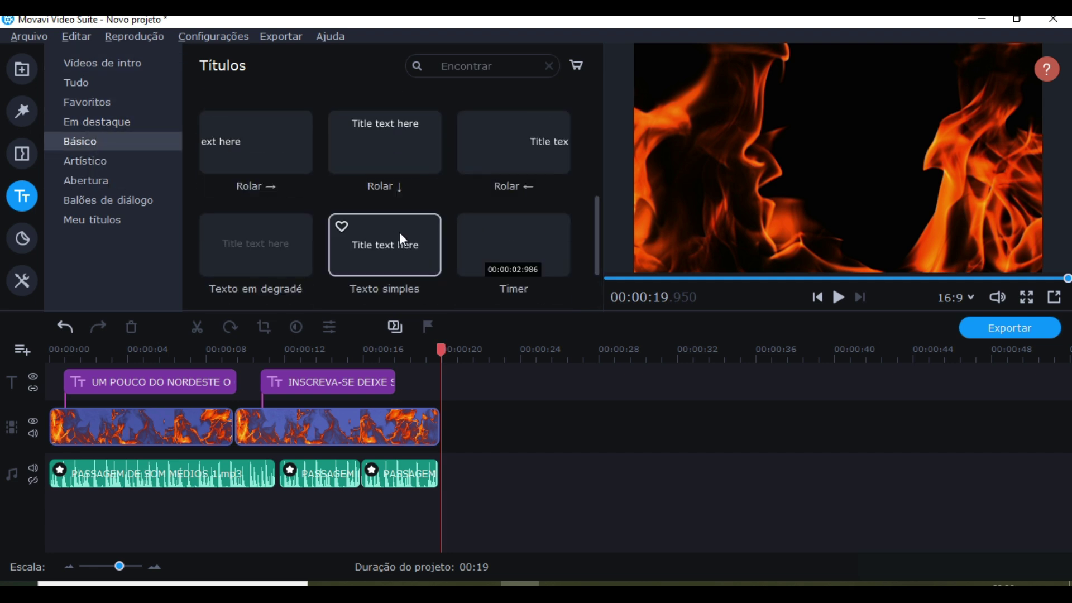
left_click(122, 224)
left_click(112, 201)
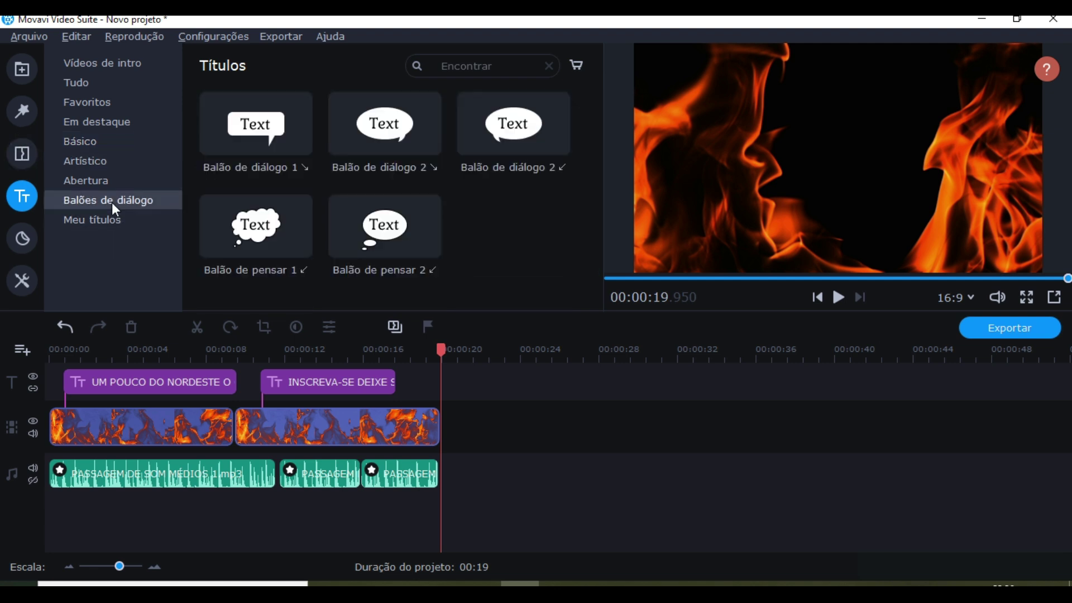
left_click(112, 160)
left_click(102, 104)
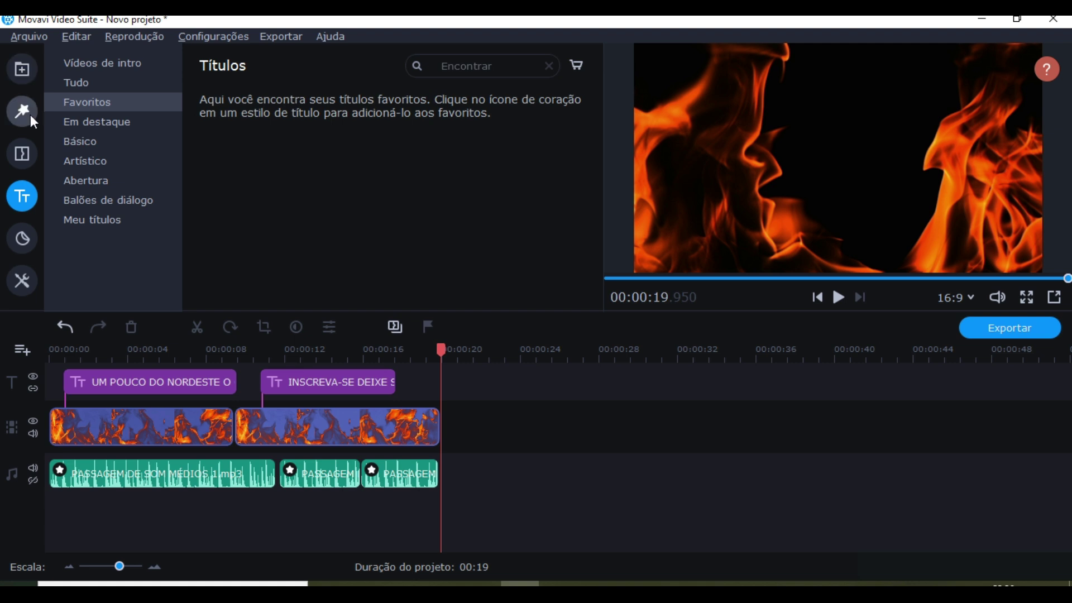
- Return the playhead to the start of the project and open the list of export options
left_click(146, 472)
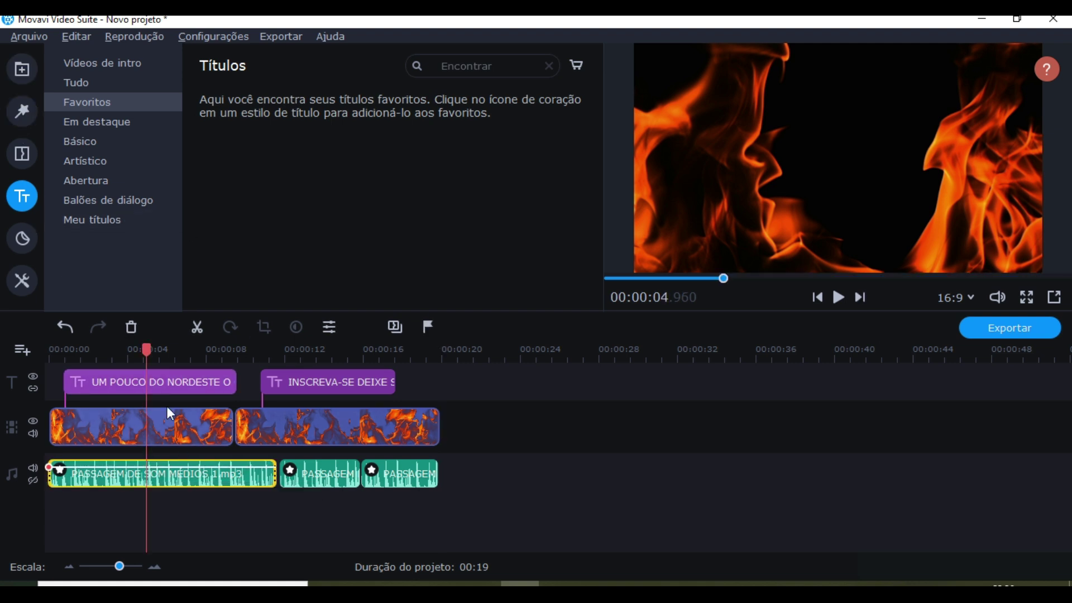
left_click(510, 490)
left_click(697, 278)
left_click(607, 279)
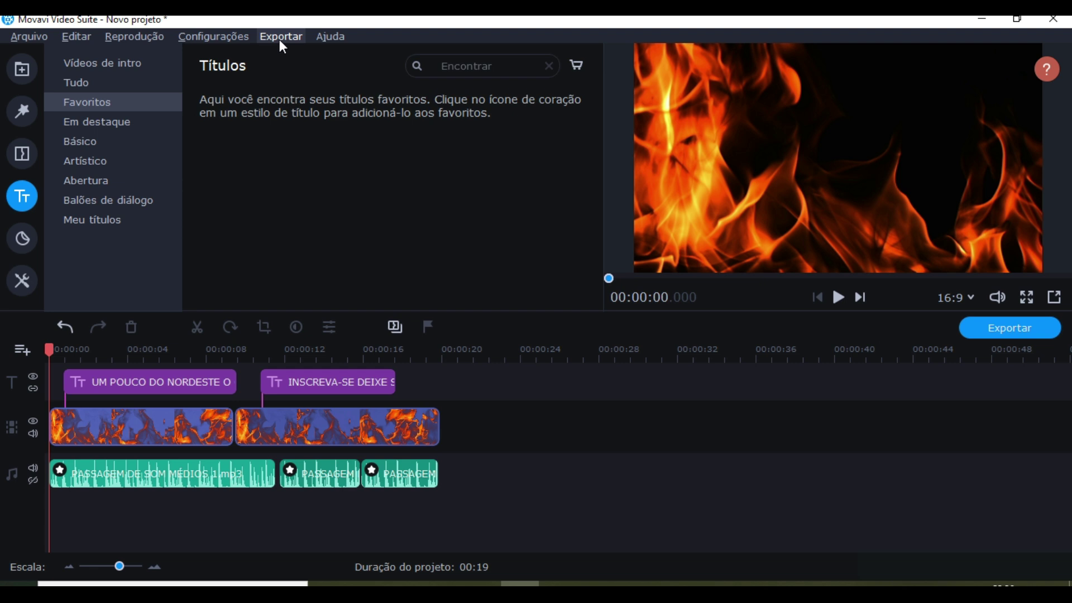
left_click(281, 42)
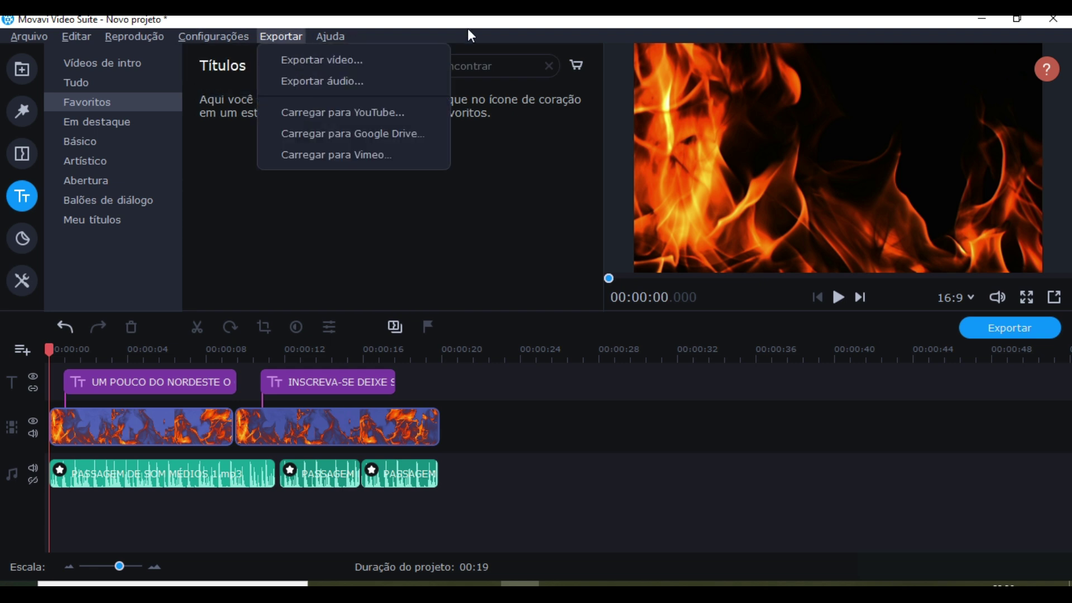
- Start a video export to the computer and choose the Documents folder as its save location
mouse_move(331, 37)
mouse_move(273, 36)
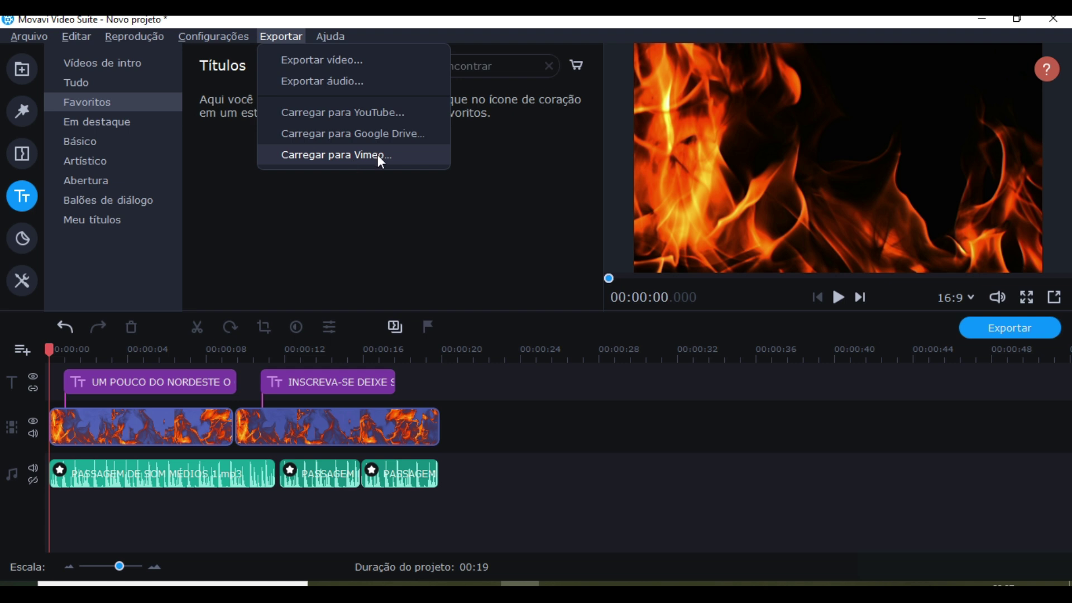
left_click(333, 59)
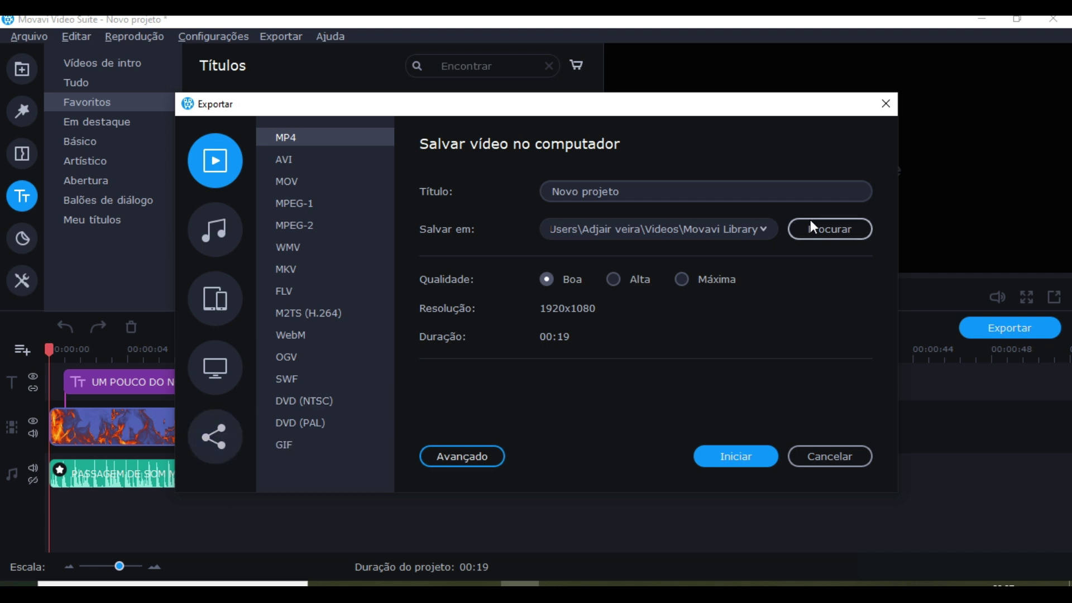
left_click(828, 230)
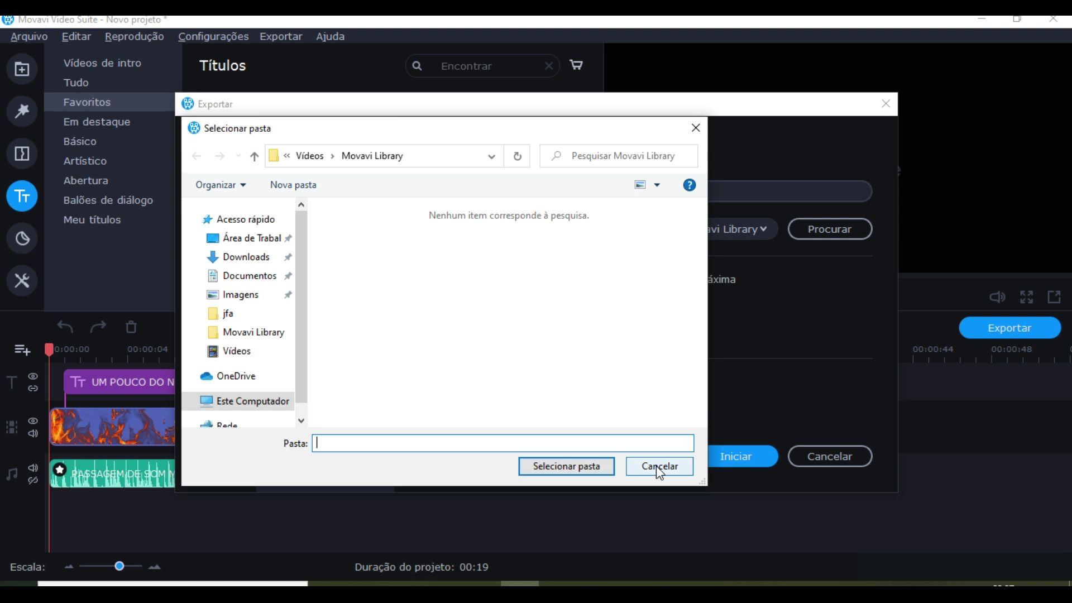
left_click(242, 275)
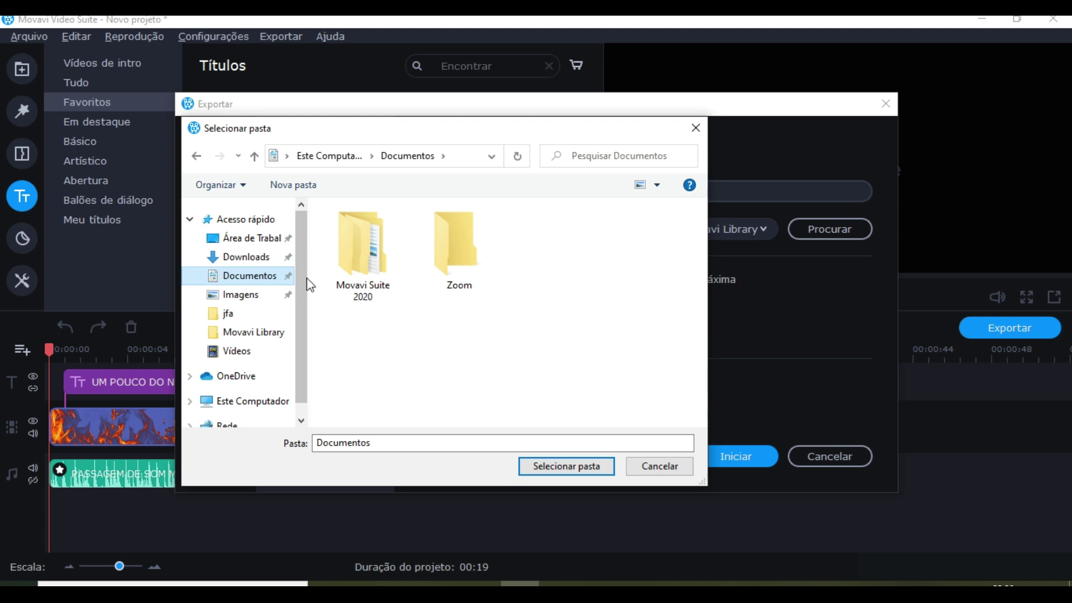
left_click(565, 475)
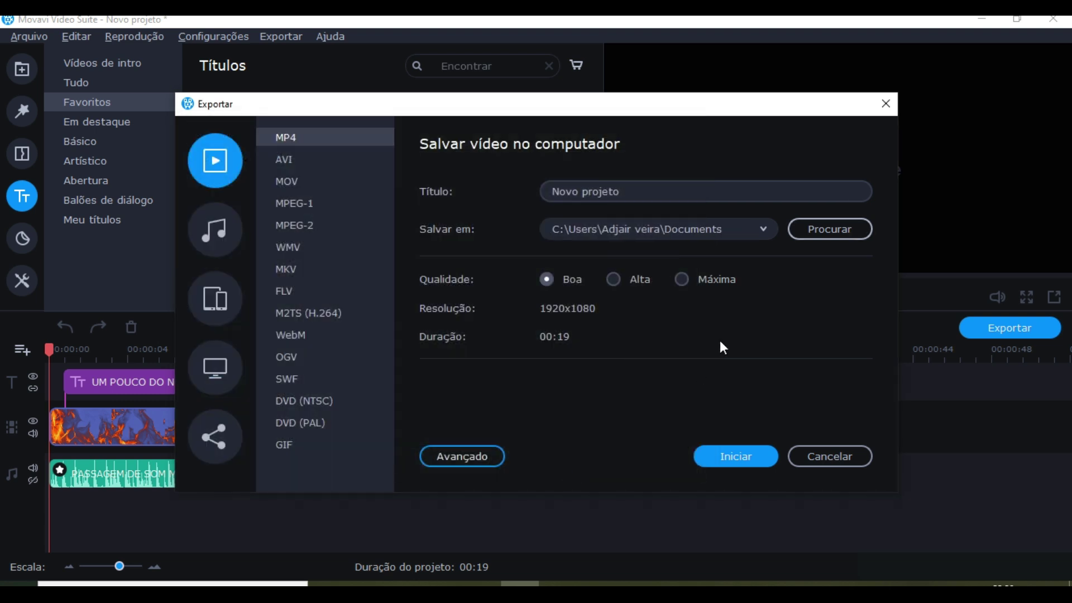
- Title the exported video FAZENDO INTRO DO CANAL
left_click_drag(677, 199, 493, 211)
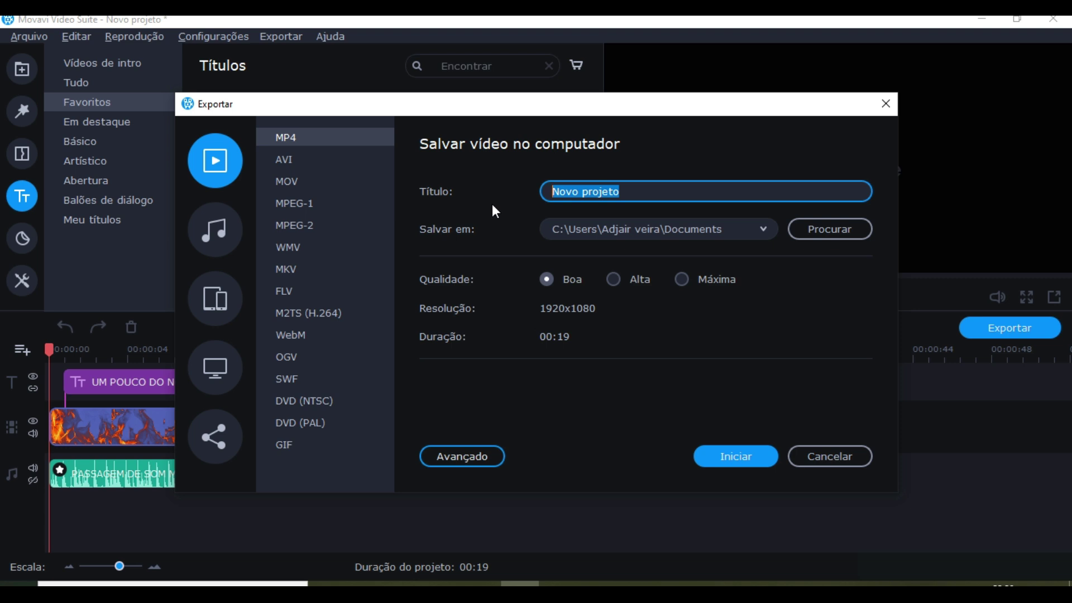
type("FZE")
key("BackSpace")
key("BackSpace")
key("BackSpace")
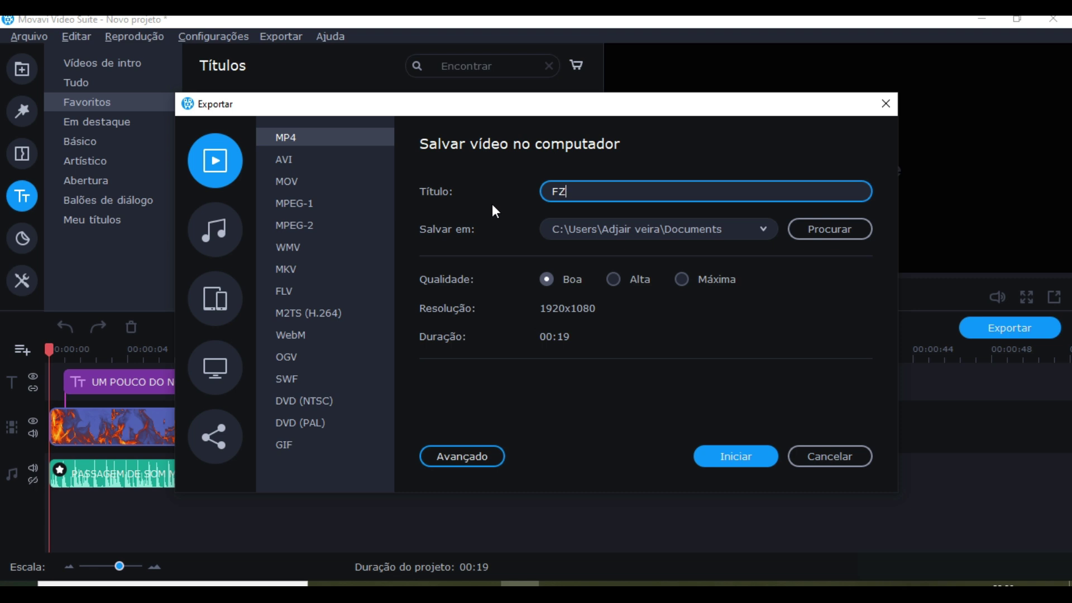
type("FAZENDO U")
key("BackSpace")
type("INTRO")
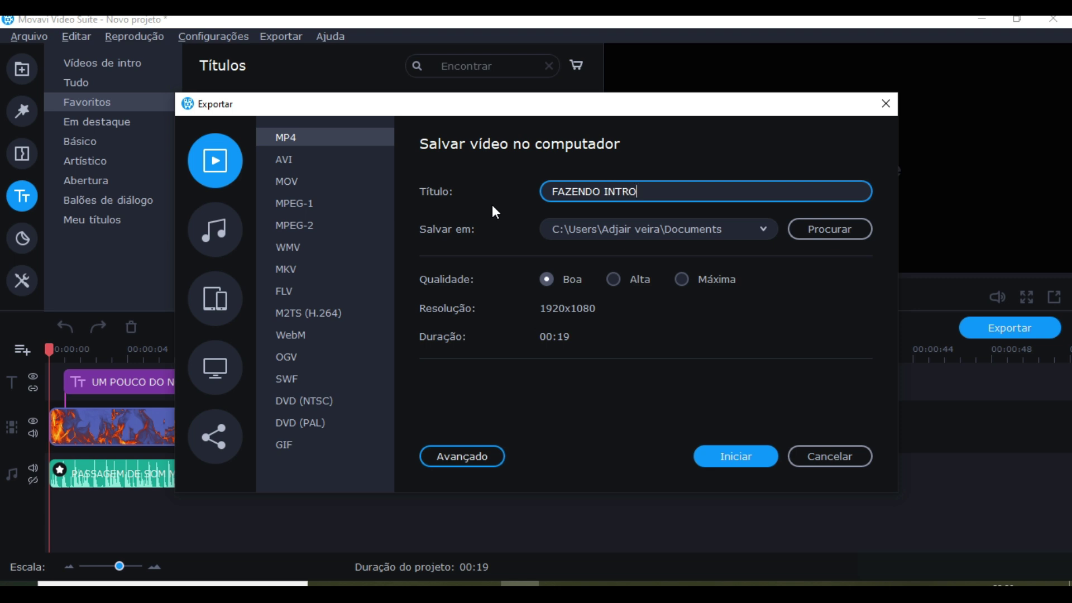
type(" DO CANAL")
- Review the advanced export settings without changing them and set the export quality to Máxima
left_click(494, 455)
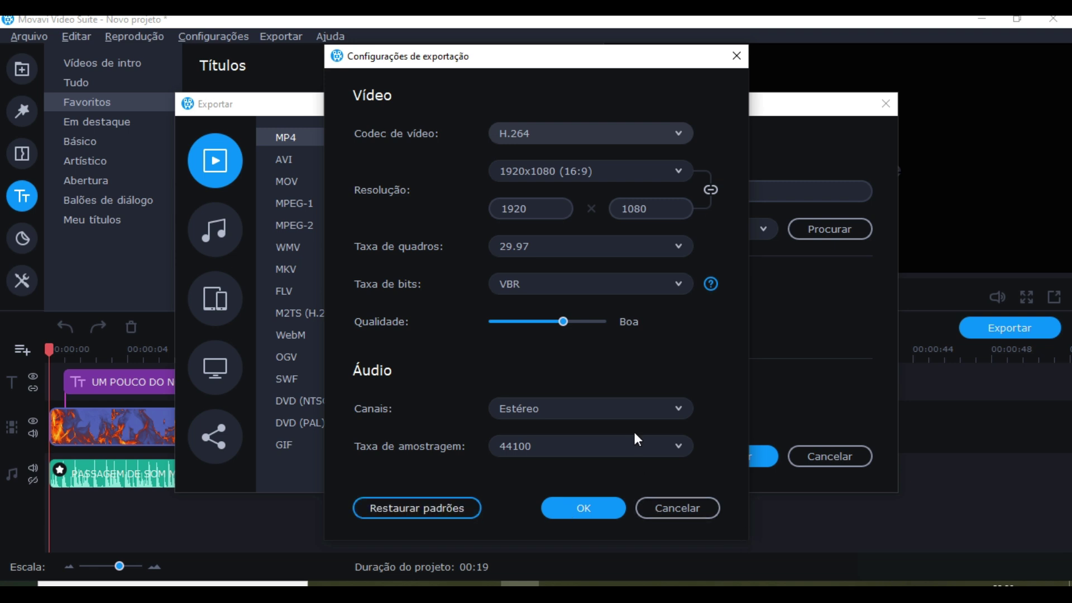
left_click(672, 511)
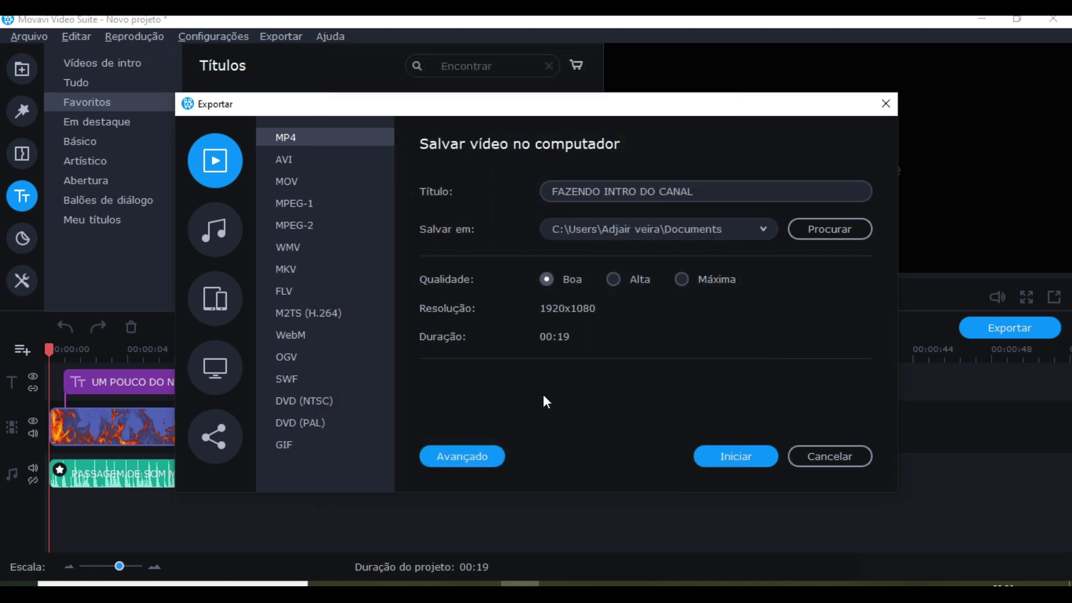
left_click(613, 279)
left_click(561, 282)
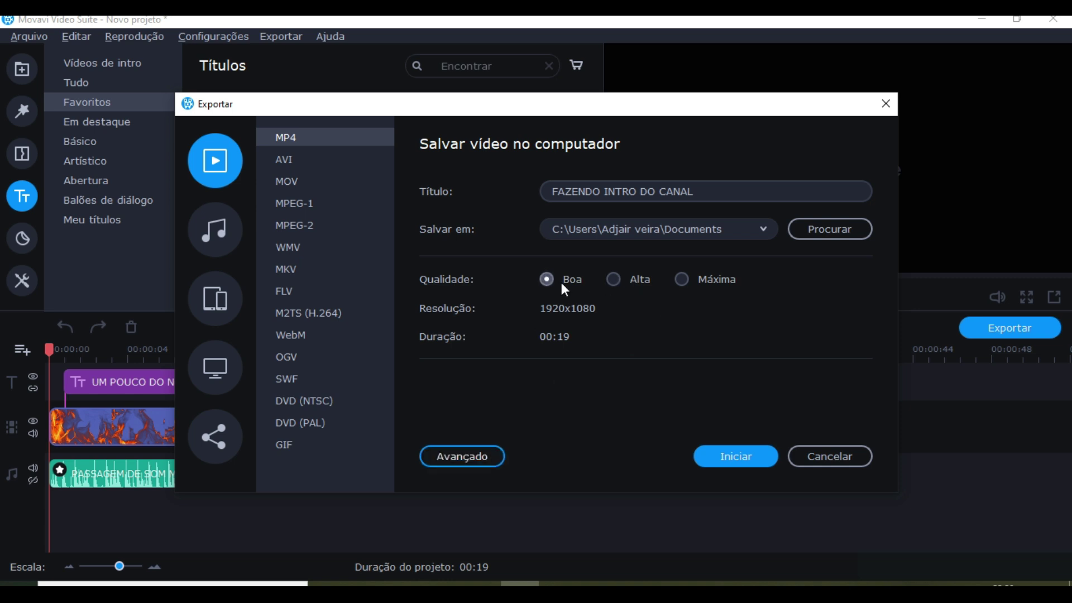
left_click(612, 278)
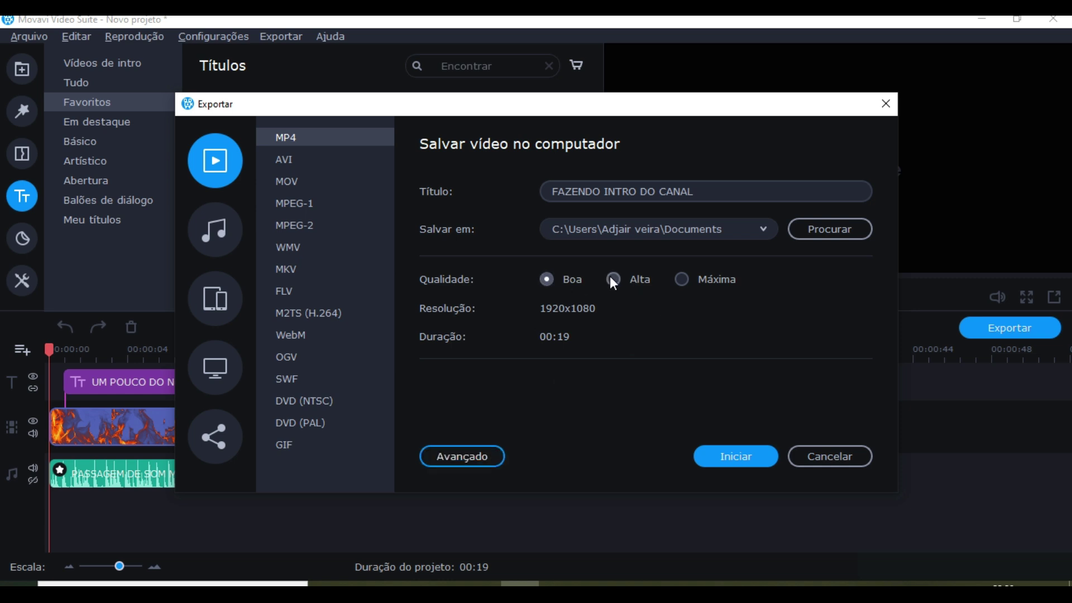
left_click(714, 277)
- Try to export the video to the Documents folder
left_click(733, 449)
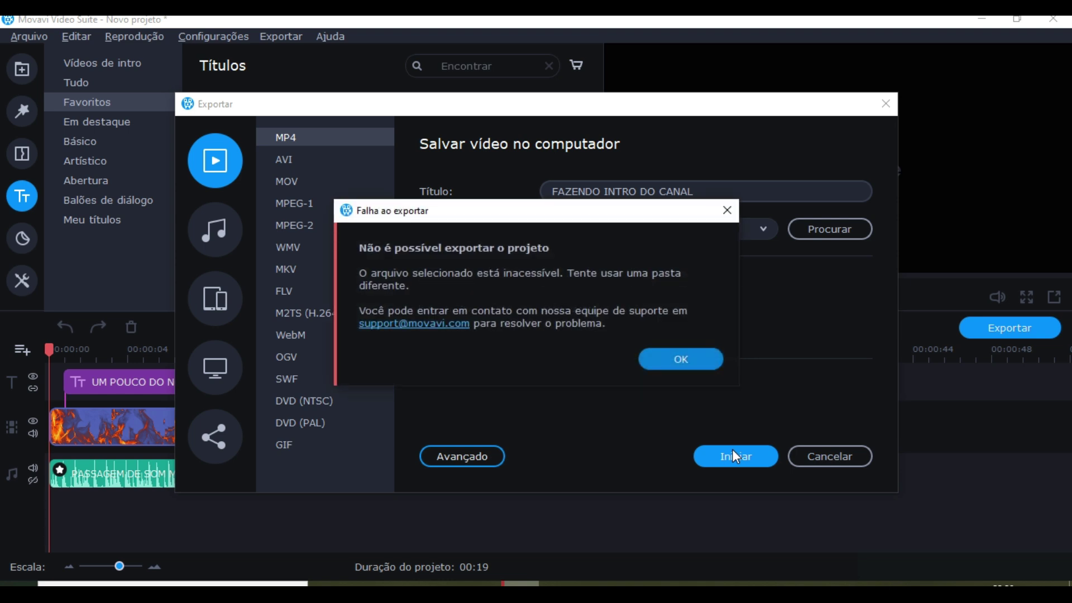
left_click(665, 362)
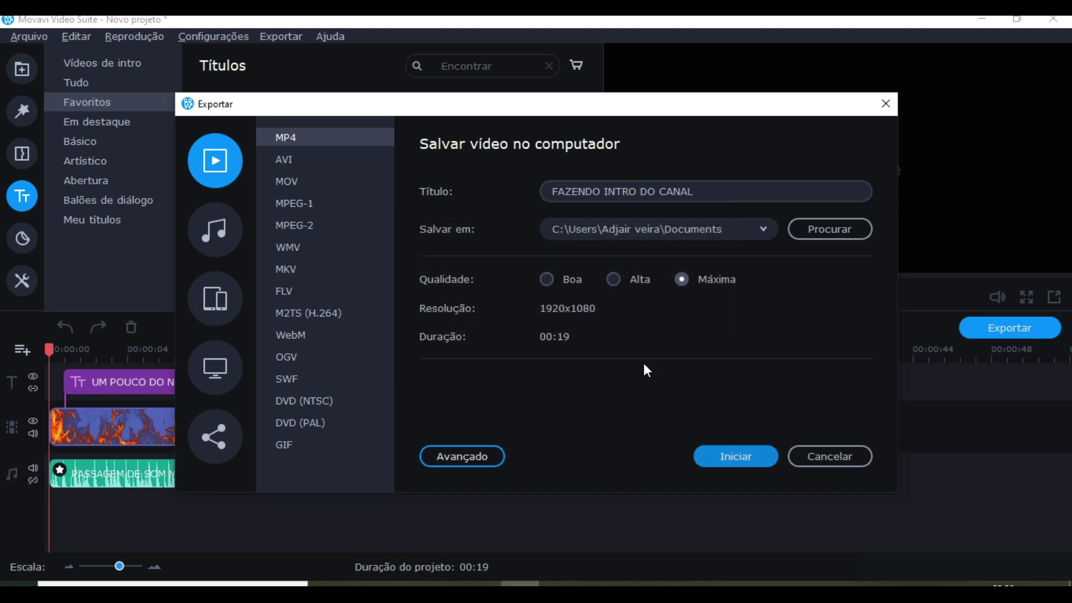
left_click(724, 454)
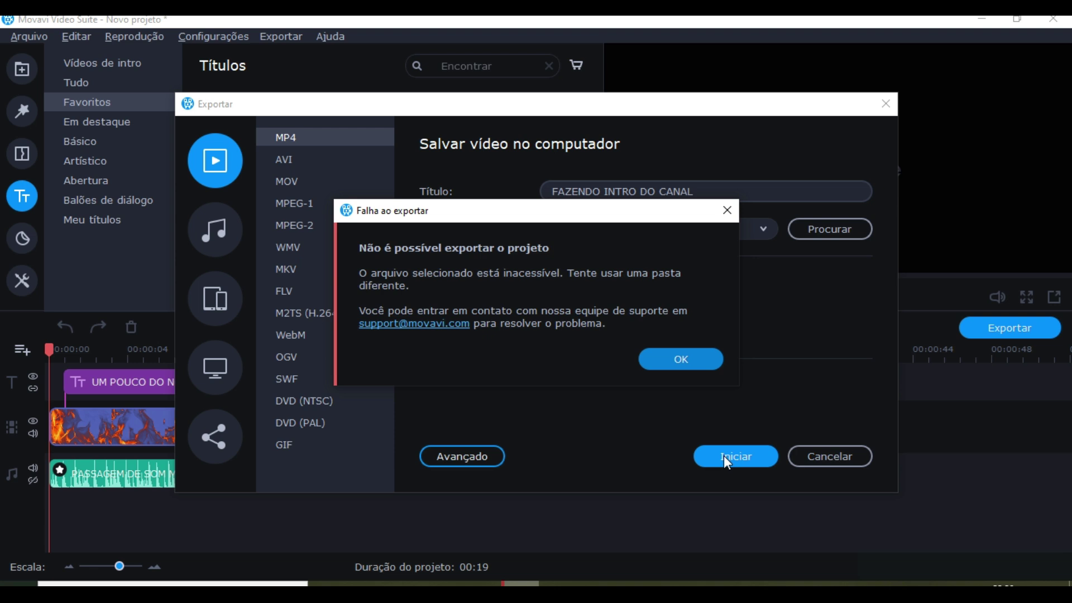
left_click(666, 359)
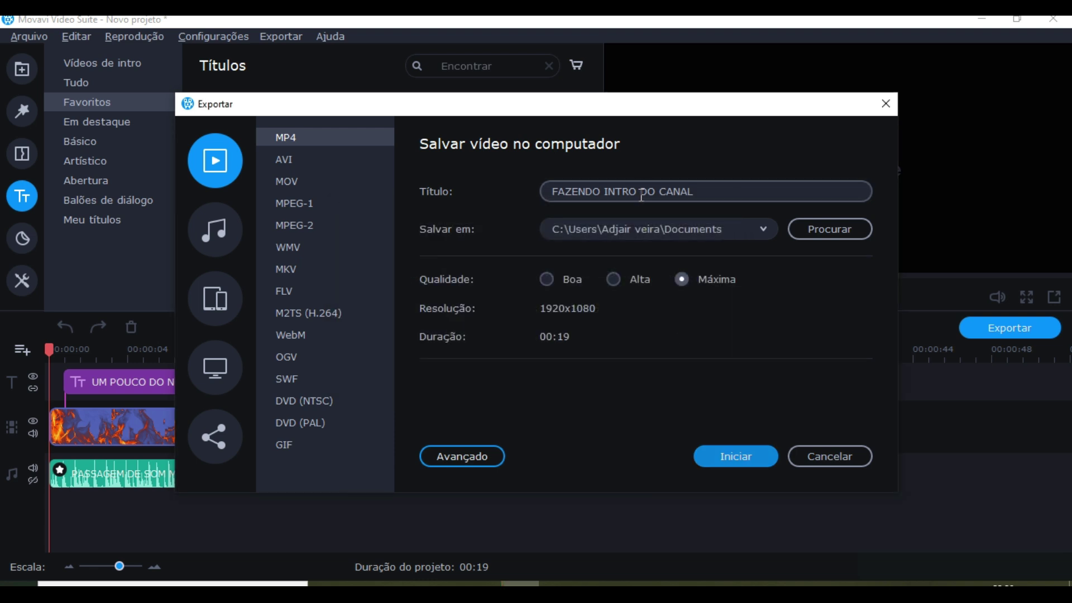
- Set the save location to the Movavi Library folder and export the video
left_click(825, 226)
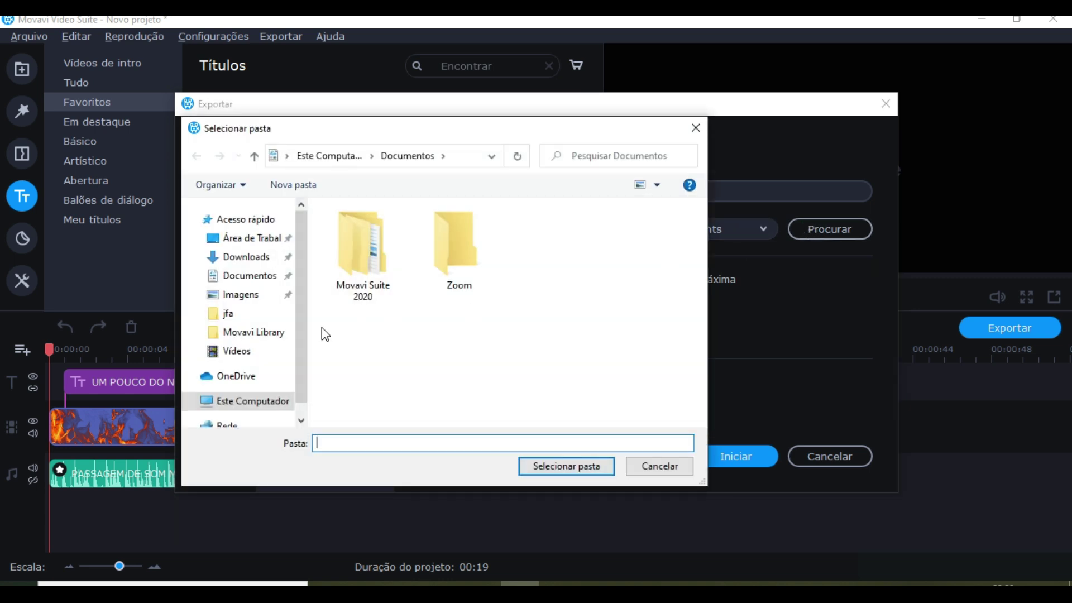
left_click(253, 332)
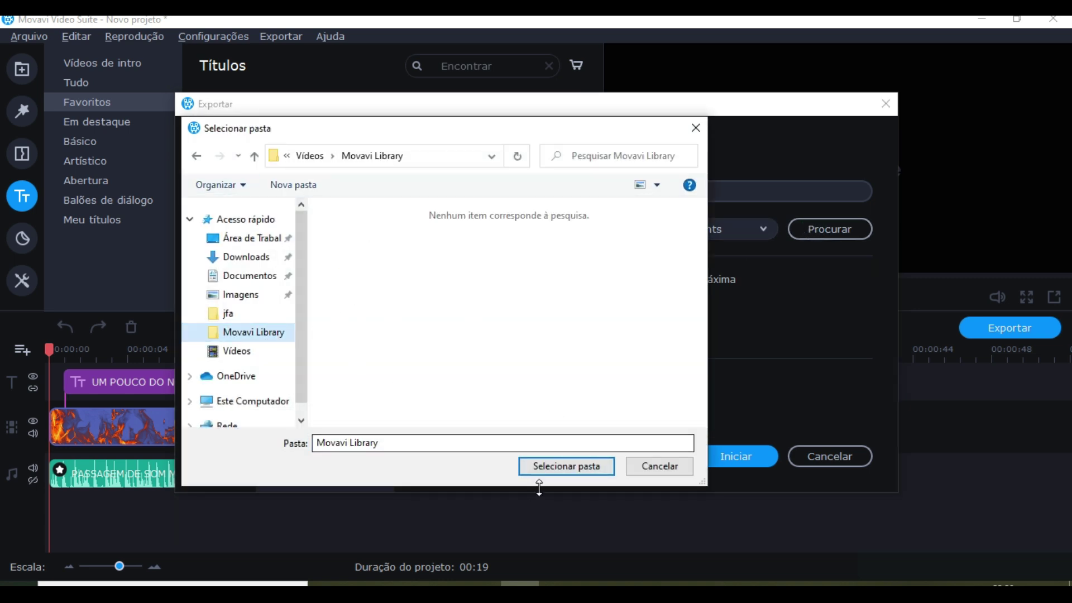
left_click(548, 471)
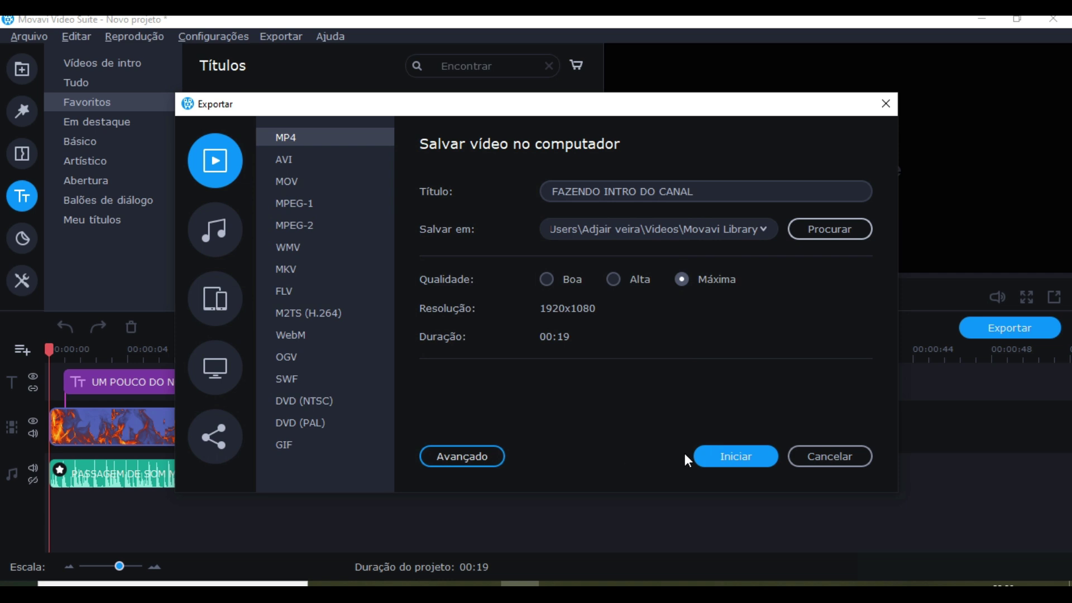
left_click(733, 458)
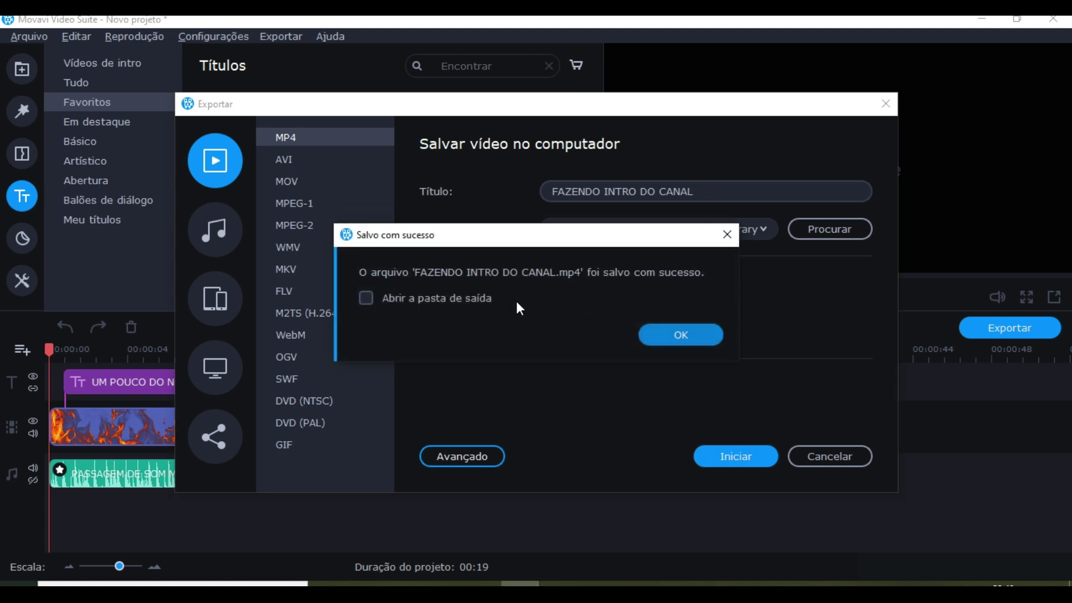
- Open the output folder and play the exported FAZENDO INTRO DO CANAL video to check it
left_click(488, 296)
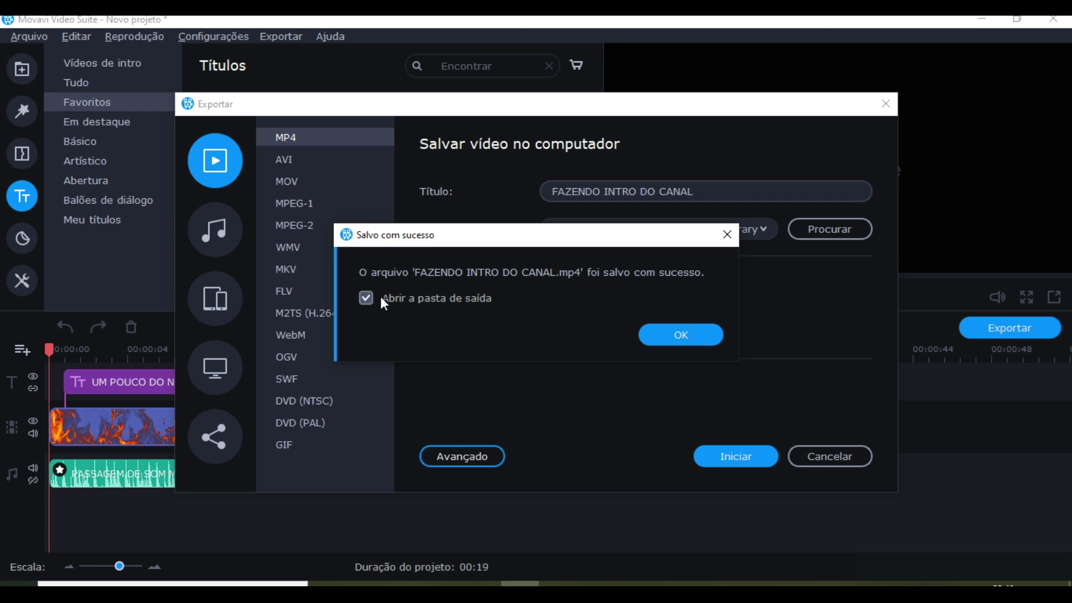
left_click(659, 334)
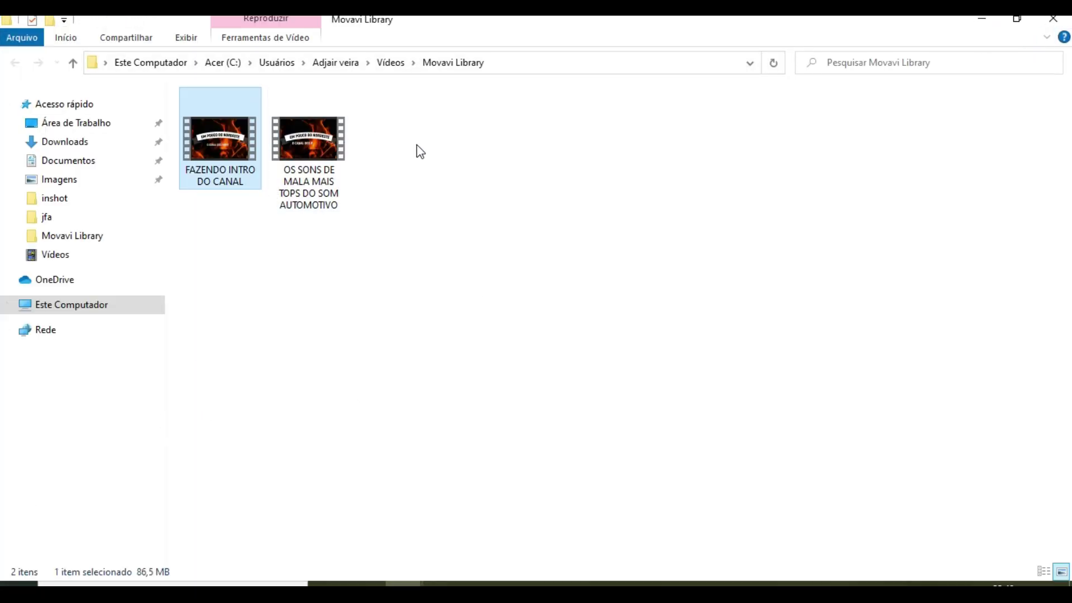
left_click(326, 171)
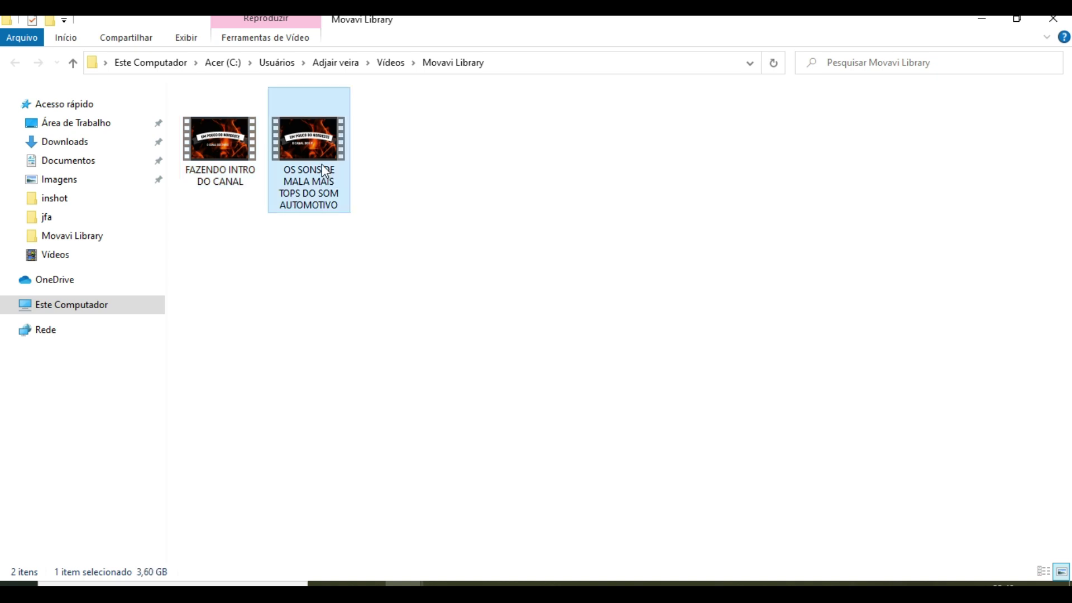
left_click(229, 163)
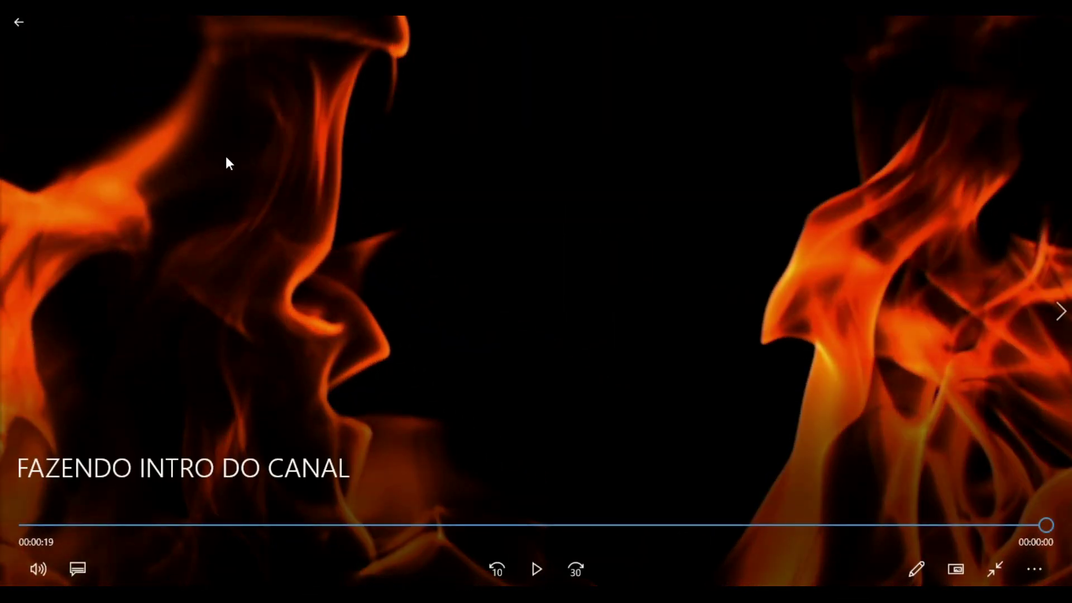
key("space")
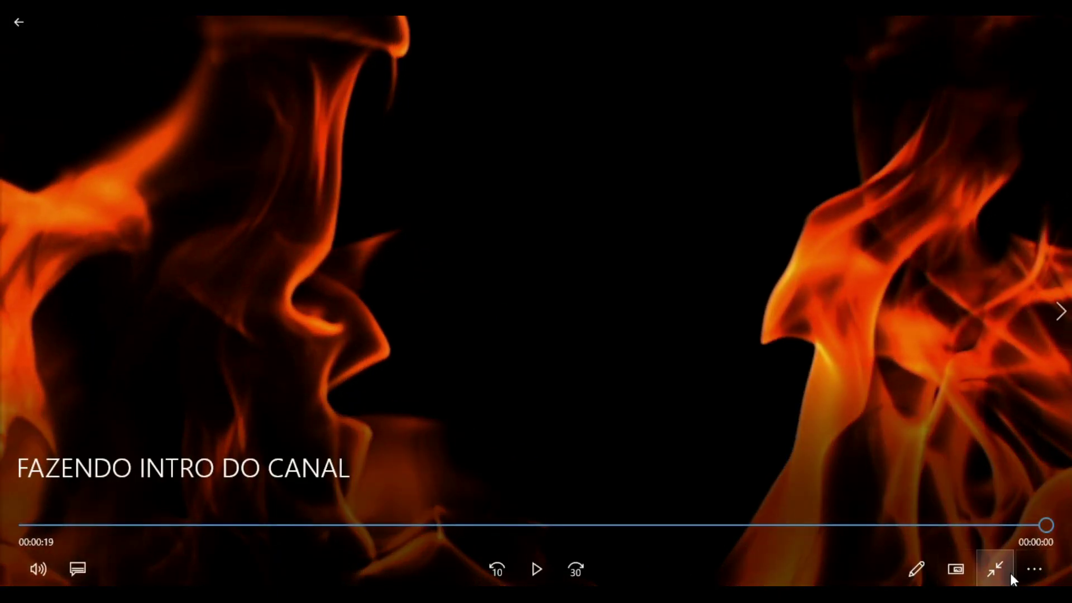
- Exit full-screen playback and minimize the video player and the output folder to return to the Movavi editor
left_click(998, 571)
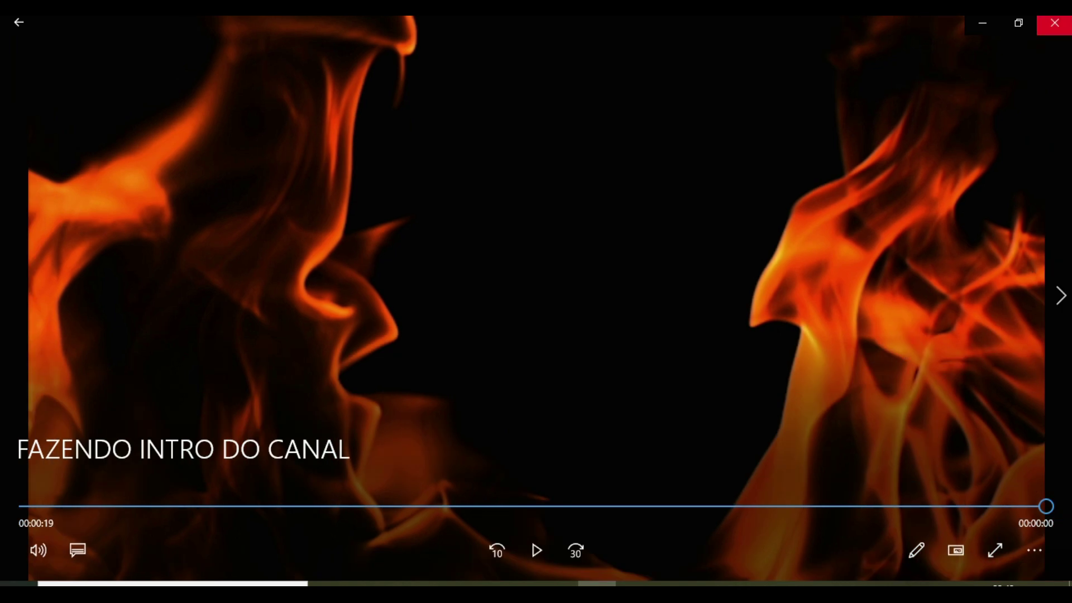
left_click(982, 22)
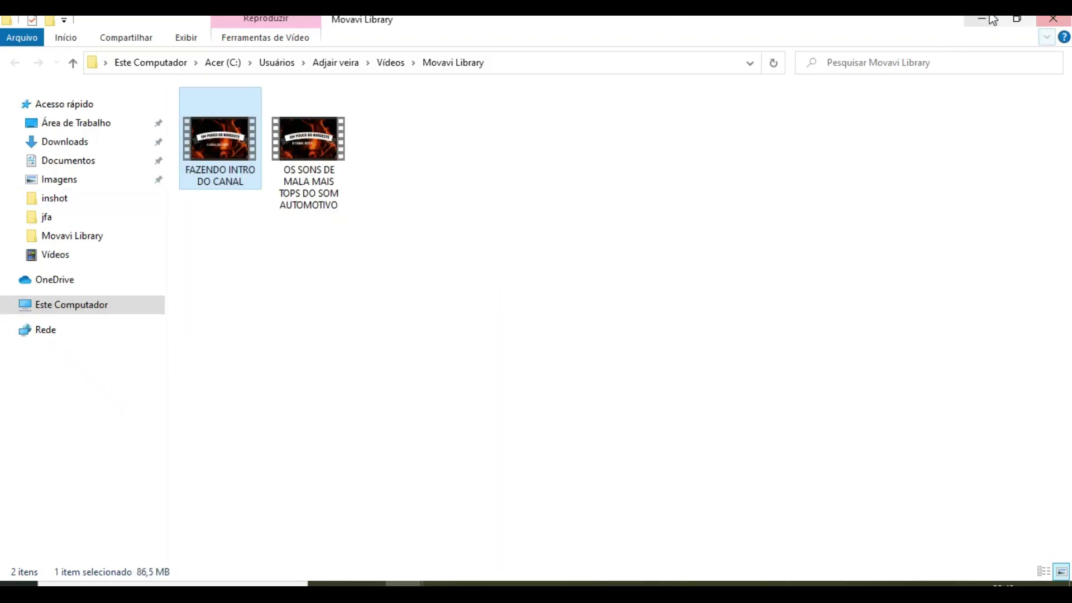
left_click(994, 23)
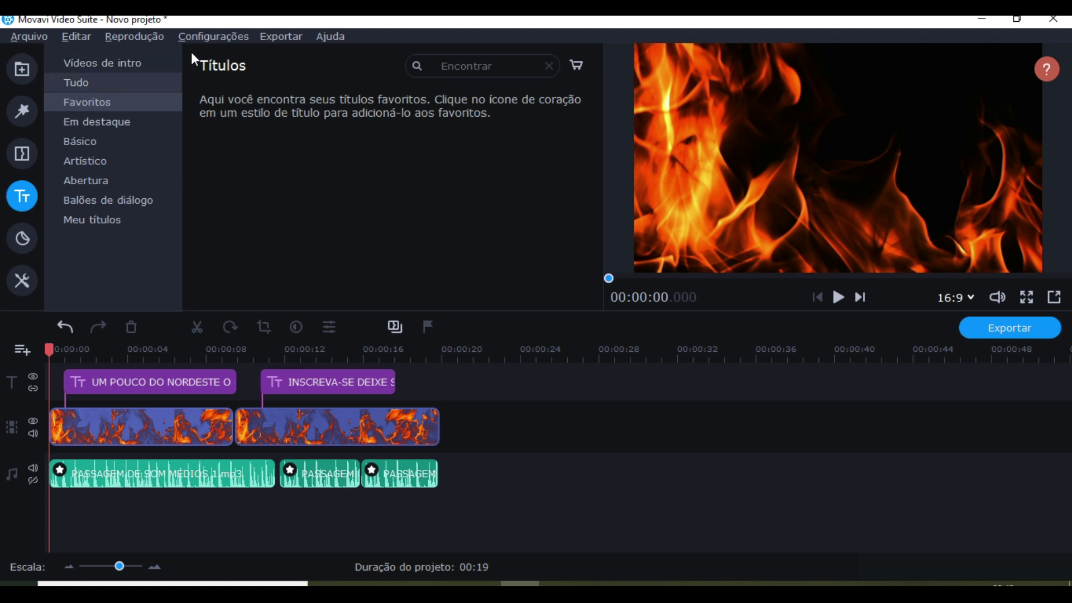
- Browse the featured filters, the transitions and the full list of sample backgrounds
left_click(22, 70)
left_click(25, 109)
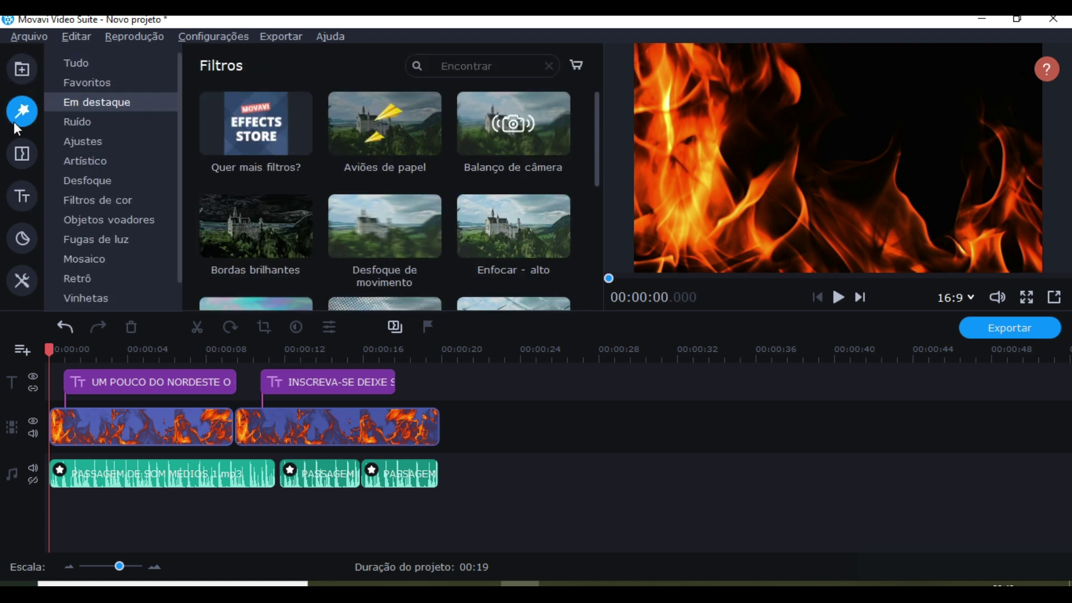
left_click(22, 154)
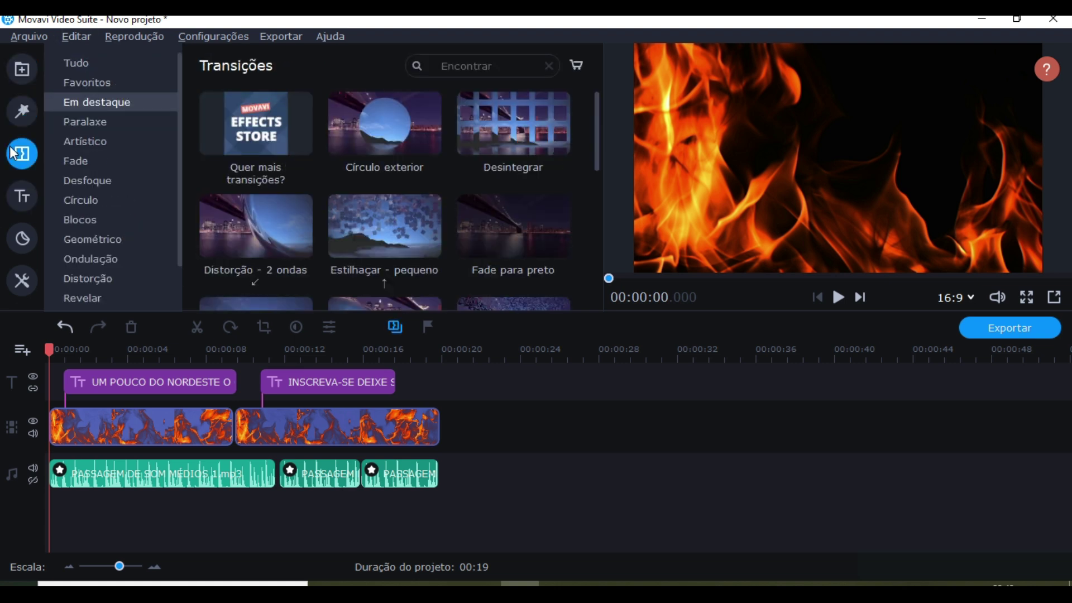
left_click(21, 110)
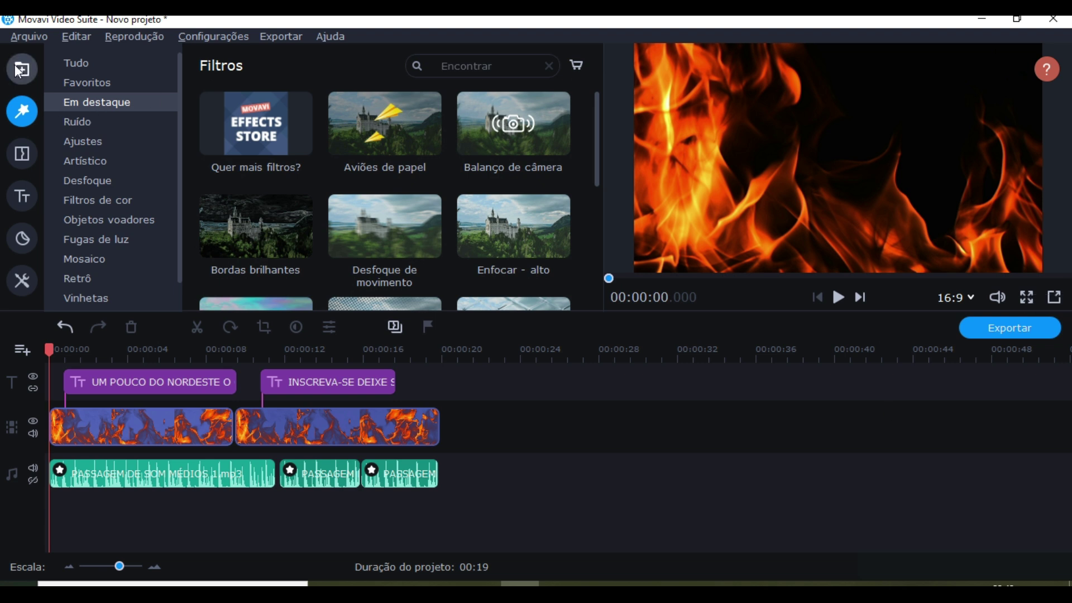
left_click(50, 66)
left_click(21, 71)
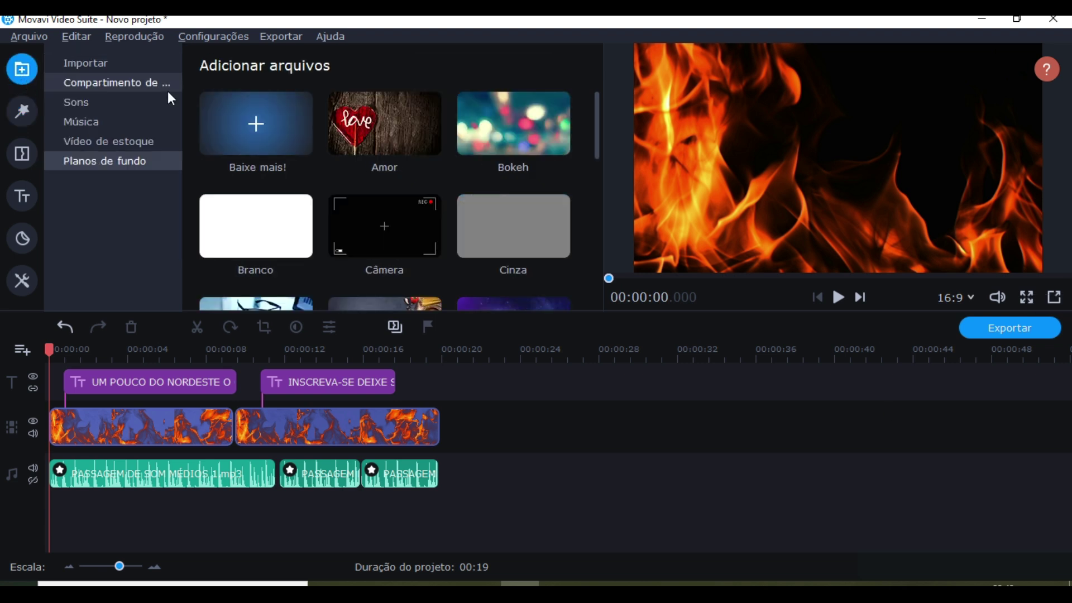
scroll(374, 172, "down", 4)
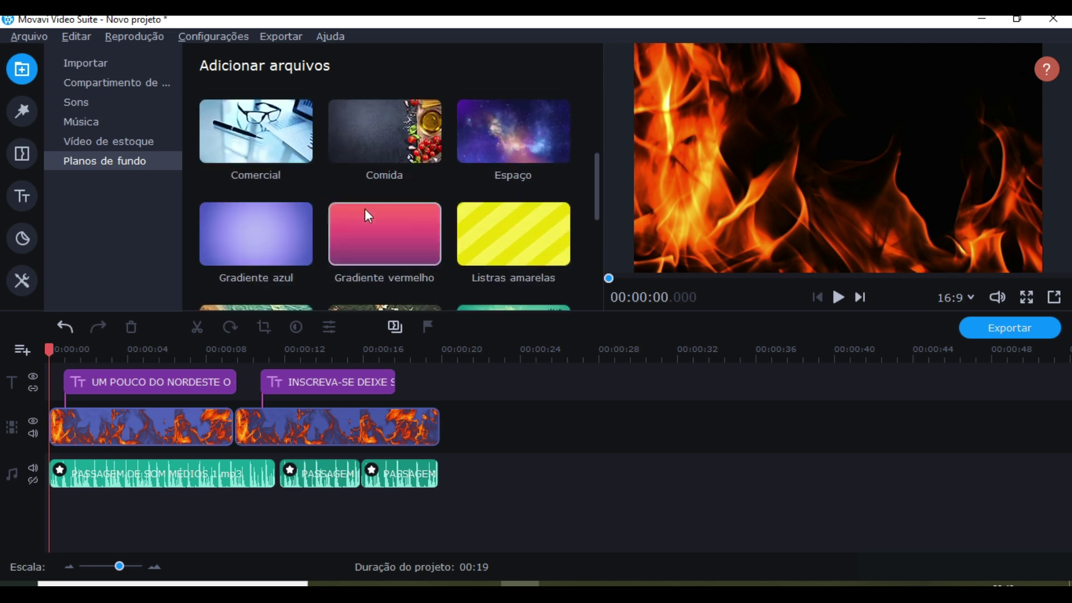
scroll(474, 192, "down", 6)
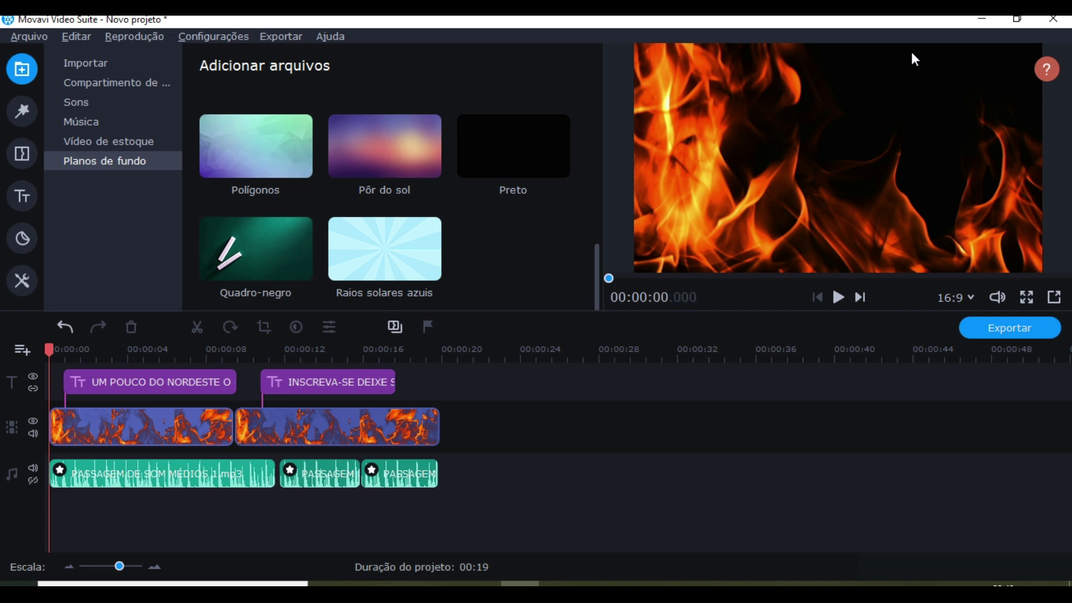
- Minimize the video editor and the Video Suite launcher to show the desktop
left_click(976, 19)
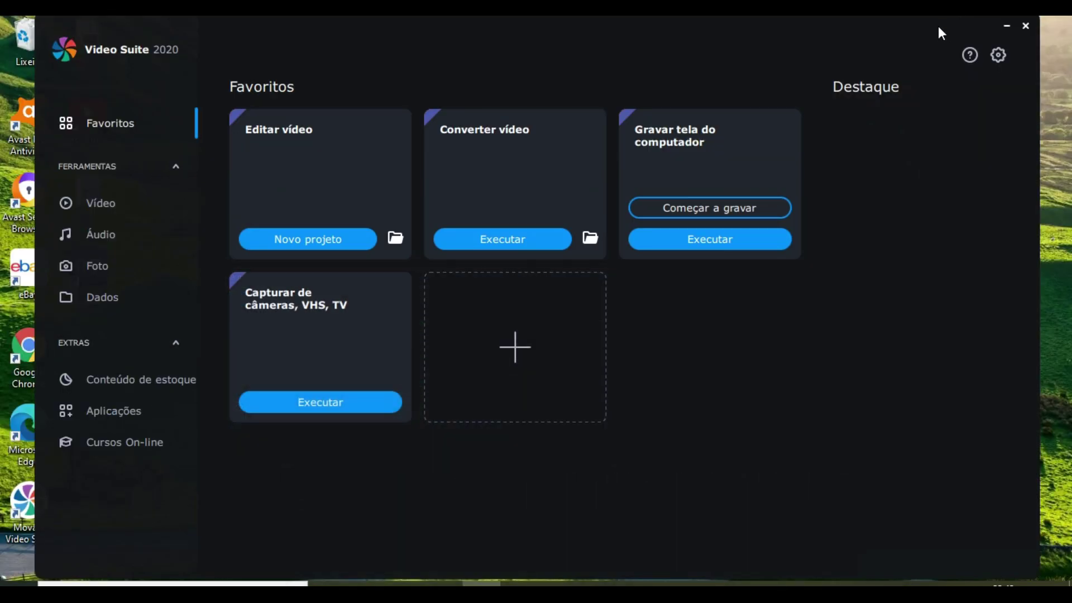
left_click(1006, 26)
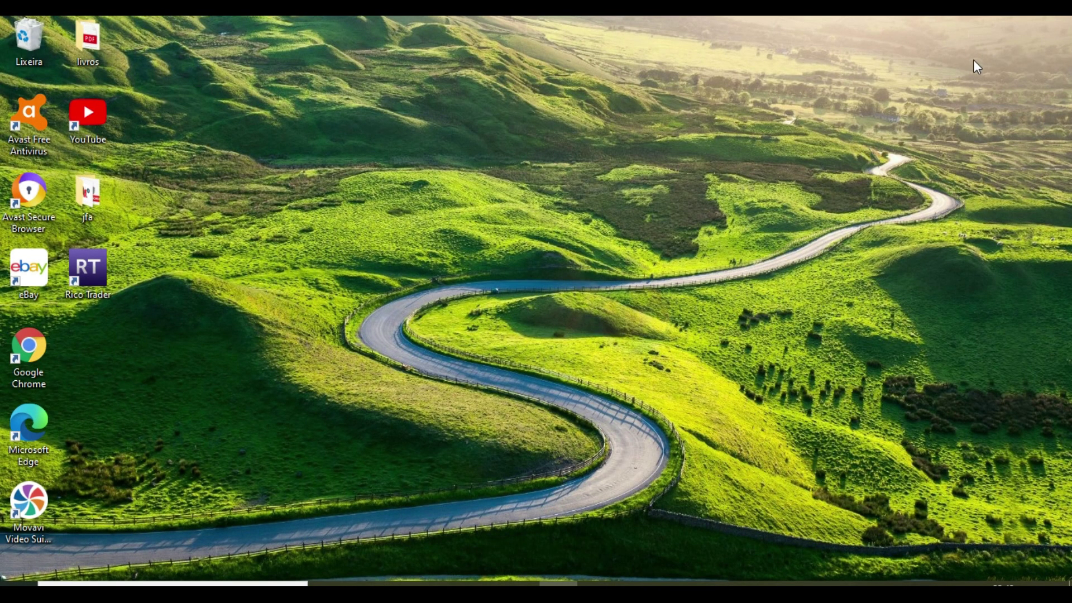